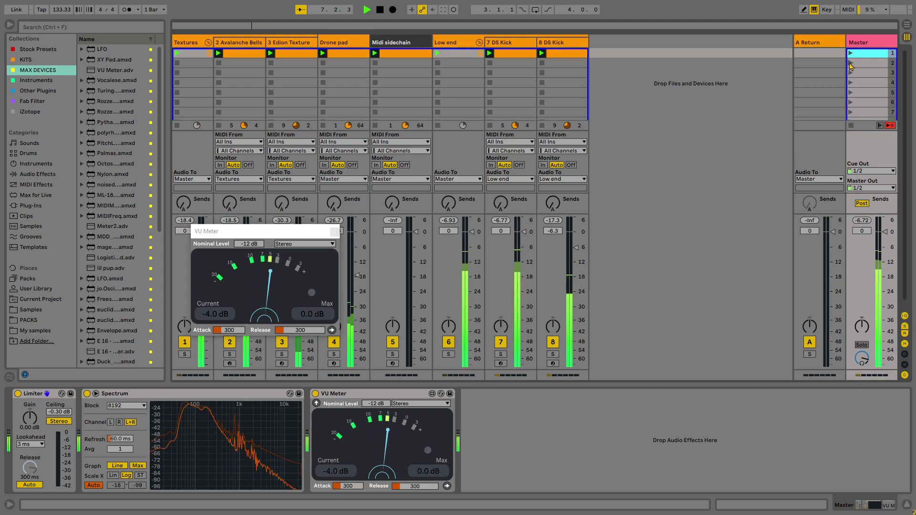
- Remove the DS Kick instrument and the Auto Filter from track 8
left_click(560, 43)
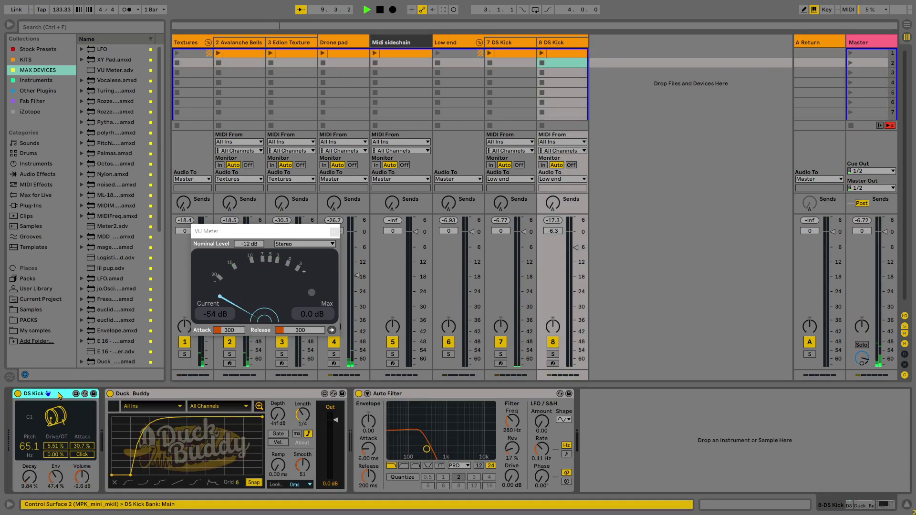
key("Delete")
left_click(383, 395)
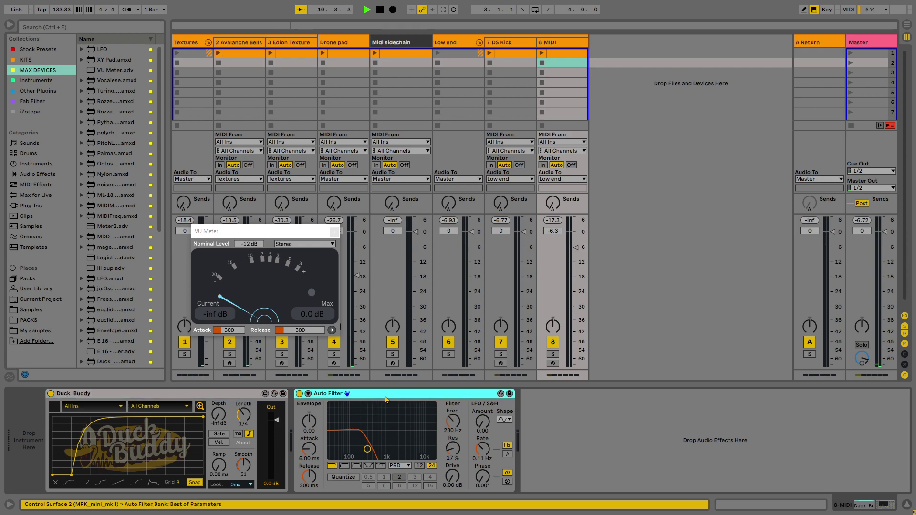
key("Delete")
- Find Wavetable with the browser search "wa", load it onto track 8 and clear the search
key("ctrl+f")
type("wa")
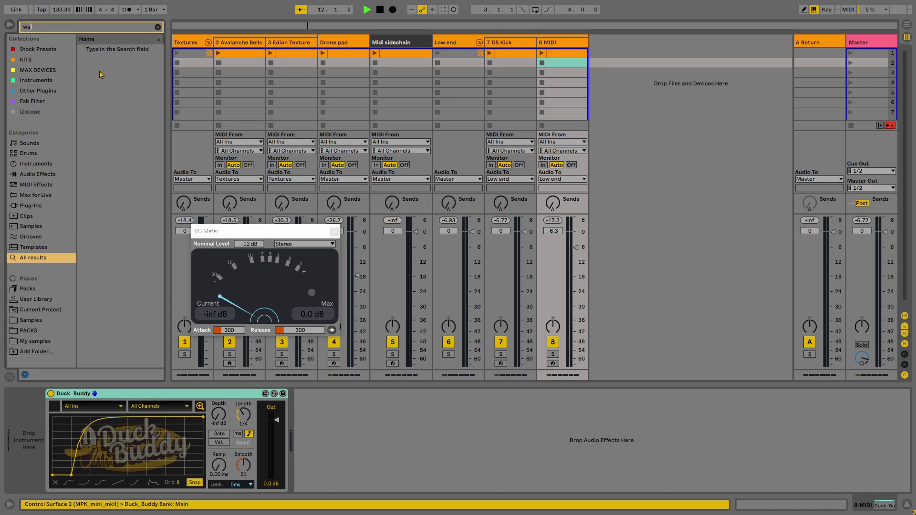
left_click(159, 29)
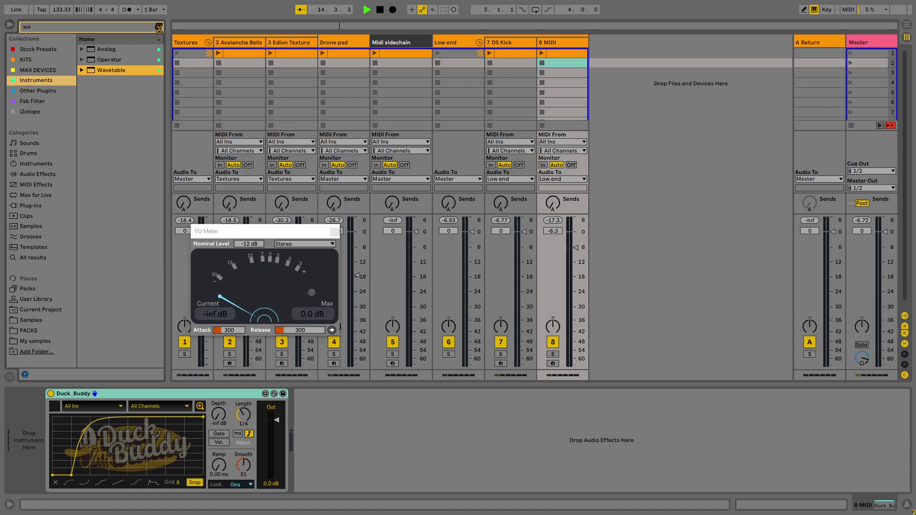
key("Return")
left_click(159, 28)
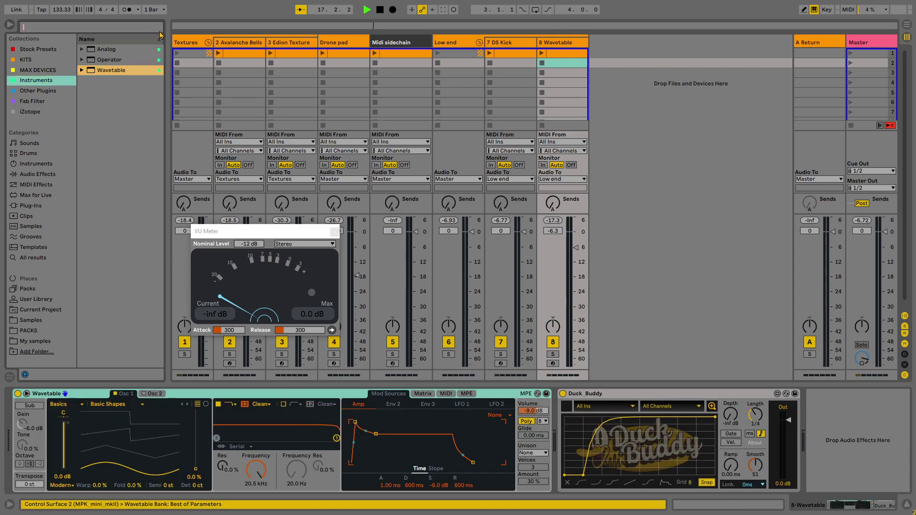
- Launch the Wavetable track's clip and transpose all its C3 notes down two octaves to C1
left_click(540, 57)
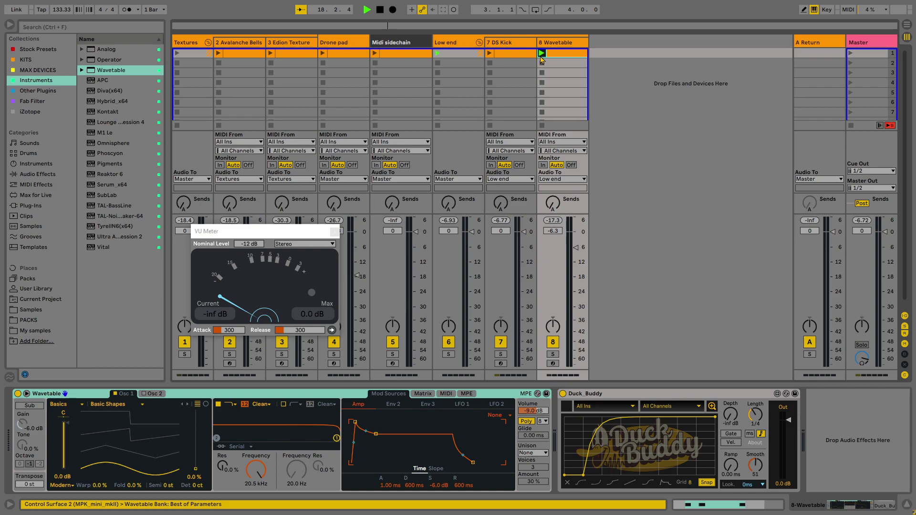
double_click(563, 59)
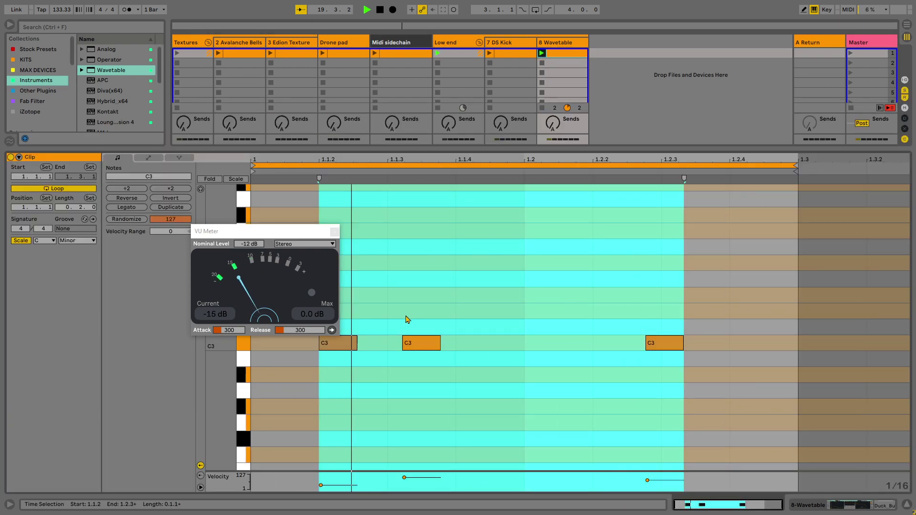
left_click_drag(673, 272, 336, 377)
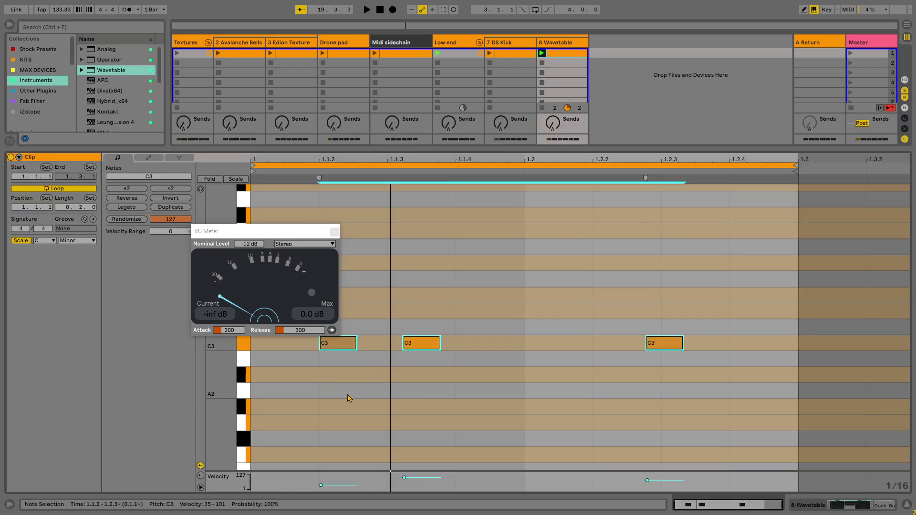
key("shift+Down")
key("shift+Down")
key("space")
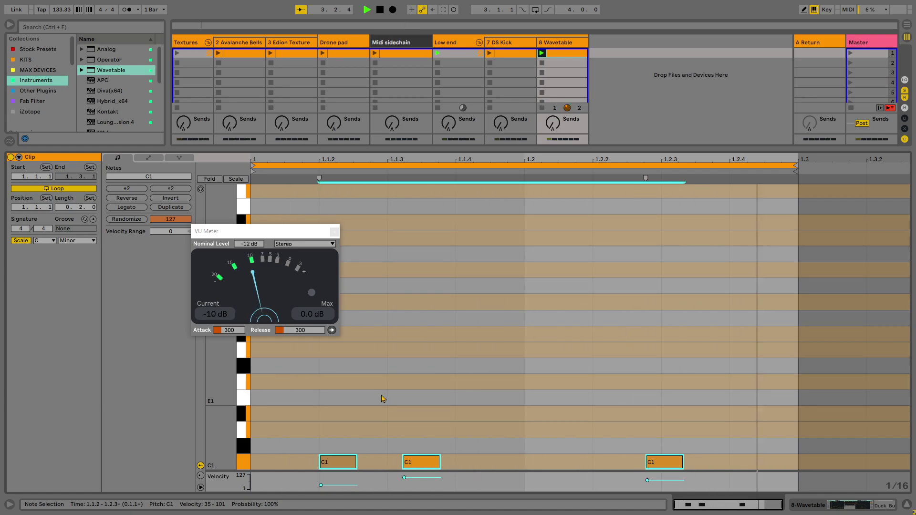
- Launch the DS Kick clip alongside the Wavetable clip and set the kick track's Delay feedback to 24%
left_click(490, 53)
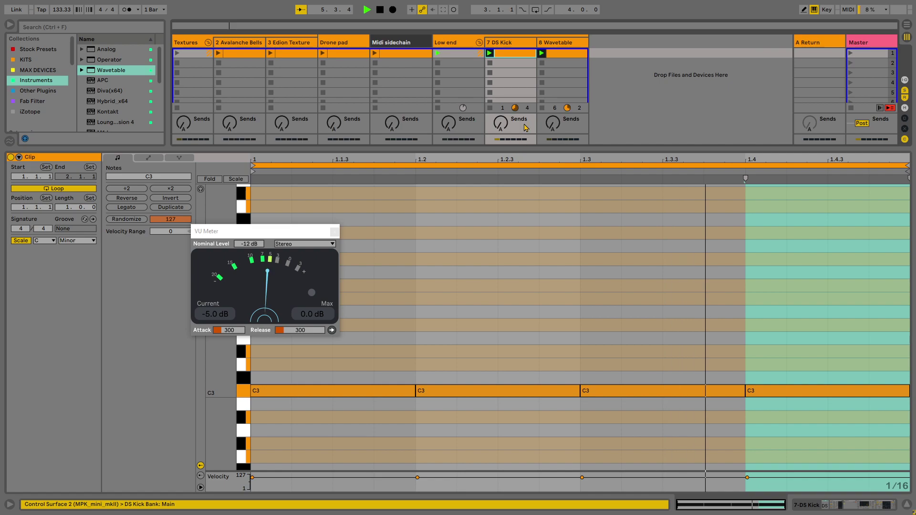
double_click(555, 46)
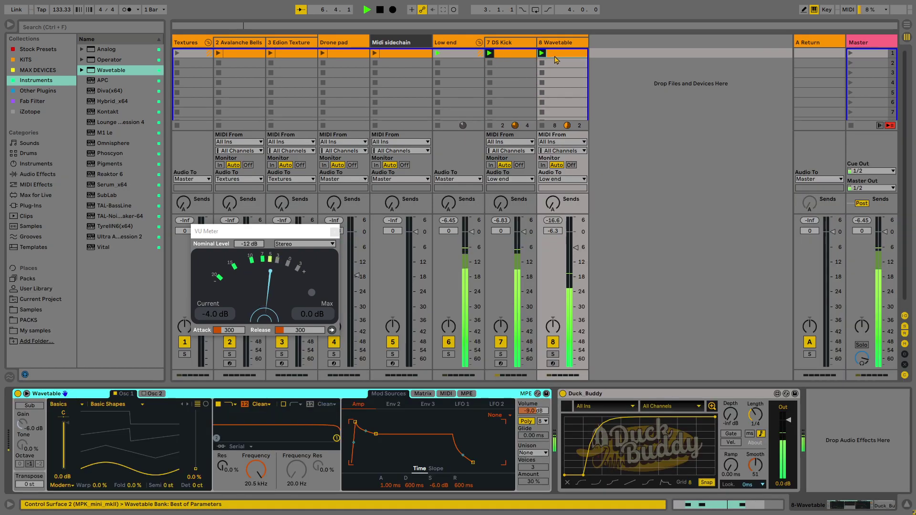
left_click(539, 53)
double_click(510, 43)
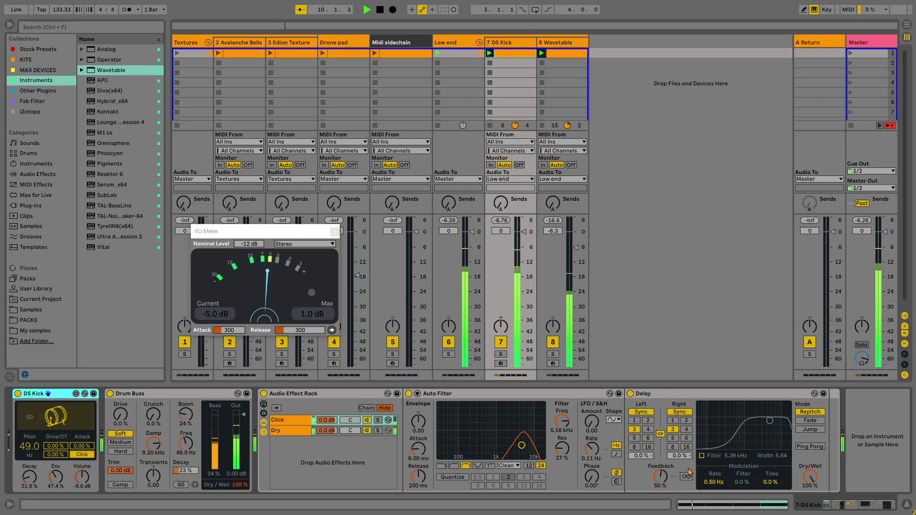
left_click_drag(661, 476, 660, 505)
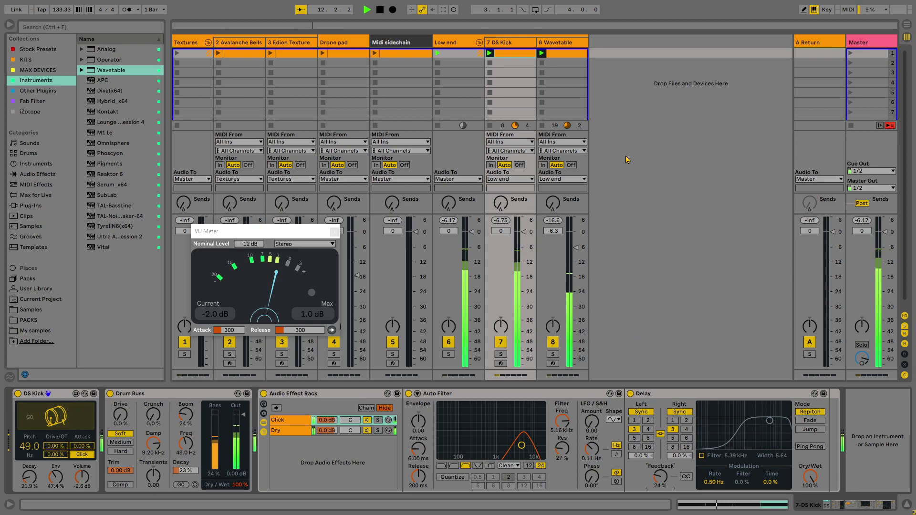
- Set Wavetable's oscillator 1 position to about 1.9% and its effect mode to Fm with an amount of 0.0%
left_click(555, 44)
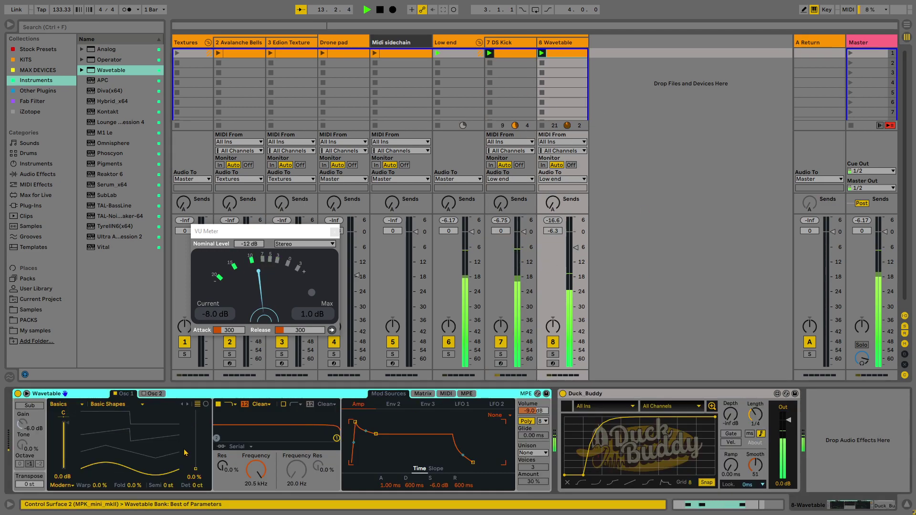
left_click_drag(139, 475, 139, 455)
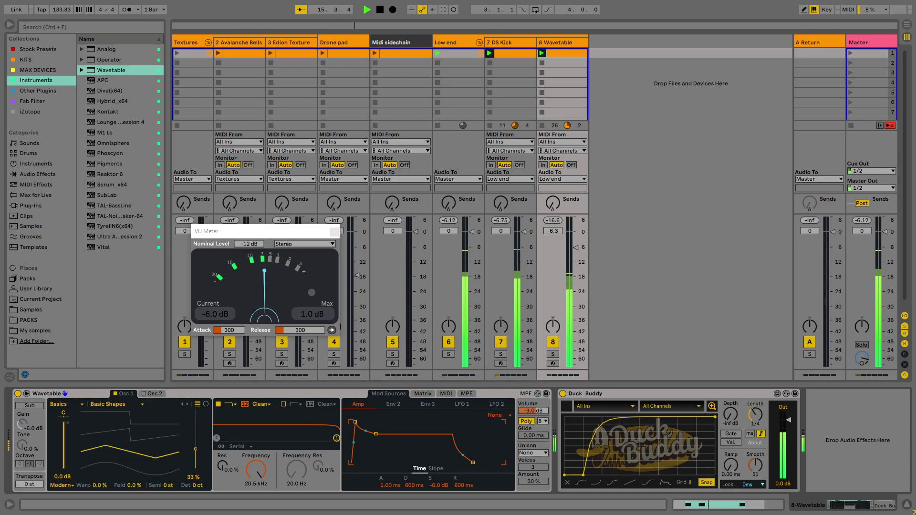
left_click_drag(196, 450, 196, 456)
left_click_drag(96, 457, 96, 476)
left_click(64, 486)
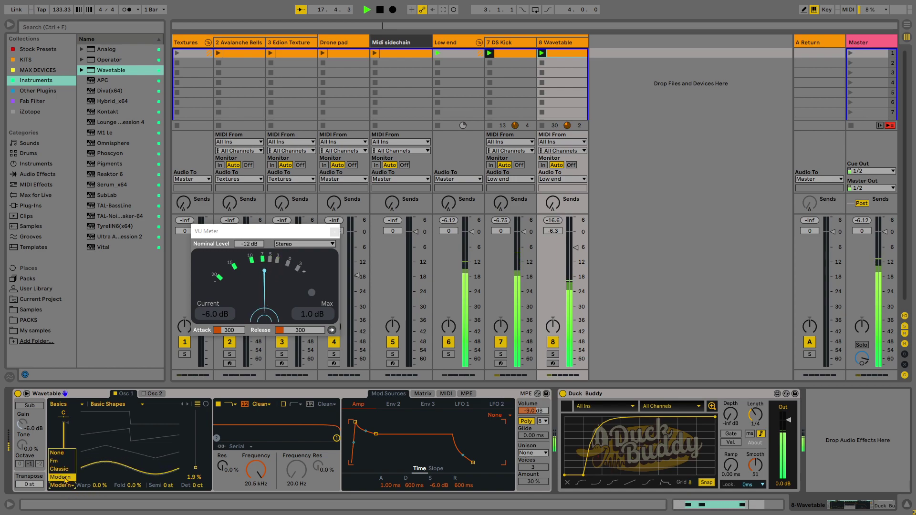
left_click(62, 462)
left_click_drag(135, 486, 134, 488)
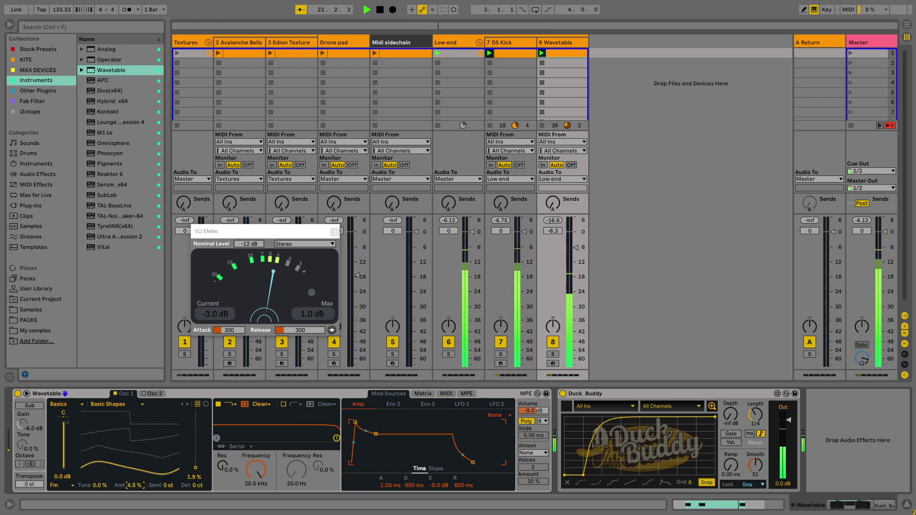
mouse_move(135, 488)
left_mouse_down()
mouse_move(135, 477)
mouse_move(143, 495)
left_mouse_up()
- Set Wavetable's Amp envelope to 173 ms decay and -inf dB sustain, and solo the Wavetable track
left_click_drag(376, 434, 379, 462)
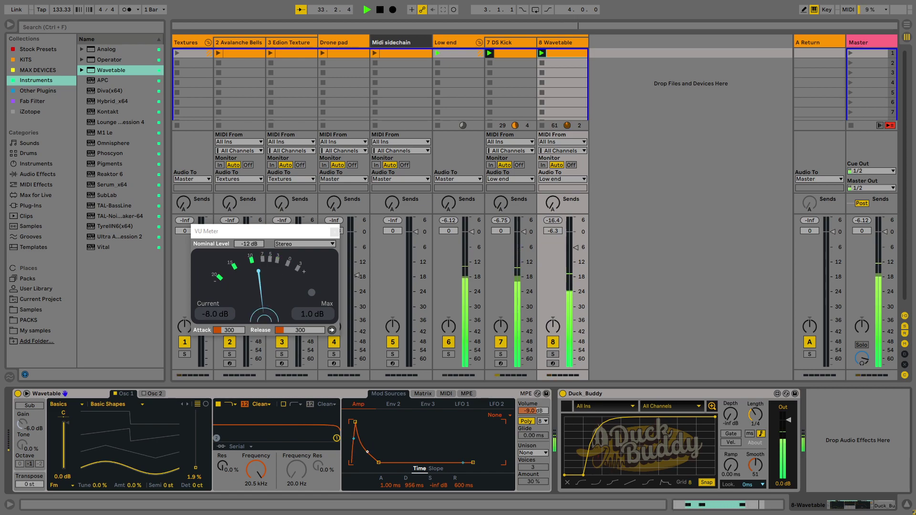
left_click_drag(378, 463, 370, 463)
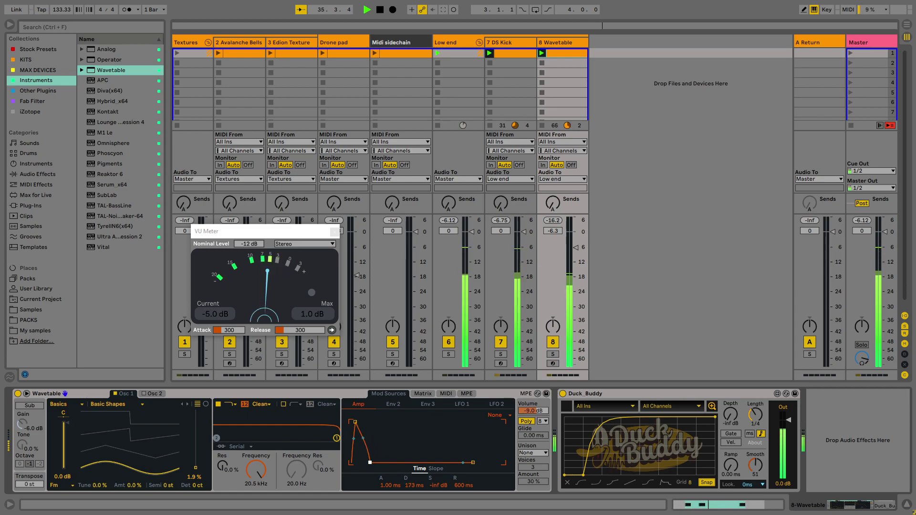
left_click(553, 355)
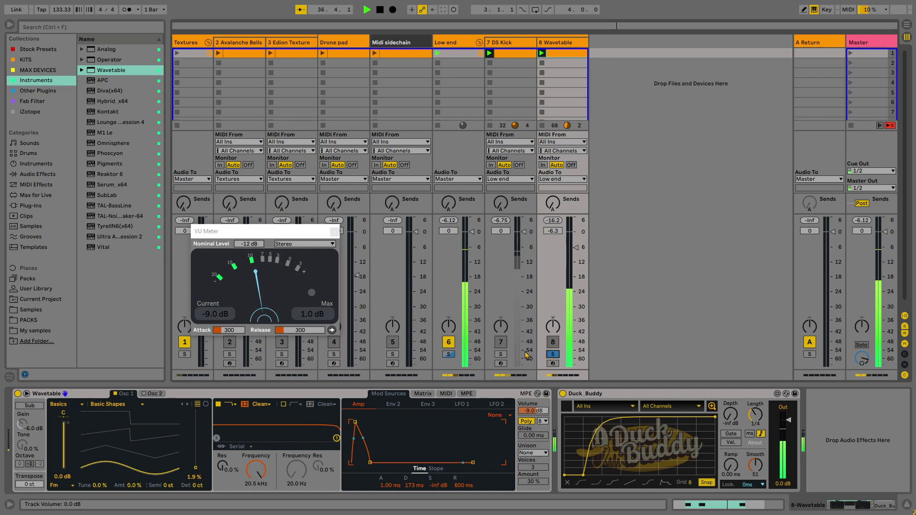
- Raise oscillator 1's FM amount to 12% and enable the sub oscillator with a tone of 31%
left_click_drag(135, 490, 135, 481)
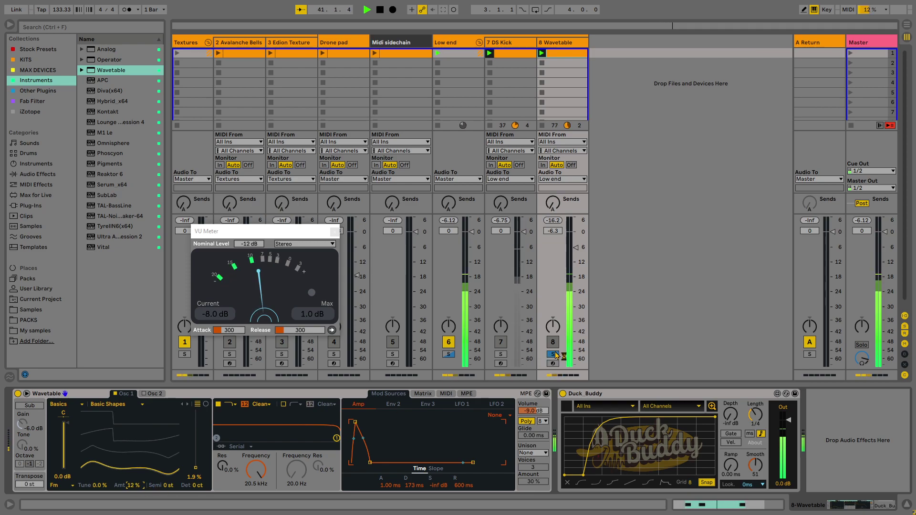
left_click(40, 407)
left_click_drag(22, 452, 21, 450)
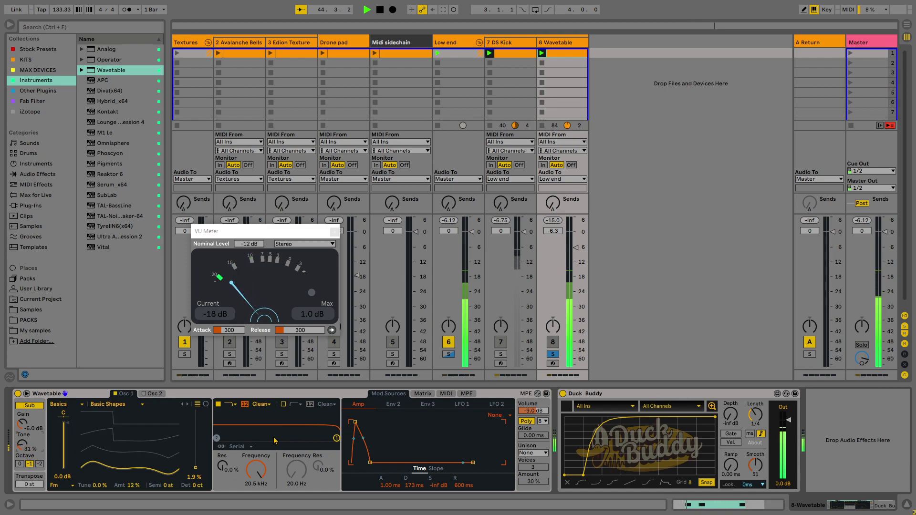
- Solo the DS Kick track together with the Wavetable track and set oscillator 1's wavetable position to 0.0%
key("ctrl+f")
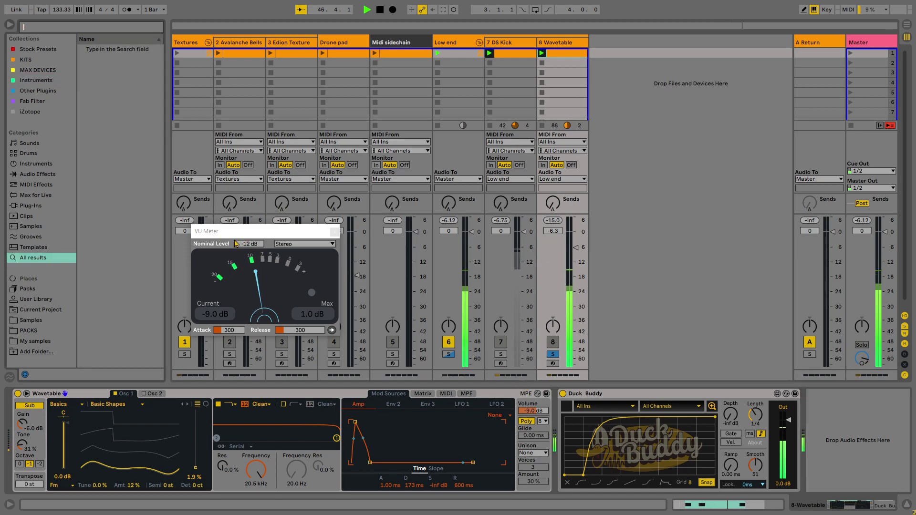
left_click(501, 354)
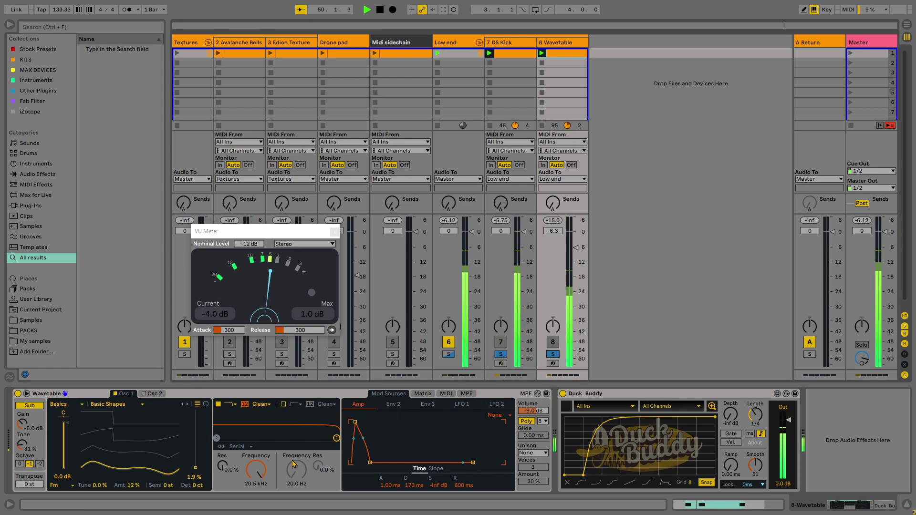
mouse_move(128, 472)
left_mouse_down()
mouse_move(127, 457)
mouse_move(128, 476)
left_mouse_up()
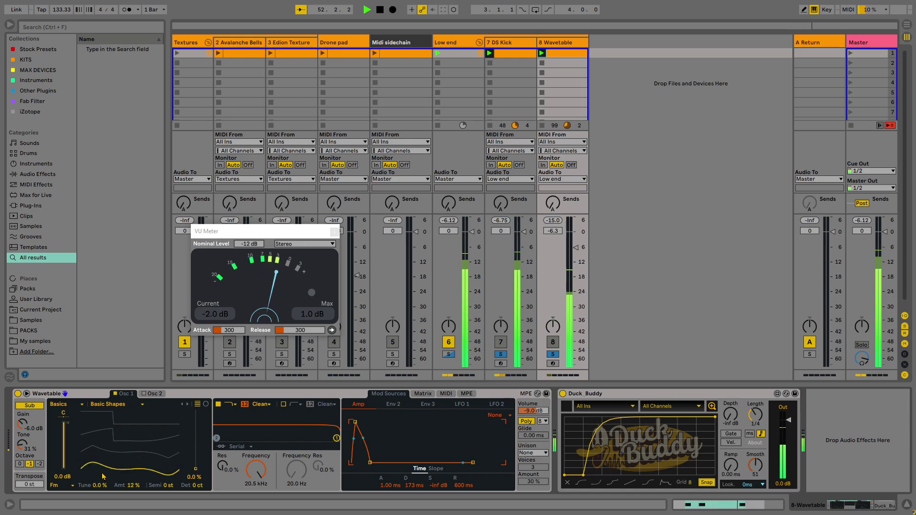
- Shape Env 2 with a 9.47 ms decay, 0.0% sustain and 9.47 ms release with a raised final value
left_click(393, 405)
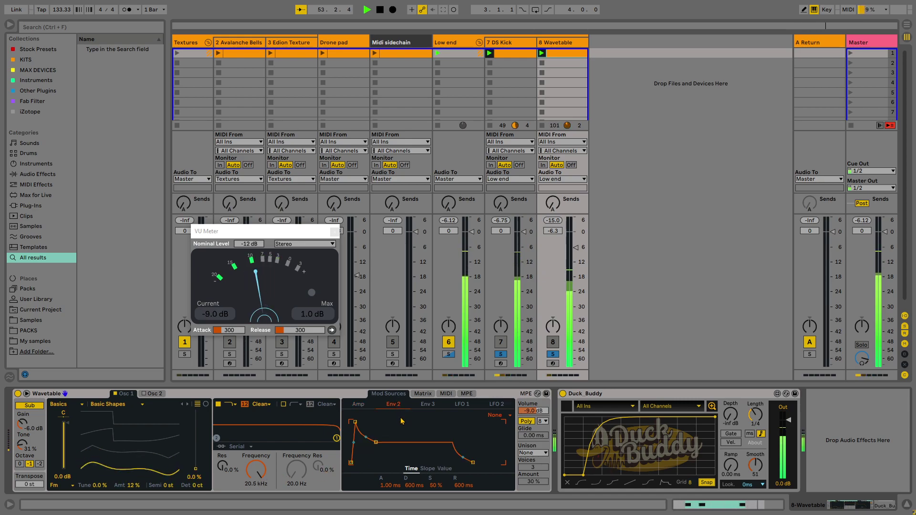
left_click_drag(377, 443, 362, 463)
left_click_drag(474, 466, 459, 426)
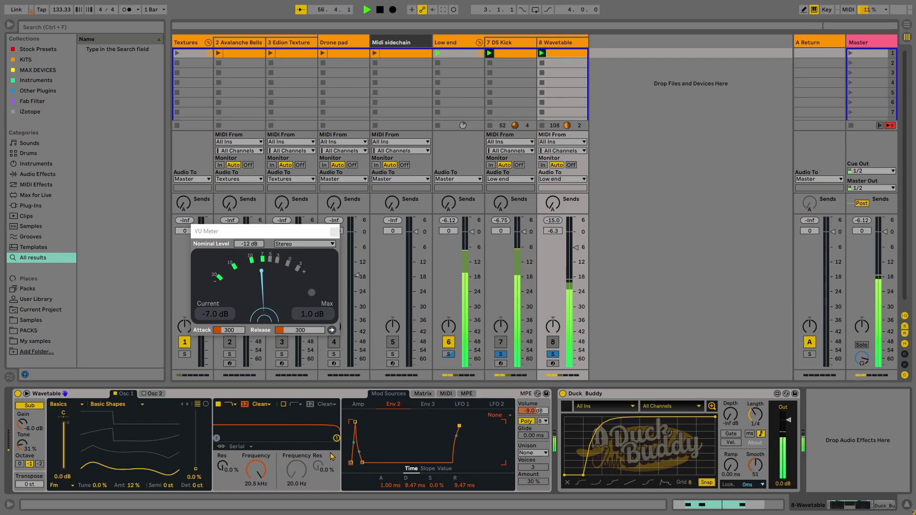
- Expand the Wavetable editor with the VU Meter moved clear of it, and modulate Osc 1 Pos with Env 2 by 31
left_click_drag(430, 383, 422, 33)
left_click_drag(281, 231, 102, 123)
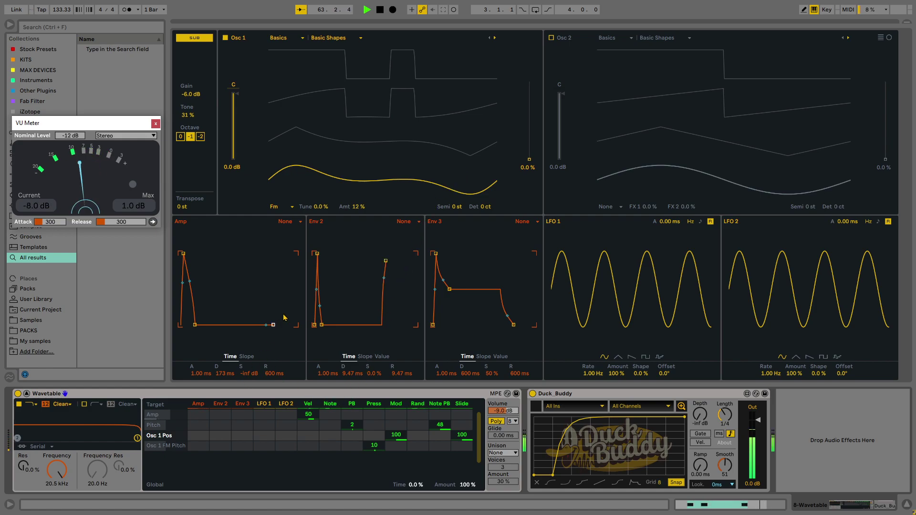
left_click_drag(530, 159, 529, 159)
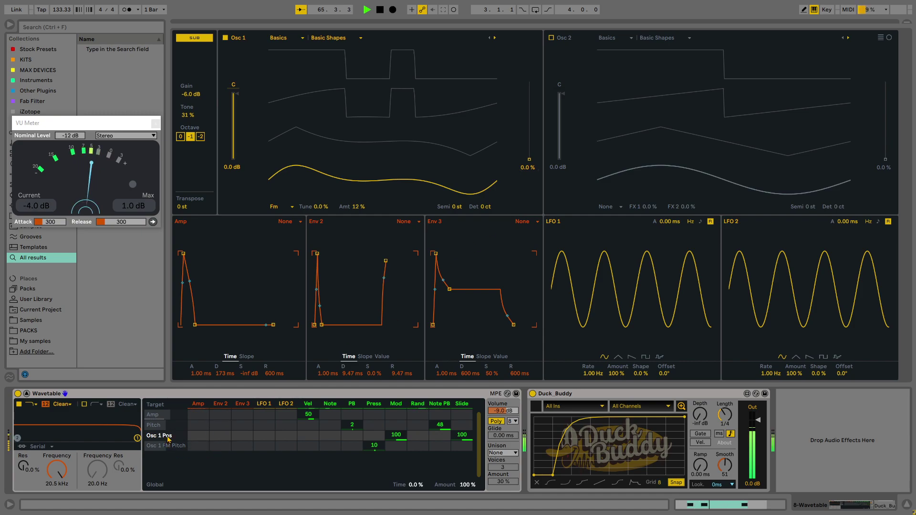
mouse_move(220, 435)
left_mouse_down()
mouse_move(221, 396)
mouse_move(221, 429)
left_mouse_up()
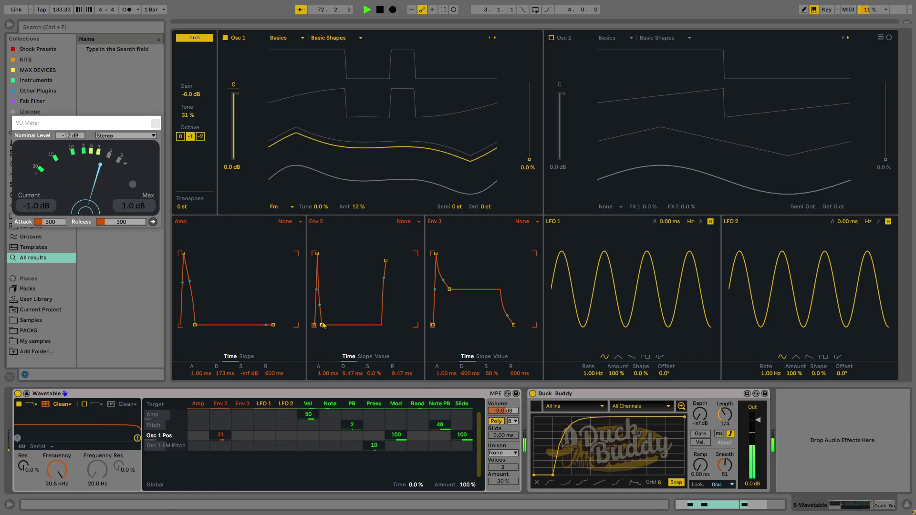
- Refine Env 2 to 0.37 ms attack, 481 ms decay and 989 ms release, with a lower final value
mouse_move(322, 325)
left_mouse_down()
mouse_move(340, 325)
mouse_move(323, 325)
left_mouse_up()
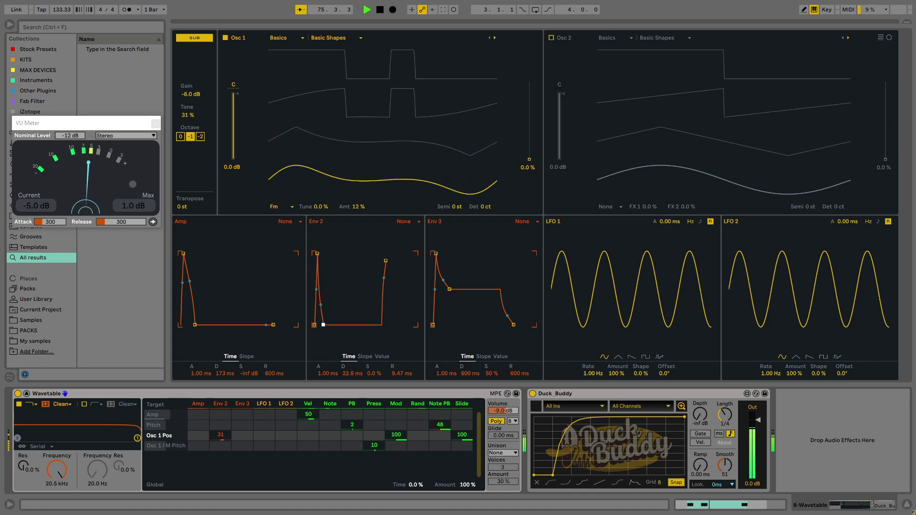
left_click_drag(318, 253, 316, 254)
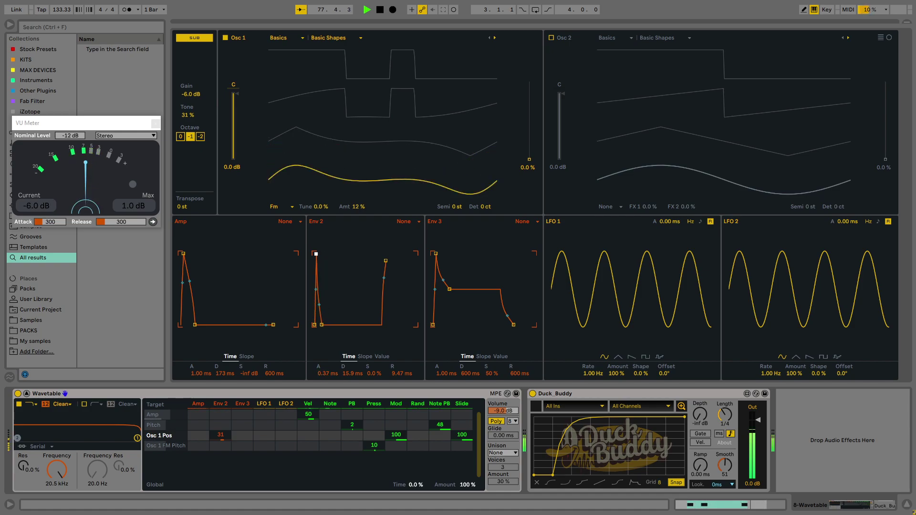
left_click_drag(319, 302, 331, 329)
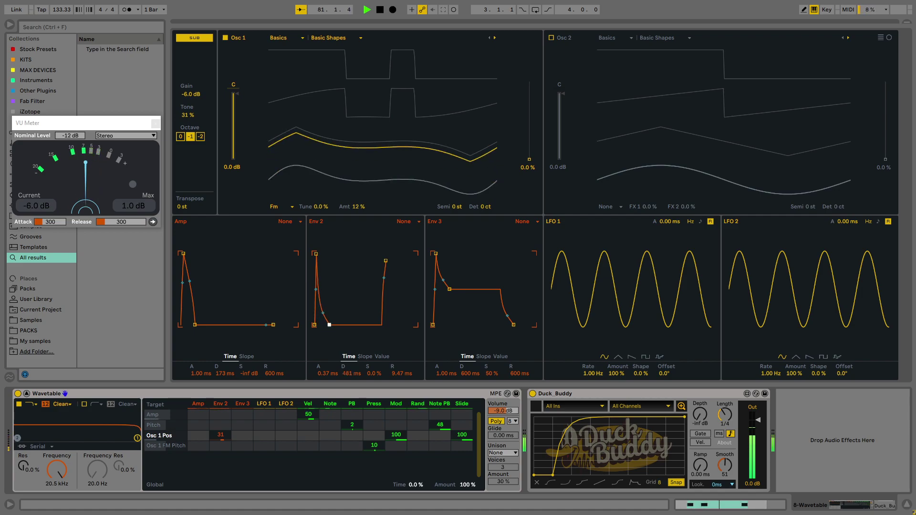
left_click_drag(383, 282, 384, 319)
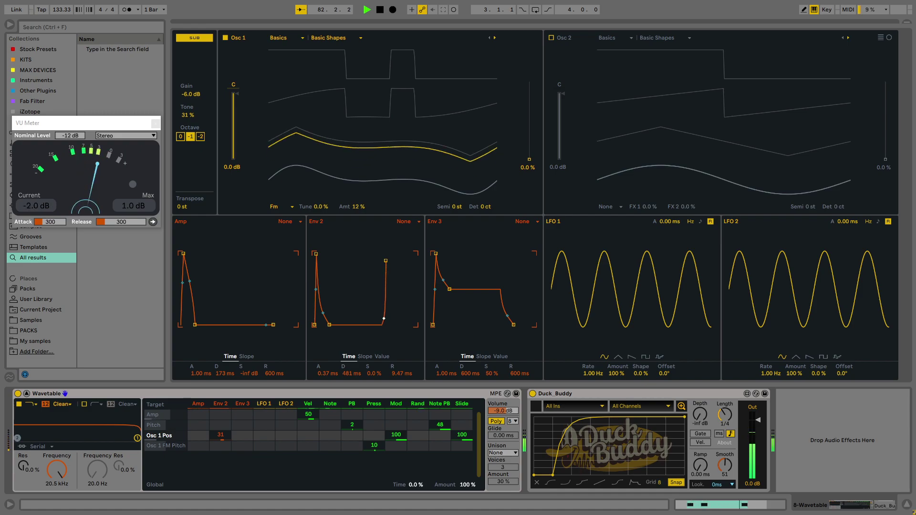
left_click_drag(385, 262, 396, 309)
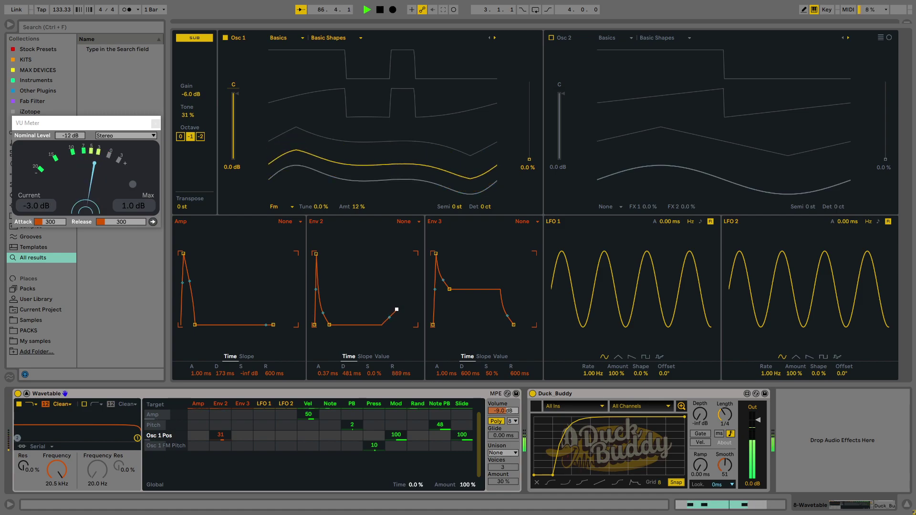
- Set oscillator 1's FM amount to 0.0% and filter 1's frequency to 202 Hz, modulated by the Amp envelope at 48
mouse_move(357, 209)
left_mouse_down()
mouse_move(357, 189)
mouse_move(357, 215)
left_mouse_up()
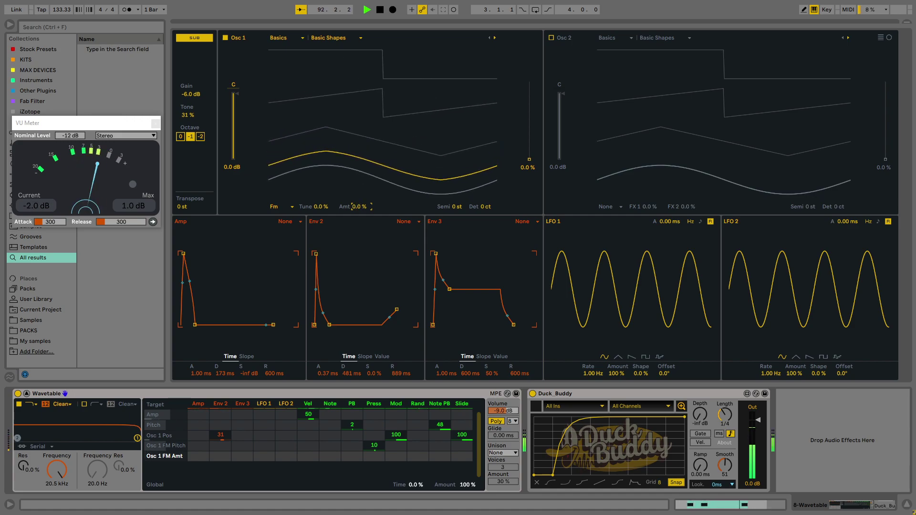
left_click_drag(60, 465, 57, 471)
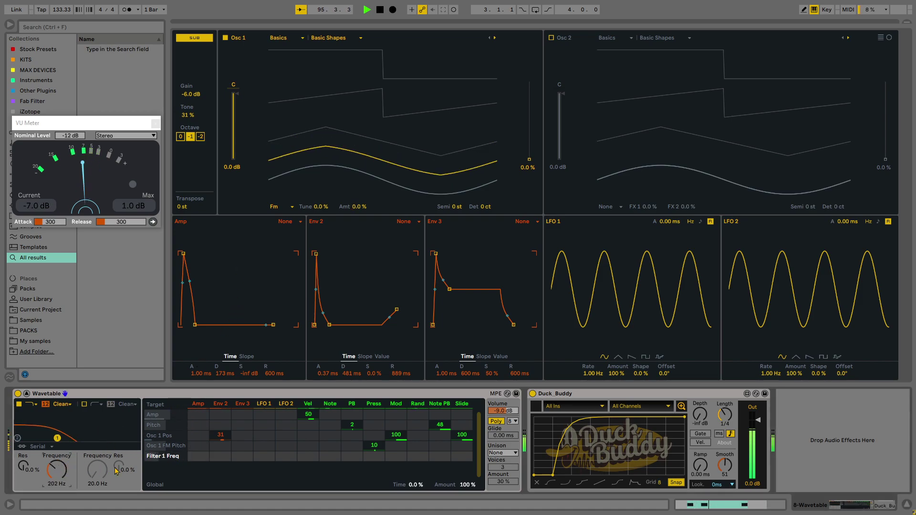
left_click_drag(195, 458, 195, 435)
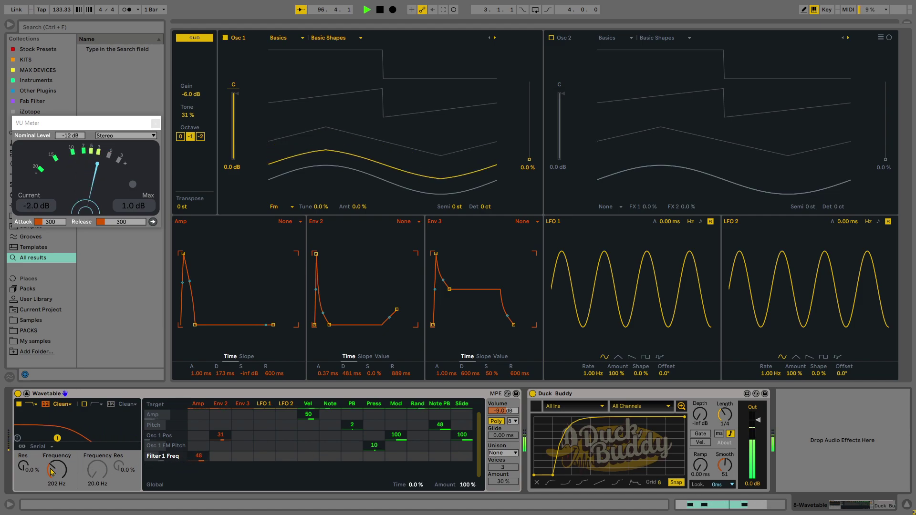
- Switch filter 1 to the PRD circuit with 9.9% resonance, 5.00 dB drive and a 70.9 Hz frequency
left_click_drag(23, 466, 23, 462)
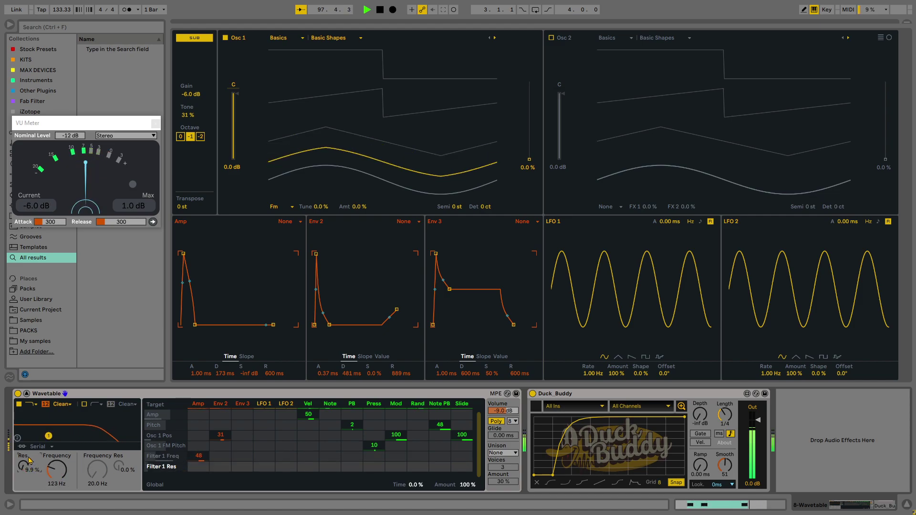
left_click(62, 404)
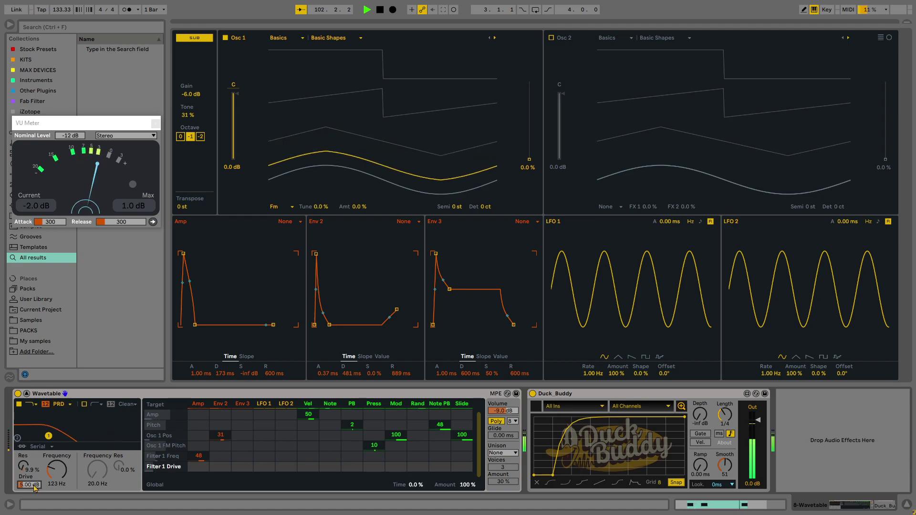
left_click_drag(54, 481, 54, 496)
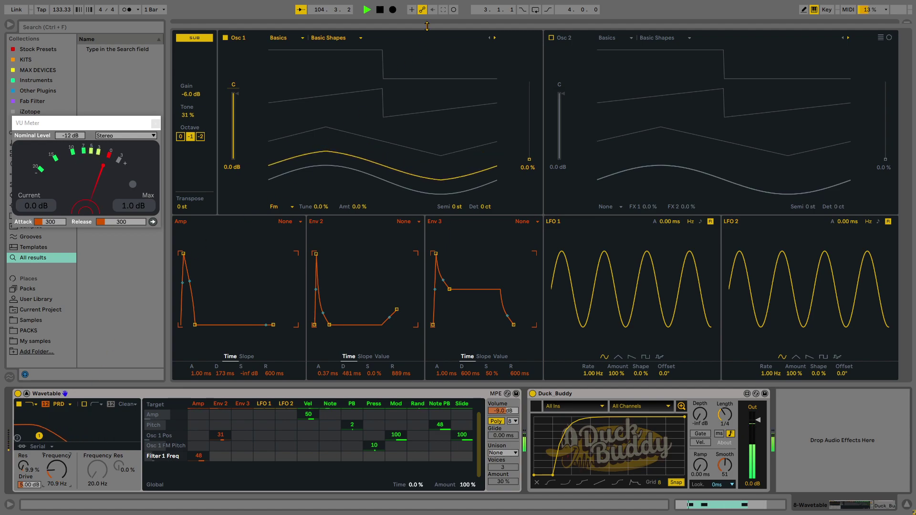
- Collapse the expanded Wavetable editor, open the Wavetable track's clip with playback stopped, and shorten its loop to end at 1.2.4
left_click_drag(423, 23, 424, 471)
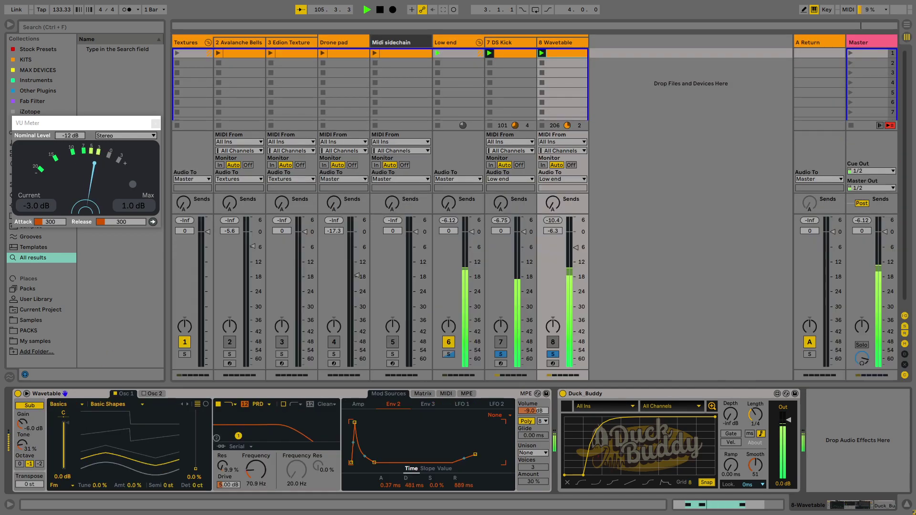
double_click(577, 55)
key("space")
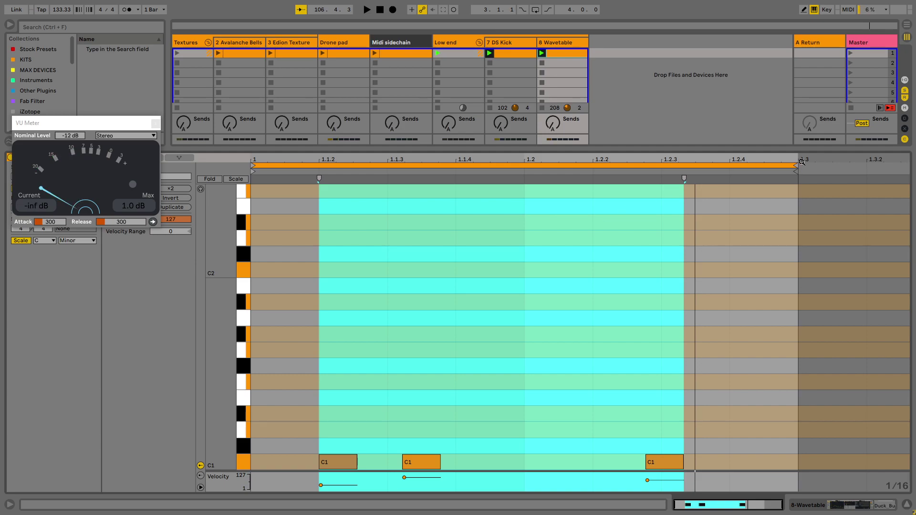
left_click_drag(796, 165, 714, 212)
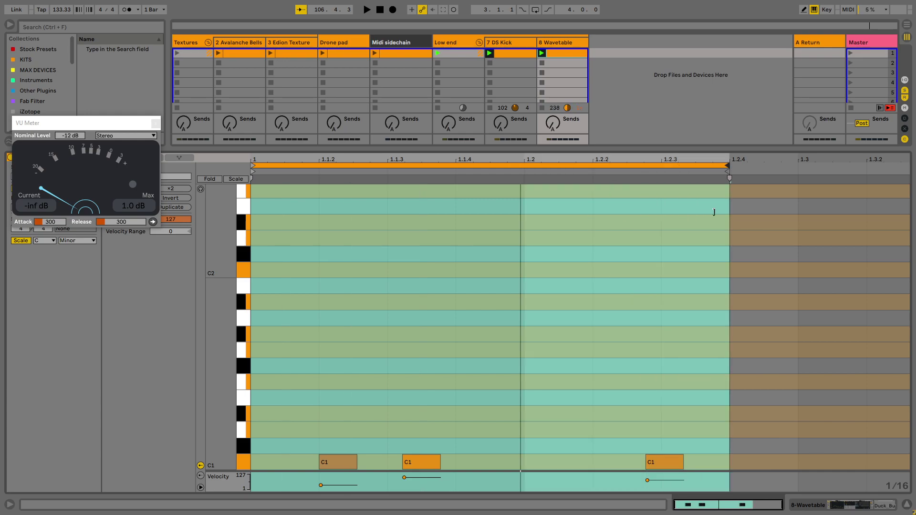
- Delete the clip's last C1 note, just before 1.2.3, and restart playback
left_click_drag(686, 282, 649, 473)
scroll(551, 363, "down", 3)
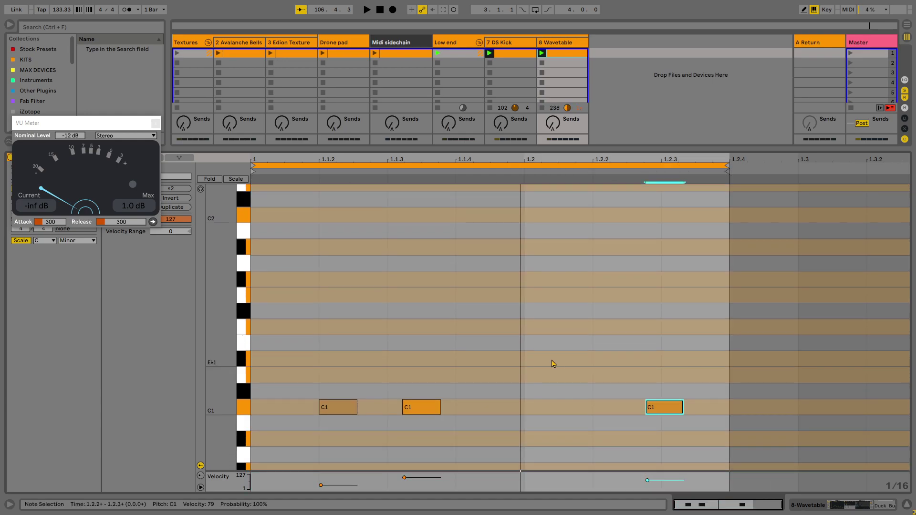
key("Delete")
key("space")
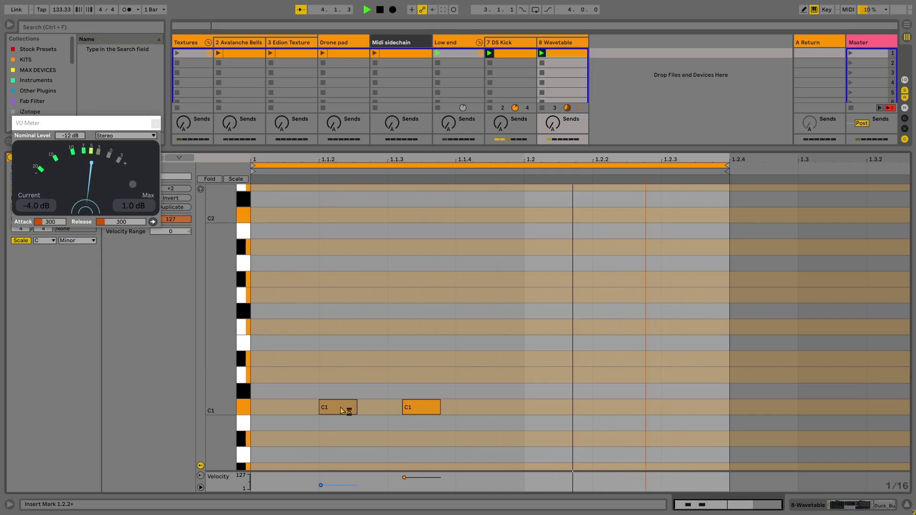
- Try the first C1 note at 1.2.3 and at 1.2.2 while auditioning the loop
left_click_drag(353, 407, 642, 412)
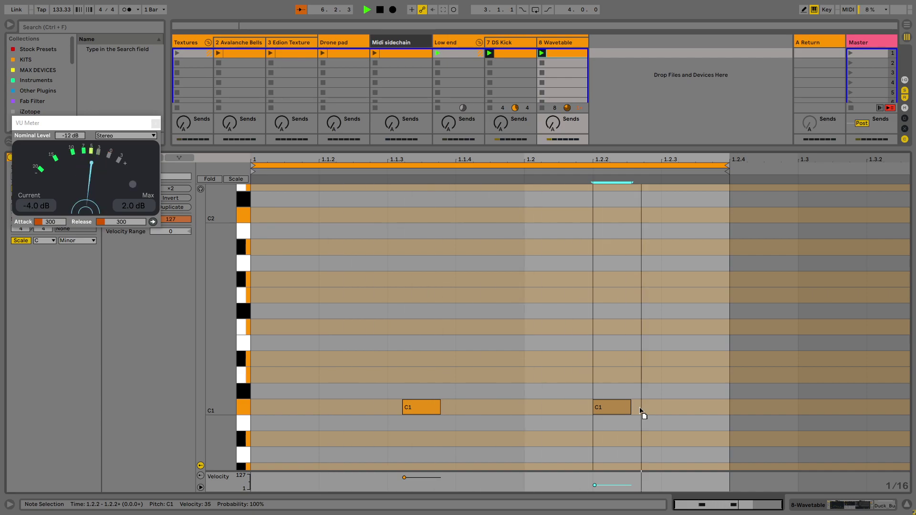
key("Right")
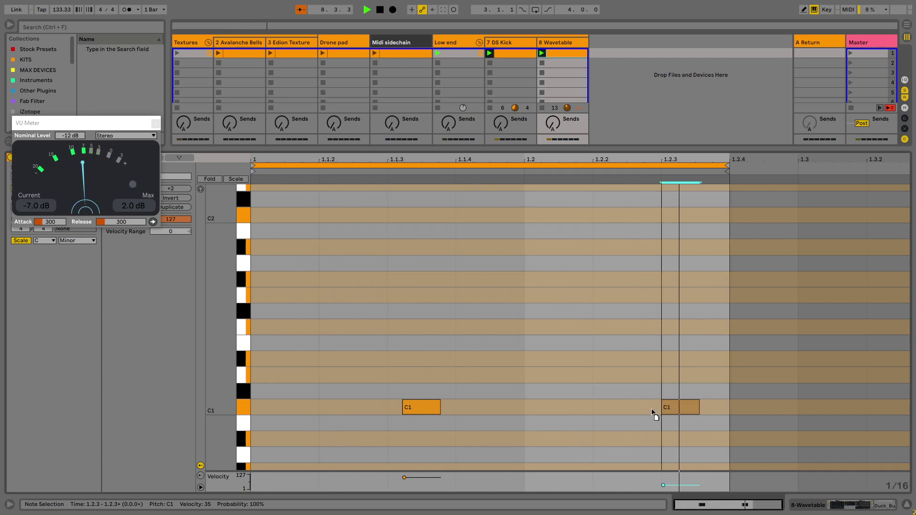
key("space")
left_click_drag(683, 409, 615, 409)
key("space")
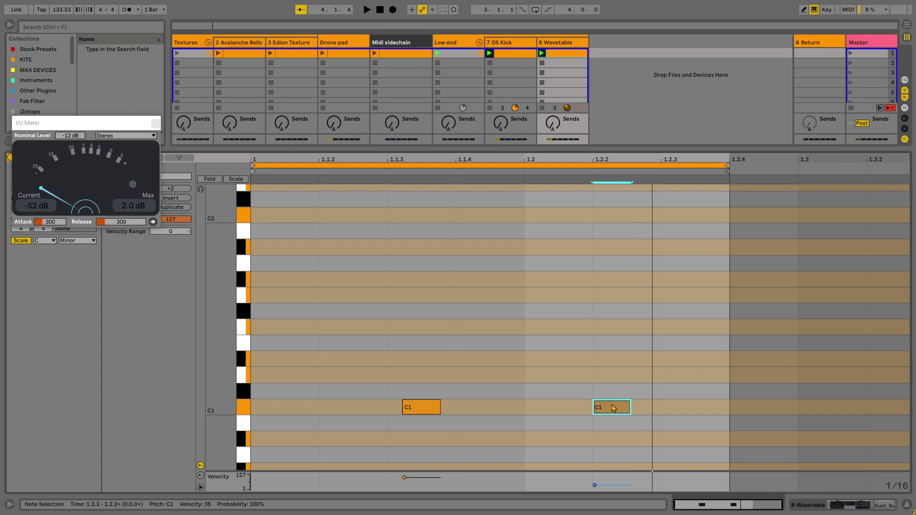
- Replace the C1 note at 1.2.2 with a new C1 note at 1.2.3 and set its velocity to 68
key("Delete")
double_click(670, 407)
key("space")
mouse_move(702, 482)
left_mouse_down()
mouse_move(702, 497)
mouse_move(701, 482)
left_mouse_up()
- Return to the Wavetable track's devices, unsolo the soloed tracks and launch scene 1
double_click(563, 43)
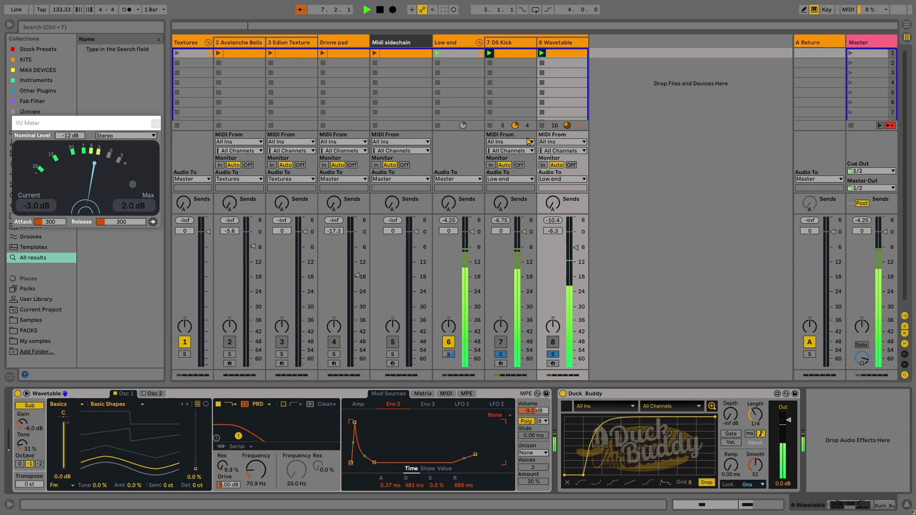
left_click(550, 355)
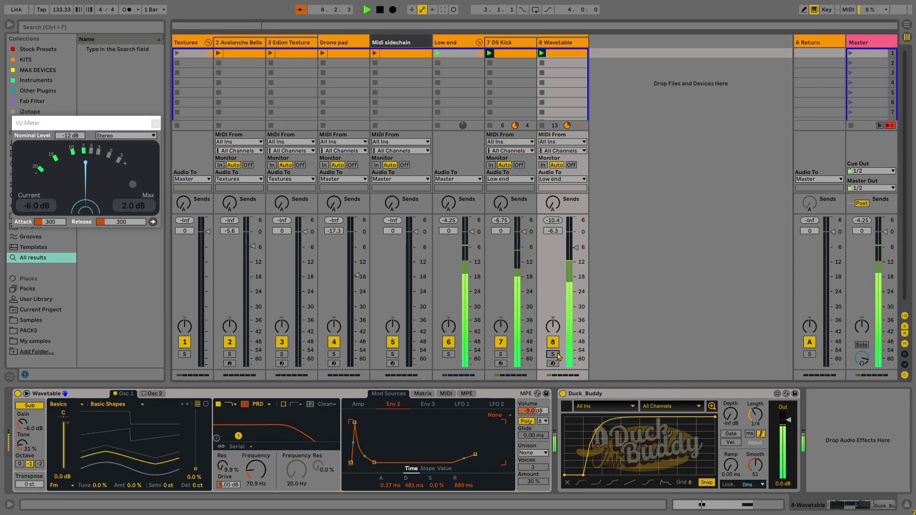
left_click(850, 53)
- Reopen the Wavetable clip and move the C1 note from 1.2.3 to 1.2.1
double_click(557, 54)
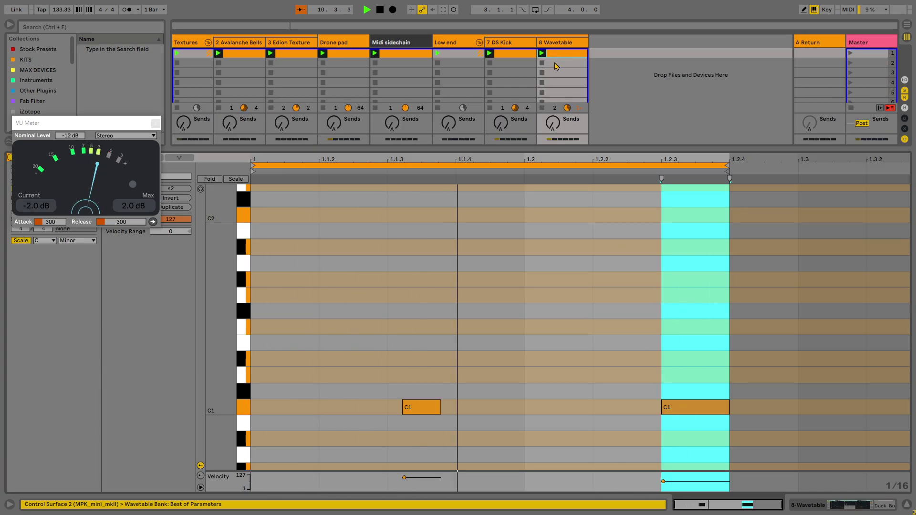
scroll(546, 302, "down", 3)
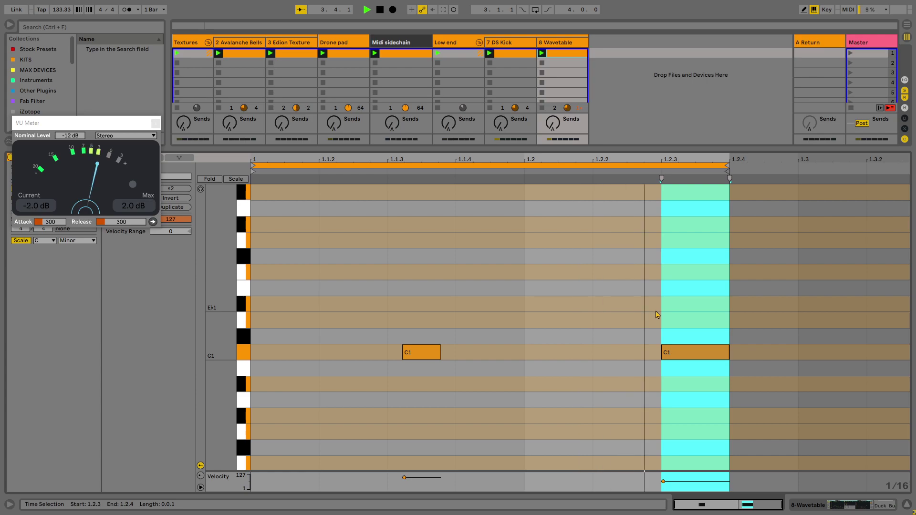
key("space")
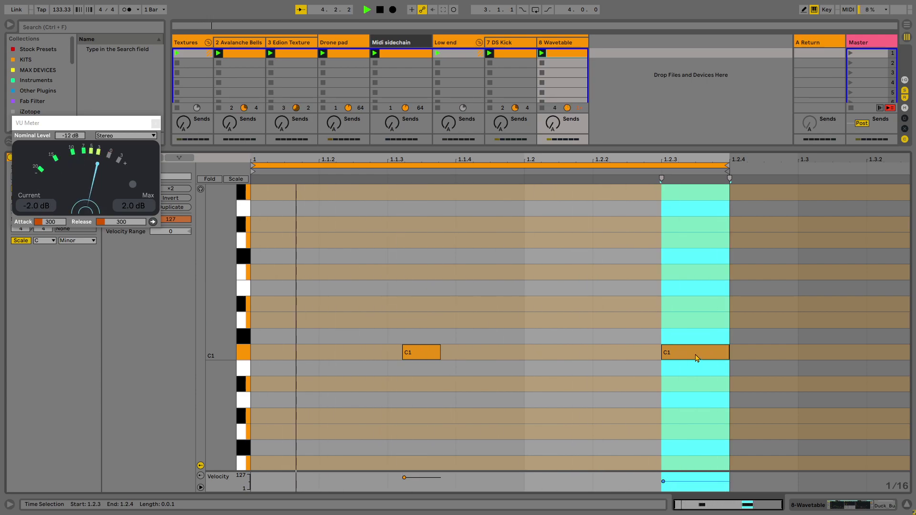
left_click_drag(697, 358, 559, 353)
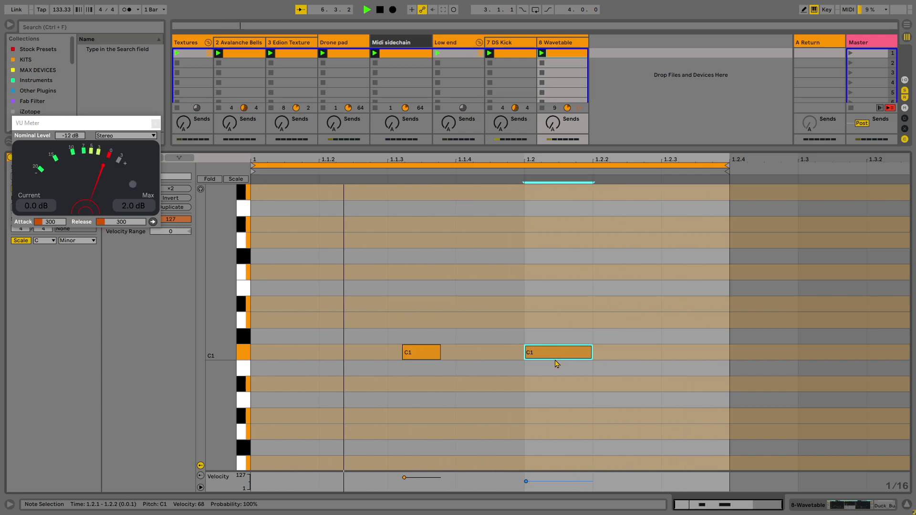
- Try adding a high note at 1.2.3 and moving it to C2
scroll(556, 365, "down", 2)
scroll(695, 305, "up", 7)
double_click(715, 206)
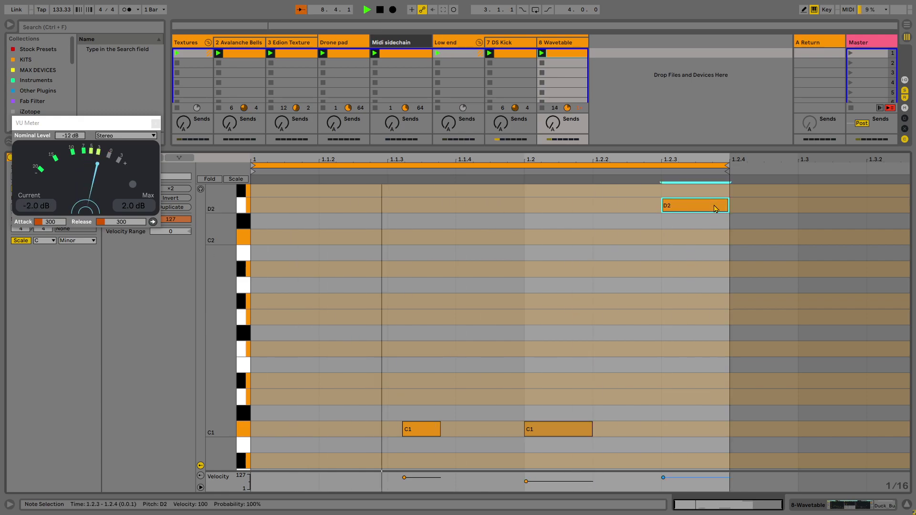
left_click_drag(716, 208, 713, 241)
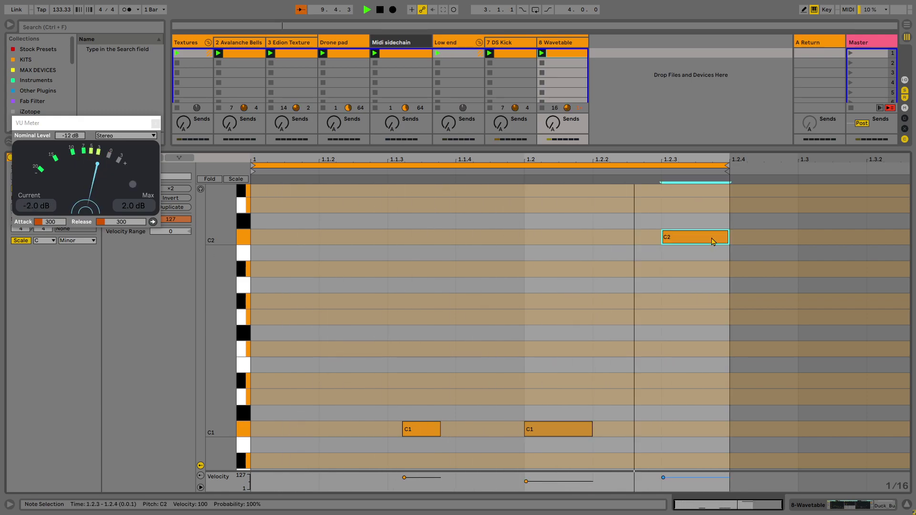
- Compare the loop with and without the C2 note at 1.2.3, ending with the note removed
double_click(713, 241)
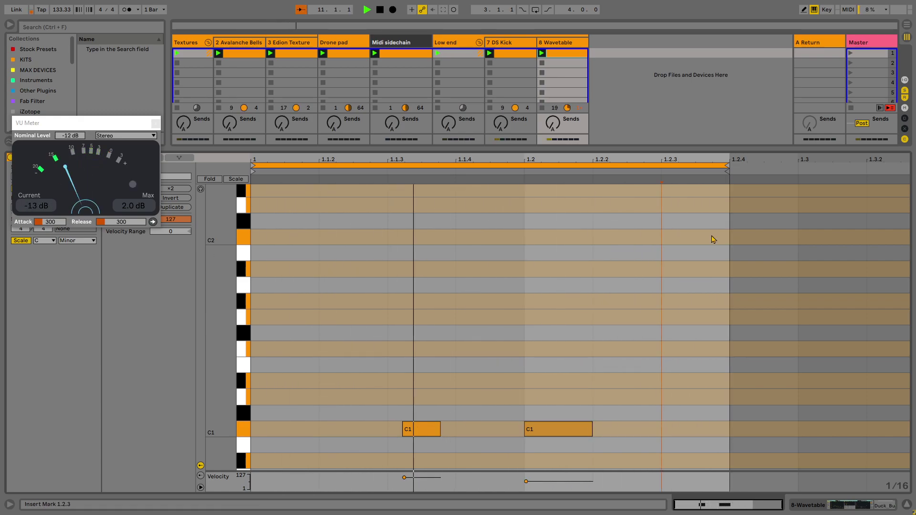
double_click(713, 239)
double_click(713, 239)
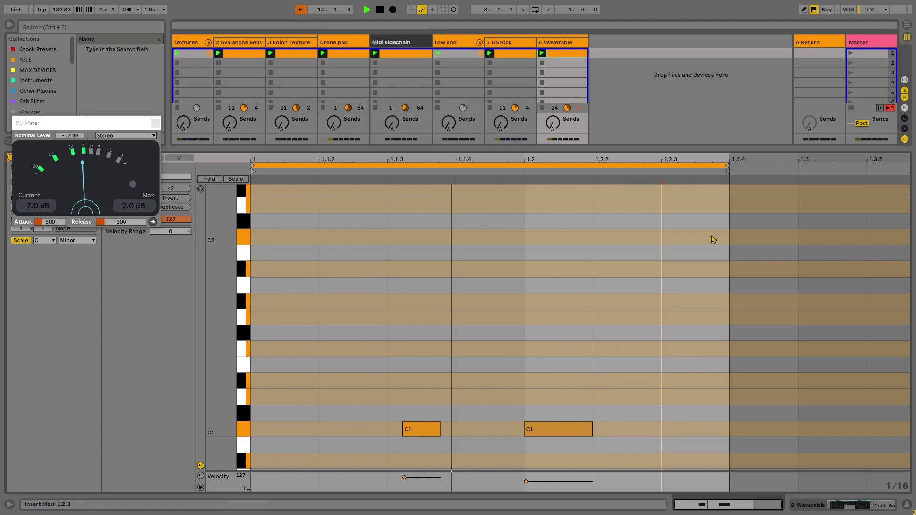
double_click(713, 239)
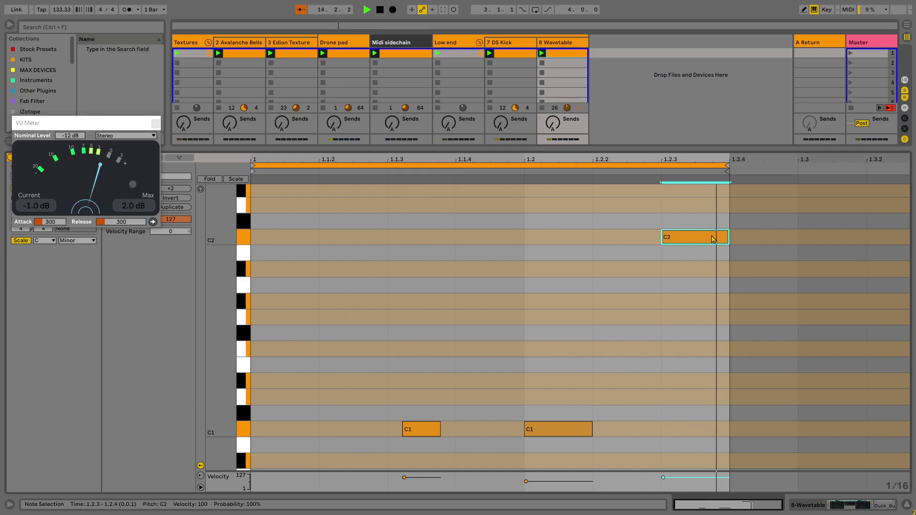
double_click(714, 239)
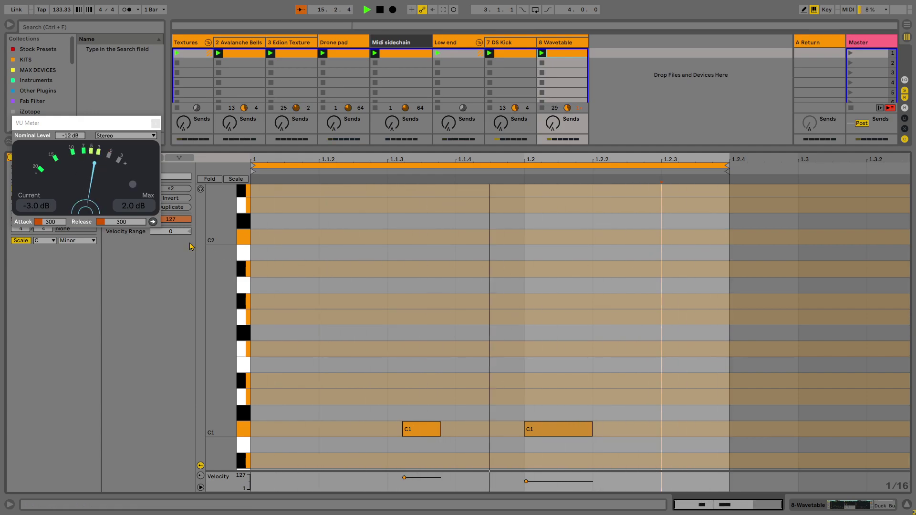
- Move the VU Meter clear of the clip controls and duplicate the loop three times to a length of 3.2.0
left_click_drag(104, 125, 112, 75)
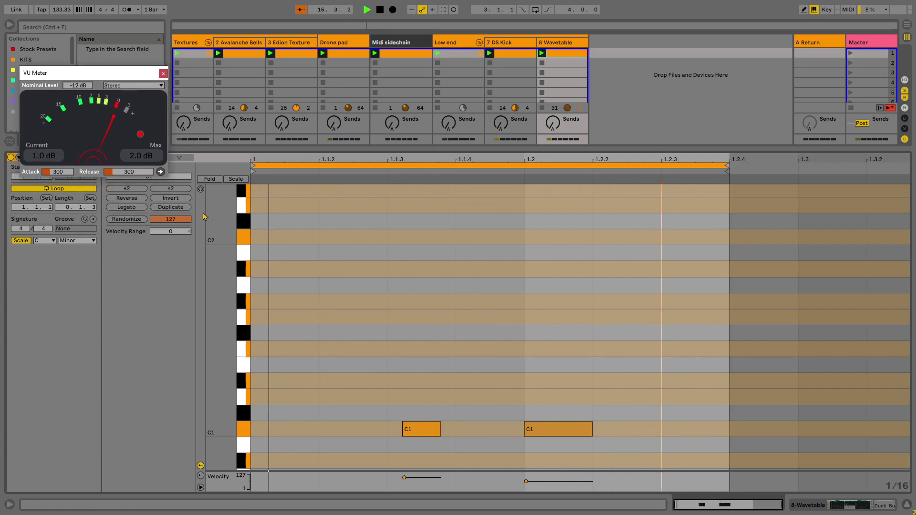
left_click(163, 189)
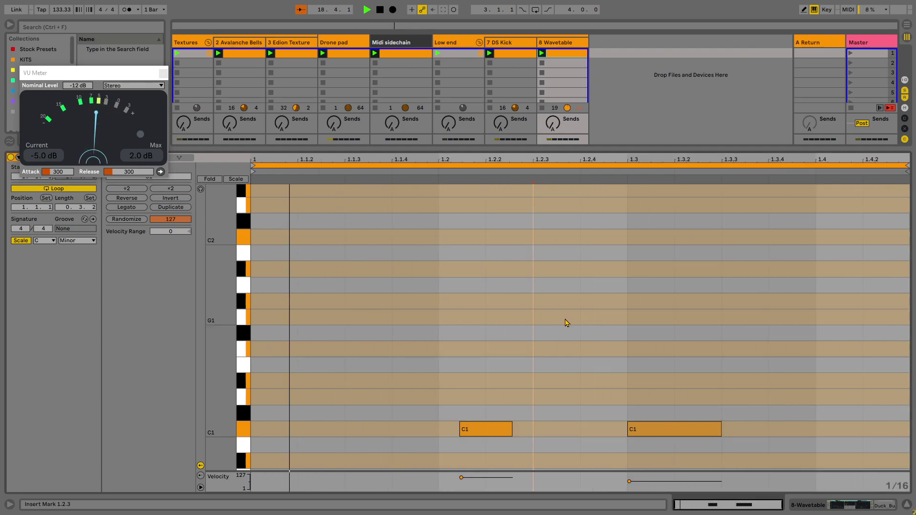
key("ctrl+z")
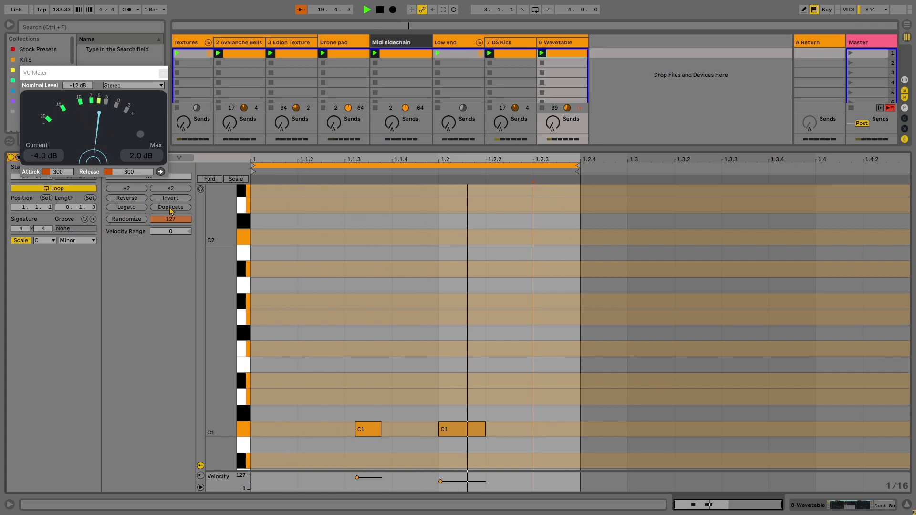
left_click(170, 208)
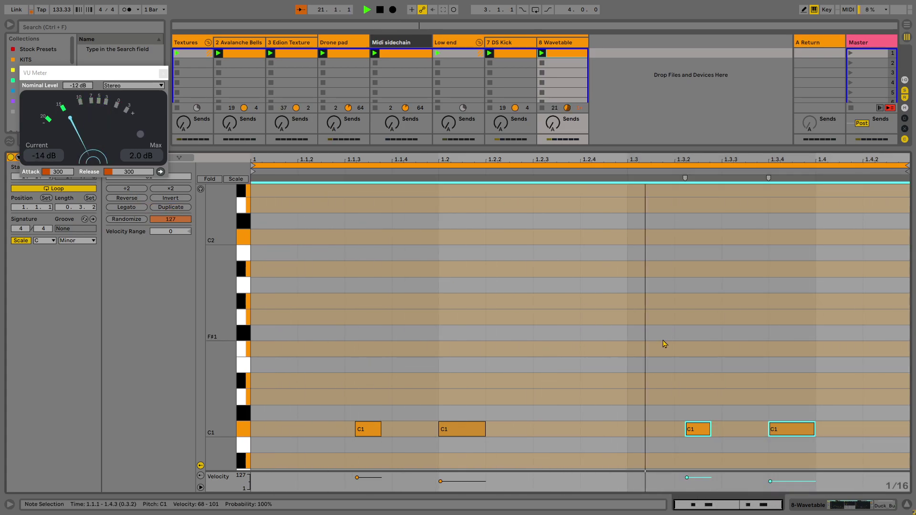
left_click(173, 209)
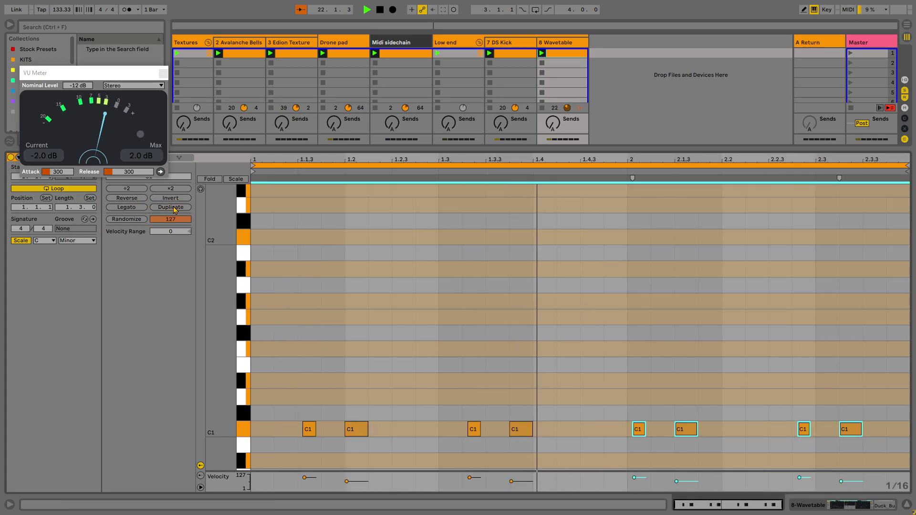
left_click(174, 208)
- Transpose the last C1 note of the extended clip up one octave to C2 and leave it selected
left_click(769, 381)
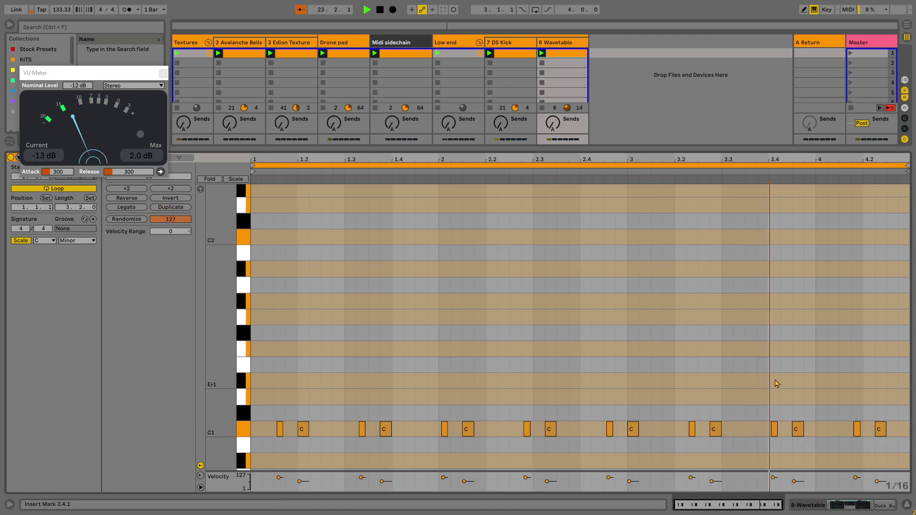
left_click(882, 430)
key("shift+Up")
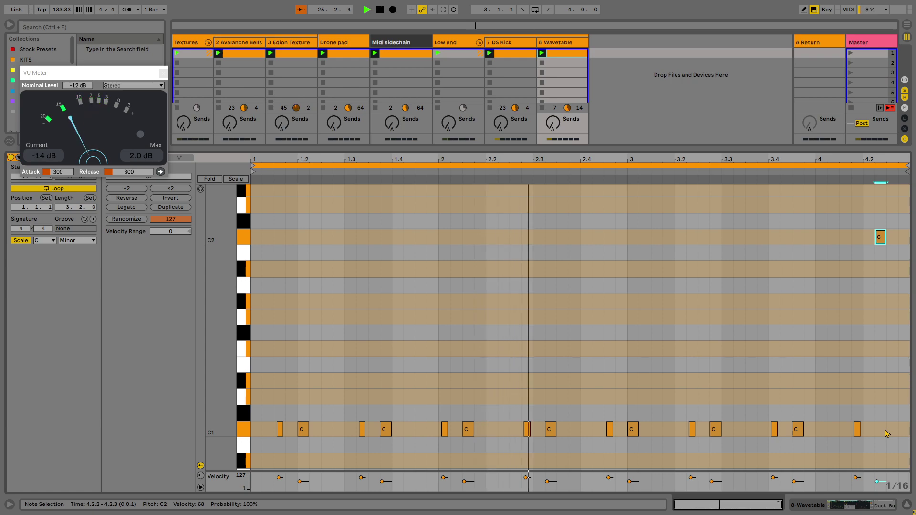
left_click(806, 348)
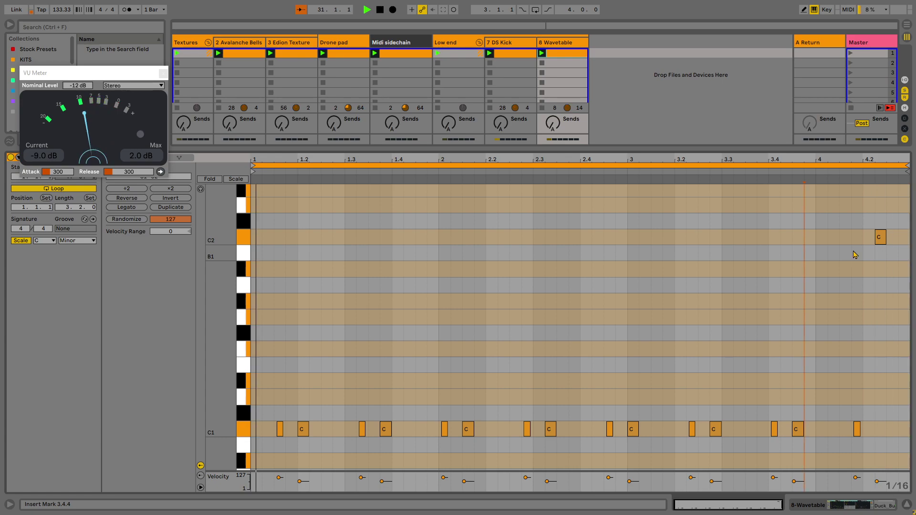
left_click(881, 237)
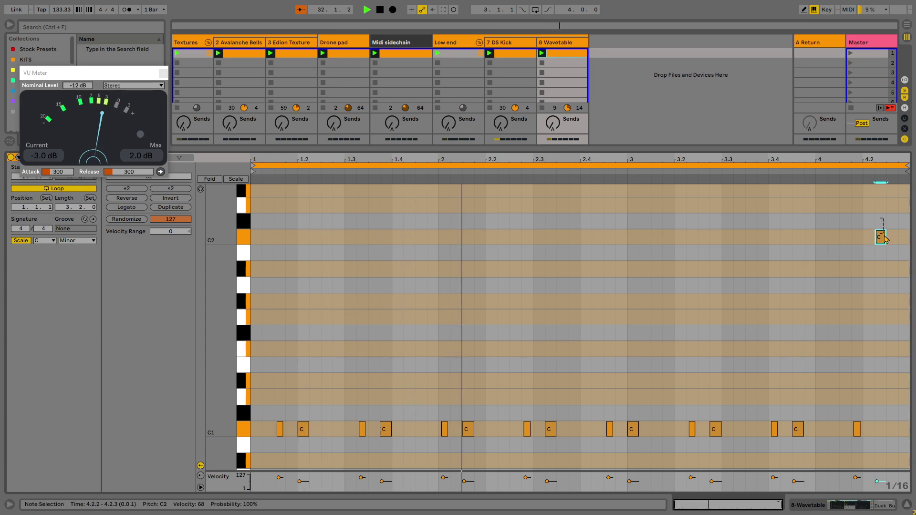
- Transpose the clip's last note down one octave to C1 and bring up the 8 Wavetable track's devices
key("shift+Down")
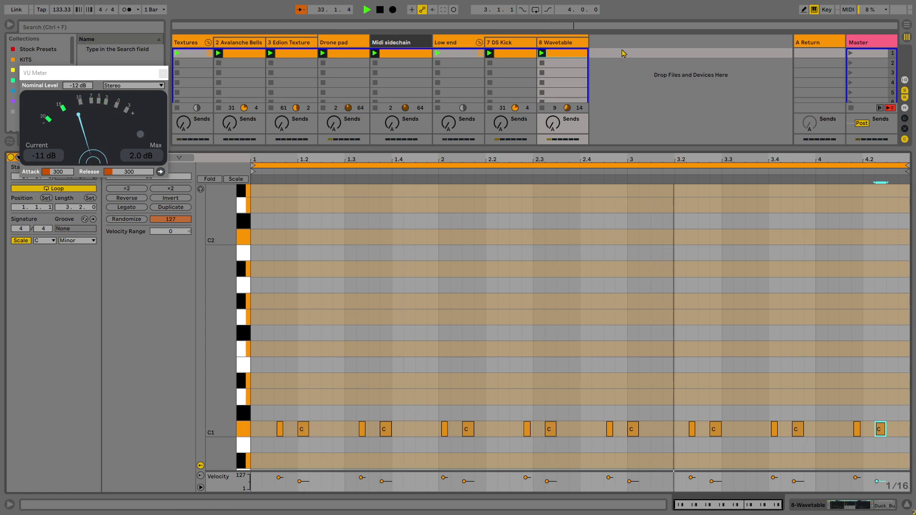
left_click(634, 49)
double_click(552, 42)
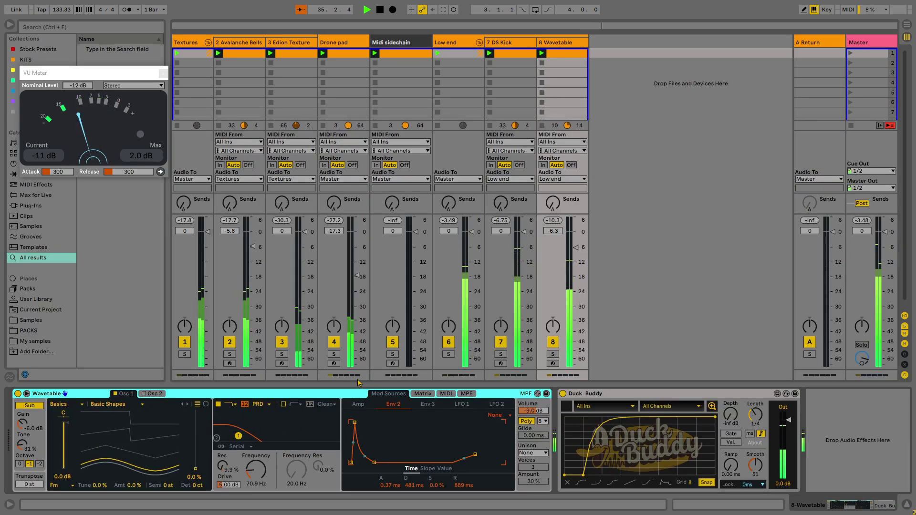
- Set the FM amount of Wavetable's oscillator 1 to 6.2% and its unison mode to Noise
left_click_drag(144, 488, 143, 485)
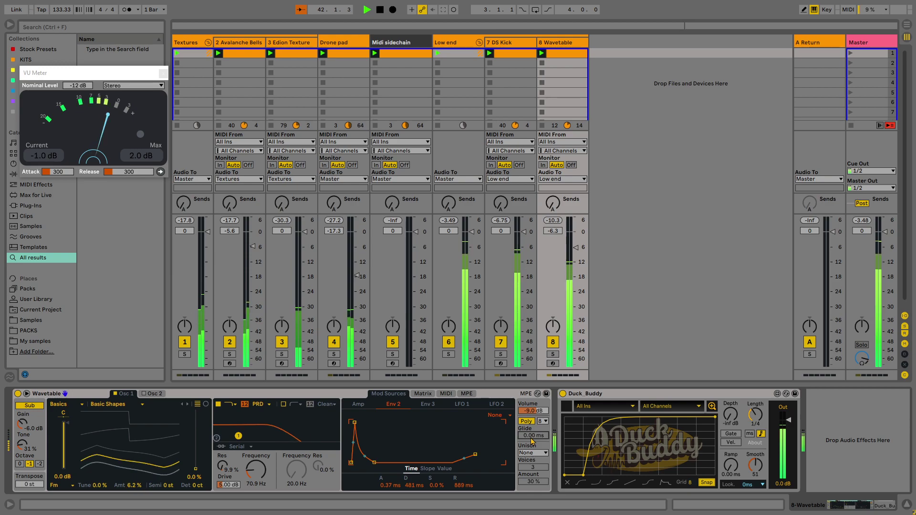
left_click(543, 454)
left_click(542, 421)
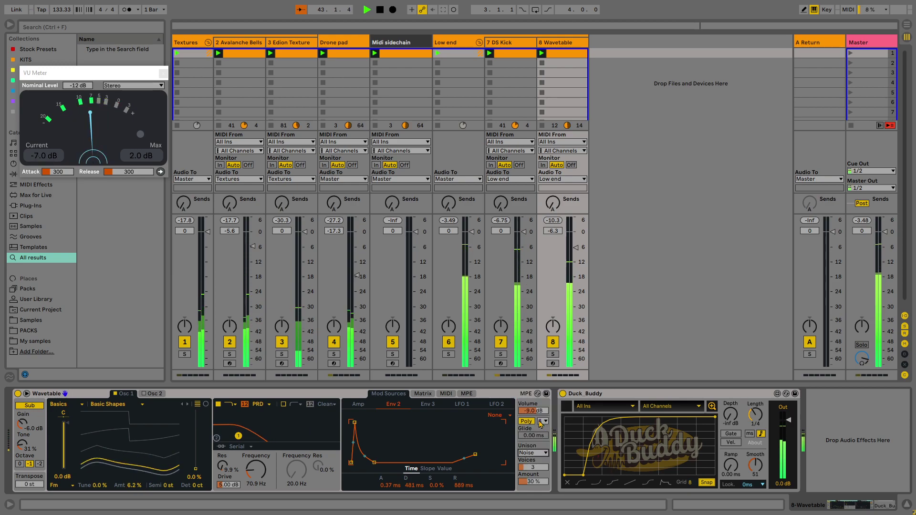
- Insert a Utility between Wavetable and Duck_Buddy and switch it to Mono
key("ctrl+f")
type("ut")
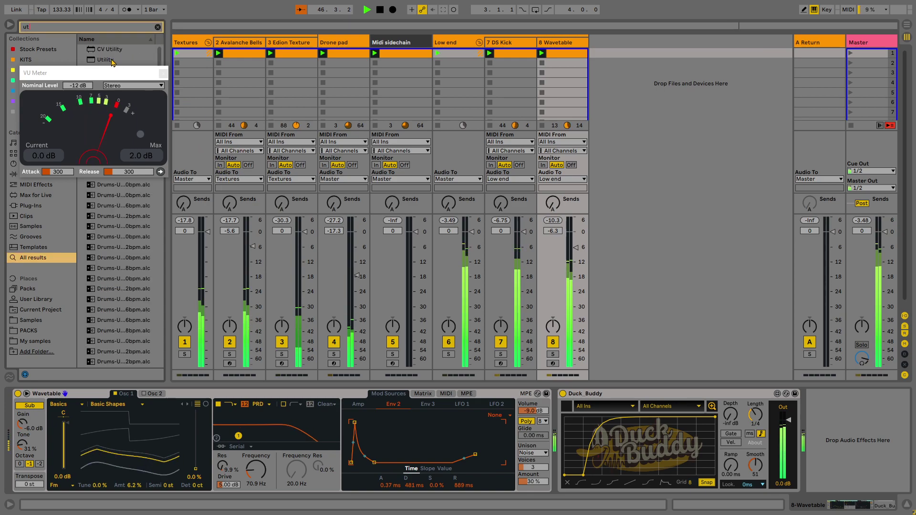
double_click(114, 61)
left_click(840, 477)
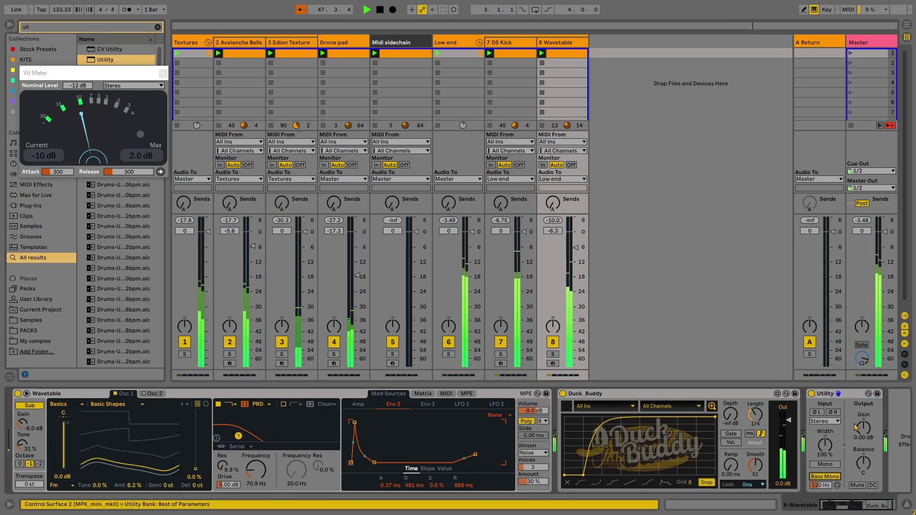
left_click_drag(854, 398, 577, 465)
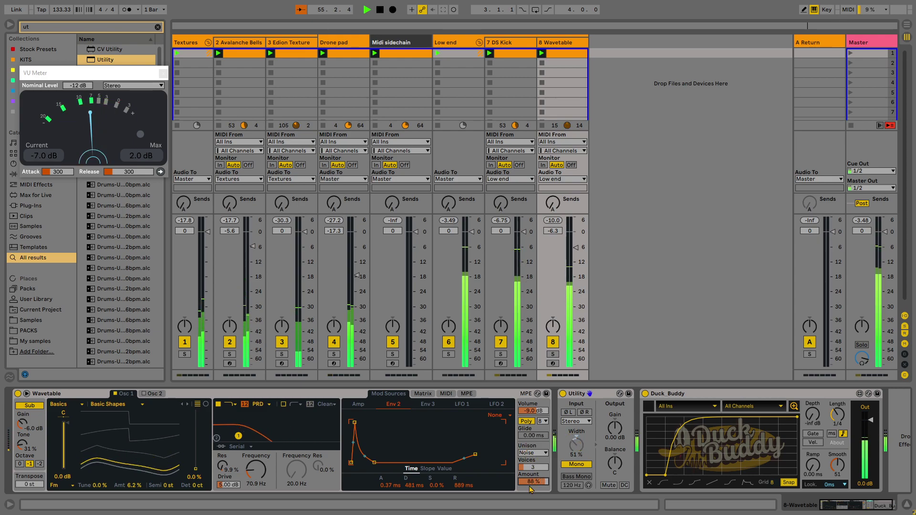
- Set Wavetable's unison to None and change its voice mode from Poly to Mono
left_click(534, 453)
left_click(545, 438)
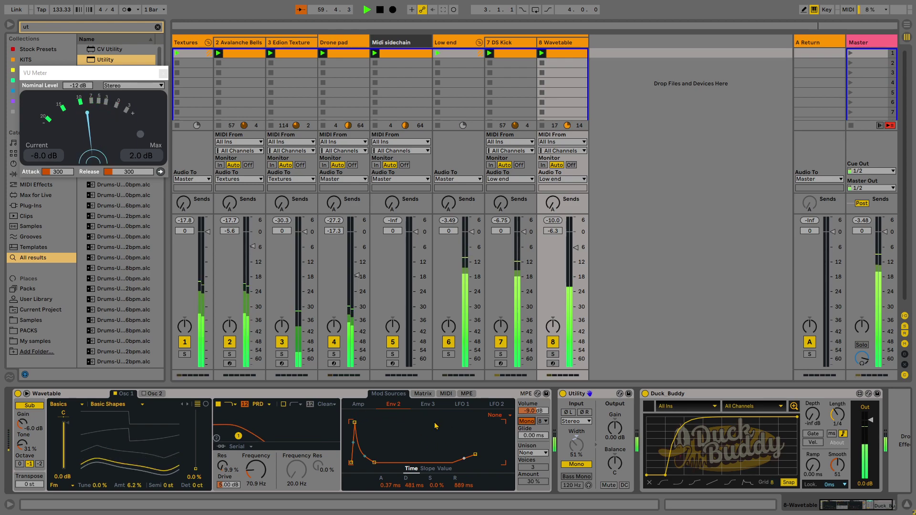
- Add a Saturator after Duck_Buddy with 4 dB drive and -4 dB output, moving the VU Meter clear of the browser
key("ctrl+f")
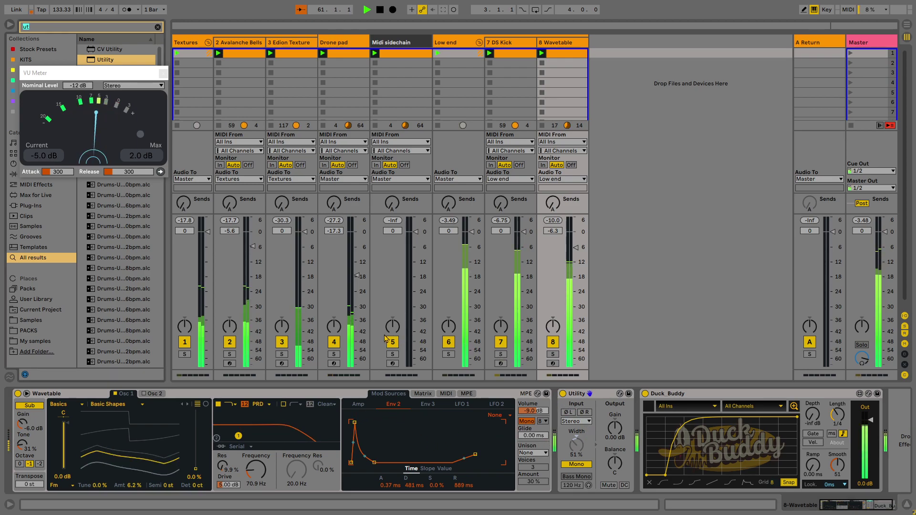
left_click_drag(116, 66, 702, 76)
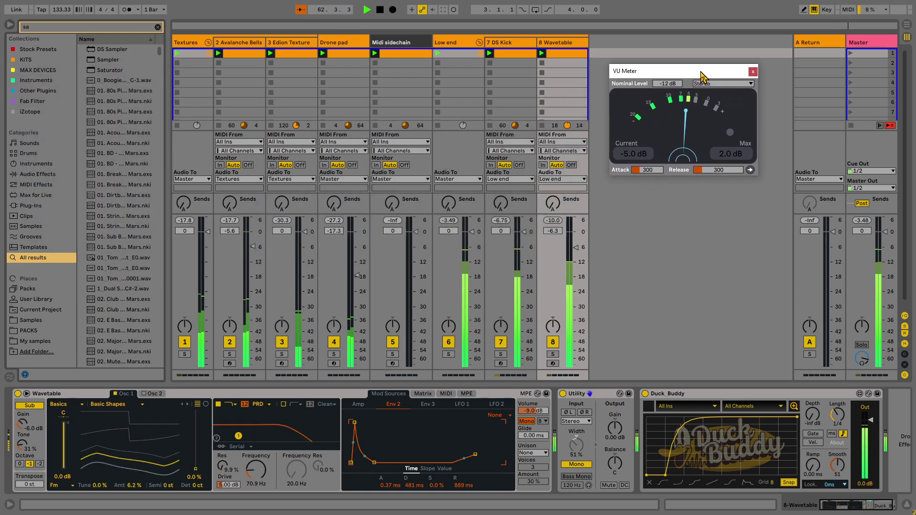
double_click(106, 73)
mouse_move(722, 418)
left_mouse_down()
mouse_move(722, 410)
mouse_move(722, 420)
left_mouse_up()
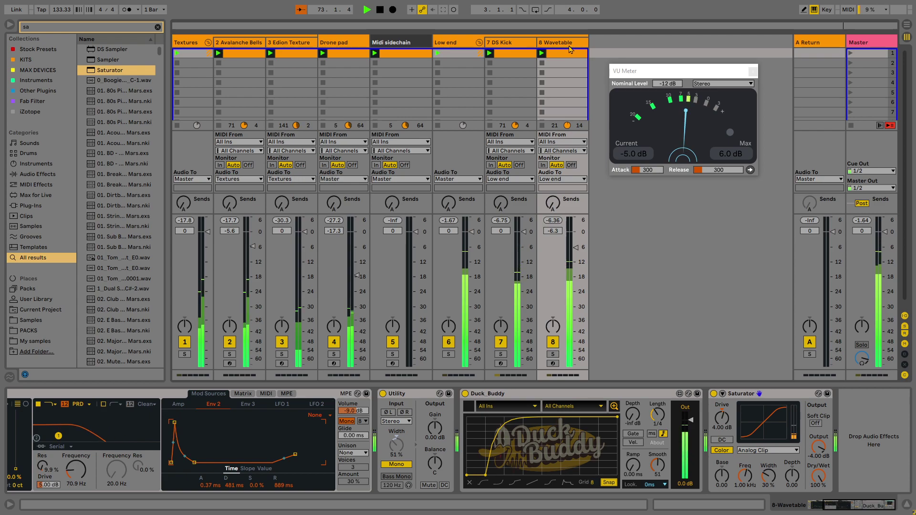
- Close the VU Meter window
left_click(754, 71)
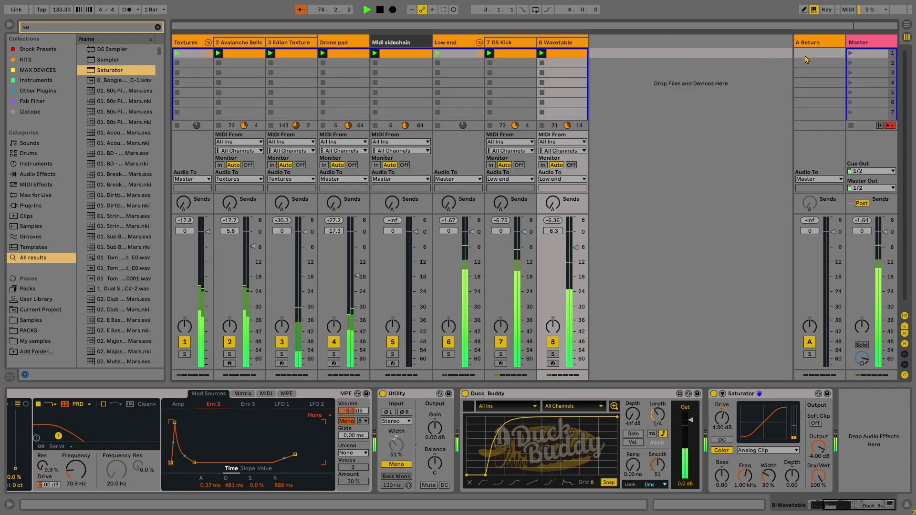
left_click(822, 45)
right_click(771, 79)
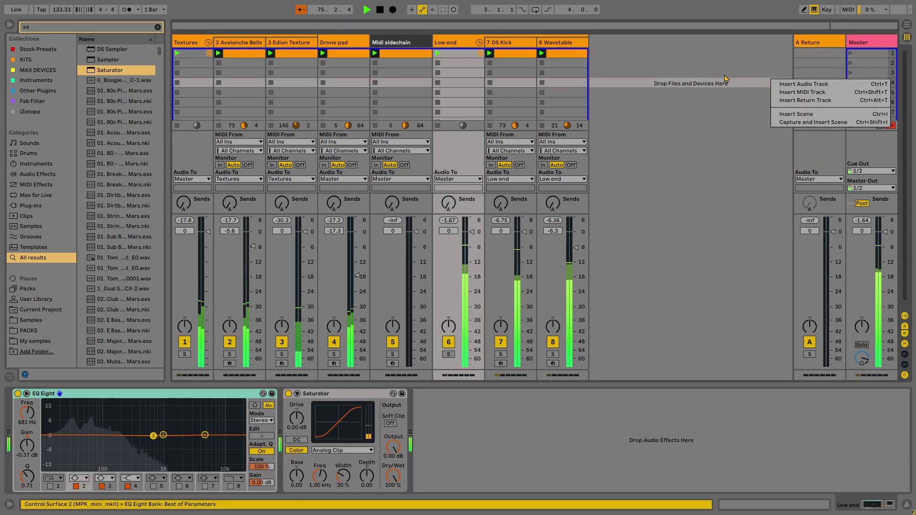
left_click(690, 87)
- Add Echo to return track A and set its Dry/Wet to 100%
key("ctrl+f")
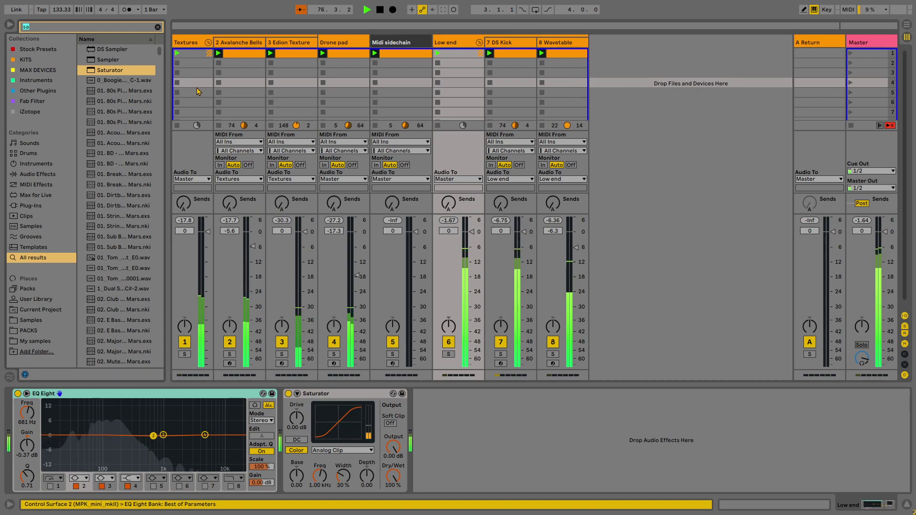
type("ech")
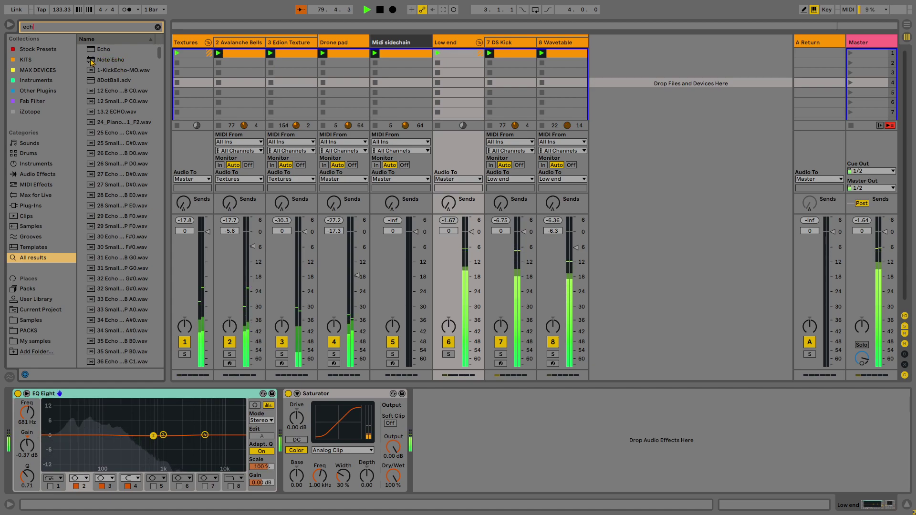
left_click_drag(113, 49, 815, 42)
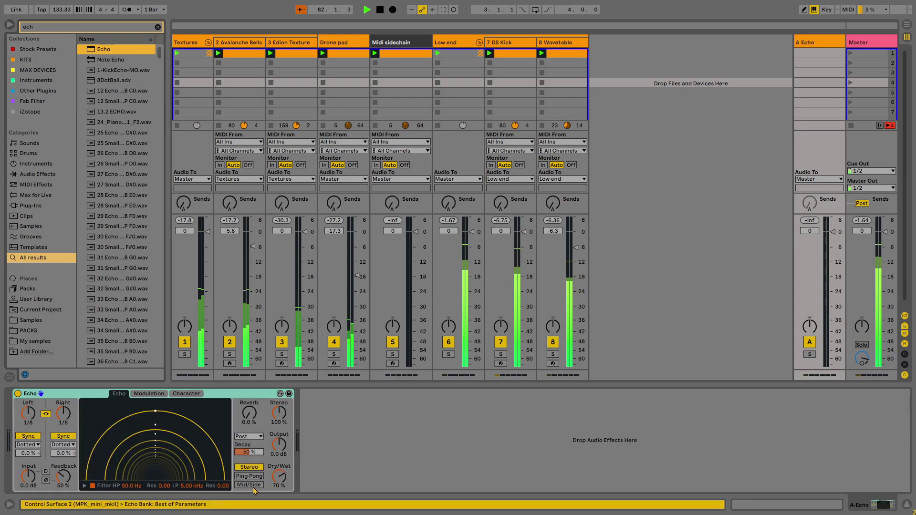
left_click_drag(284, 486, 279, 478)
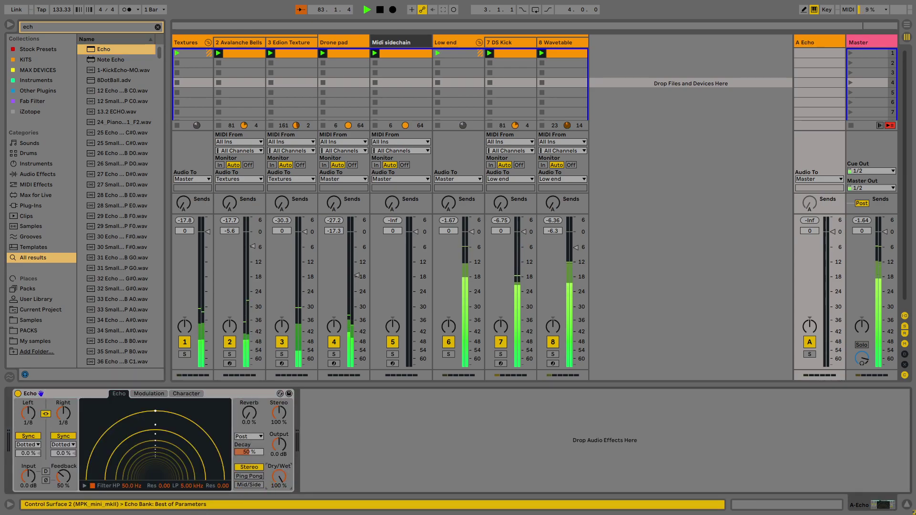
- Set the filter modulation amount of the Echo on return A to 20%
left_click(697, 200)
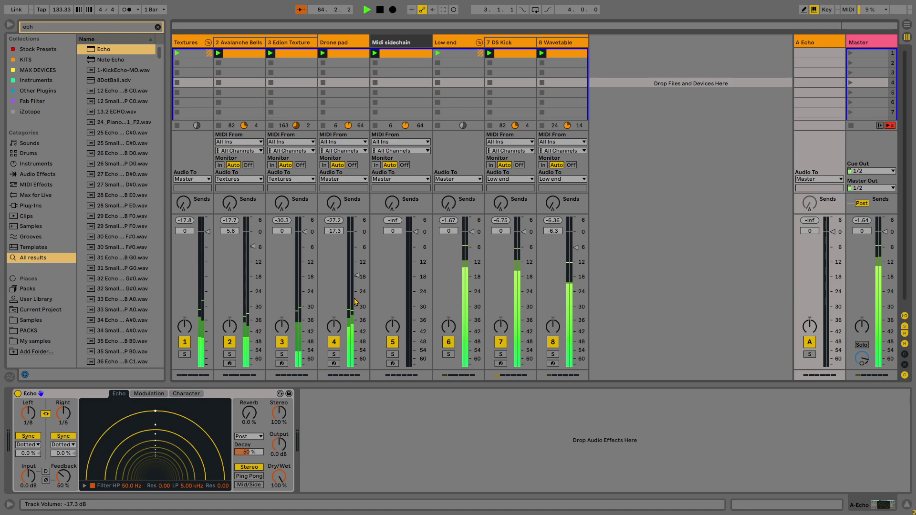
left_click(85, 486)
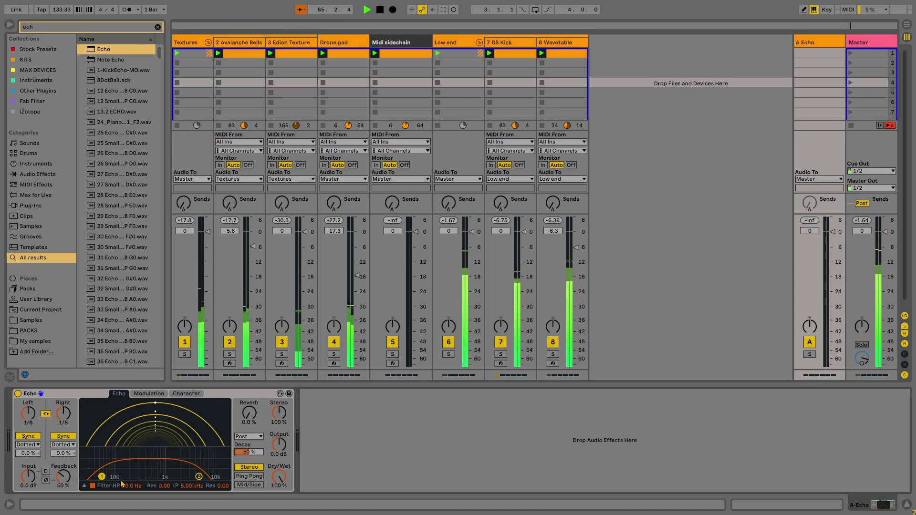
left_click(151, 394)
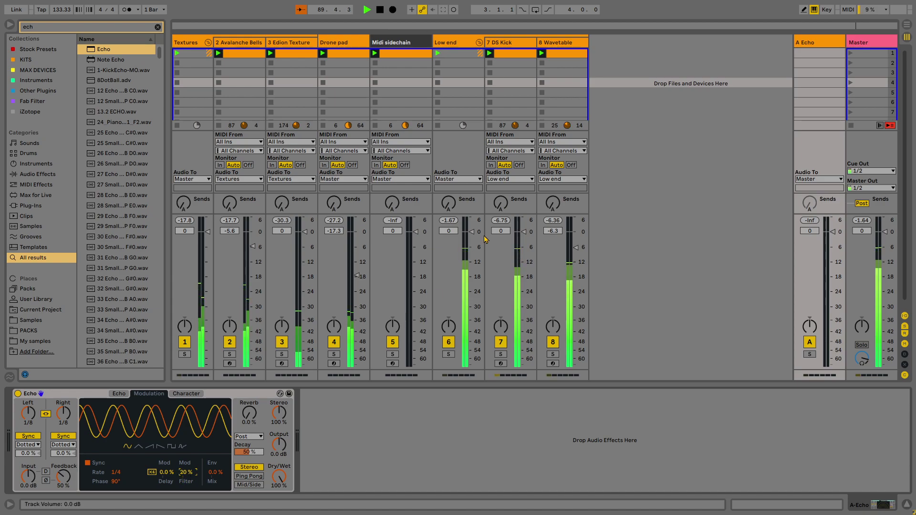
- Try sending the 8 Wavetable track to the A Echo return, ending with the send at -inf dB
left_click(561, 45)
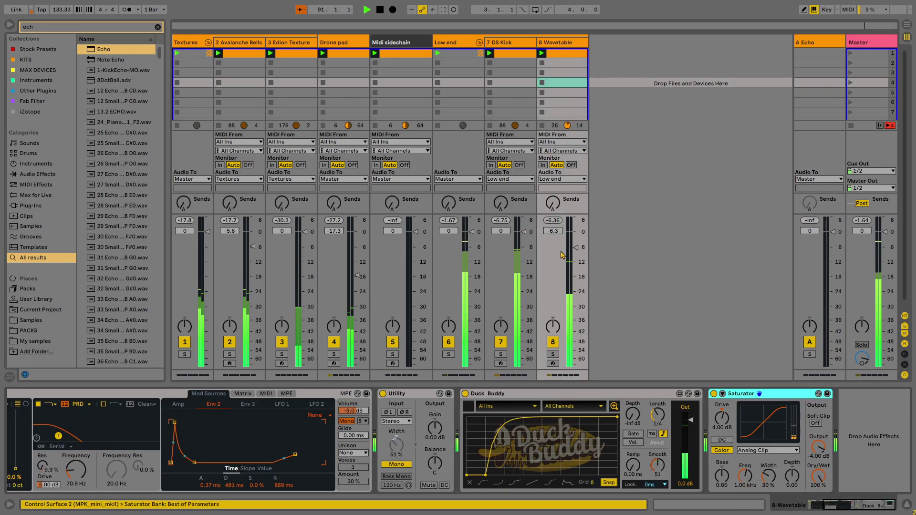
left_click_drag(555, 208, 555, 203)
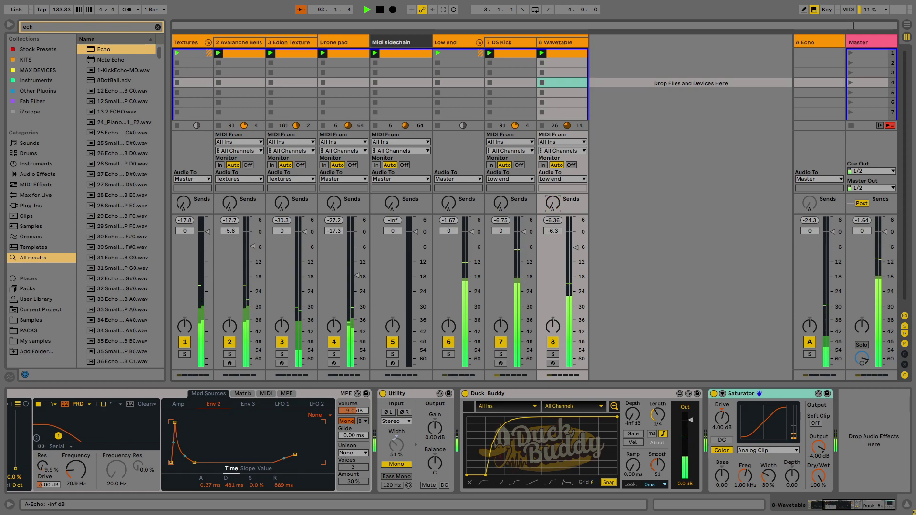
- Add an Overdrive after Echo on return track A
left_click(820, 51)
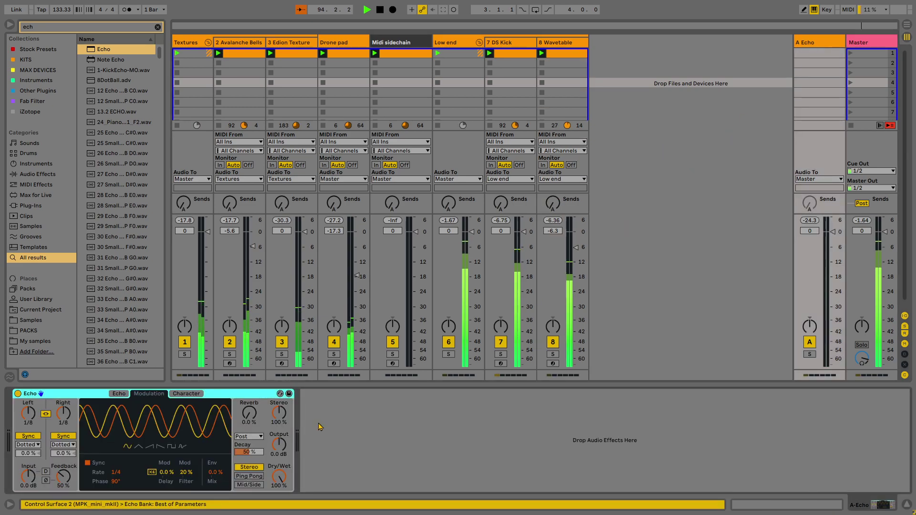
key("ctrl+f")
type("ov")
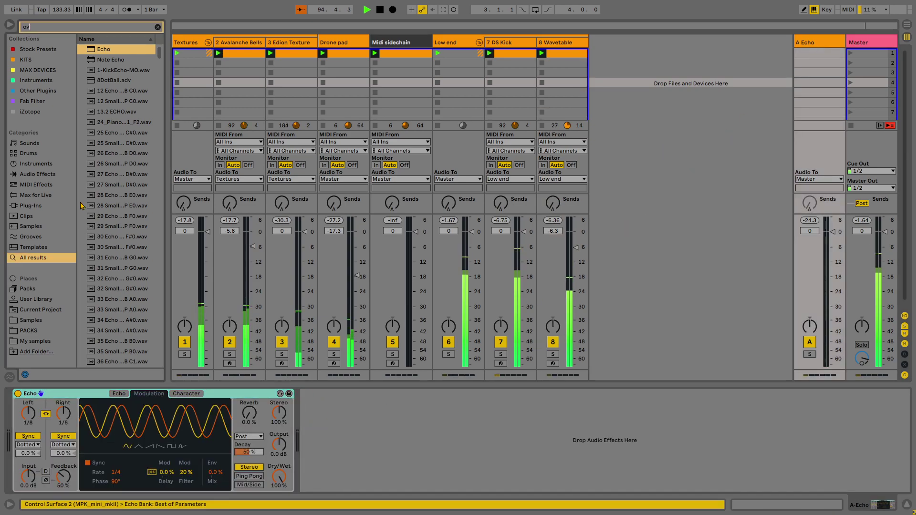
type("er")
double_click(106, 50)
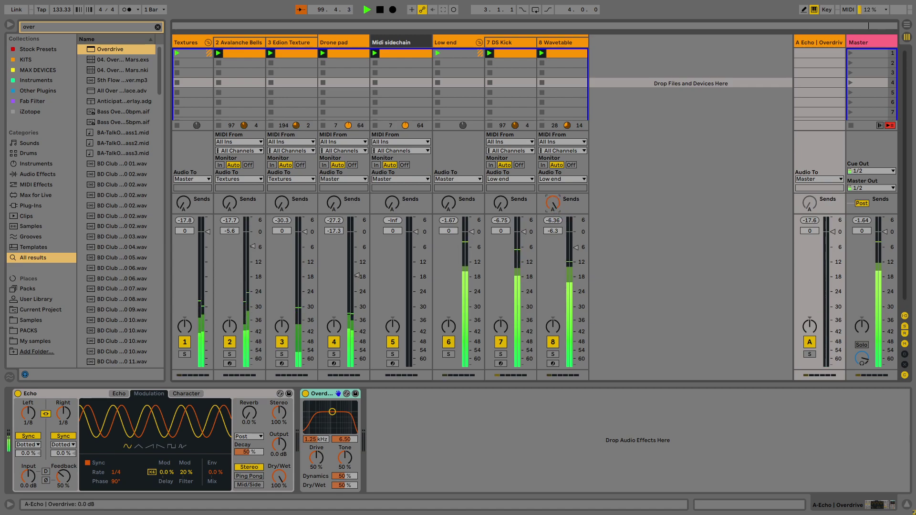
- Show the 8 Wavetable clip's A-Echo send automation and ramp it from -inf dB at 4.1.4 to -7.4 dB at 4.2, then play
right_click(558, 207)
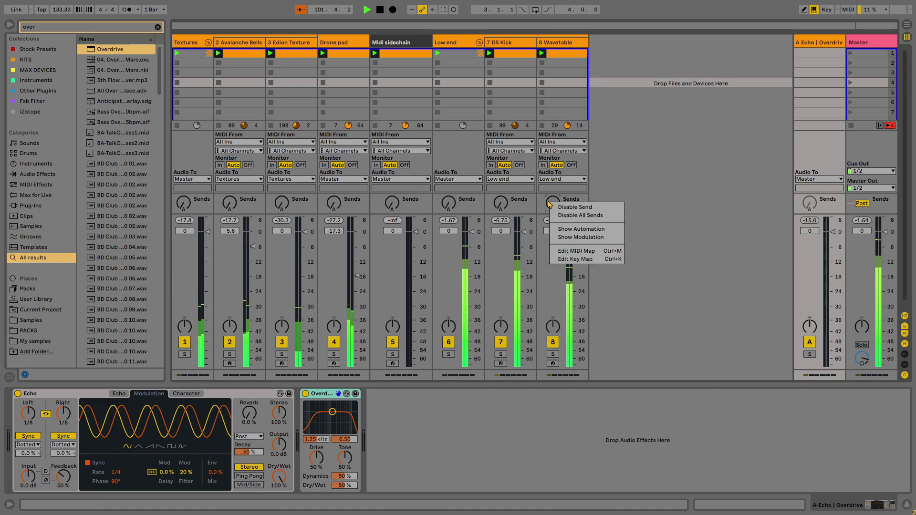
left_click(558, 229)
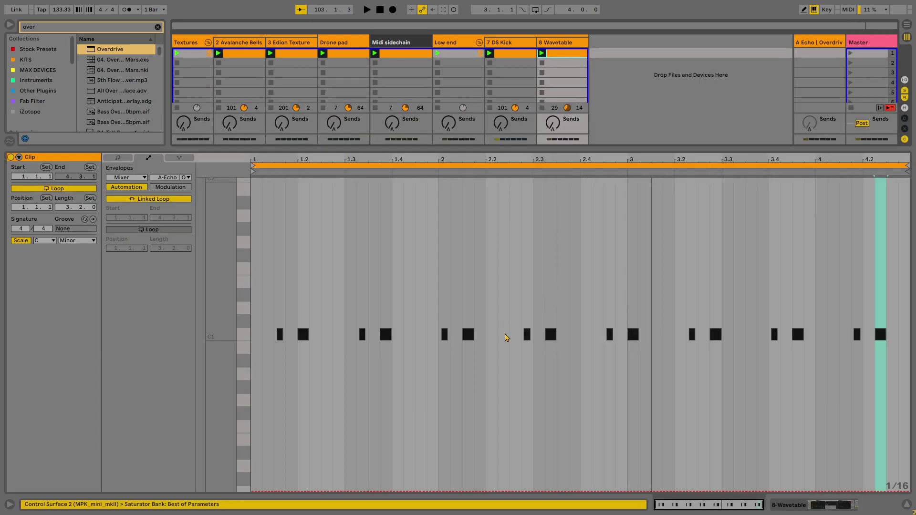
left_click(704, 474)
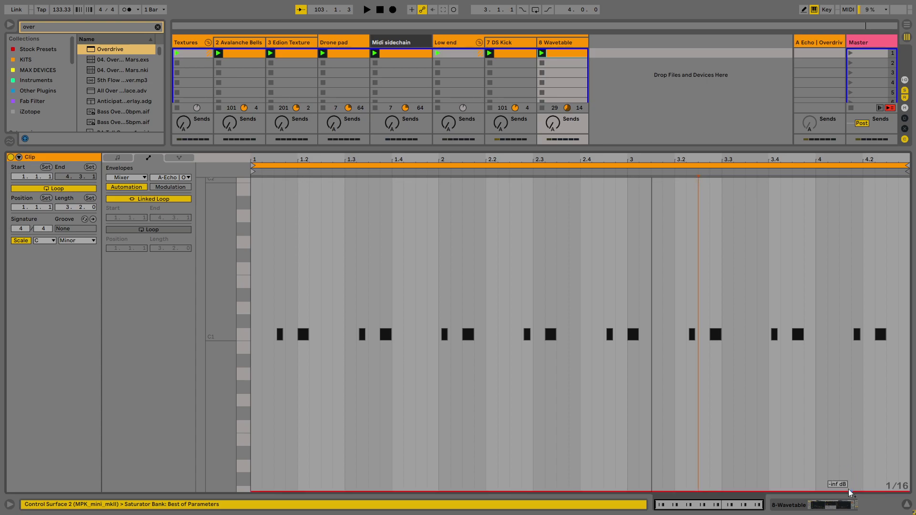
left_click_drag(871, 495, 863, 237)
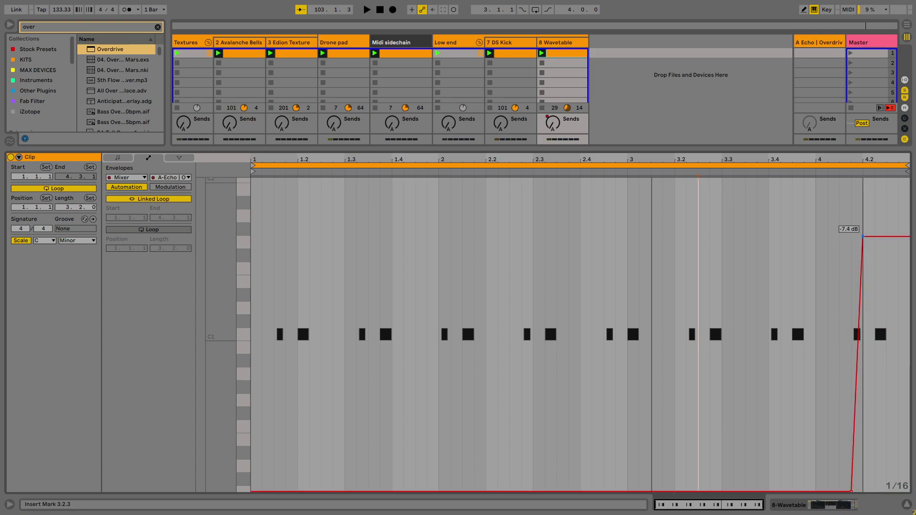
key("space")
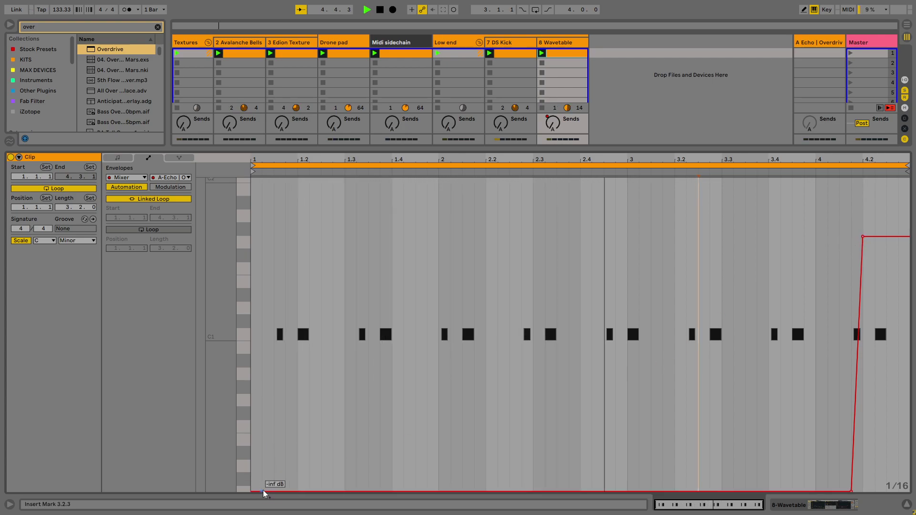
- Raise the send automation to 0.0 dB from 4.2 onward and over the clip's start, dropping to -inf dB at 1.1.3
left_click_drag(262, 492, 265, 263)
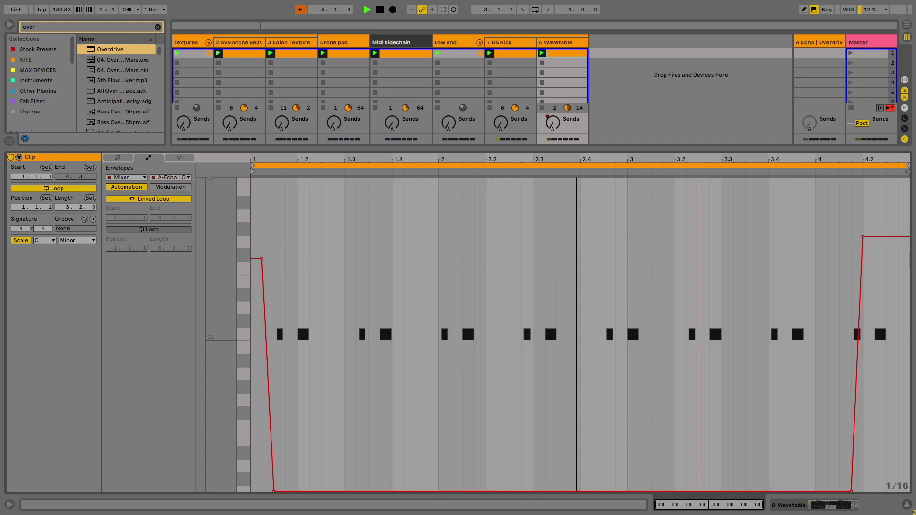
left_click_drag(862, 237, 863, 179)
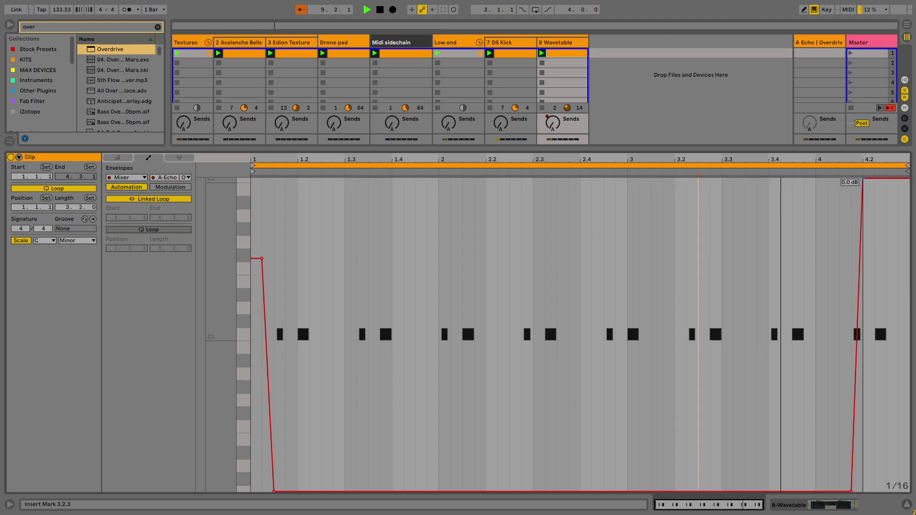
left_click_drag(262, 258, 267, 178)
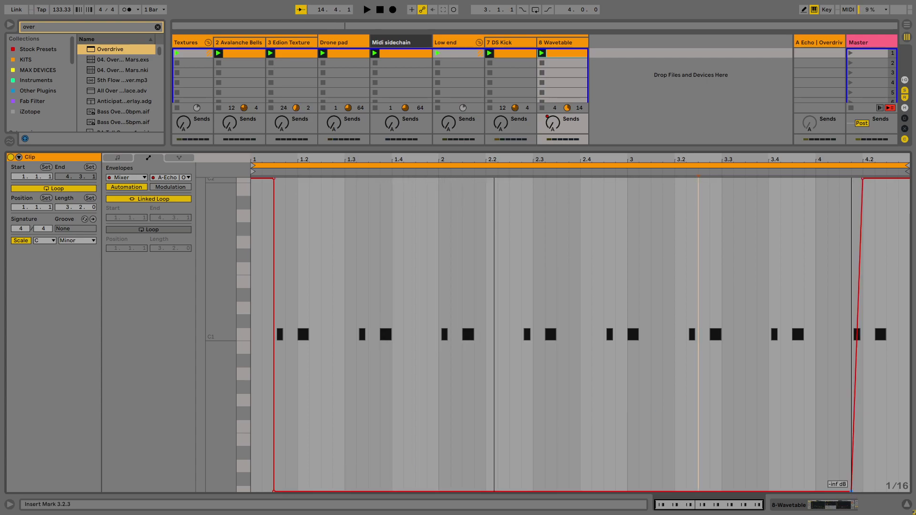
- Move the start of the final send ramp back to 4.1.2, play the loop to check it and stop
left_click_drag(852, 491, 828, 491)
key("space")
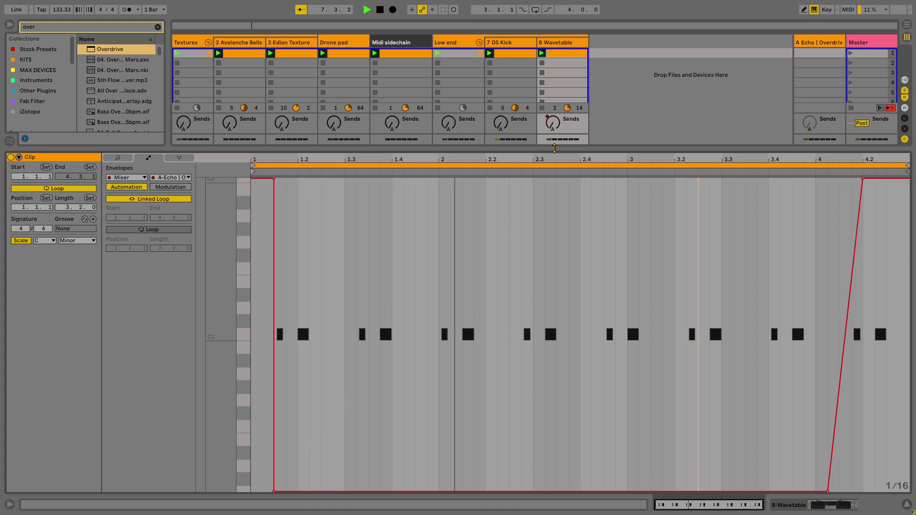
key("space")
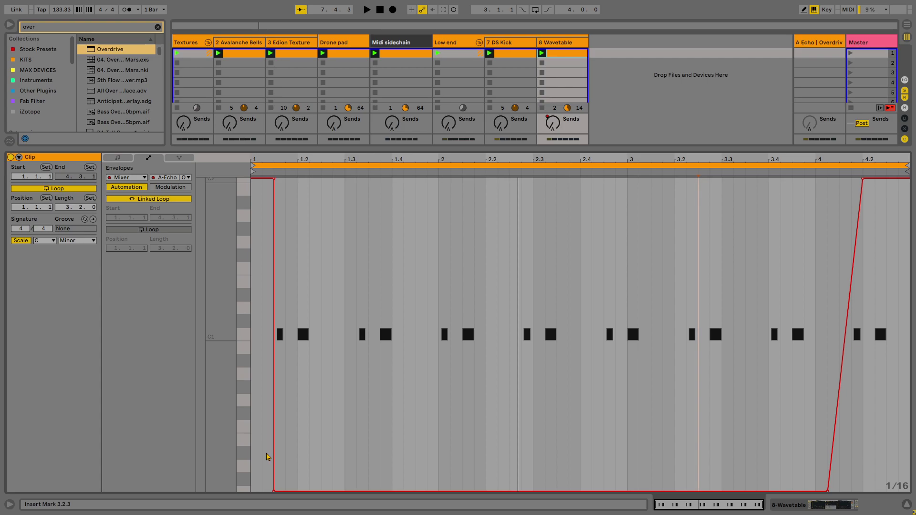
- Move the -inf dB point of the opening send ramp to 1.3 and play the loop while viewing return A's and 8 Wavetable's devices
left_click_drag(275, 493, 344, 494)
key("space")
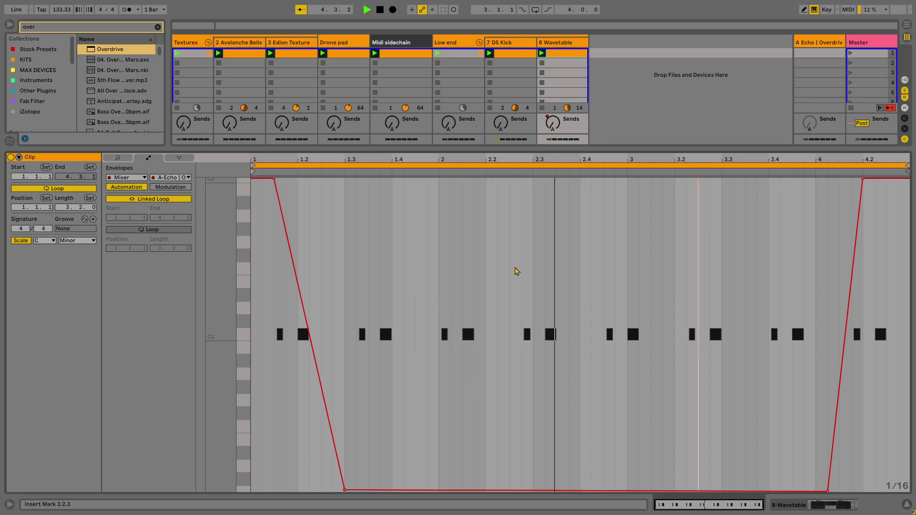
double_click(814, 42)
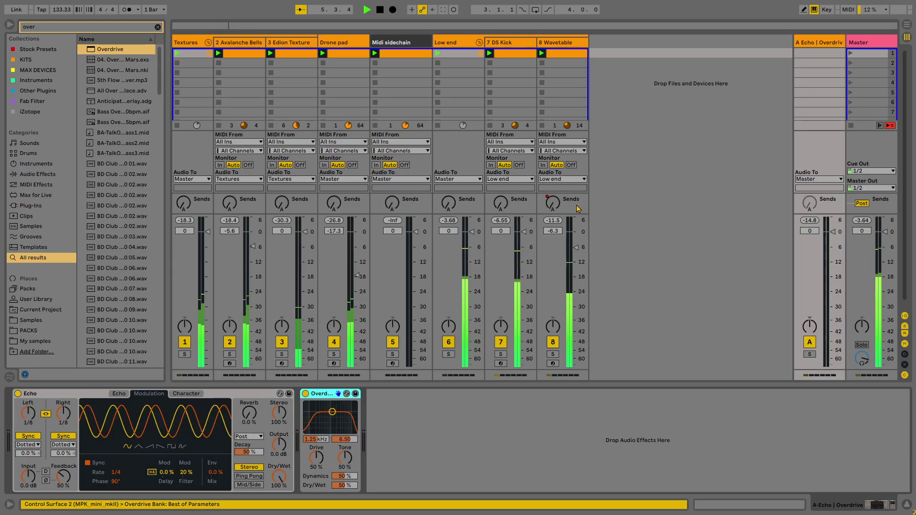
key("ctrl+f")
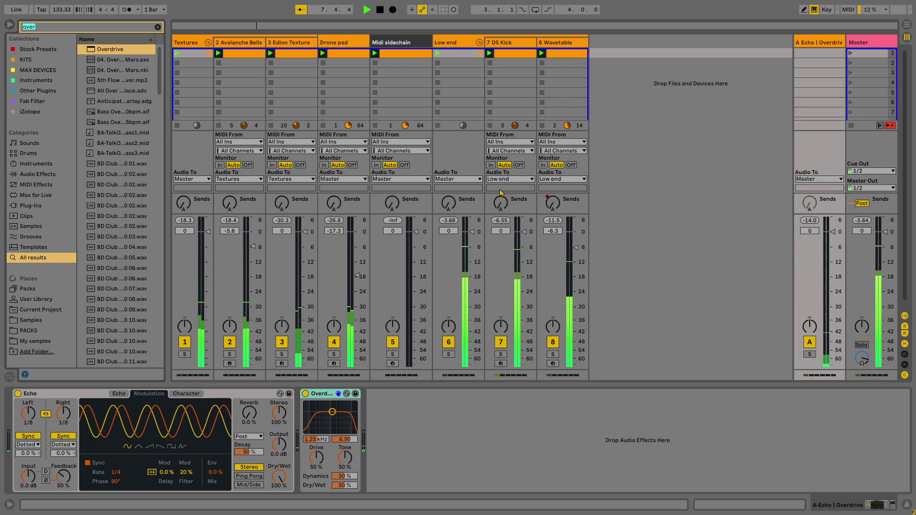
left_click(572, 43)
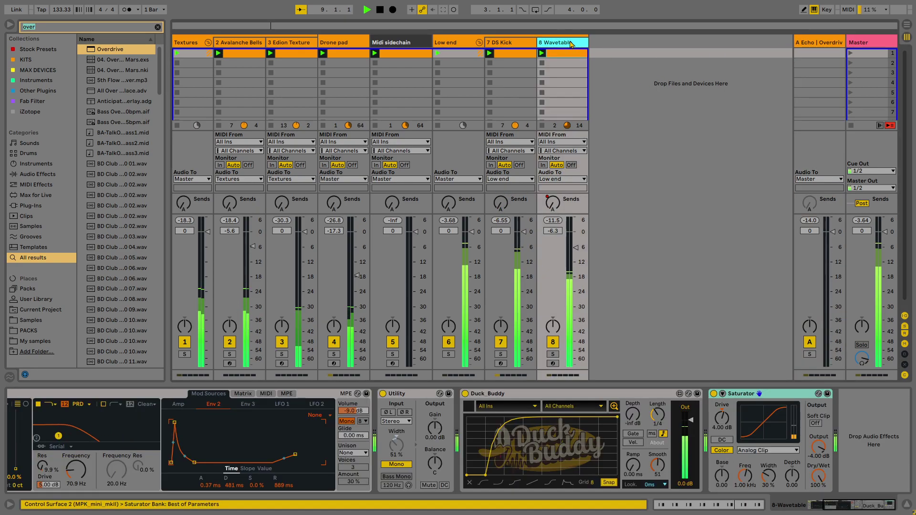
key("space")
- Show the 8 Wavetable clip's notes, select the first two C1 notes and play the loop
double_click(566, 54)
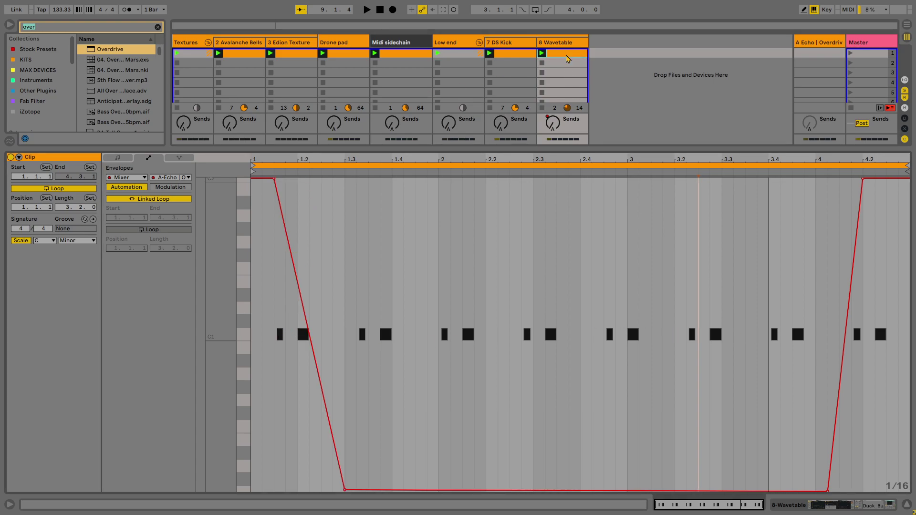
left_click(547, 73)
left_click(553, 55)
left_click(560, 44)
left_click(556, 56)
left_click(118, 158)
left_click_drag(267, 396, 313, 440)
key("space")
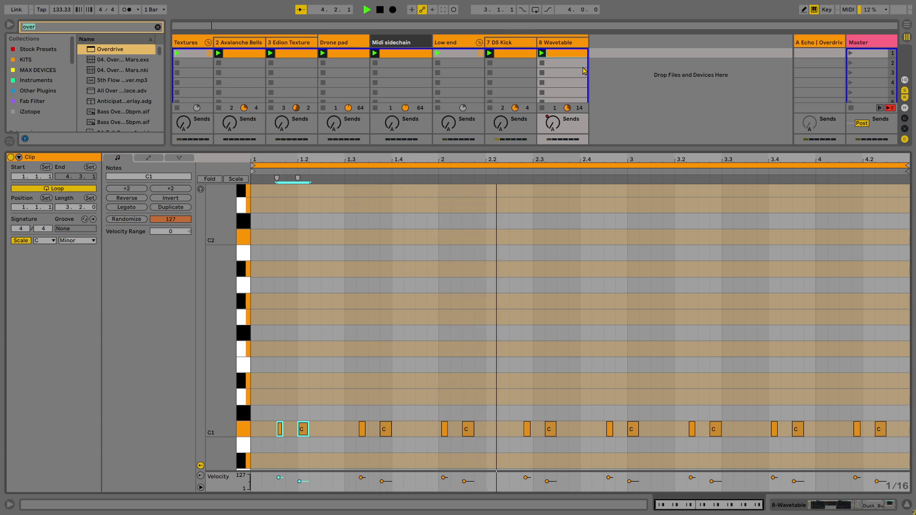
- Show the 8 Wavetable clip's A-Echo send automation and lower its opening and closing levels to -inf dB
double_click(563, 43)
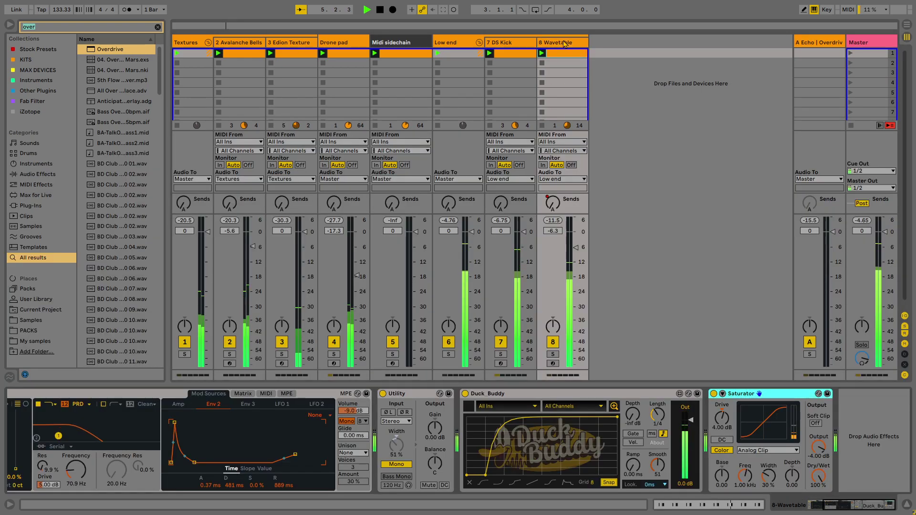
right_click(553, 202)
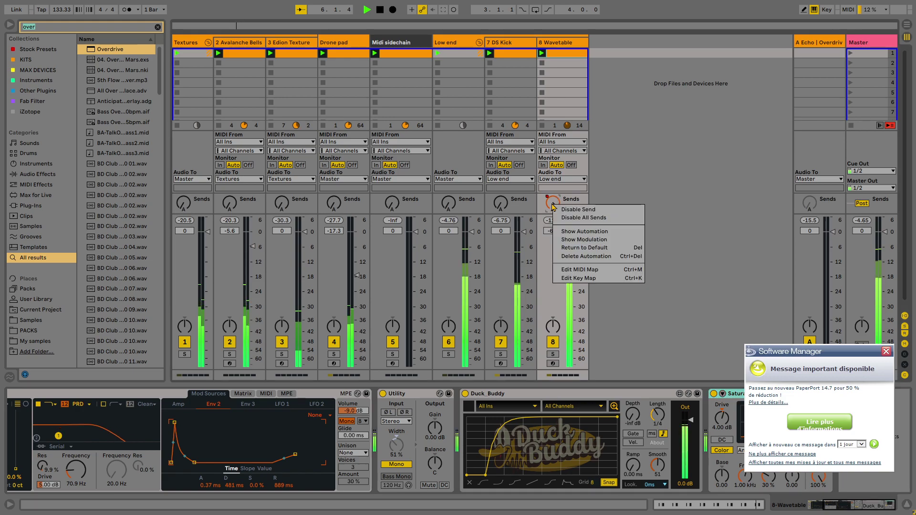
left_click(884, 351)
right_click(551, 202)
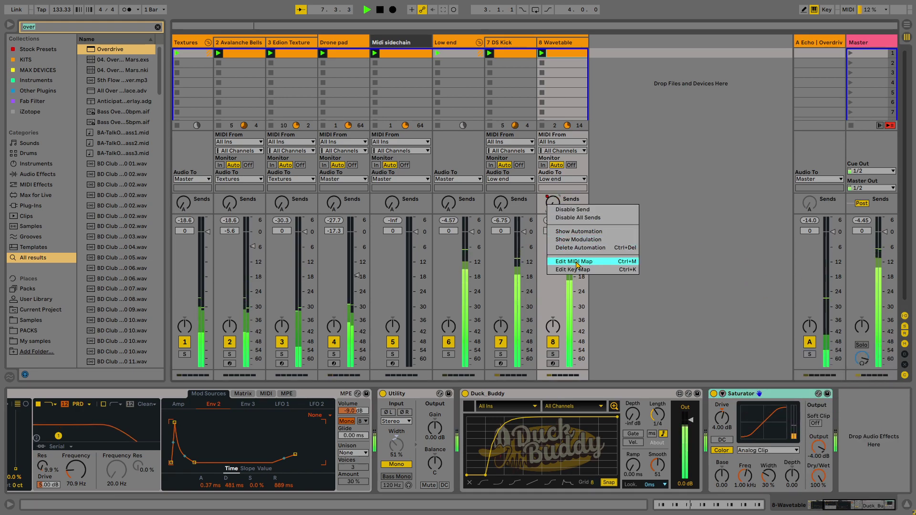
left_click(578, 232)
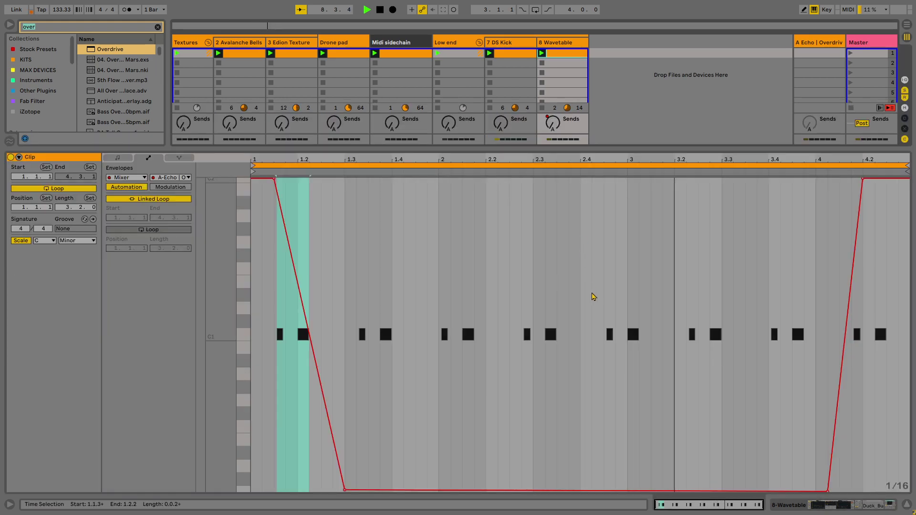
left_click_drag(276, 182, 493, 491)
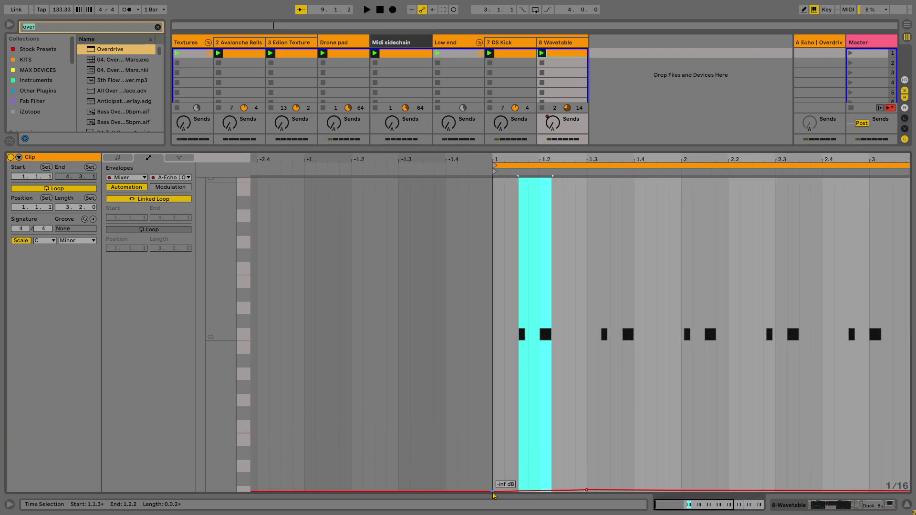
left_click(587, 490)
key("minus")
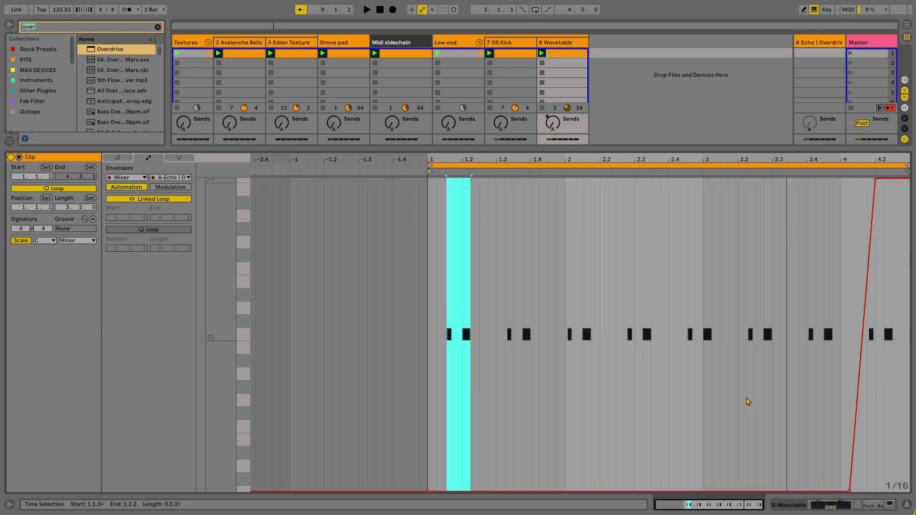
left_click(876, 184)
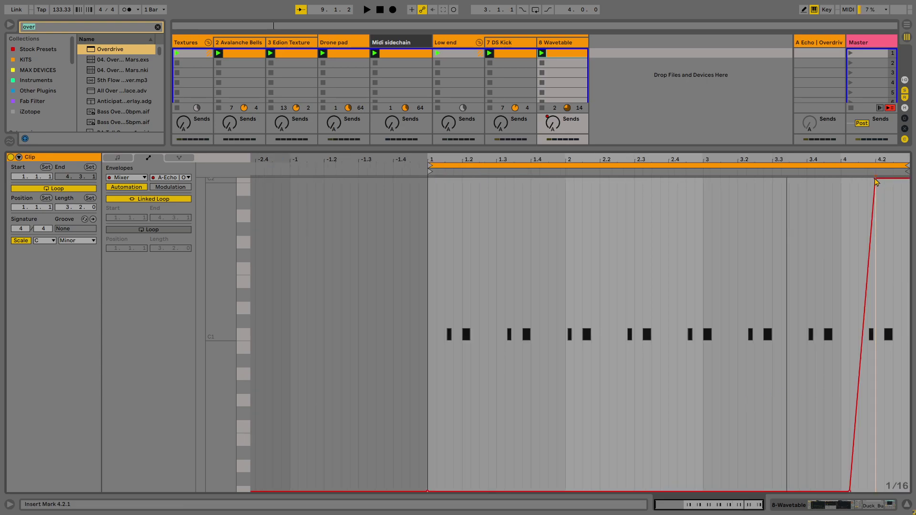
left_click(877, 180)
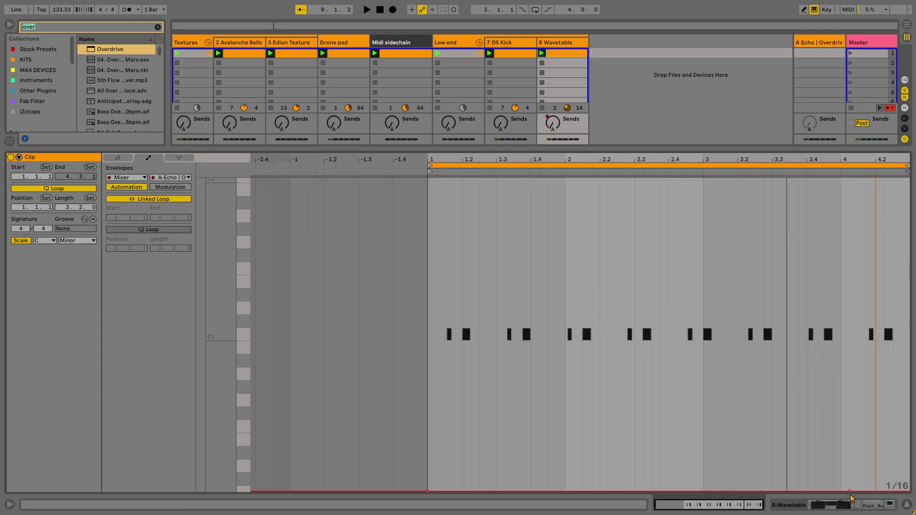
- Draw a send automation peak rising from -inf dB at 2.3 to maximum at 2.3.4 and falling to -inf dB at 3.1.3, then audition it
left_click(635, 491)
left_click_drag(652, 491, 660, 179)
left_click(722, 180)
left_click_drag(722, 180, 721, 492)
key("space")
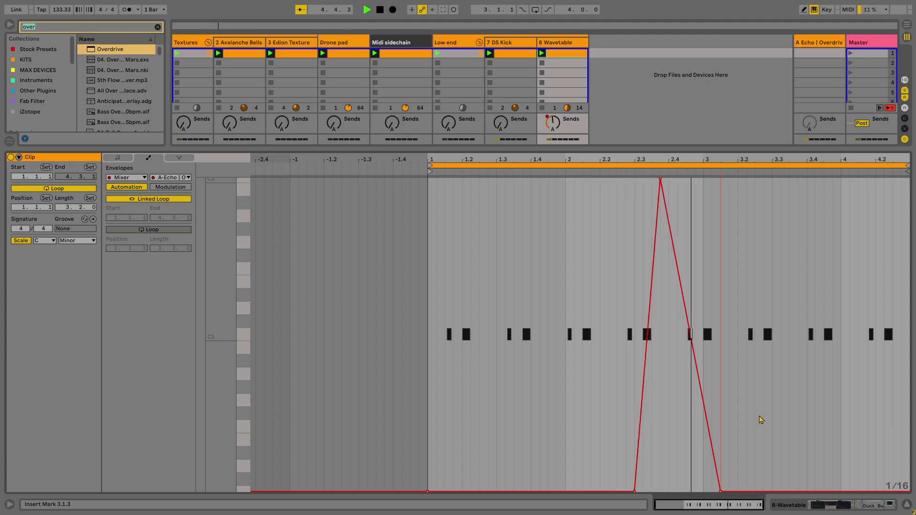
key("space")
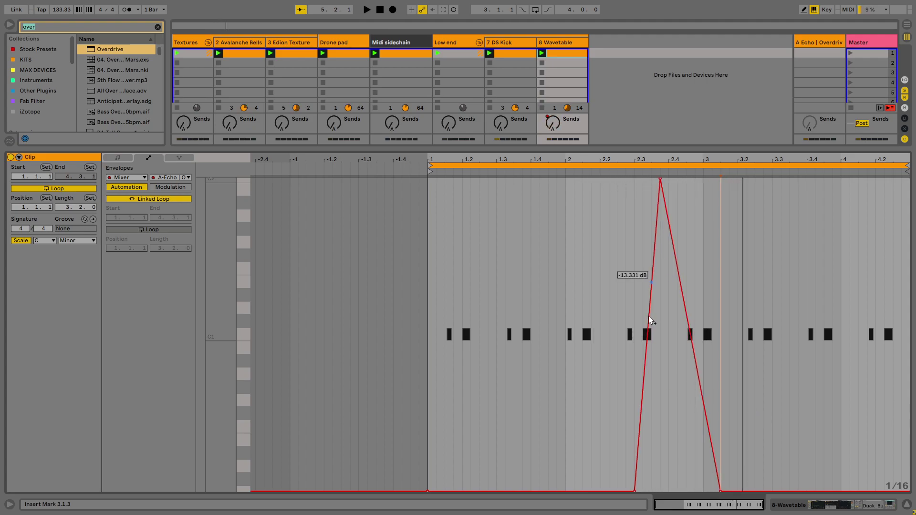
- Bend both the rising and falling sides of the send peak outward into curves while playing the loop
left_click_drag(650, 321, 644, 248)
key("space")
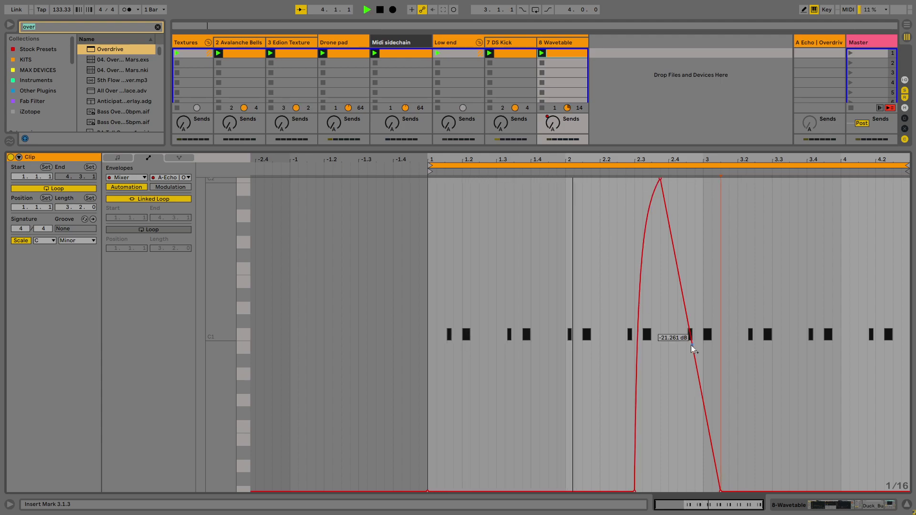
left_click_drag(694, 343, 707, 280)
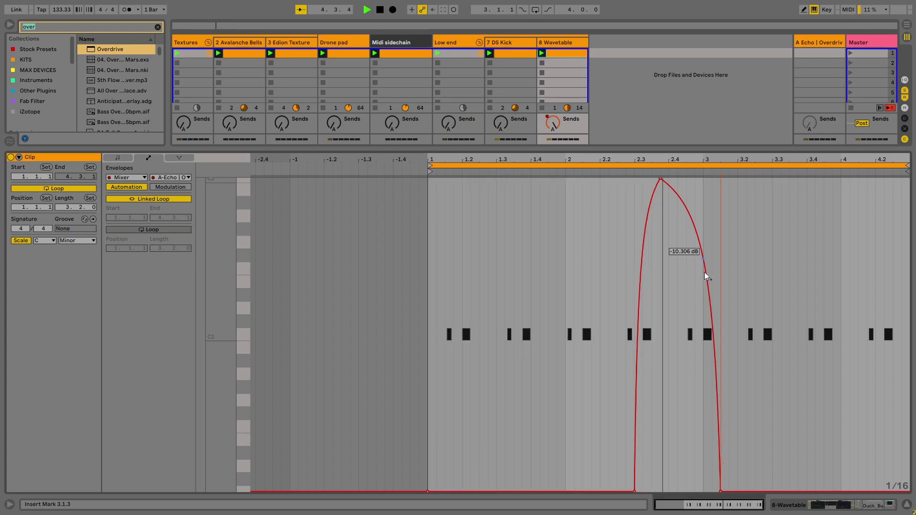
key("space")
- Flatten the send peak to -inf dB, audition the loop without it and delete the 8 Wavetable send automation
left_click_drag(661, 179, 660, 420)
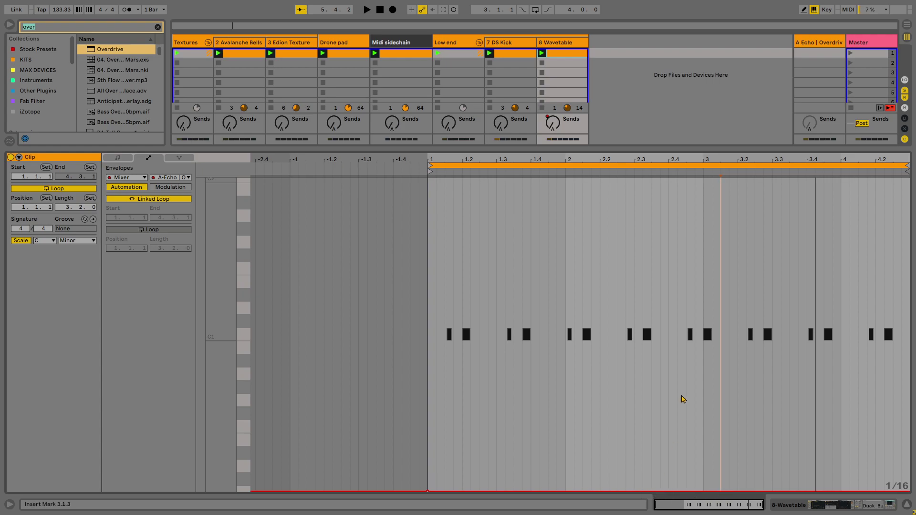
double_click(560, 43)
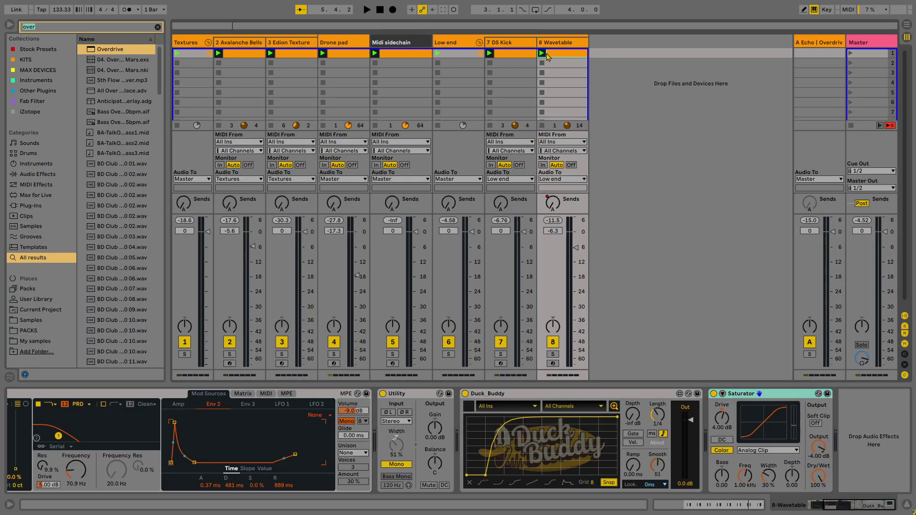
left_click(543, 54)
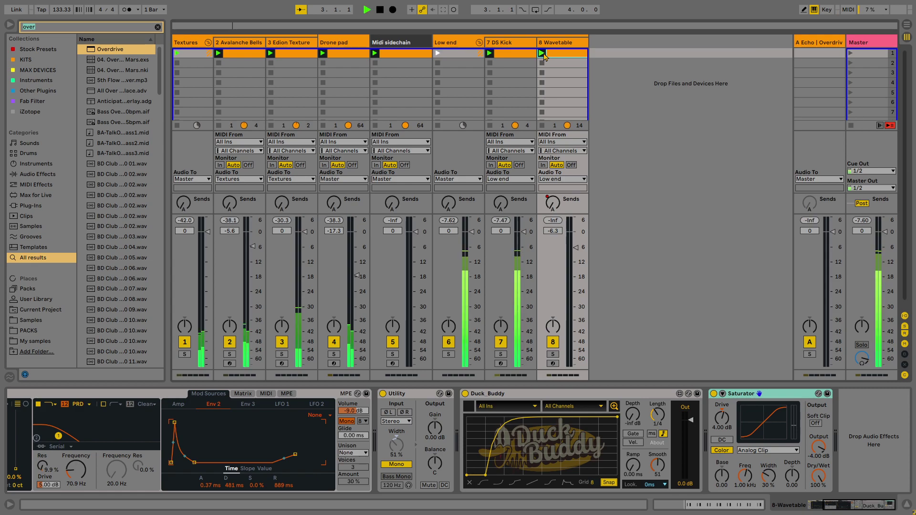
double_click(723, 482)
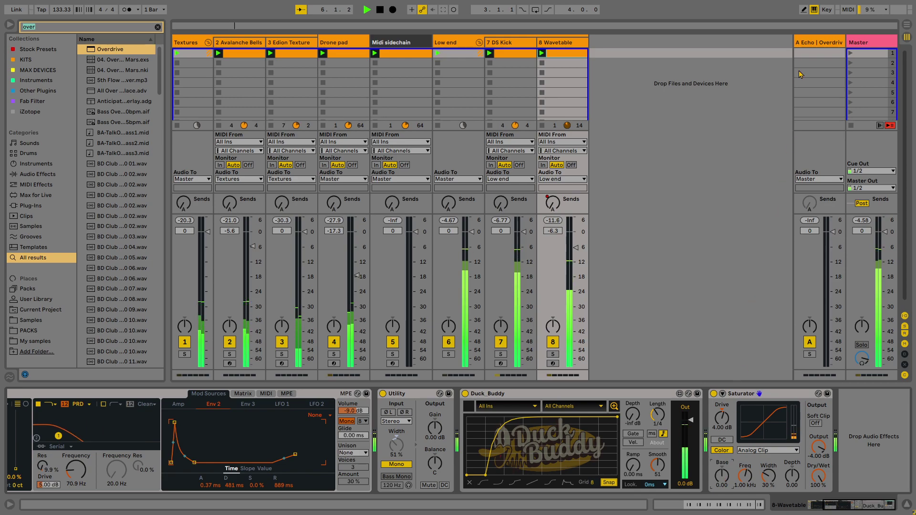
left_click(810, 46)
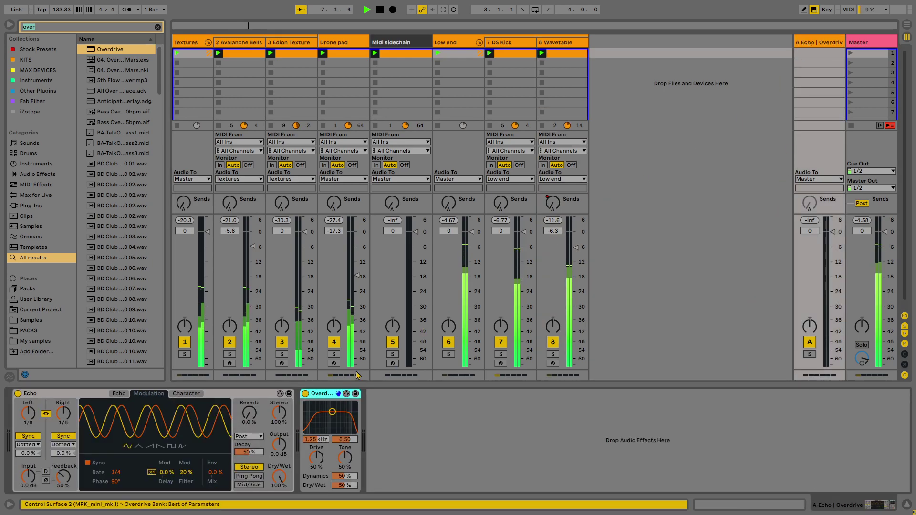
key("space")
right_click(554, 204)
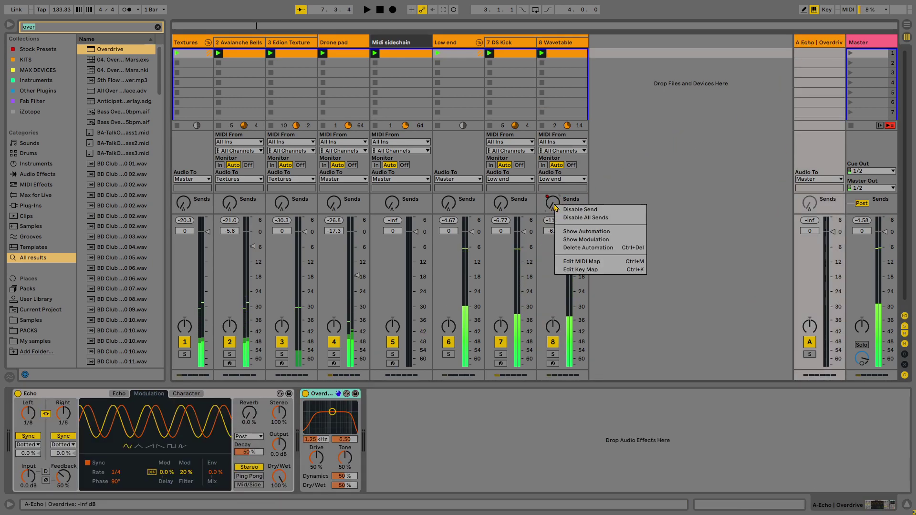
left_click(577, 249)
- Insert a MIDI track after 8 Wavetable, widen the browser and list the Instruments collection
right_click(626, 62)
left_click(649, 78)
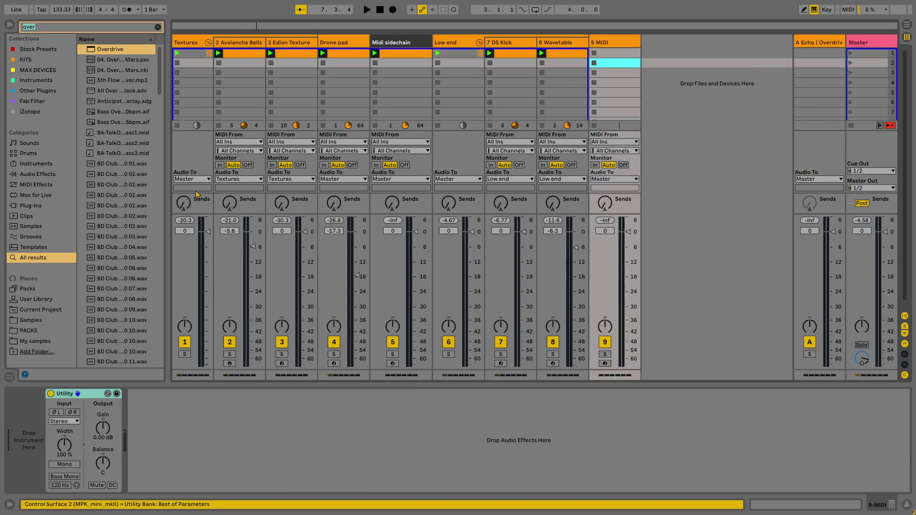
left_click_drag(168, 152, 221, 151)
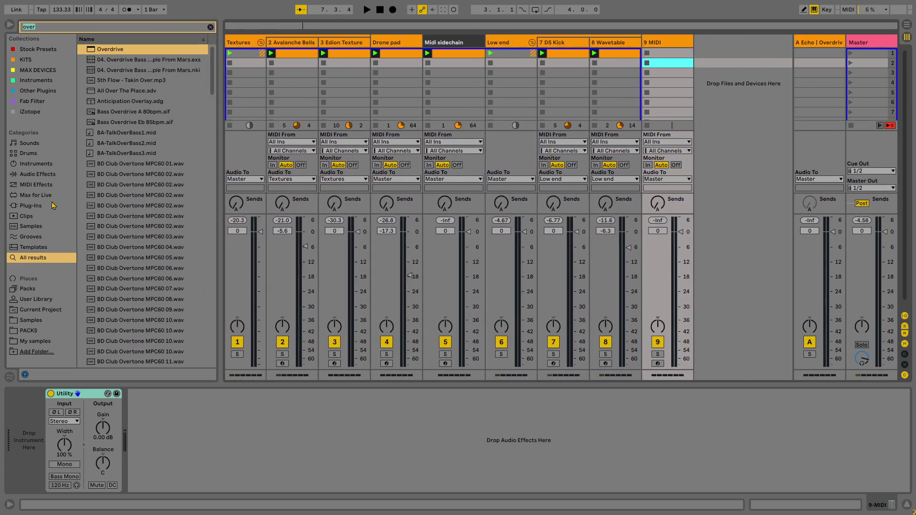
left_click(211, 27)
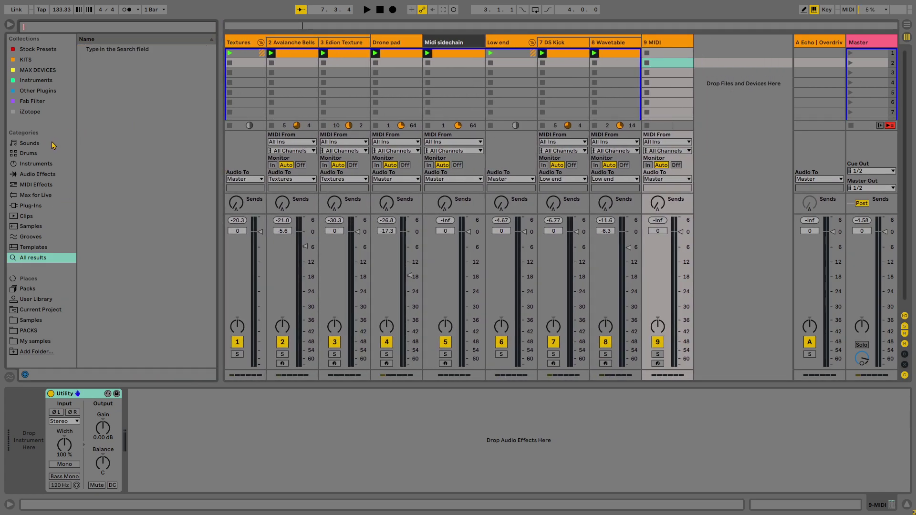
left_click(48, 81)
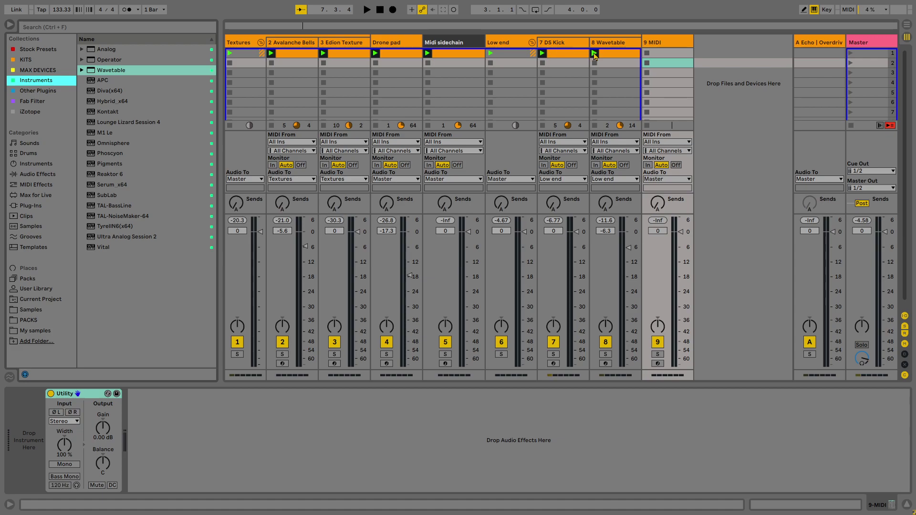
- Create a MIDI clip with an 8-bar loop in the first slot of track 9 and load Wavetable on the track
double_click(657, 56)
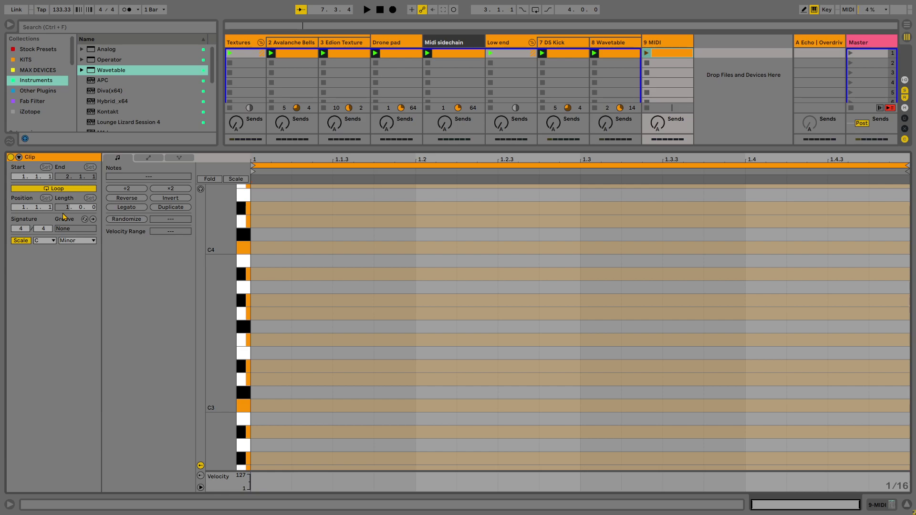
type("8")
key("Return")
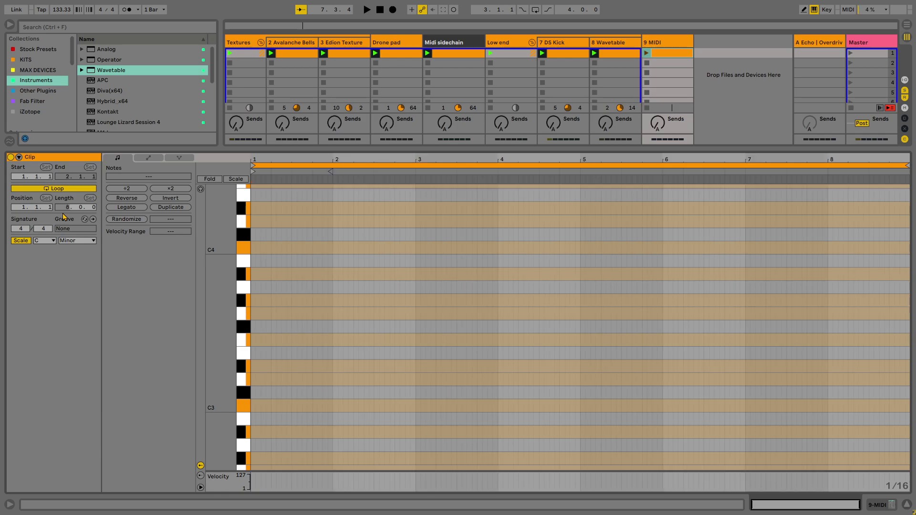
left_click(661, 47)
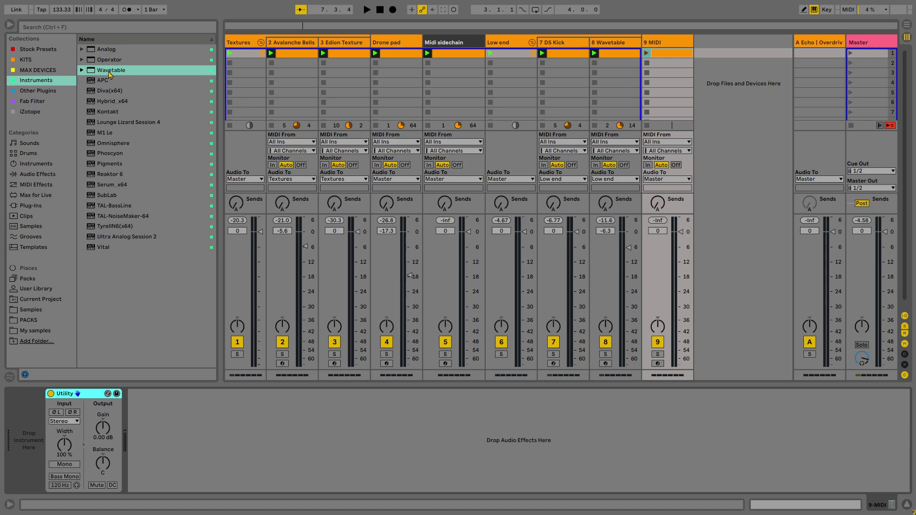
double_click(111, 72)
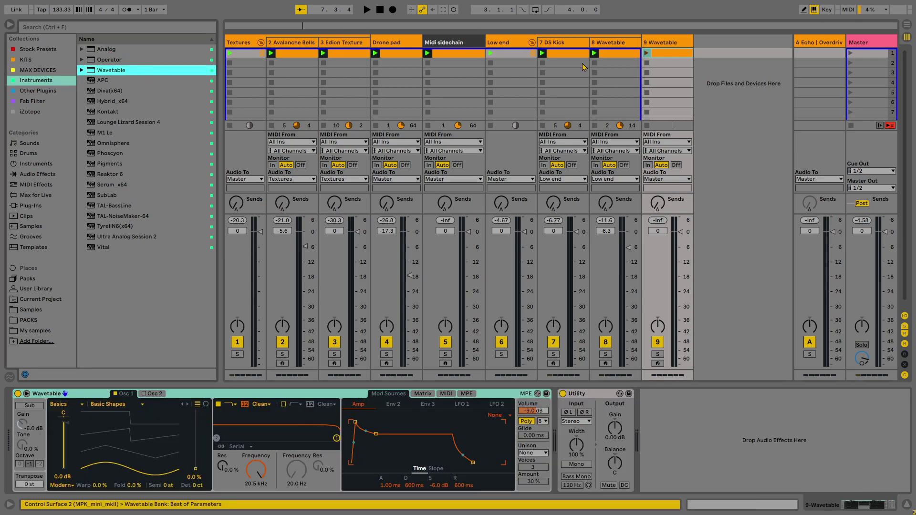
- Open the 9 Wavetable clip and draw a one-bar C3 note starting at 8.1.1
left_click(674, 52)
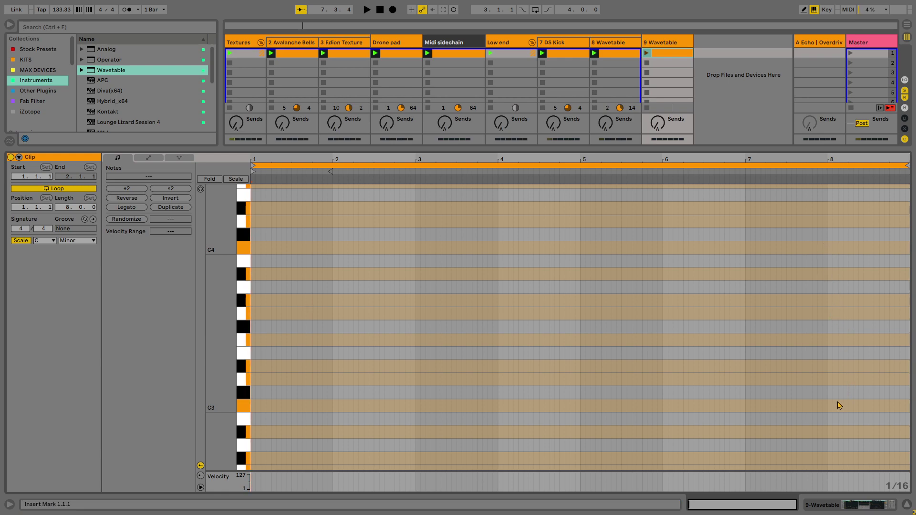
double_click(839, 409)
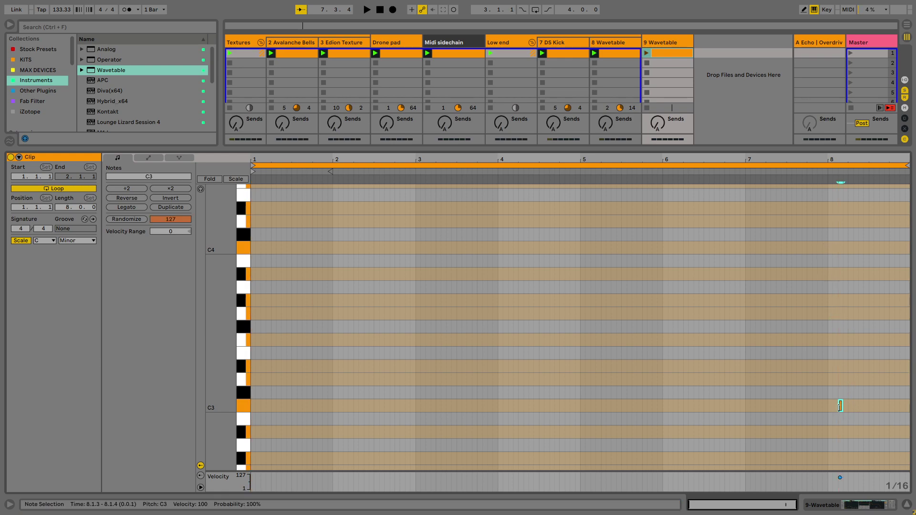
left_click_drag(860, 394, 909, 406)
key("Delete")
double_click(832, 407)
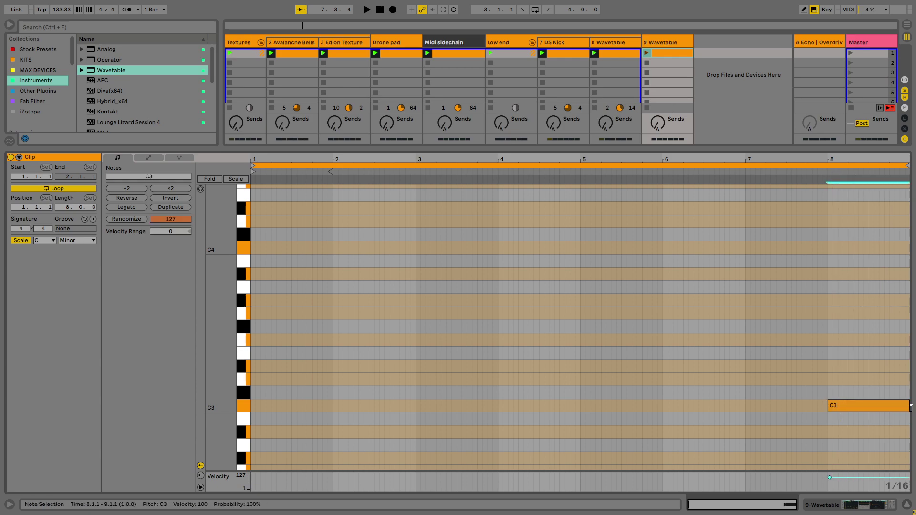
- Launch the 9 Wavetable clip and shorten its loop to the last two bars, starting at bar 7
left_click(646, 54)
double_click(660, 42)
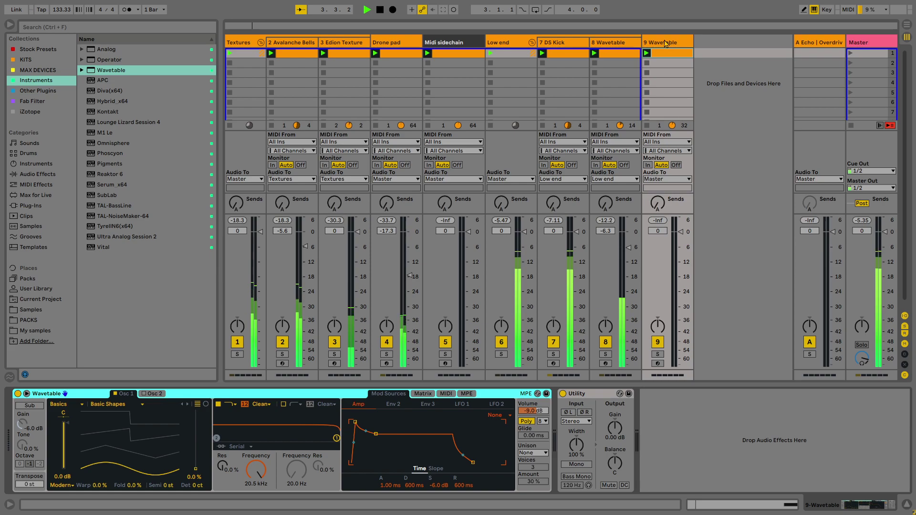
double_click(662, 53)
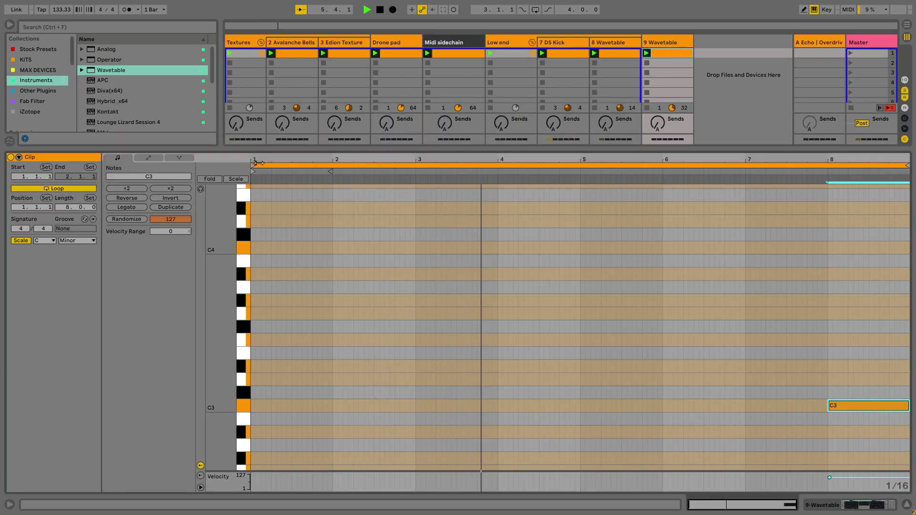
left_click_drag(254, 165, 746, 222)
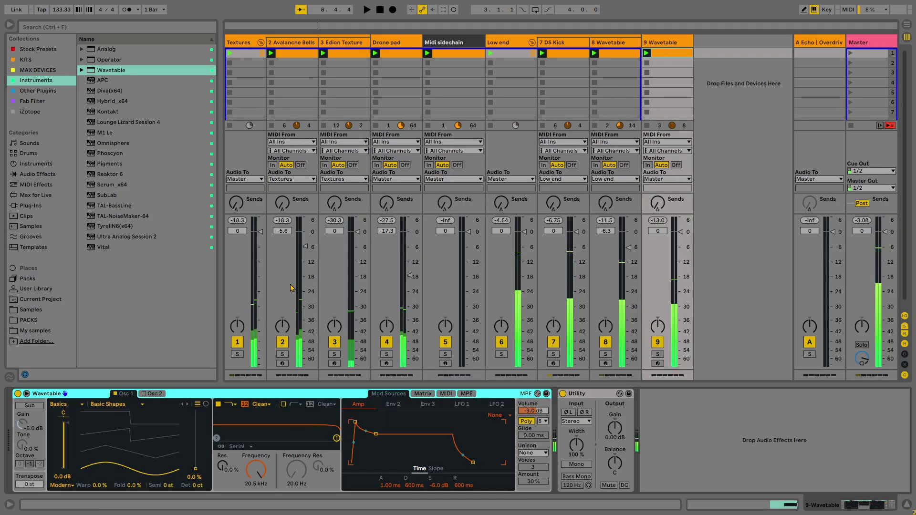
- Add an Arpeggiator before Wavetable on track 9, switch its rate to Free and audition the loop
type("ar")
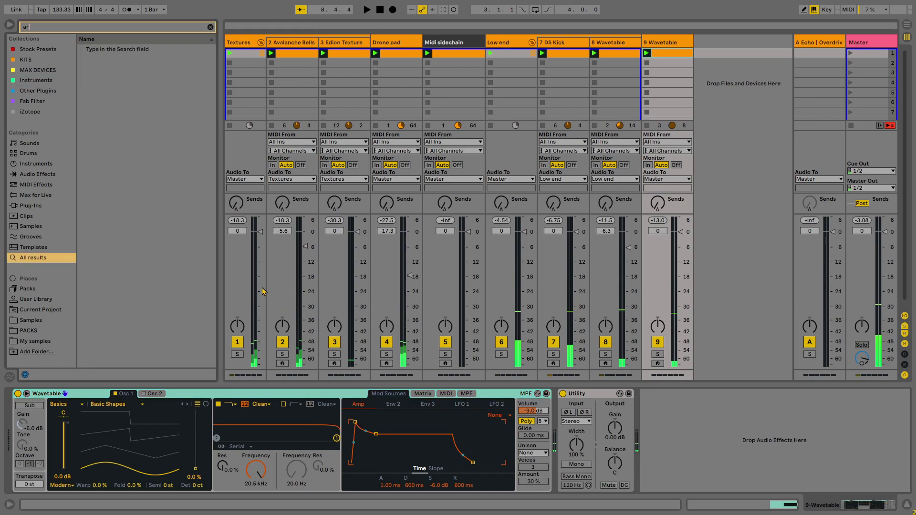
type("p")
double_click(113, 51)
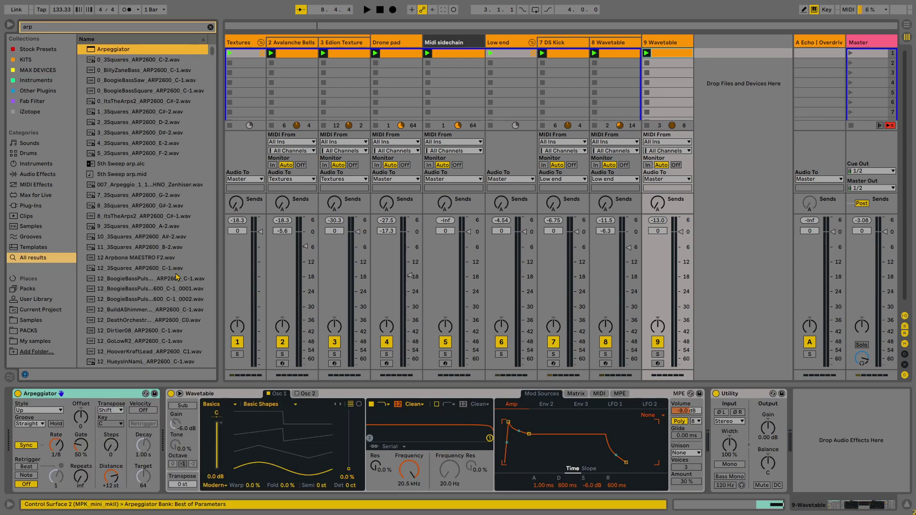
left_click(27, 446)
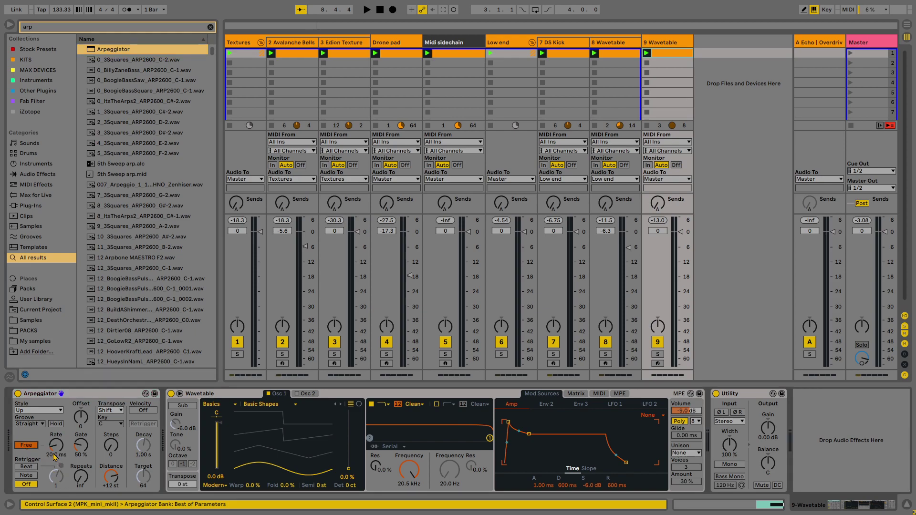
key("space")
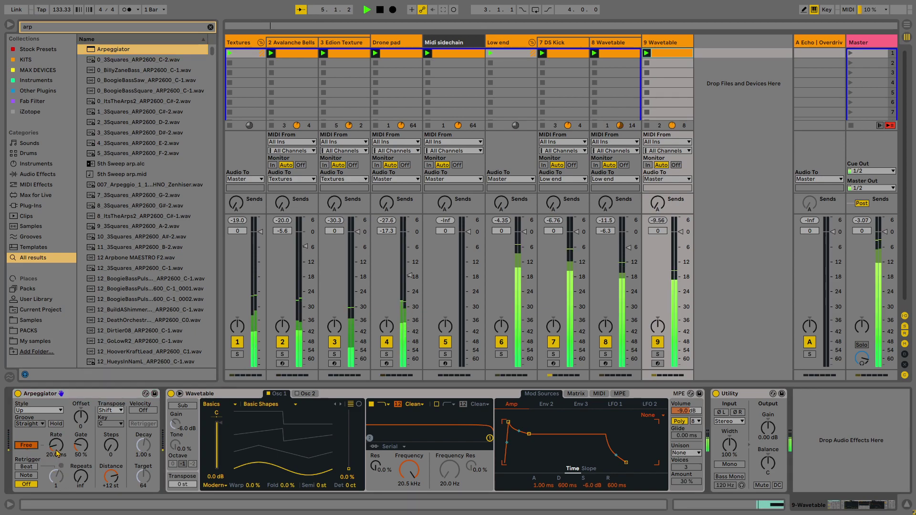
key("space")
- Search the browser for "random" and add the Random MIDI effect after the Arpeggiator
key("ctrl+f")
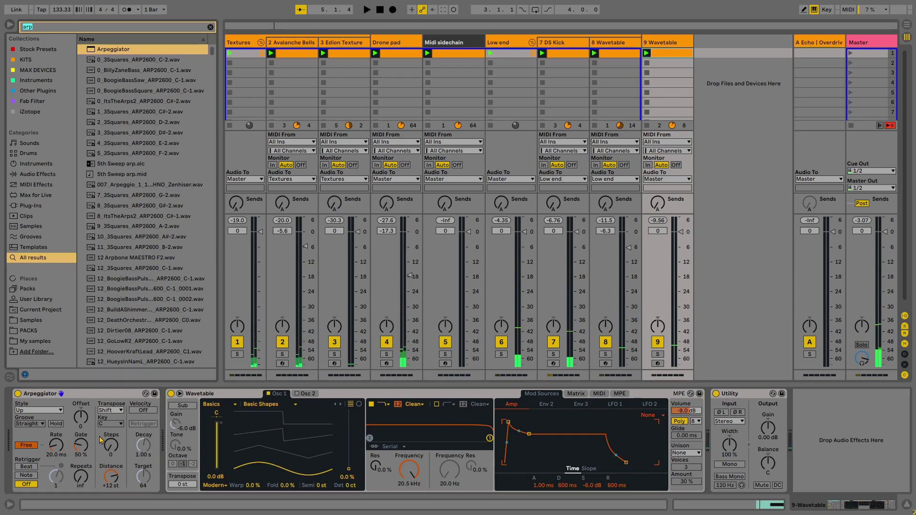
type("reandom")
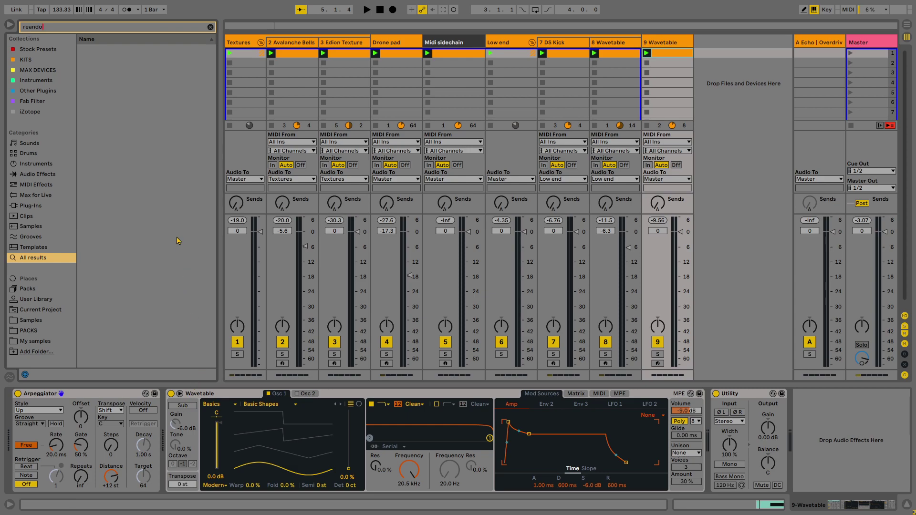
key("BackSpace")
key("BackSpace")
type("andom")
left_click(119, 51)
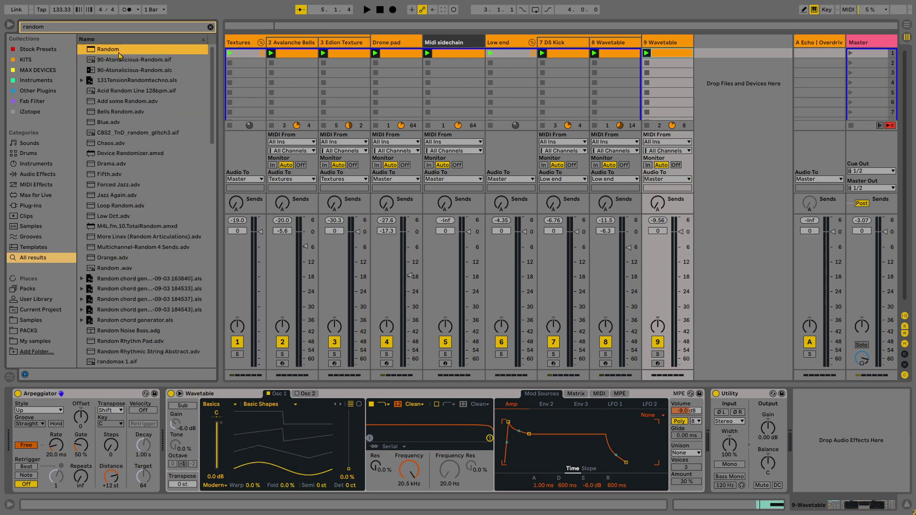
double_click(119, 49)
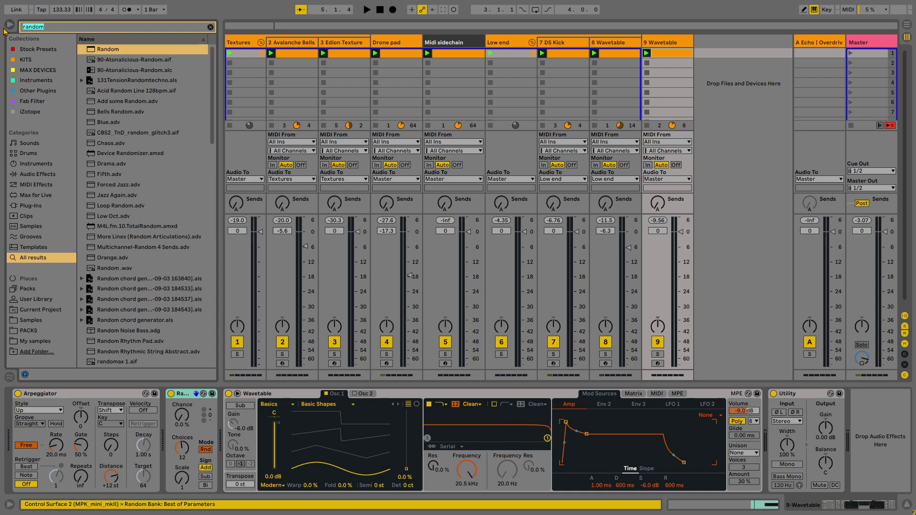
- Add the Scale MIDI effect after Random and swap in its Minor.adv preset
type("scale")
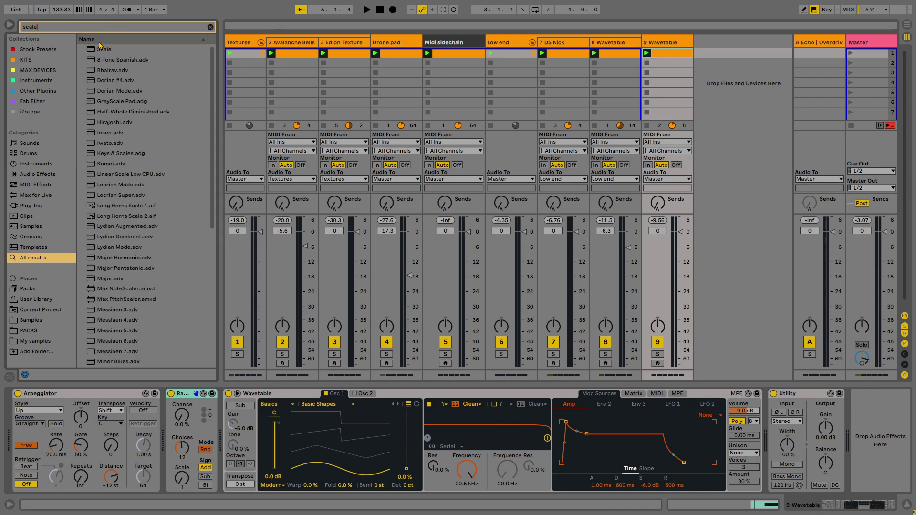
double_click(102, 49)
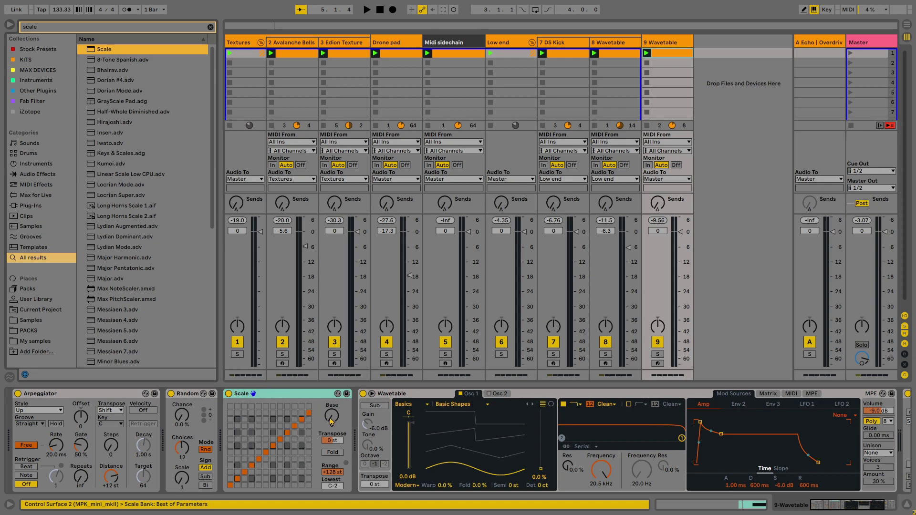
left_click(337, 395)
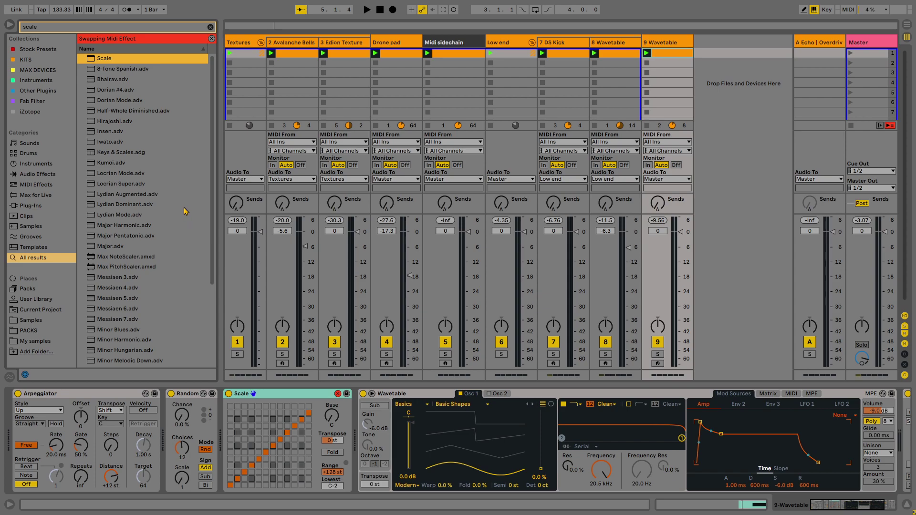
scroll(184, 209, "down", 5)
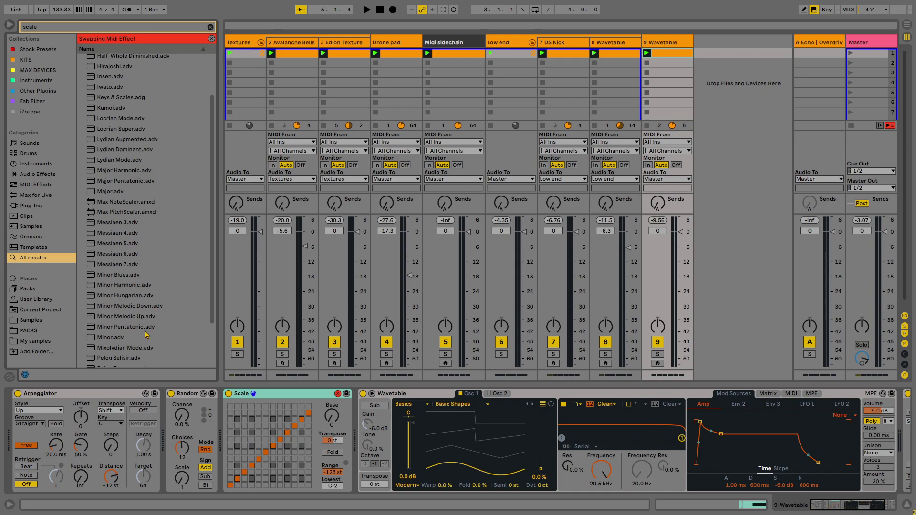
double_click(102, 337)
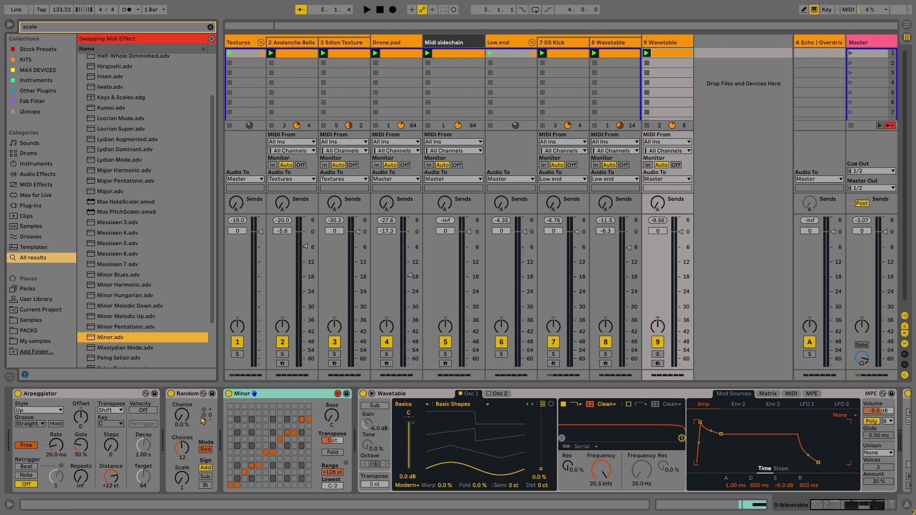
- Set the Random device's Chance to 32 % and audition the loop
mouse_move(191, 425)
left_mouse_down()
mouse_move(190, 401)
mouse_move(185, 425)
left_mouse_up()
key("space")
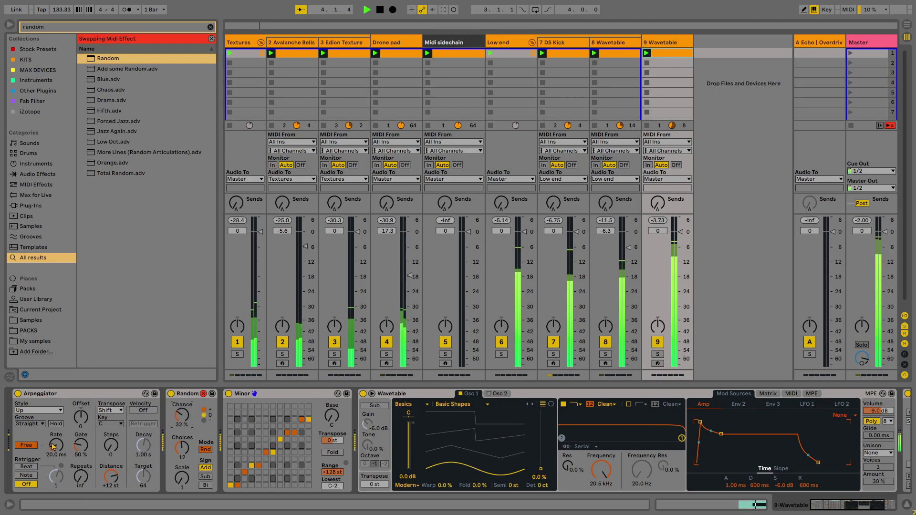
key("space")
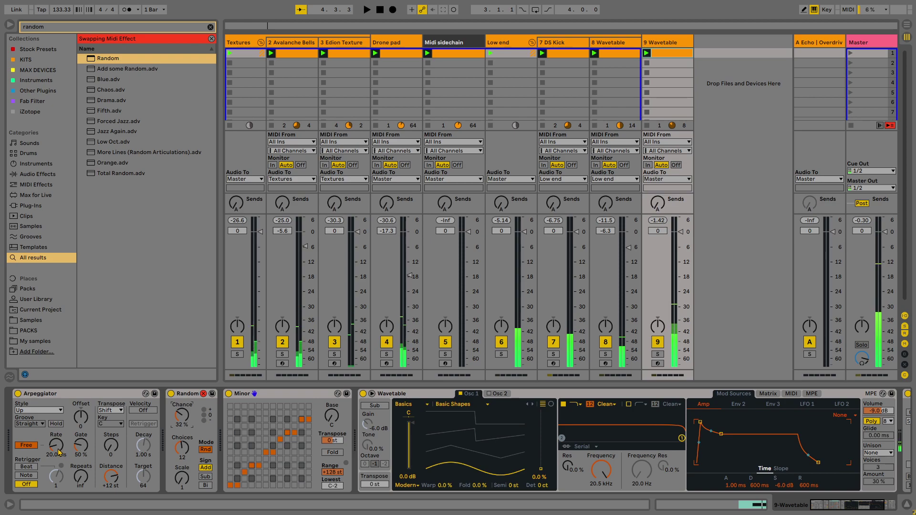
- Raise the Arpeggiator's free rate to 144 ms
key("ctrl+f")
type("arp")
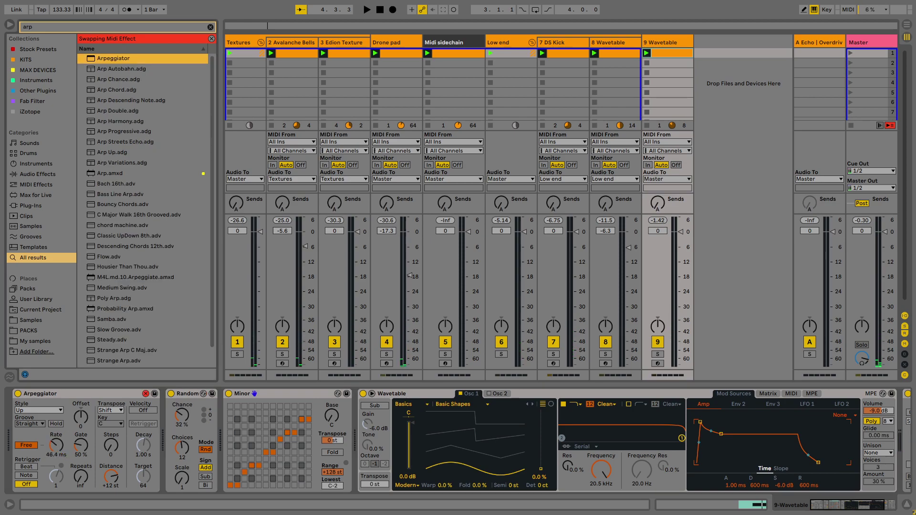
left_click_drag(57, 452, 57, 460)
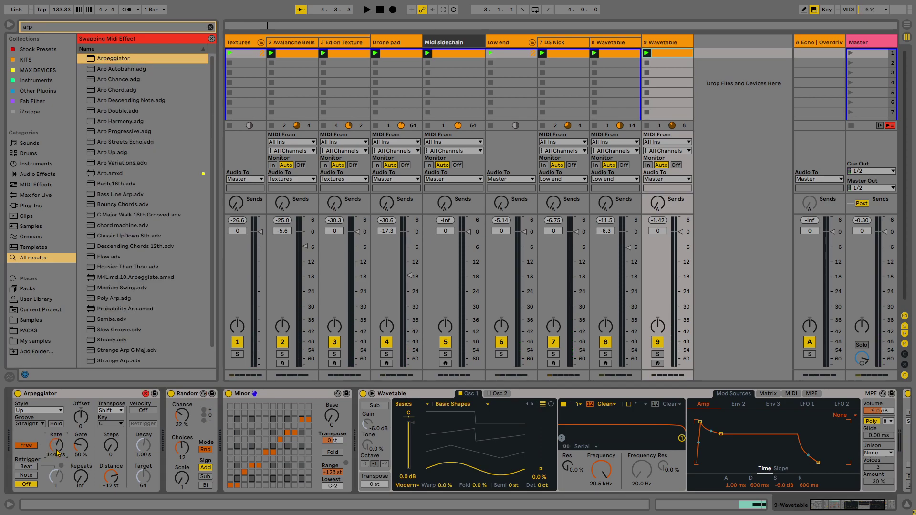
- Add an LFO at the end of track 9's device chain and map it to the Arpeggiator's free rate
key("ctrl+f")
type("lfo")
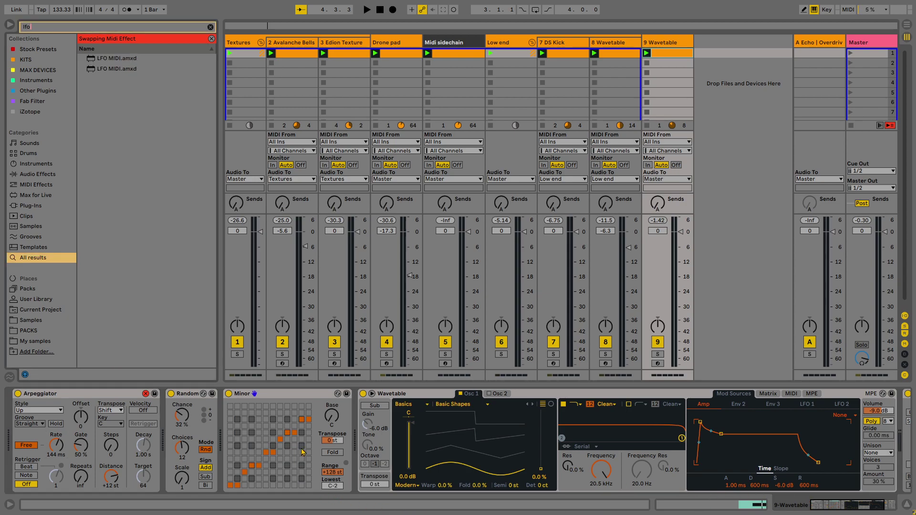
left_click(212, 39)
double_click(109, 59)
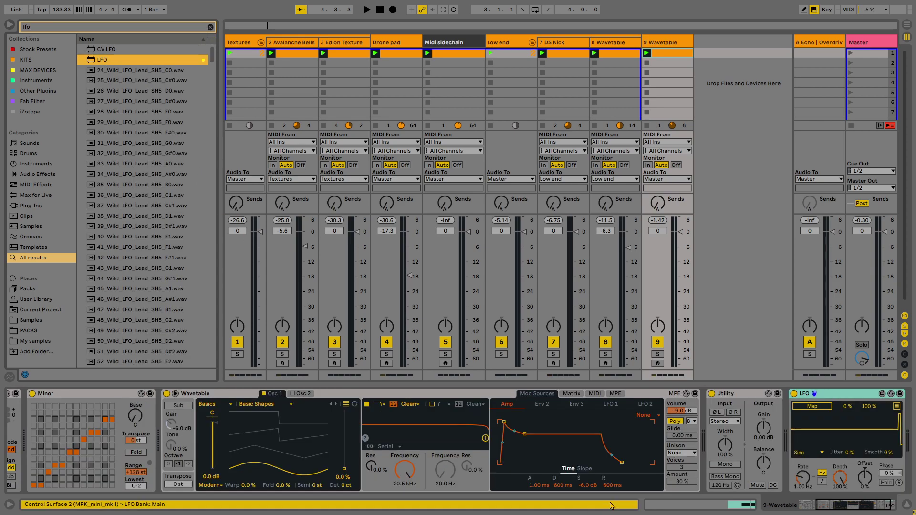
left_click_drag(852, 505, 410, 505)
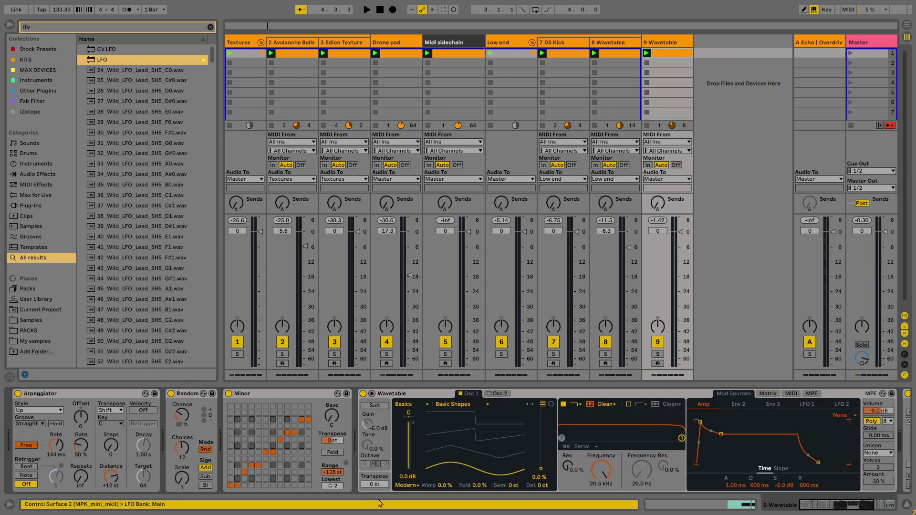
left_click_drag(62, 456, 62, 425)
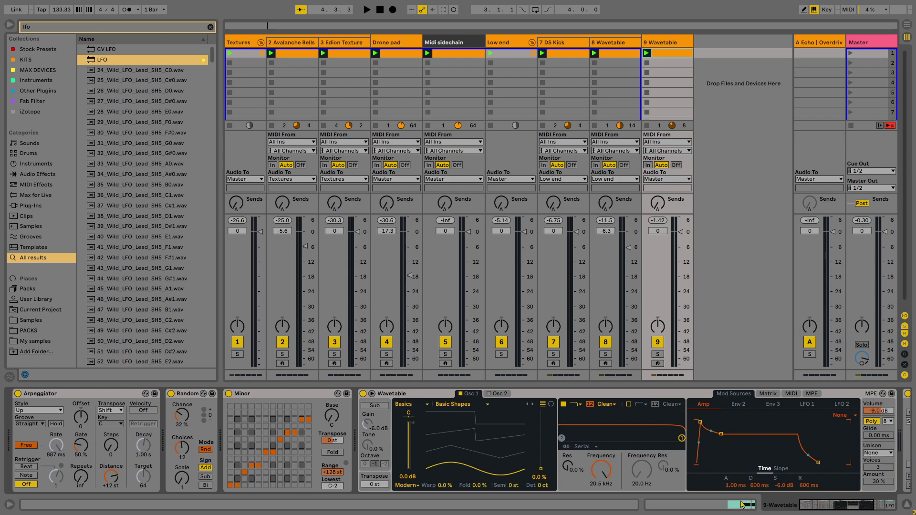
- Move the LFO before Utility and set its waveform to Random with 37 % Jitter and 41 % Smooth
left_click(845, 506)
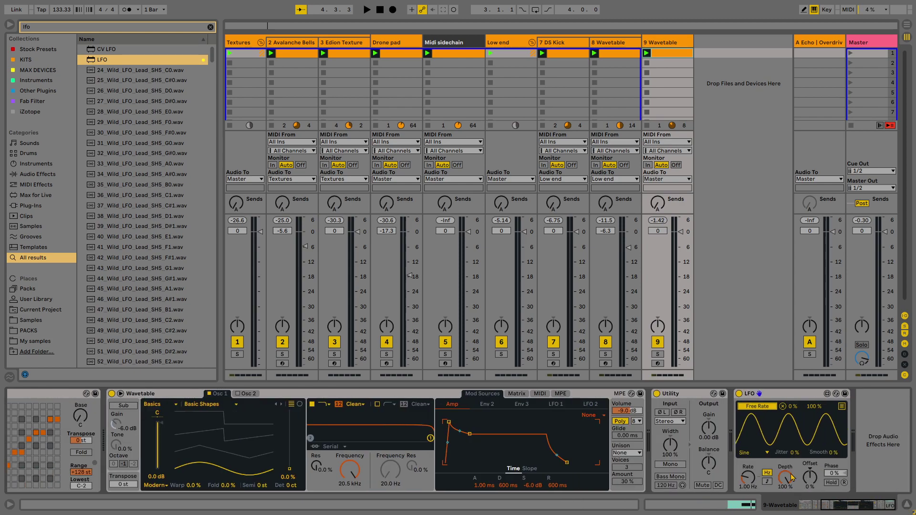
left_click_drag(670, 394, 864, 424)
left_click(684, 452)
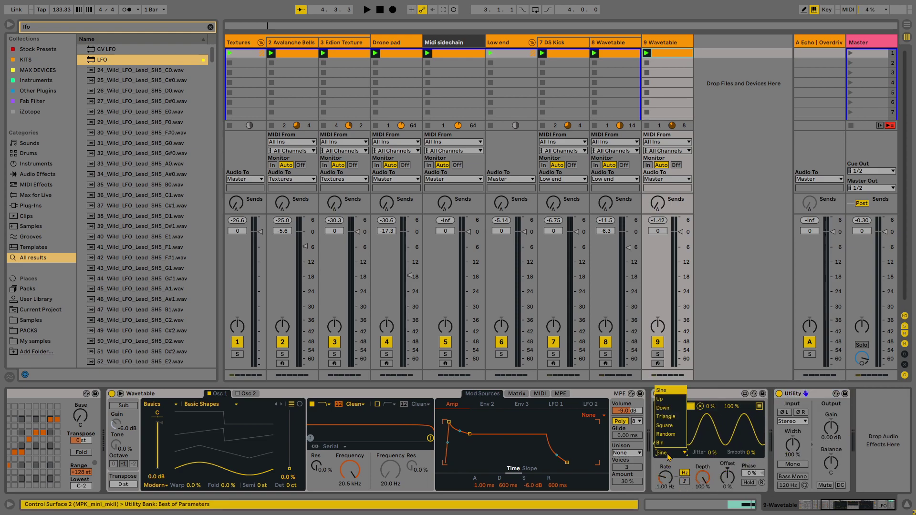
left_click(667, 440)
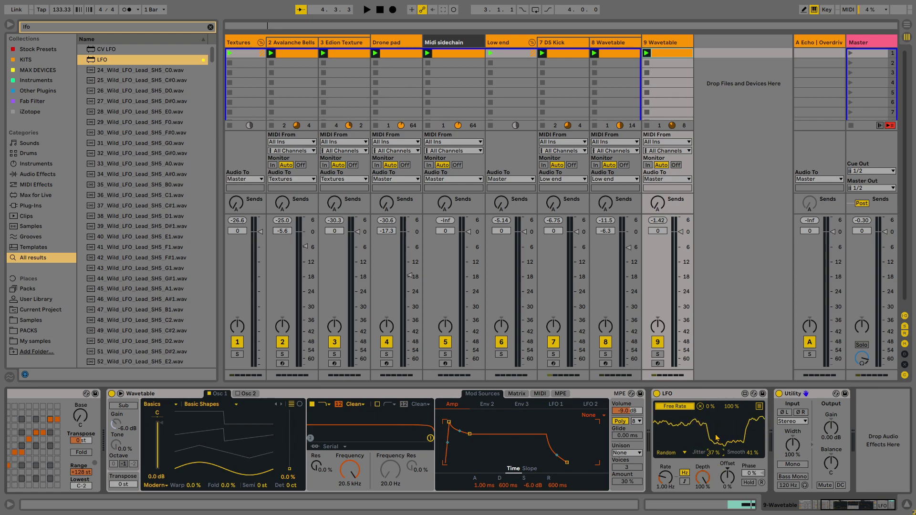
- Audition the 9 Wavetable clip with the LFO modulating the Arpeggiator's rate
left_click_drag(855, 506, 743, 506)
left_click(758, 408)
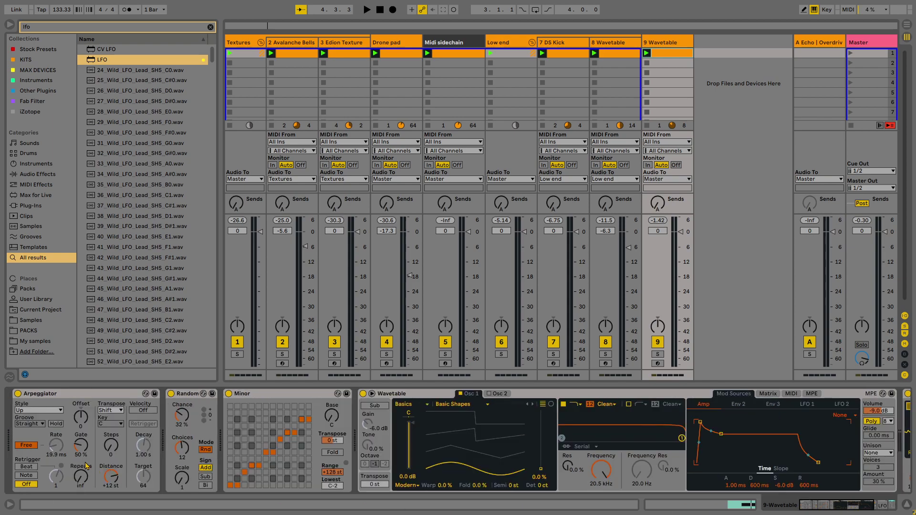
left_click(647, 54)
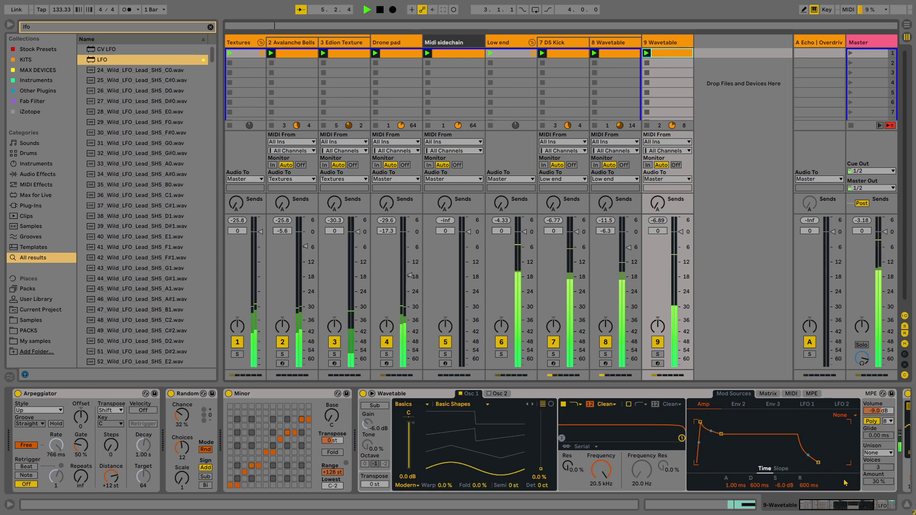
key("space")
- Remap the LFO from the Arpeggiator's rate to the Random device's Sign and audition the loop
left_click_drag(849, 506, 775, 505)
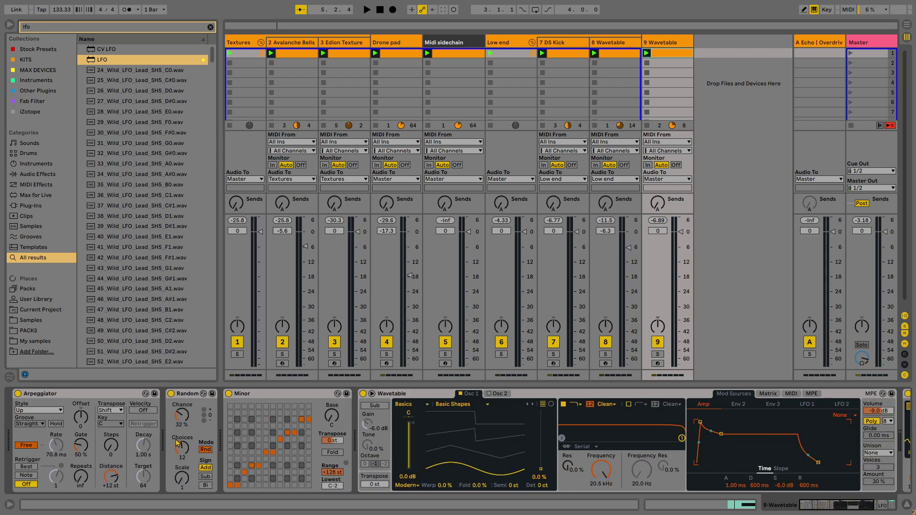
key("space")
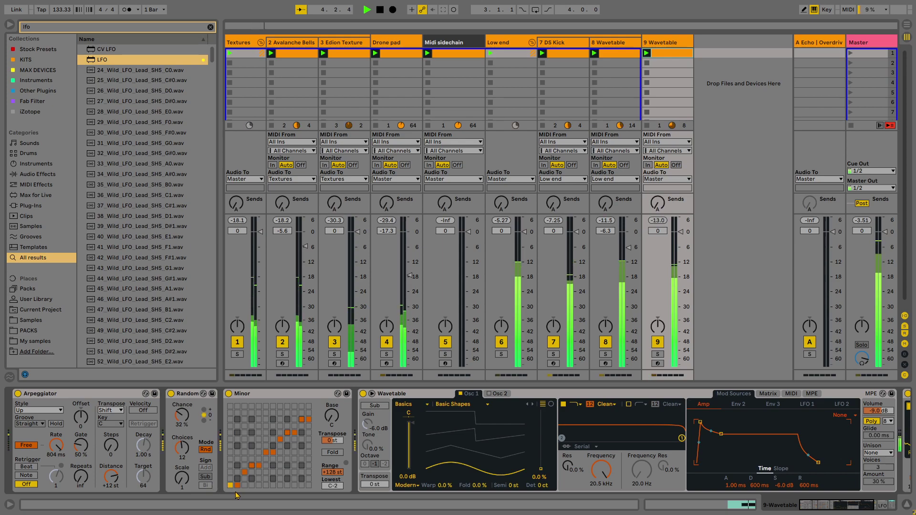
key("space")
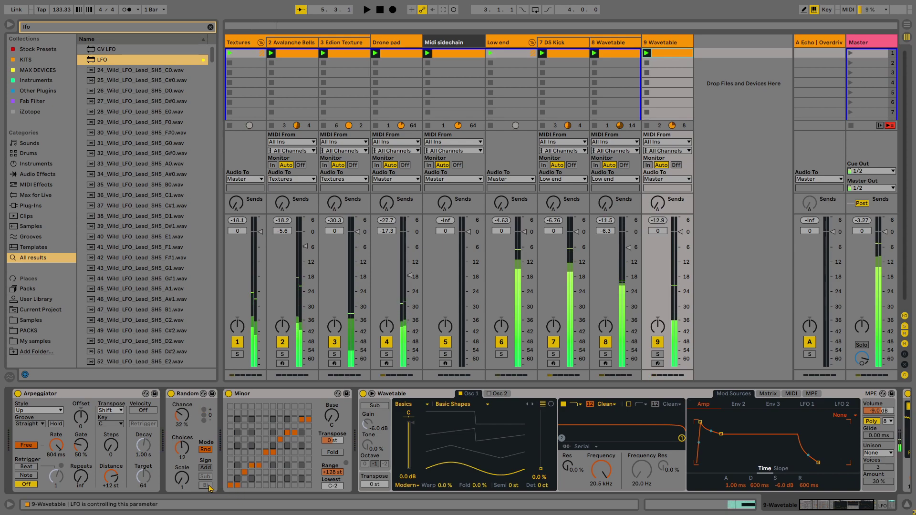
- Switch the Random device's mode to Alt, set its Scale to 2 and play the loop
left_click(205, 450)
left_click(204, 451)
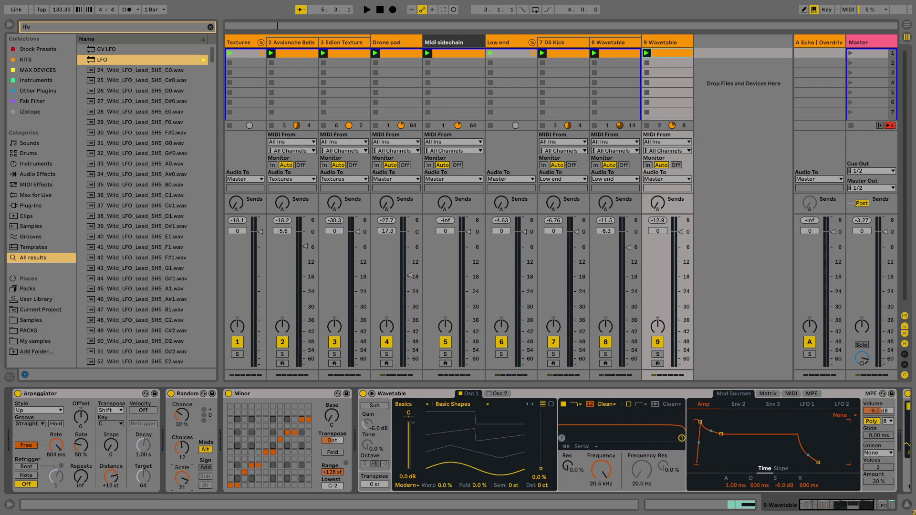
key("space")
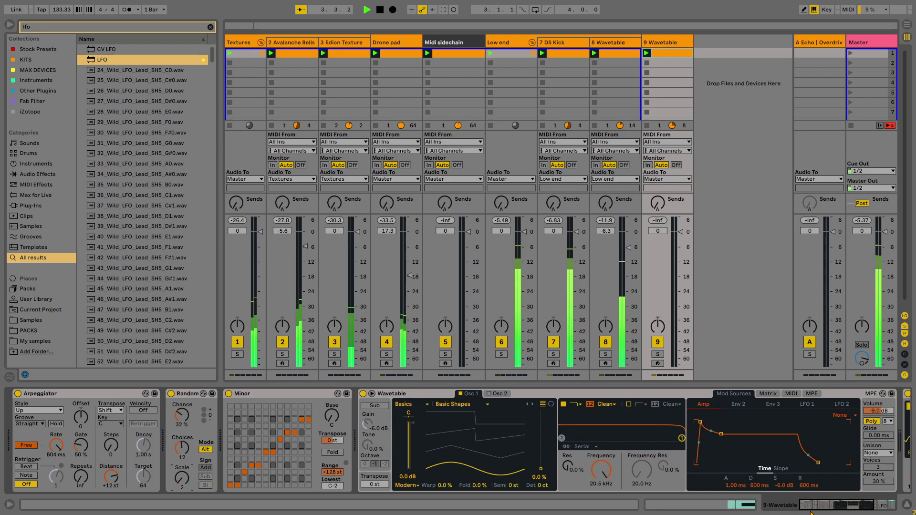
left_click_drag(835, 508, 861, 510)
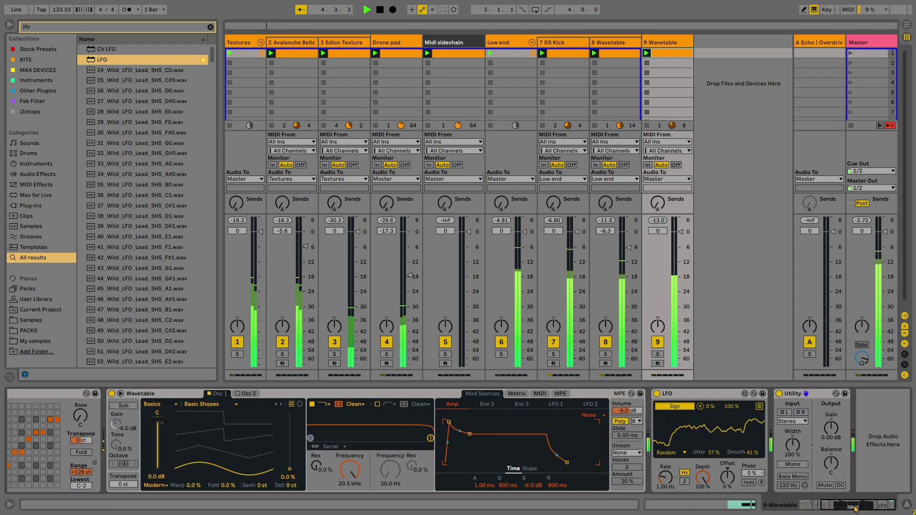
- Remap the LFO from the Random device's Sign to the Arpeggiator's Free Rate, set Sign to Bi and play the loop
left_click_drag(860, 509, 834, 509)
key("space")
key("space")
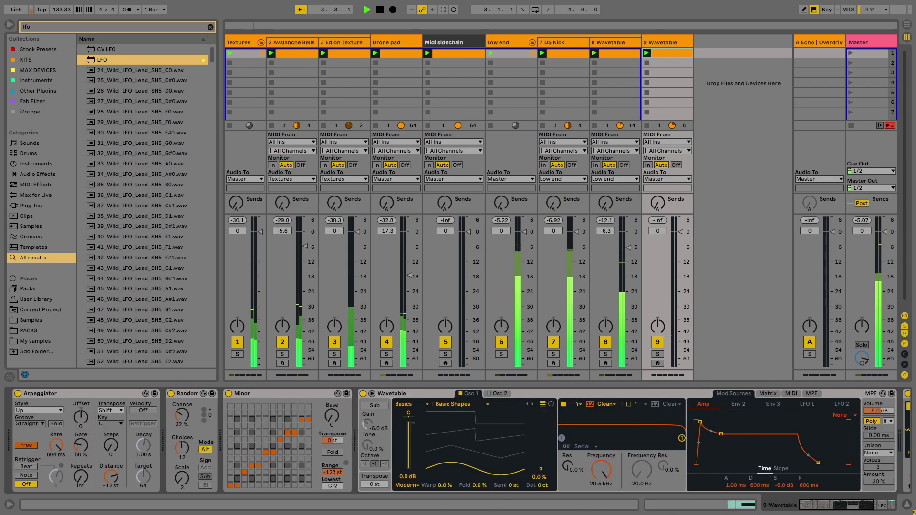
mouse_move(836, 510)
left_mouse_down()
mouse_move(859, 510)
mouse_move(835, 507)
left_mouse_up()
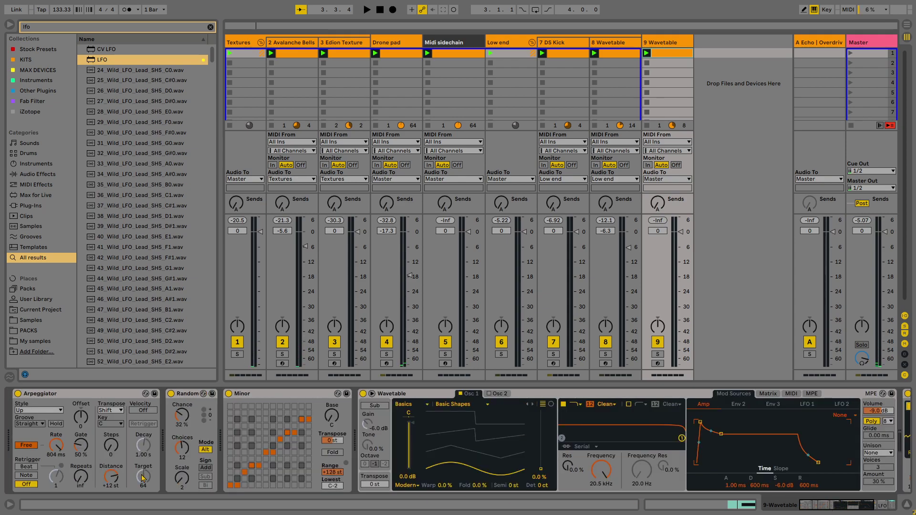
left_click_drag(61, 453, 61, 477)
left_click(205, 485)
key("space")
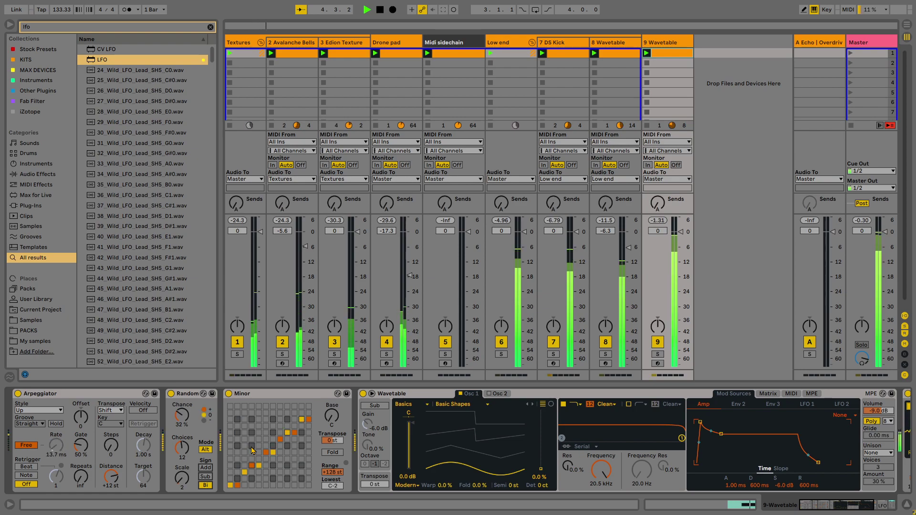
key("space")
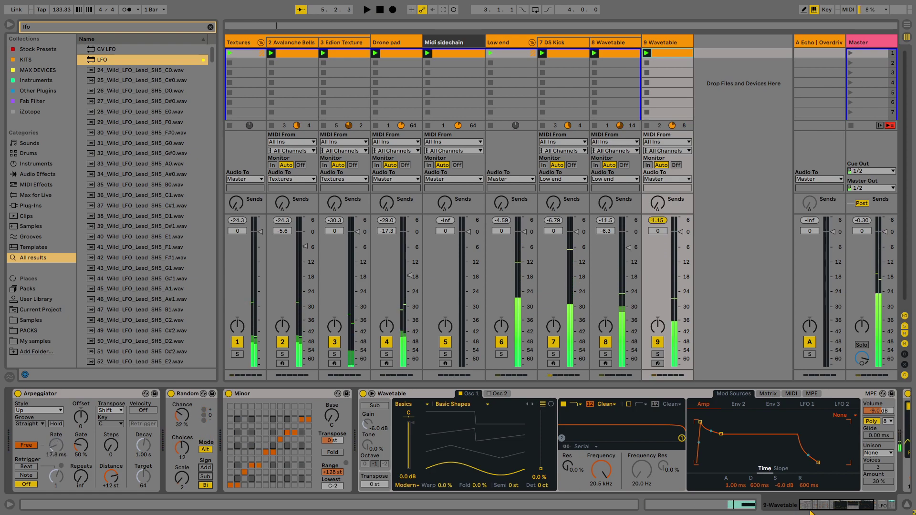
- Limit the LFO's Free Rate mapping to a 10 % minimum and 60 % maximum and audition the loop
left_click(836, 506)
left_click_drag(835, 506, 859, 505)
left_click(711, 406)
type("10")
key("Return")
left_click(736, 407)
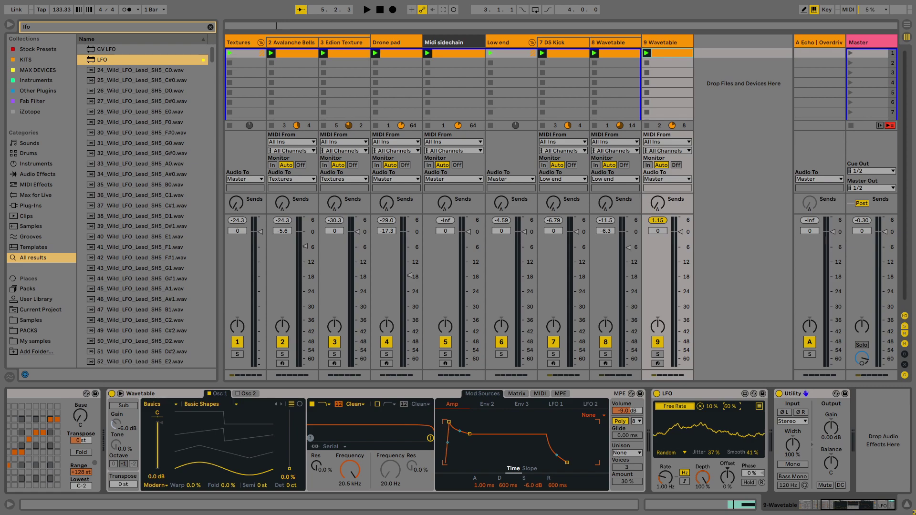
left_click(645, 498)
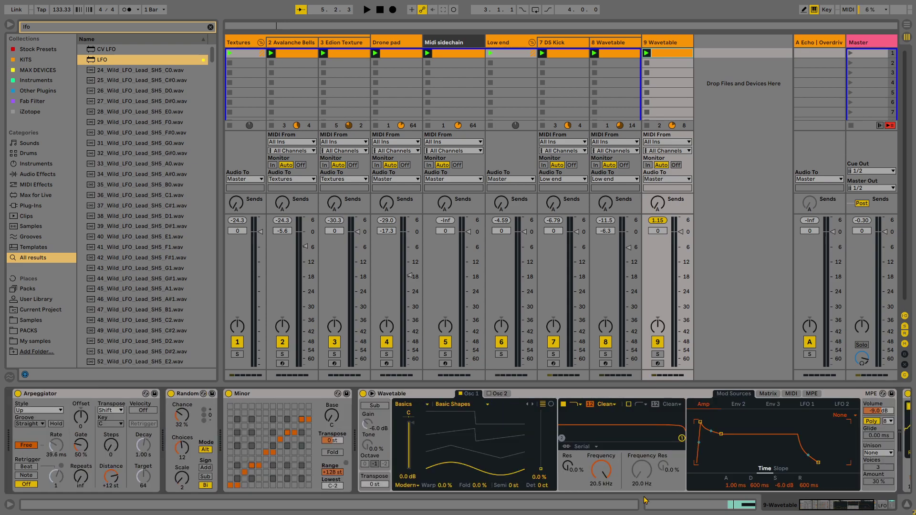
left_click(647, 53)
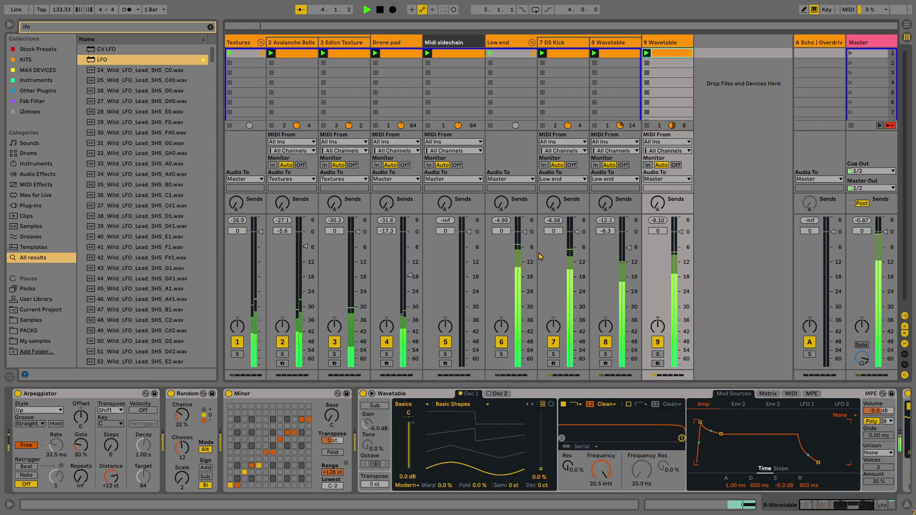
left_click(894, 500)
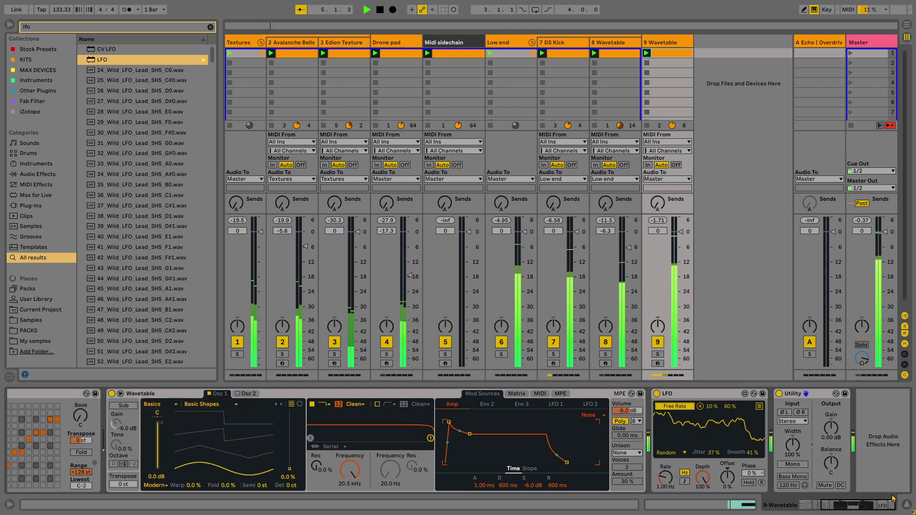
- Raise the LFO's Free Rate mapping minimum to 30 % and play the loop
key("space")
left_click_drag(711, 406, 712, 396)
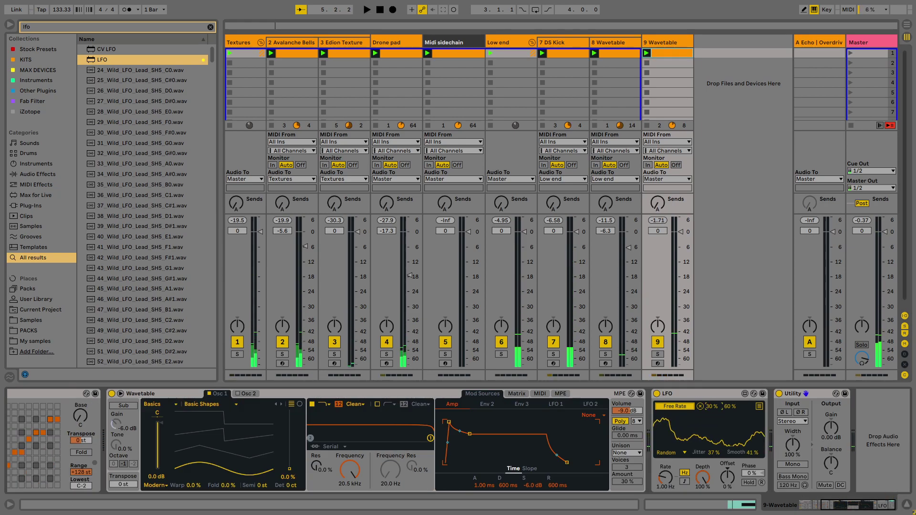
key("space")
left_click_drag(873, 508, 852, 508)
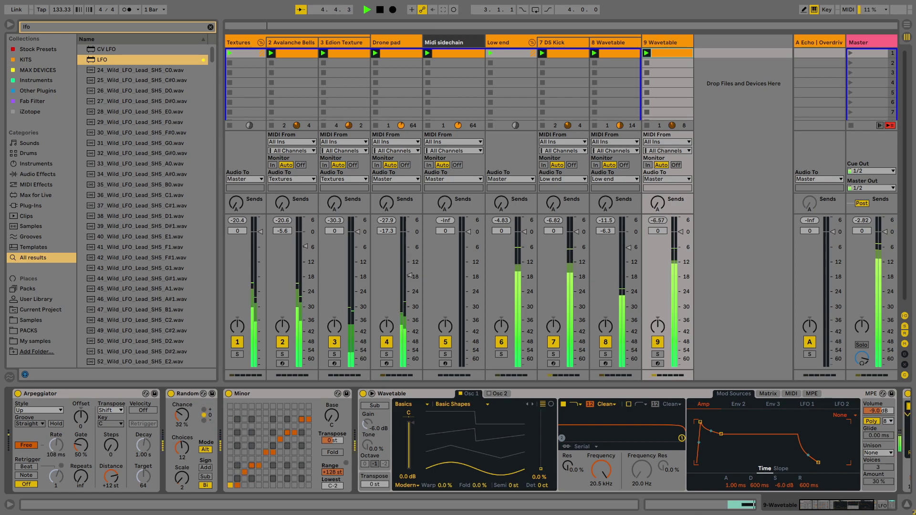
- Set the Random device's Scale to 1 and audition the loop
left_click_drag(181, 481, 186, 487)
key("space")
key("space")
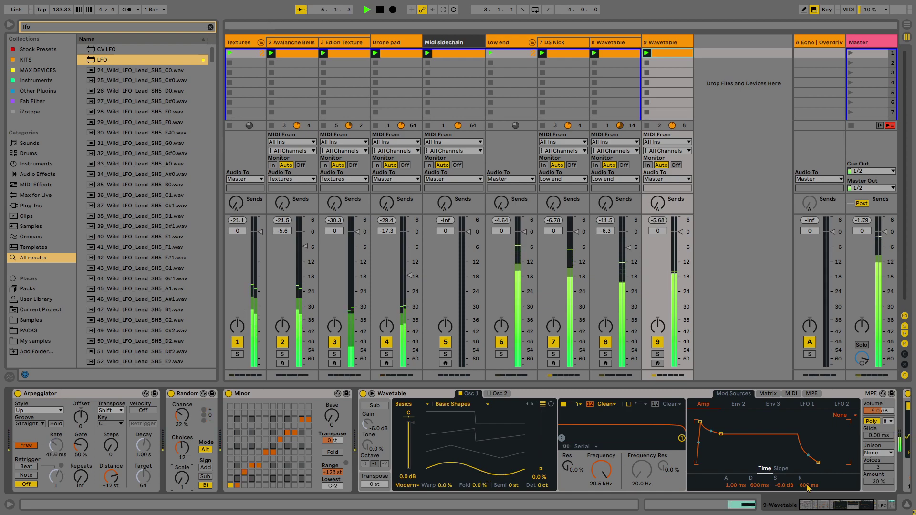
key("space")
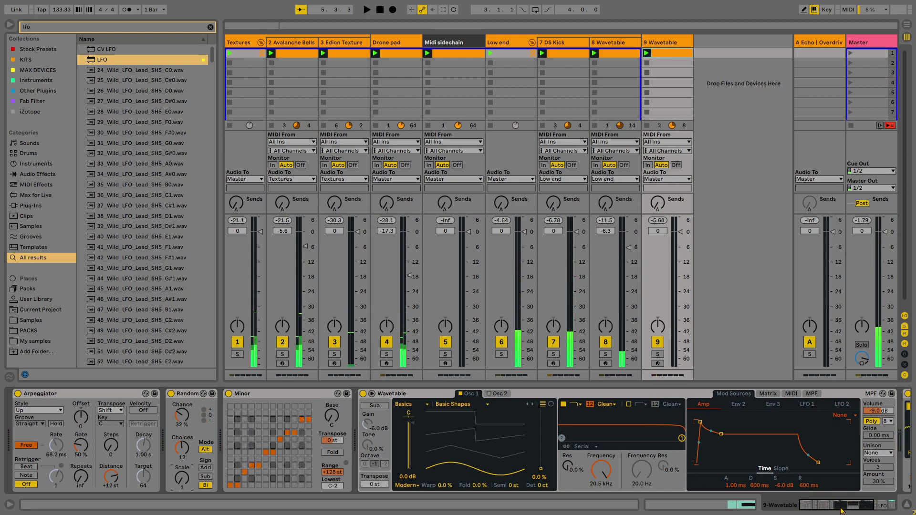
- Set the LFO's Free Rate mapping to a 50 % minimum and 80 % maximum and audition the loop
scroll(459, 440, "right", 5)
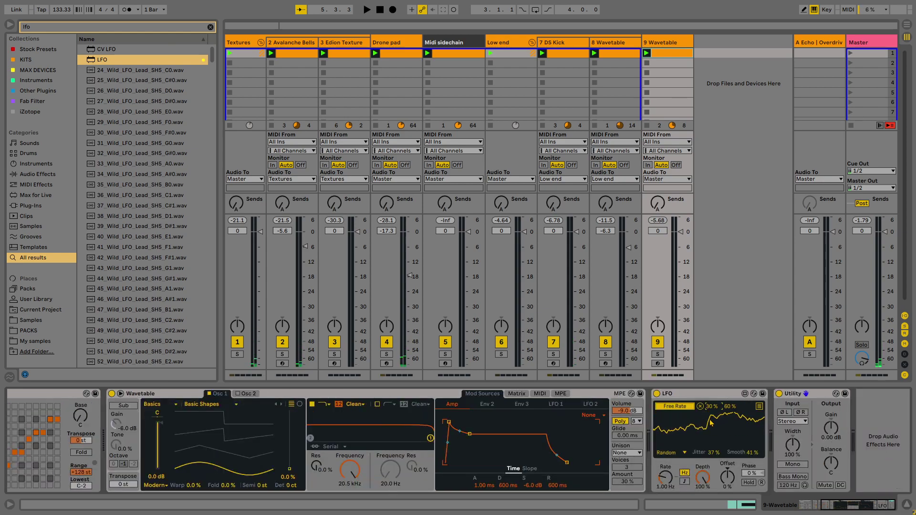
left_click_drag(710, 421, 711, 411)
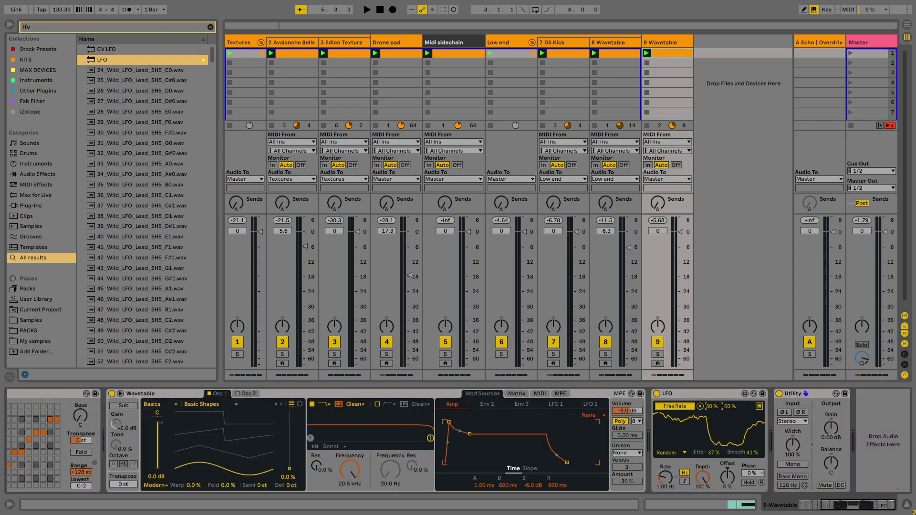
left_click(730, 408)
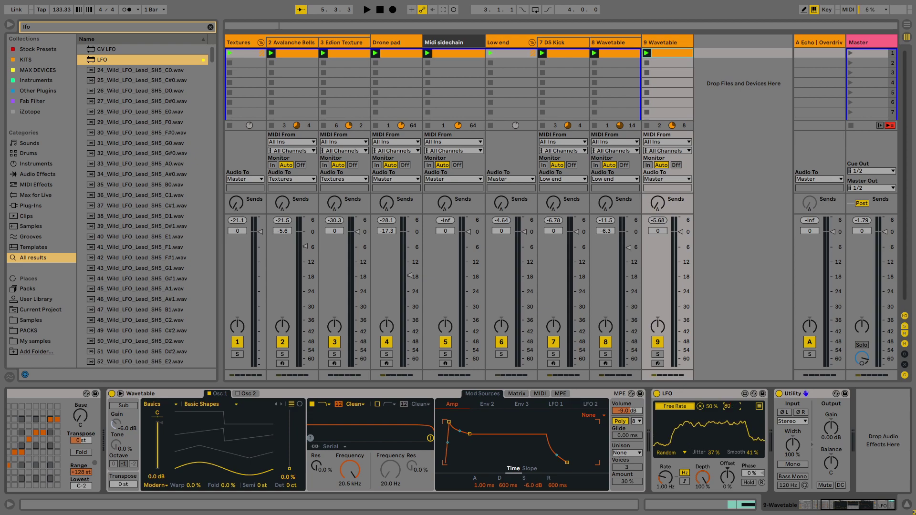
key("space")
scroll(838, 440, "left", 5)
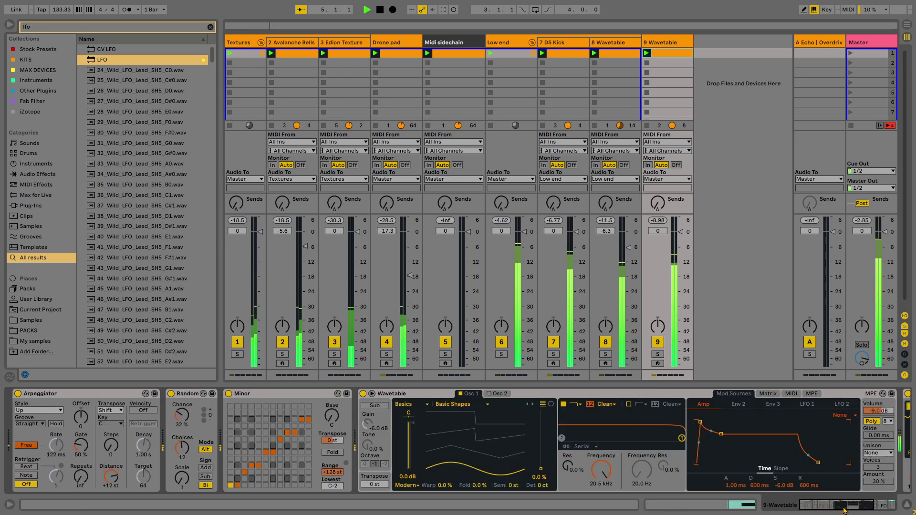
left_click_drag(847, 508, 866, 511)
key("space")
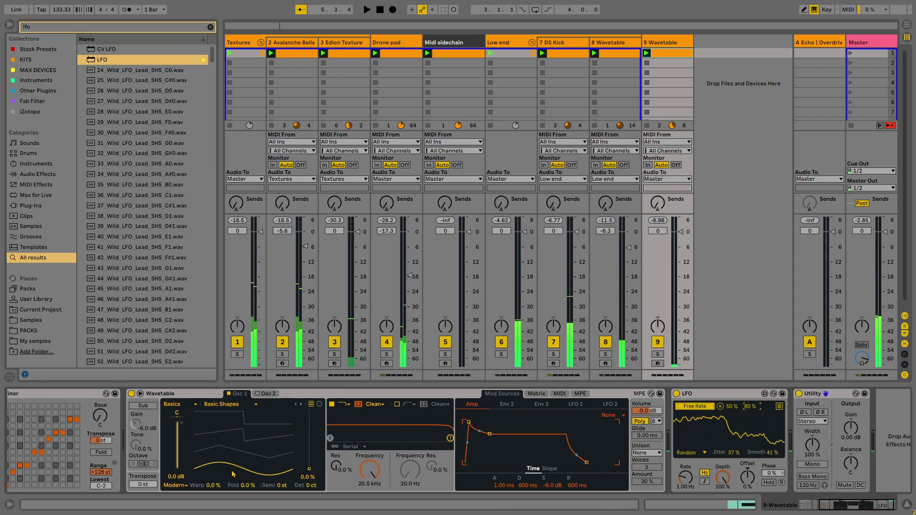
- Expand Wavetable's editor into the main view and enlarge it to show both oscillators, the envelopes and the LFOs
left_click(177, 405)
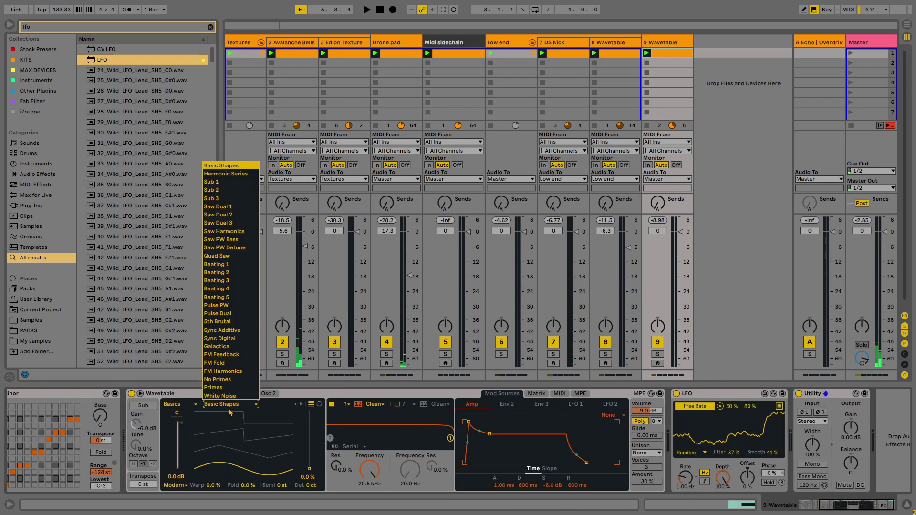
left_click(176, 405)
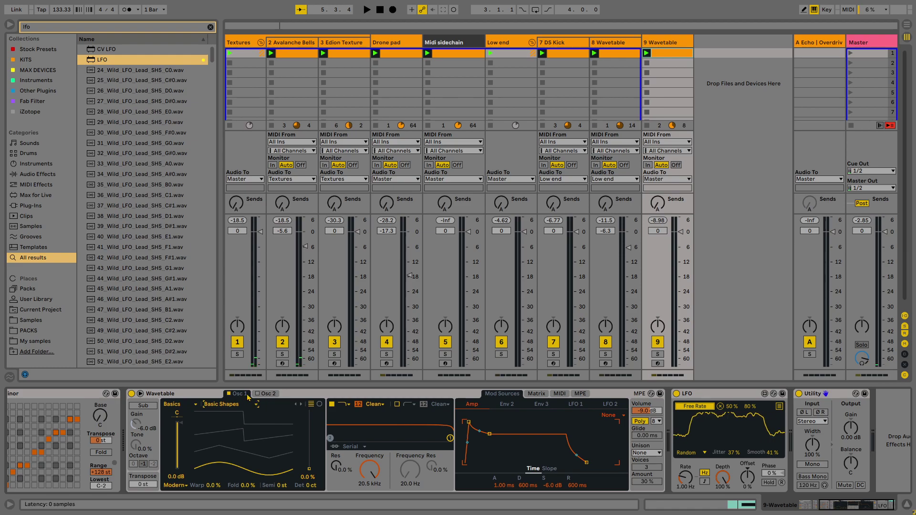
left_click(141, 394)
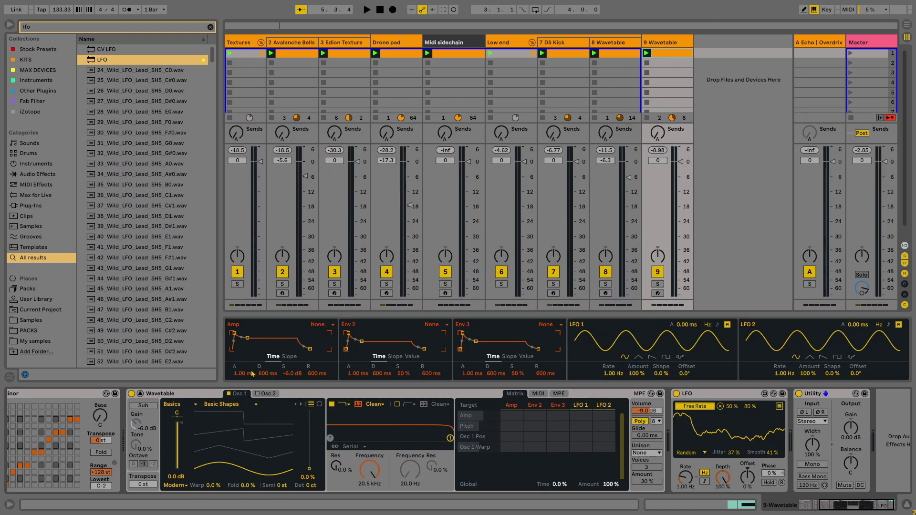
left_click_drag(348, 315, 334, 2)
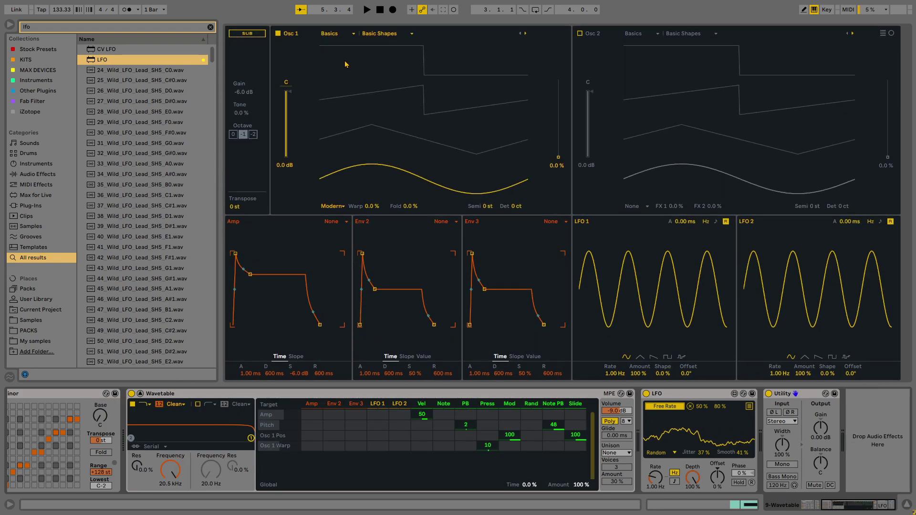
- Switch Wavetable's Osc 1 to the FM Harmonics table and set its wavetable position to 59 %
left_click(390, 35)
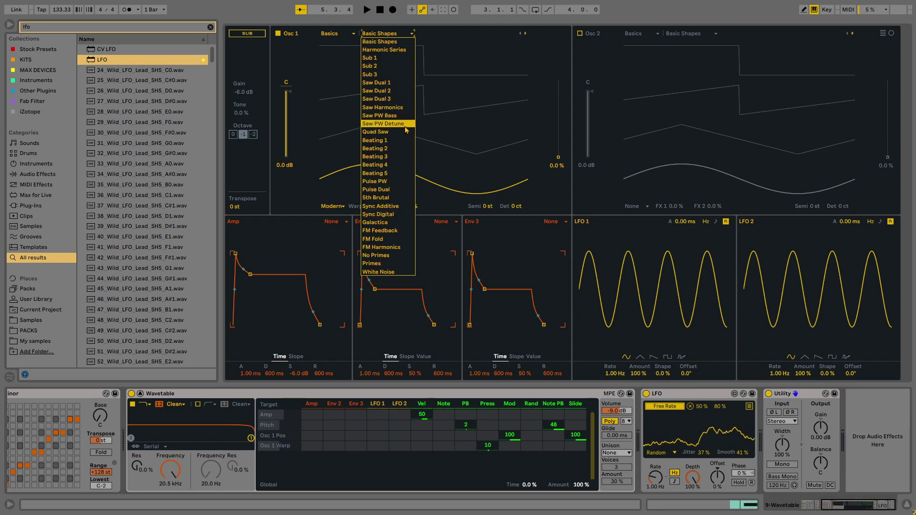
left_click(392, 222)
left_click(382, 34)
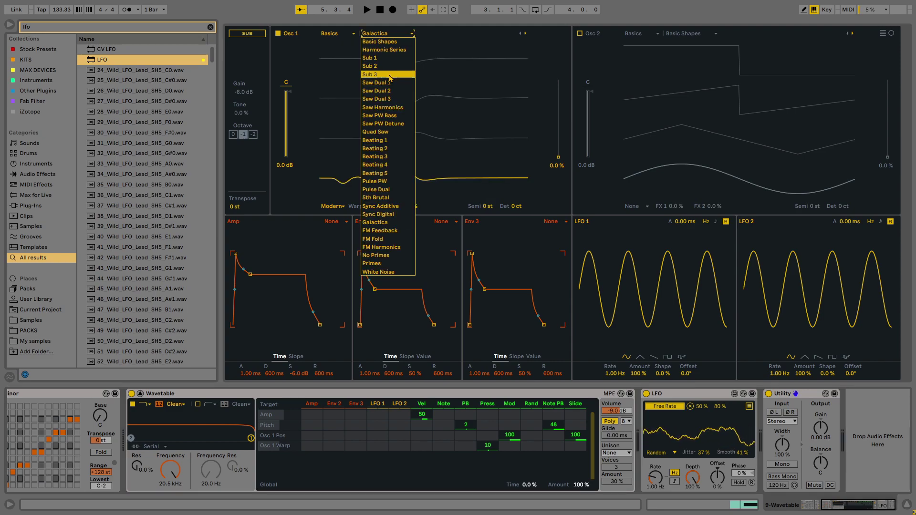
left_click(390, 232)
left_click(398, 34)
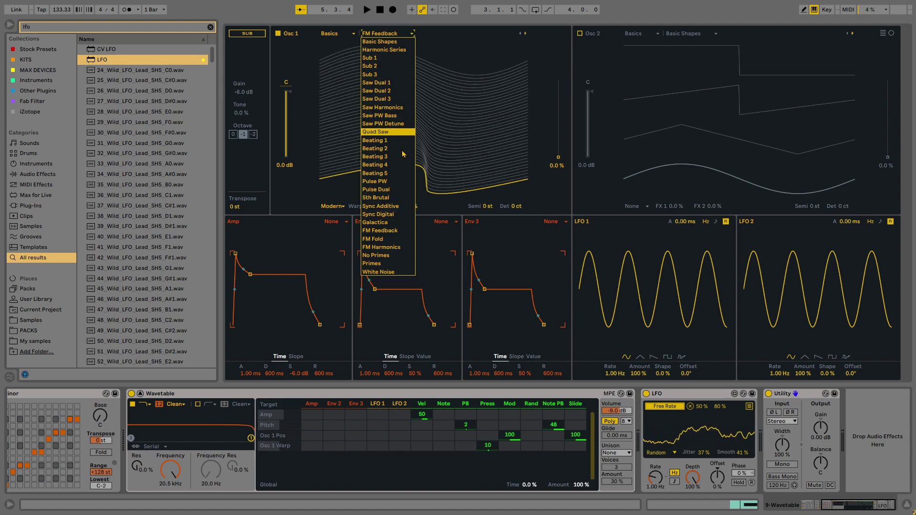
left_click(390, 248)
left_click_drag(414, 169, 414, 106)
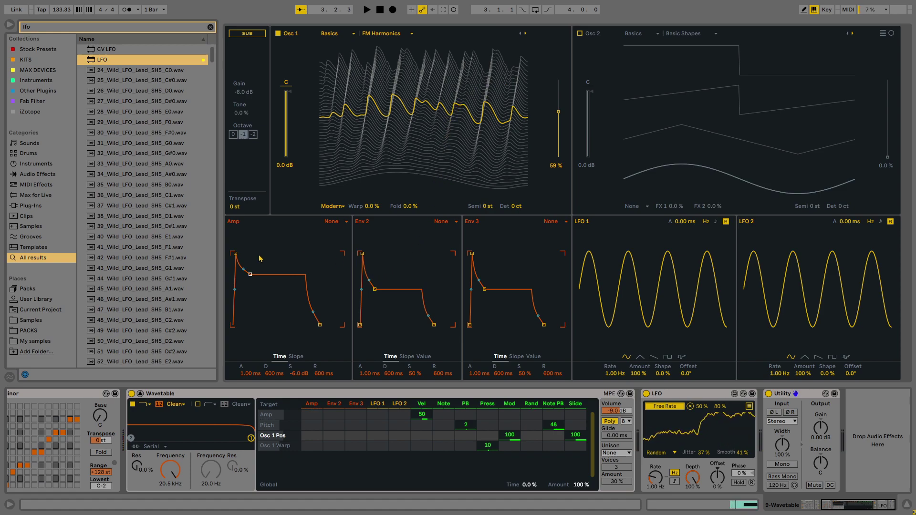
- Shape Wavetable's Amp envelope with -inf dB sustain and a 483 ms decay while auditioning the loop
left_click_drag(250, 276, 244, 326)
key("space")
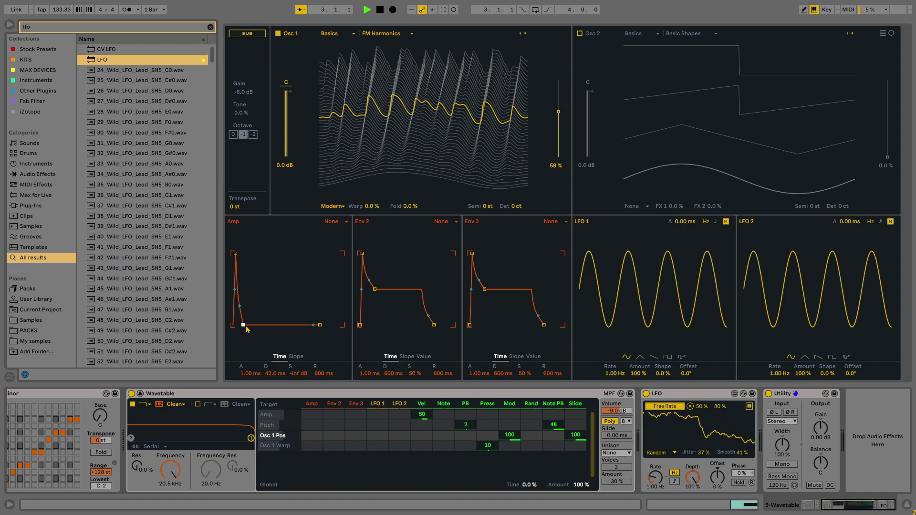
left_click_drag(835, 505, 793, 506)
key("space")
key("space")
left_click_drag(244, 325, 249, 325)
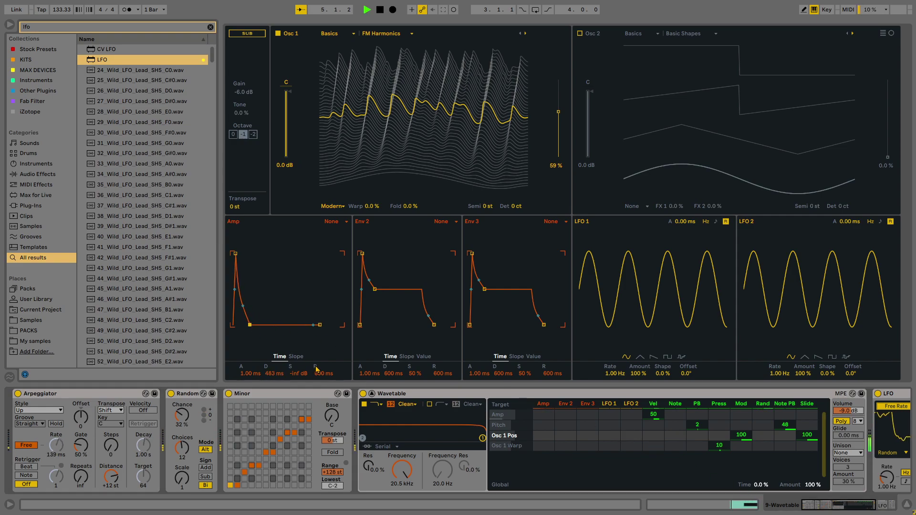
mouse_move(849, 507)
left_mouse_down()
mouse_move(867, 506)
mouse_move(848, 506)
left_mouse_up()
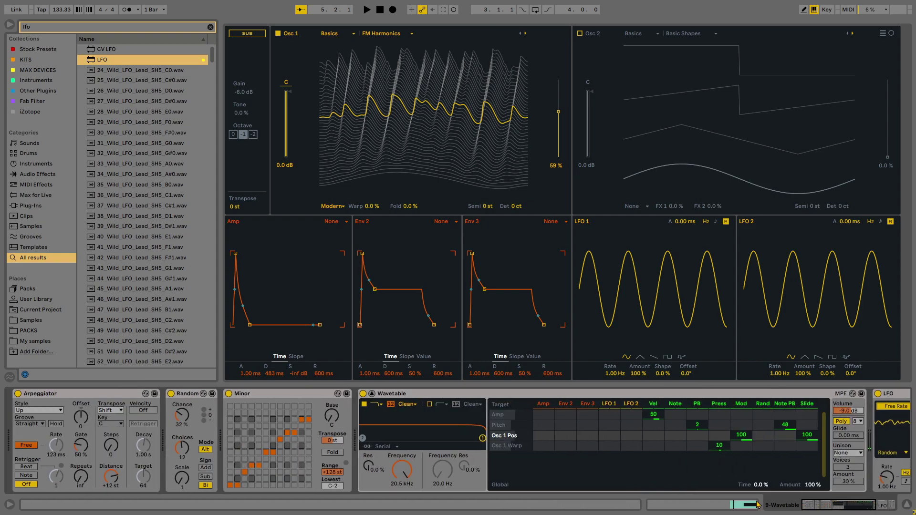
- Find the Note Length device in the browser and add it between the Arpeggiator and the Random device
key("ctrl+f")
type("not")
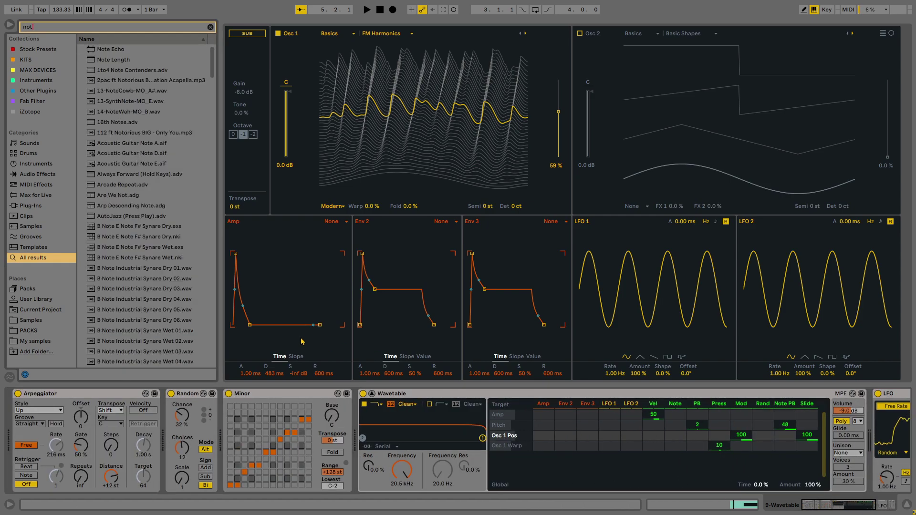
double_click(110, 60)
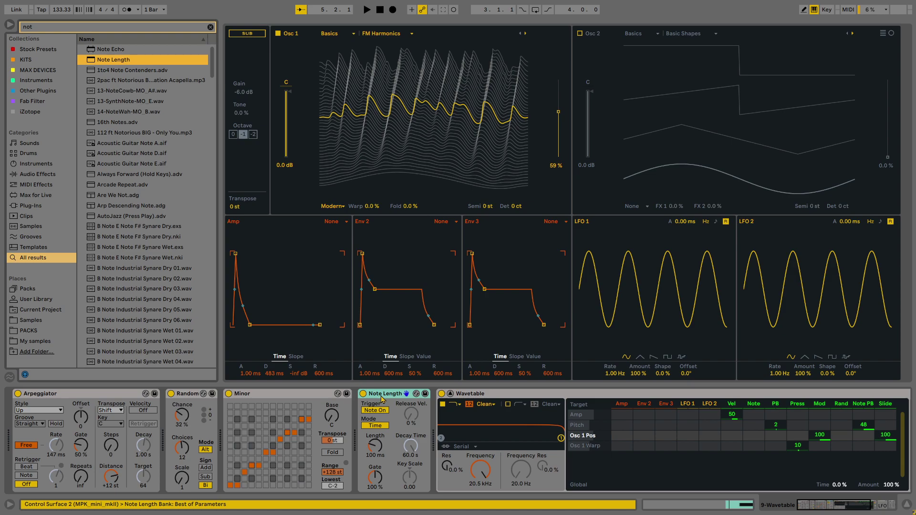
left_click_drag(239, 394, 172, 395)
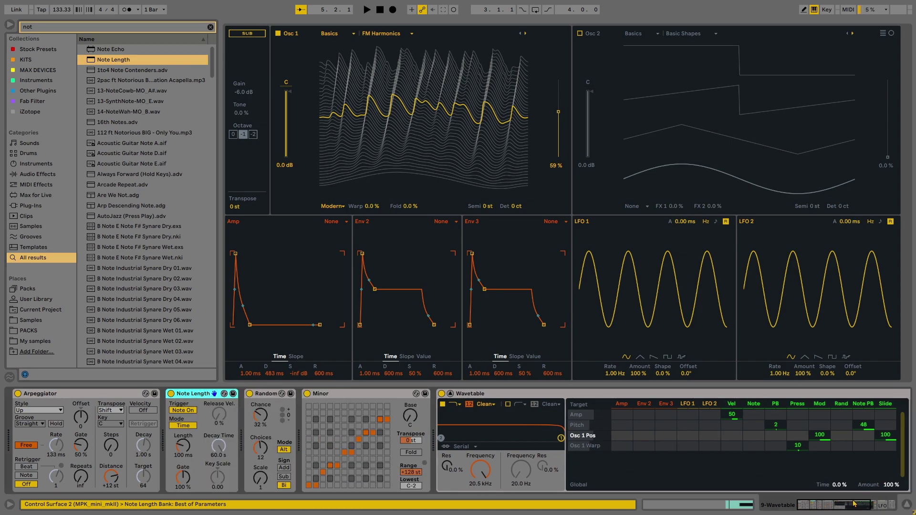
- Map a second LFO target to the Note Length device's Length and play the loop
left_click_drag(857, 501, 861, 509)
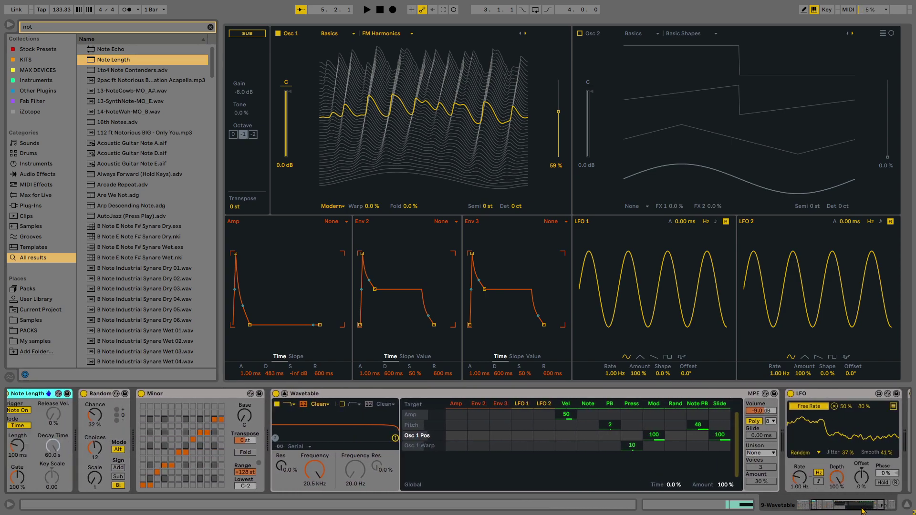
left_click(894, 406)
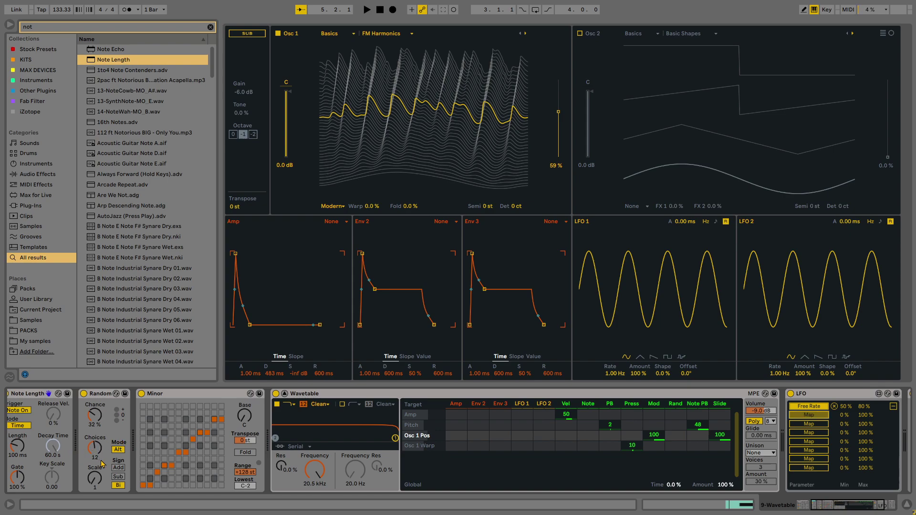
left_click_drag(822, 506, 570, 506)
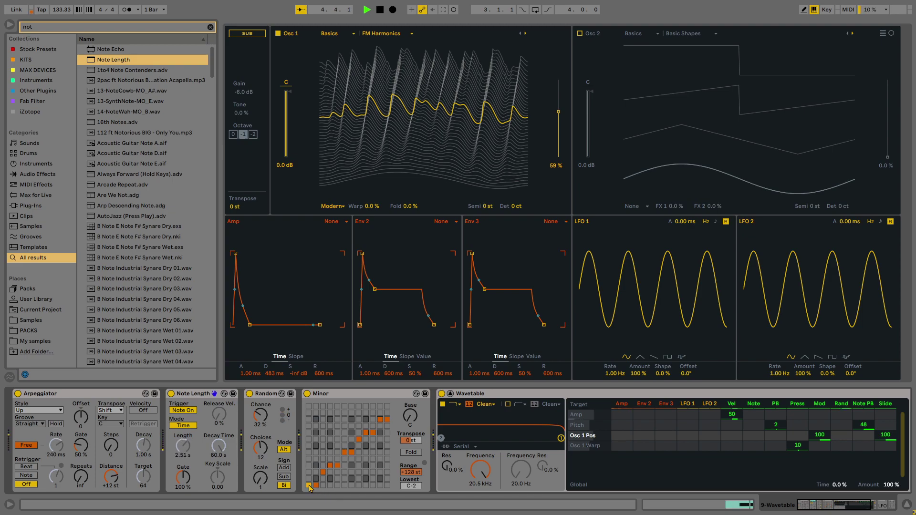
- Adjust the Amp envelope to a 30.1 ms attack and a 296 ms decay while the loop plays
left_click_drag(248, 326, 249, 326)
left_click_drag(237, 254, 240, 254)
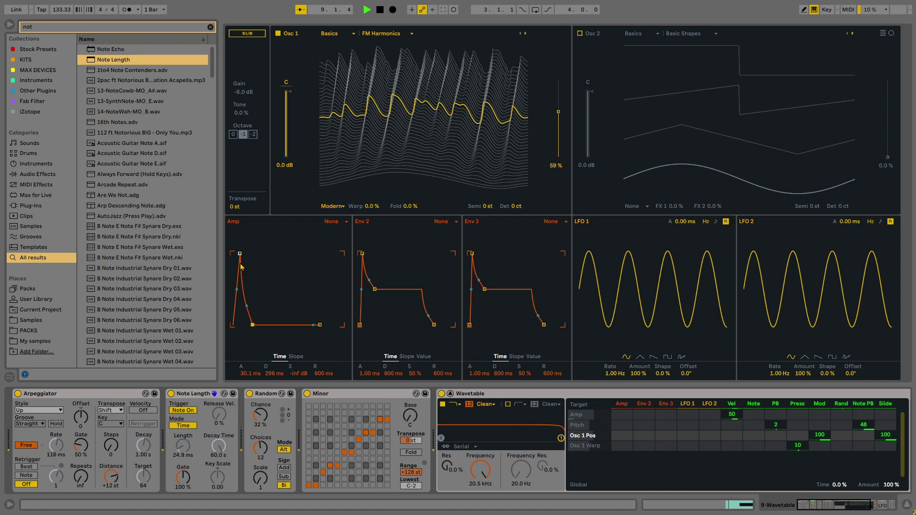
- Shorten the Amp envelope's attack to 10.5 ms and switch on the sub oscillator, auditioning the loop
left_click_drag(241, 258, 239, 257)
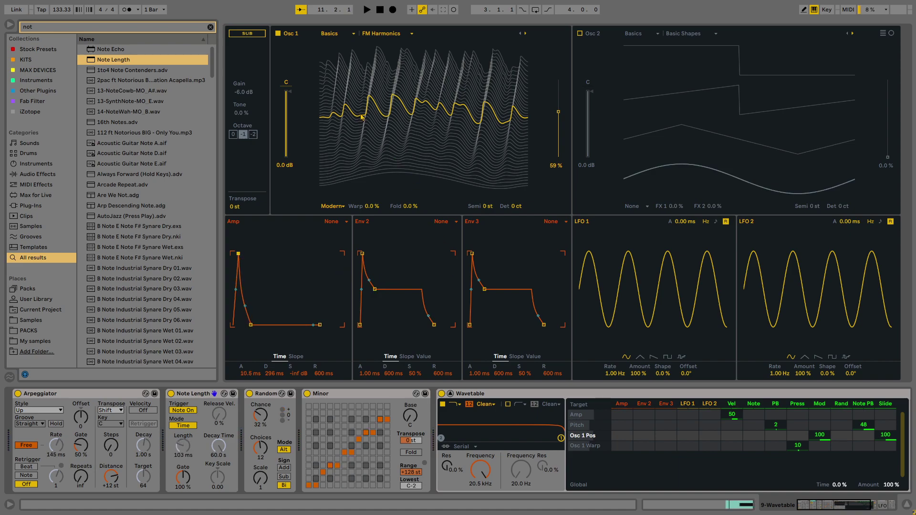
left_click(252, 34)
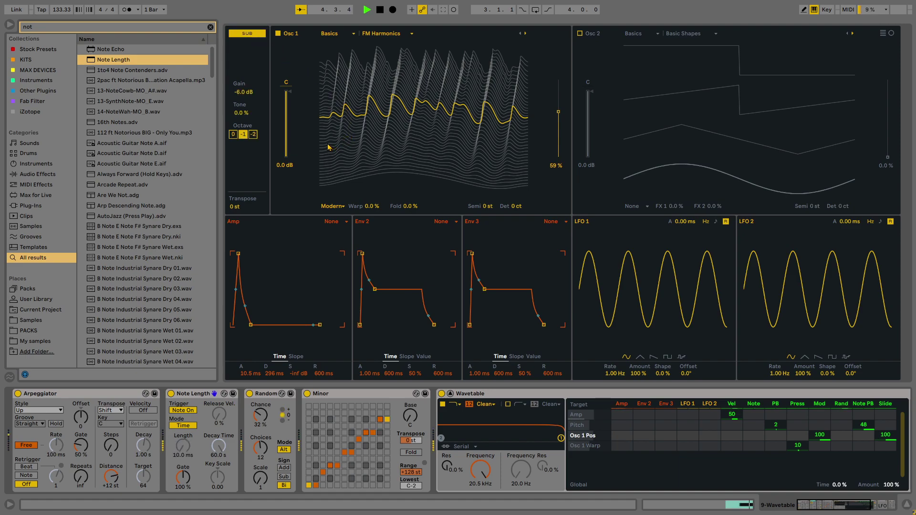
key("space")
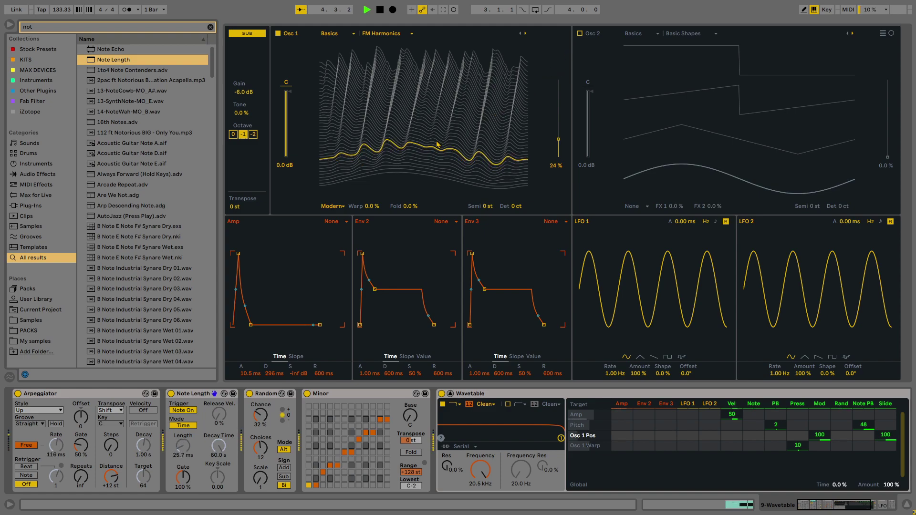
key("space")
- Reshape Env 2 with a 2.72 s decay, 1.5% sustain and a 215 ms release that rises to the maximum final level
left_click_drag(394, 299, 430, 332)
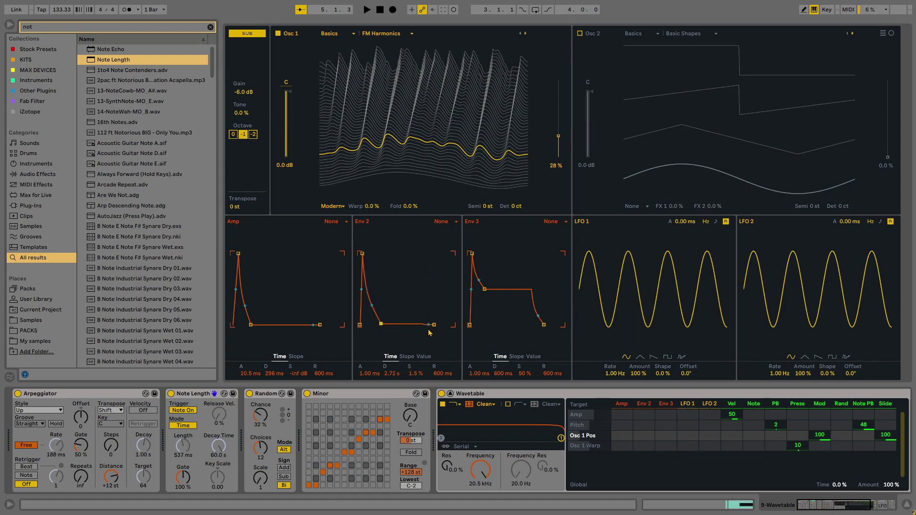
left_click_drag(421, 272, 432, 254)
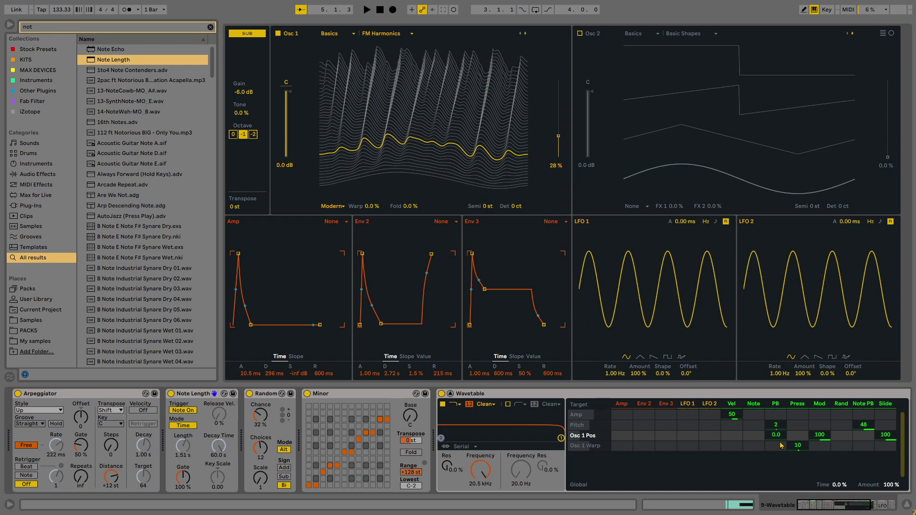
- Enable Osc 2 in Wavetable and set its wavetable category to Noise
scroll(853, 474, "right", 5)
left_click(580, 33)
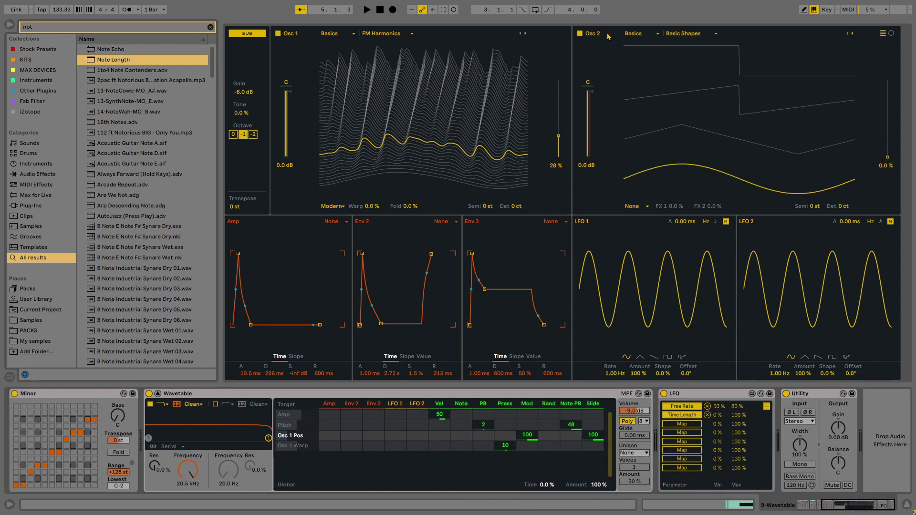
left_click(646, 34)
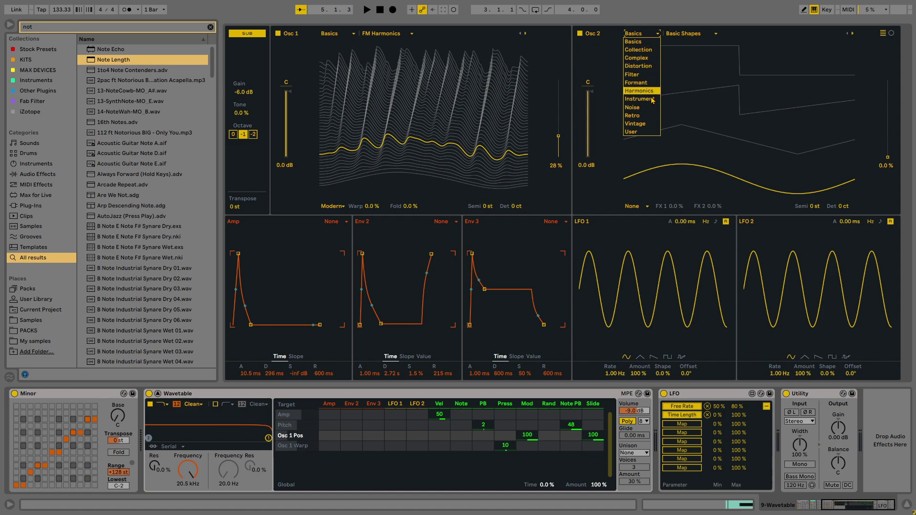
left_click(648, 109)
- Browse Osc 2's noise wavetables, including Pink and Brown Noise, choose Vinyl Dirt Constant, and set its position to 54%
left_click(673, 35)
left_click(683, 42)
left_click(684, 37)
left_click(690, 53)
left_click(689, 33)
left_click(692, 57)
left_click(689, 33)
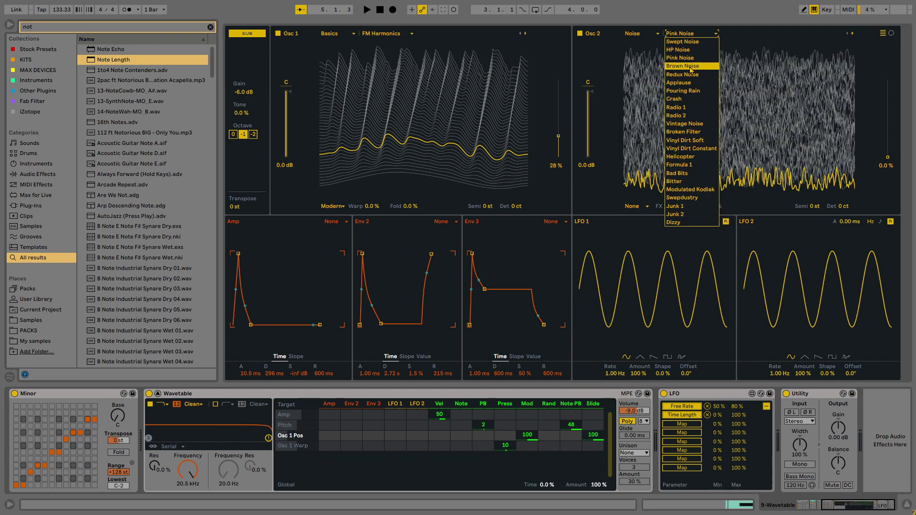
left_click(687, 66)
left_click(689, 33)
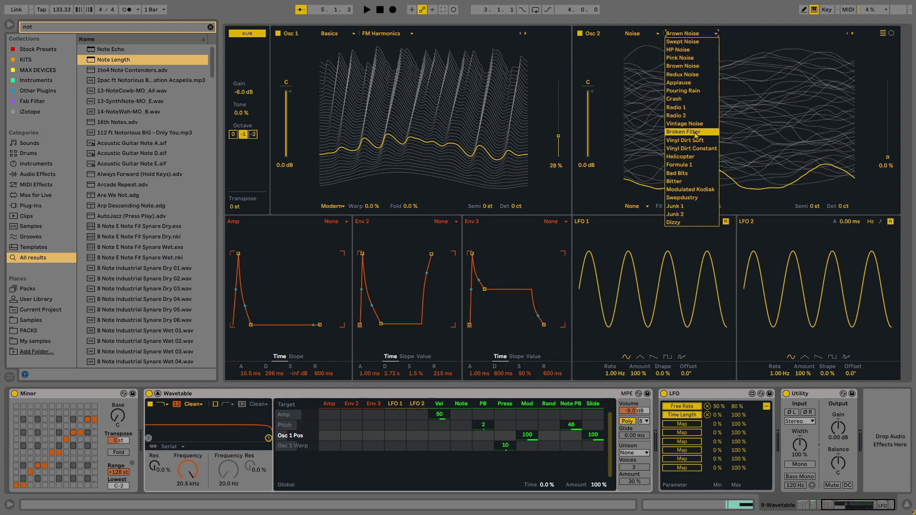
left_click(696, 149)
left_click_drag(888, 157, 888, 116)
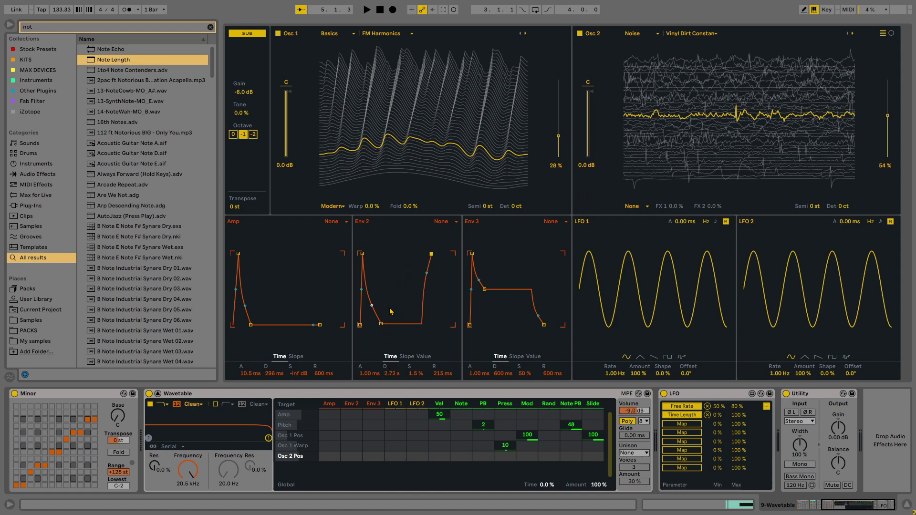
- Modulate Osc 2 Gain with Env 2 at 100 in the modulation matrix and play the loop
left_click(590, 99)
left_click_drag(348, 460, 348, 411)
key("space")
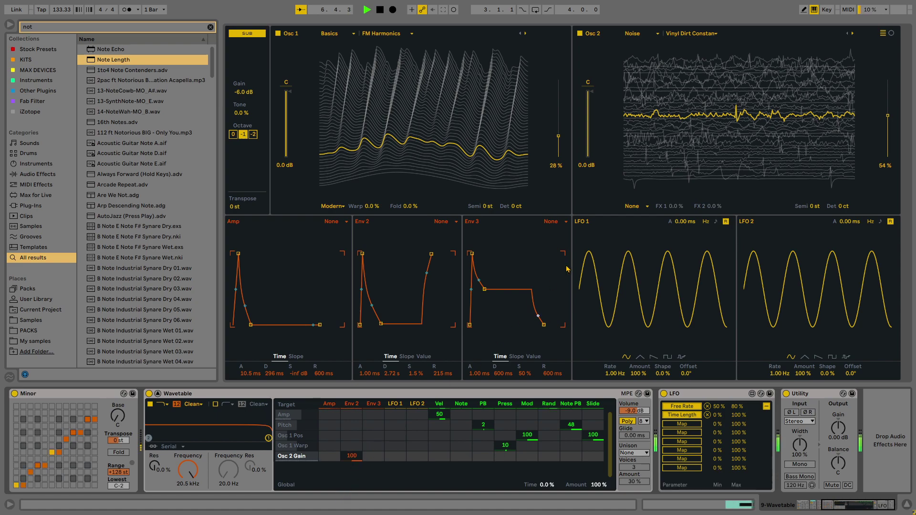
- Turn off Osc 1 to hear Osc 2 without it, and raise Osc 2's wavetable position to 77%
left_click(278, 33)
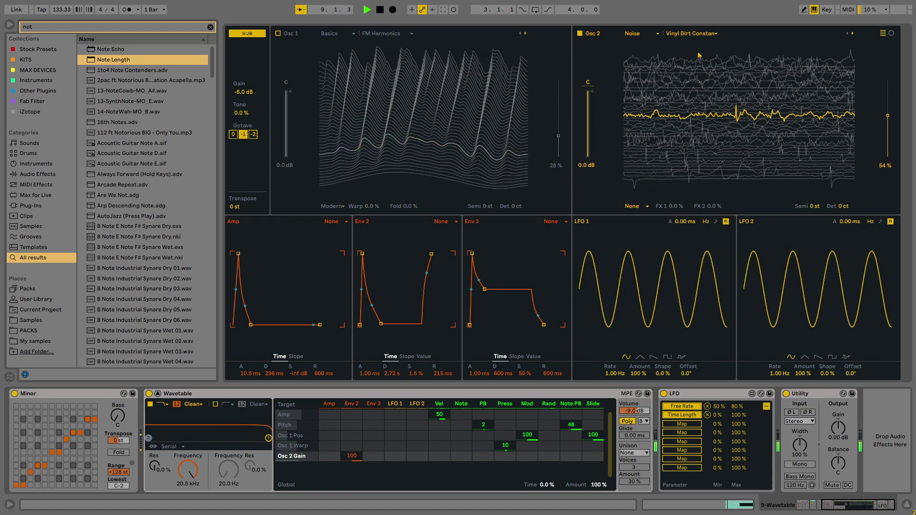
left_click_drag(841, 512, 865, 507)
left_click_drag(743, 123, 743, 89)
- Compare Radio 1 and Swept Noise in Osc 2, return to Vinyl Dirt Constant, and set the wavetable position to 39%
left_click(693, 34)
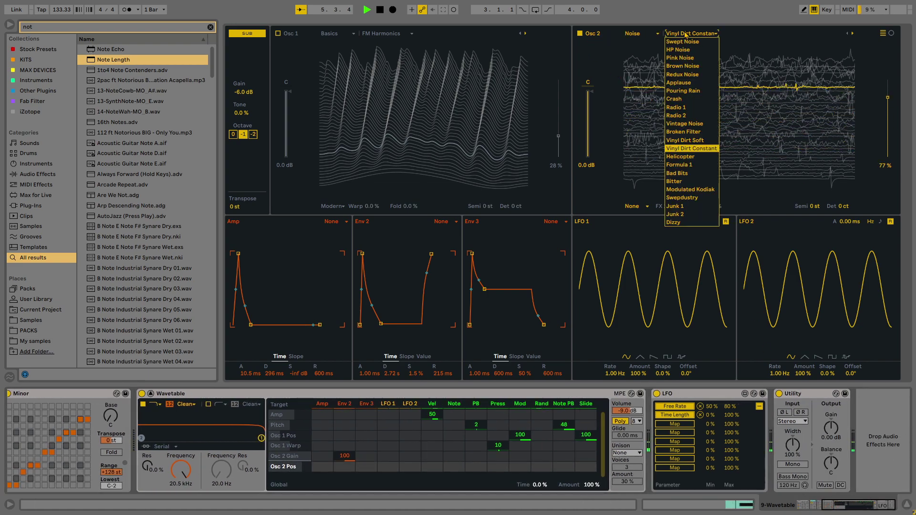
left_click(714, 95)
left_click_drag(713, 94, 627, 126)
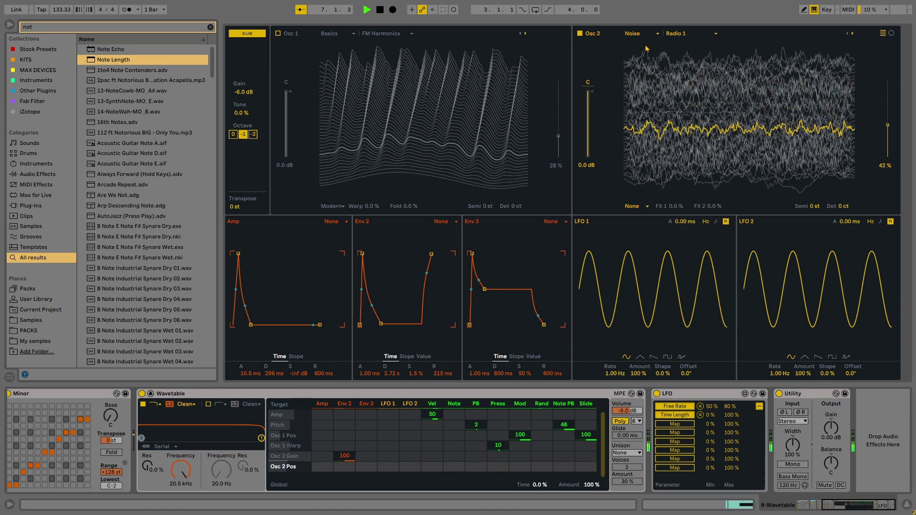
left_click(682, 33)
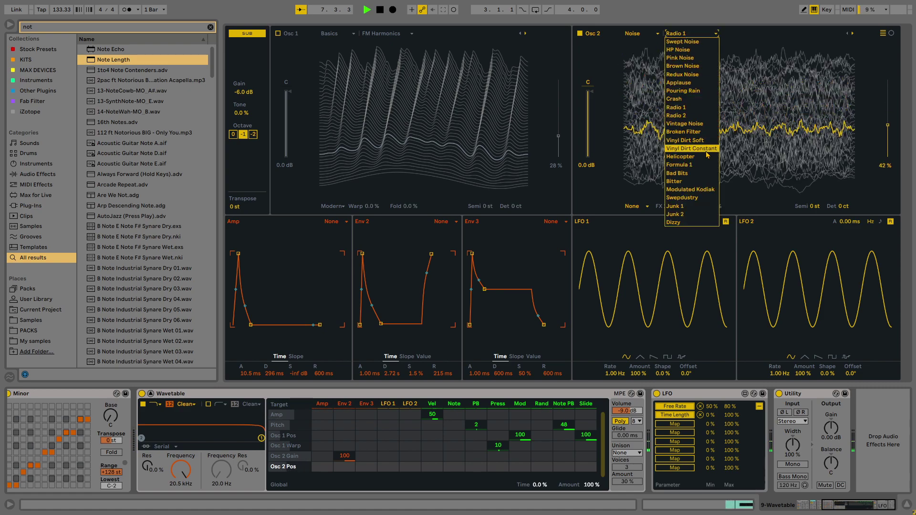
left_click(687, 42)
left_click(688, 35)
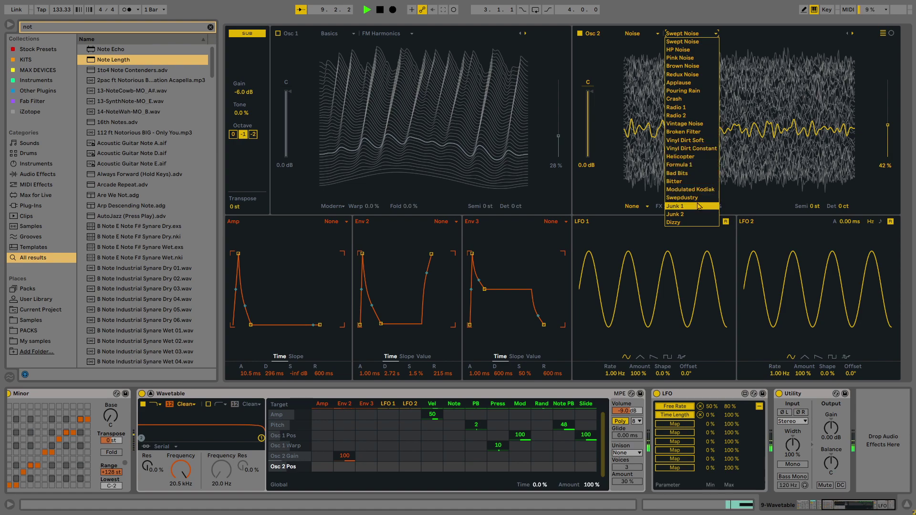
left_click(696, 148)
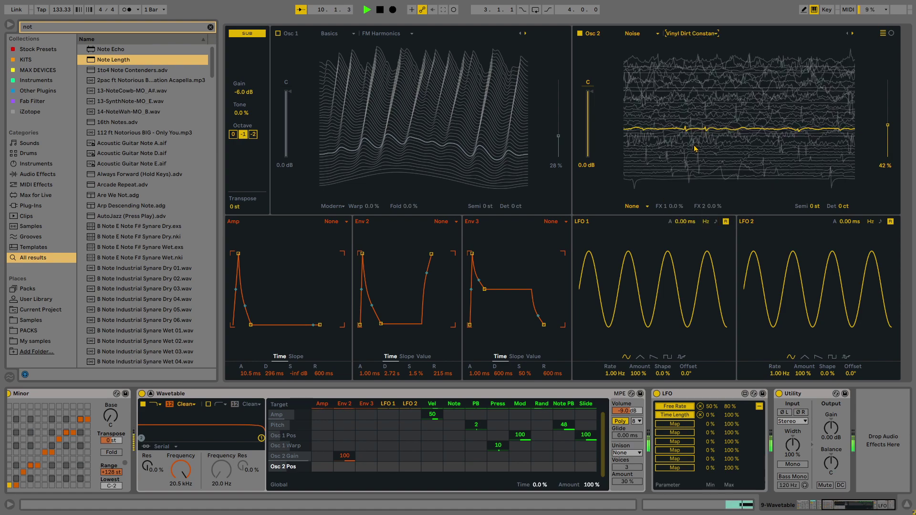
left_click(676, 35)
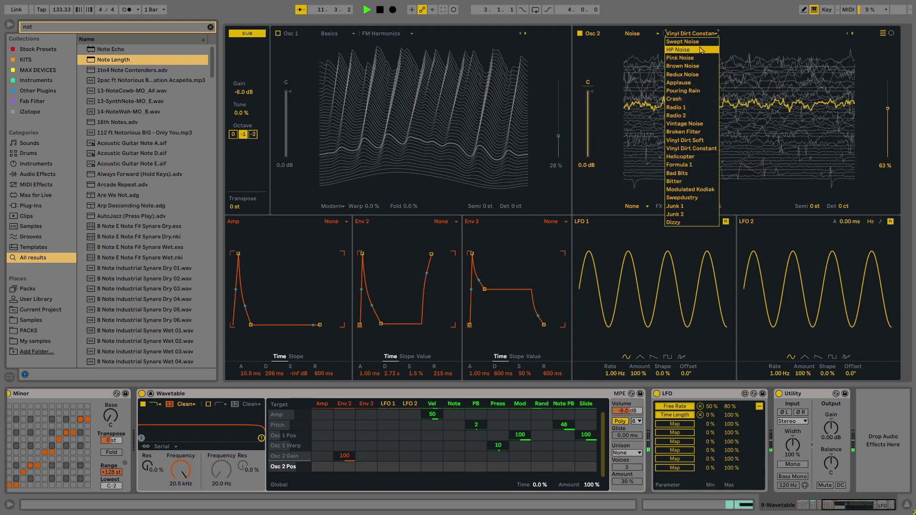
left_click(825, 182)
left_click_drag(764, 141, 764, 169)
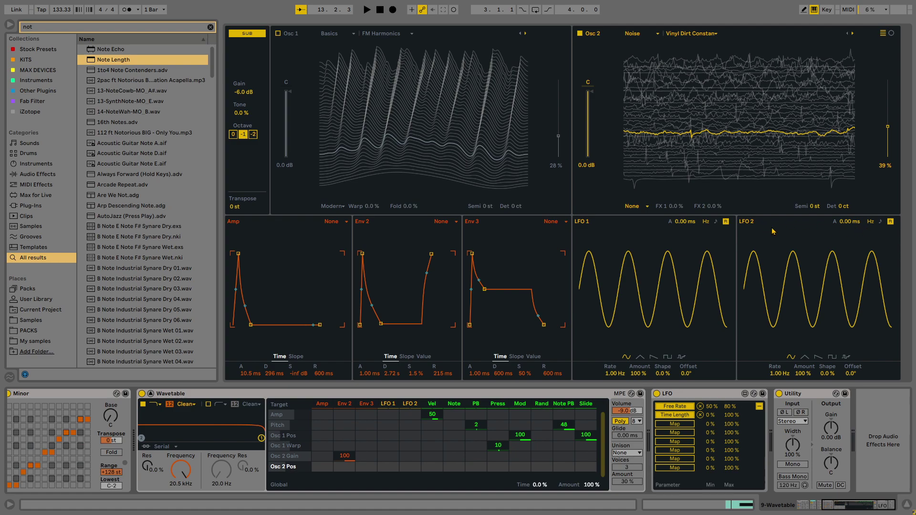
- Set LFO 1 to the random stepped waveform with 0% shape, 79% amount and a tempo-synced 1/16 rate
left_click(682, 357)
left_click_drag(657, 377, 658, 330)
double_click(668, 375)
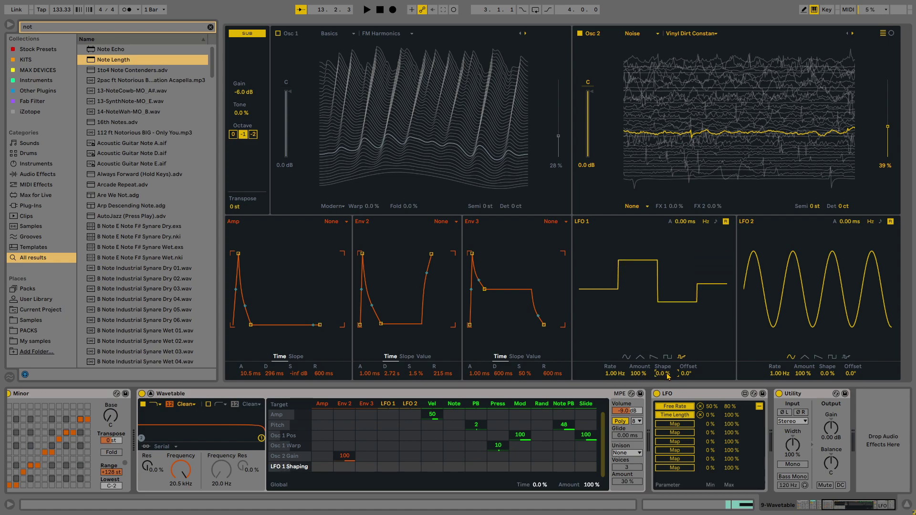
mouse_move(629, 378)
left_mouse_down()
mouse_move(629, 411)
mouse_move(629, 388)
left_mouse_up()
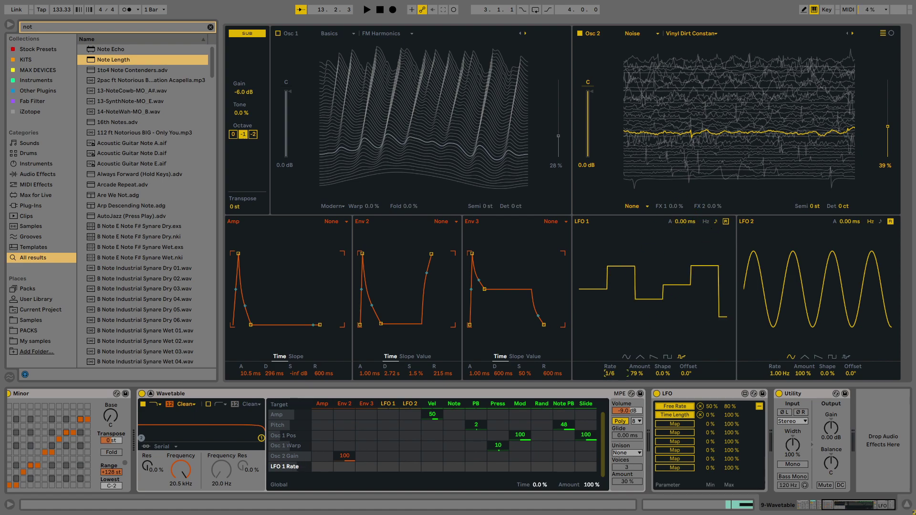
left_click_drag(612, 374, 611, 353)
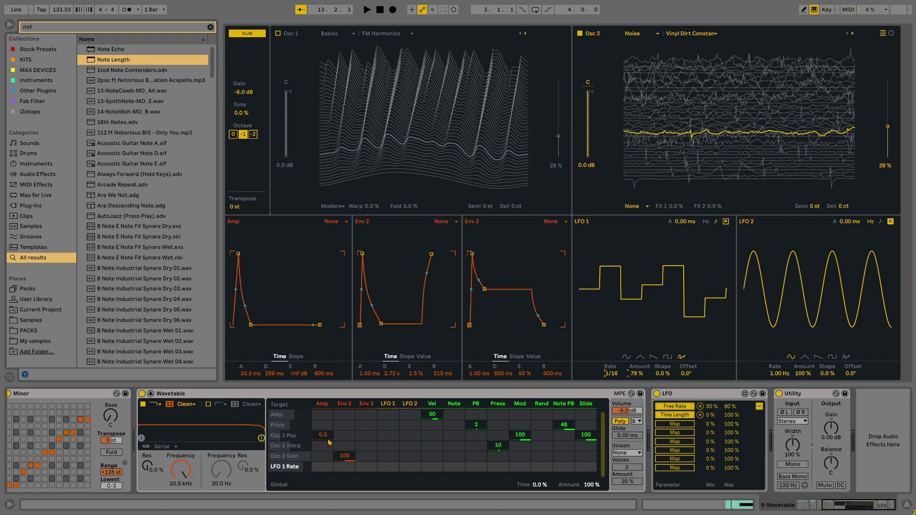
- Set Osc 2's wavetable position to 42% and modulate it with LFO 1 at 100, playing the loop
left_click_drag(671, 129, 695, 135)
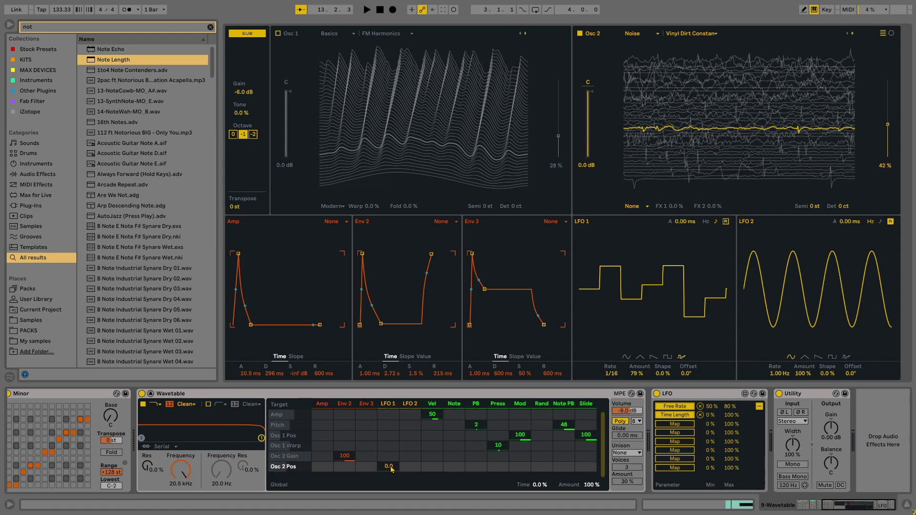
left_click_drag(391, 470, 392, 444)
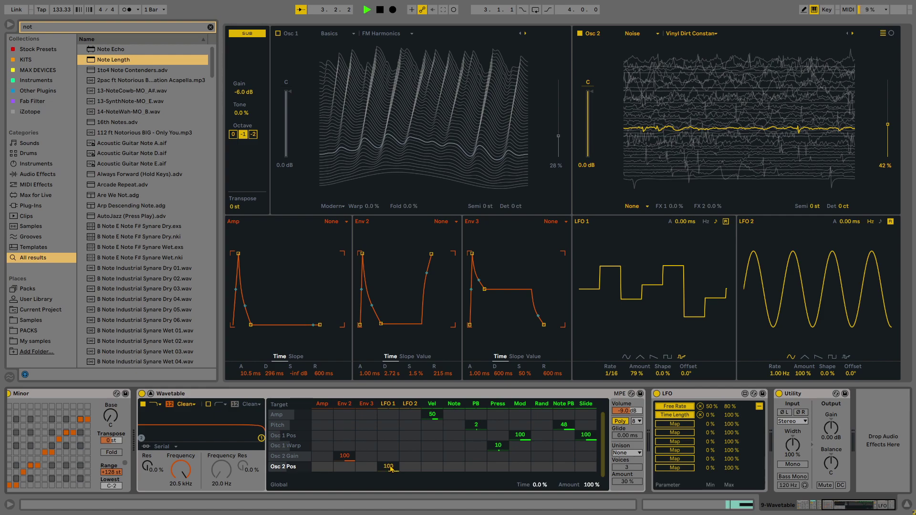
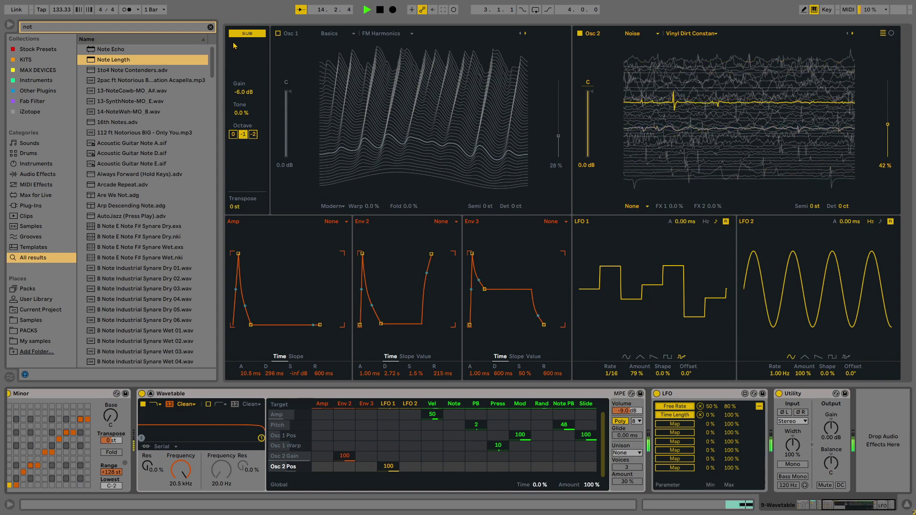
- Turn off the sub oscillator, re-enable Osc 1, and lower its gain to -8.4 dB
left_click(247, 33)
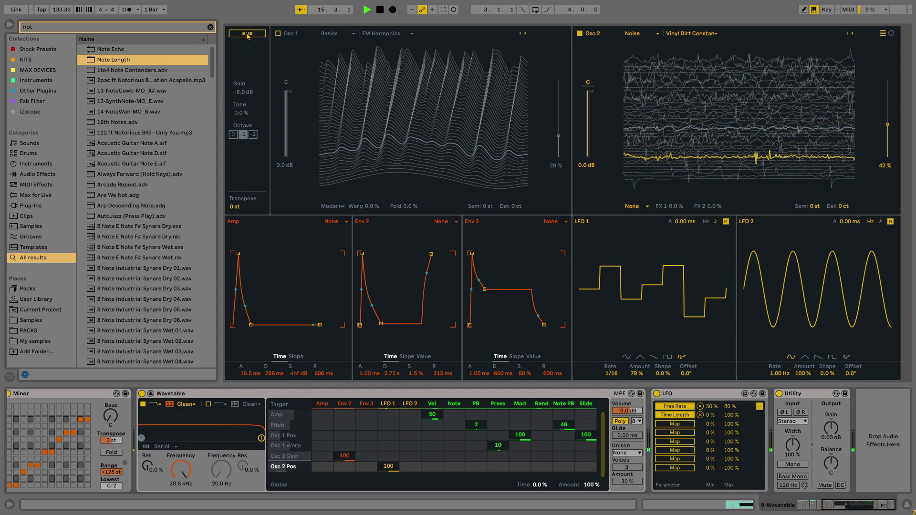
left_click(277, 34)
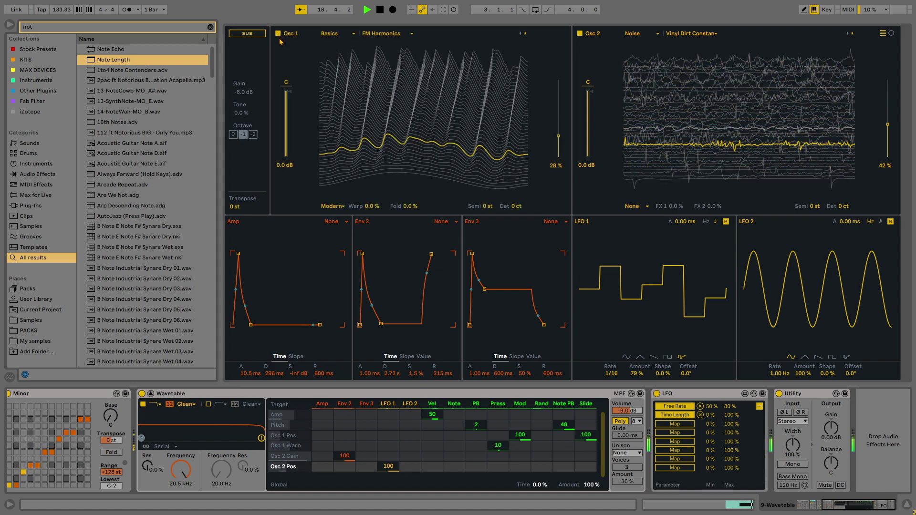
left_click_drag(286, 93, 287, 132)
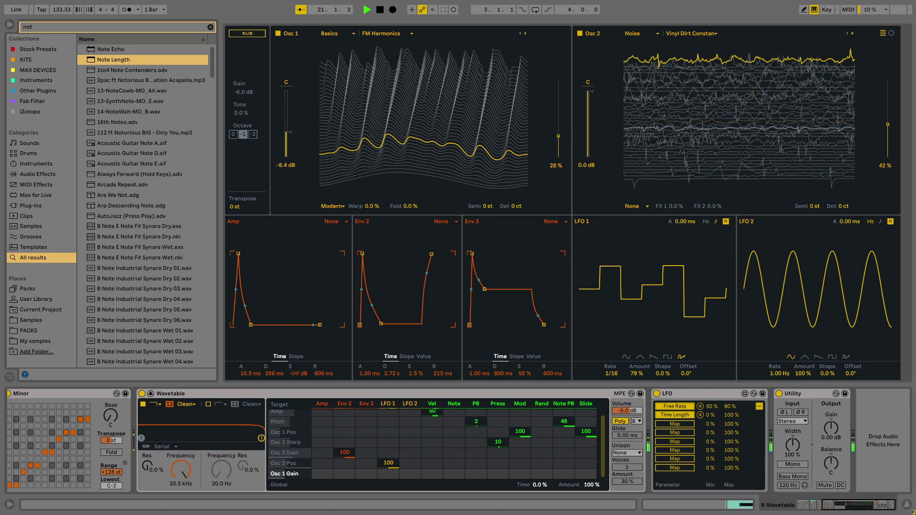
- Detune Osc 1 by 8 ct, set its fold to 32%, and switch Wavetable to mono voicing
left_click_drag(517, 206, 517, 201)
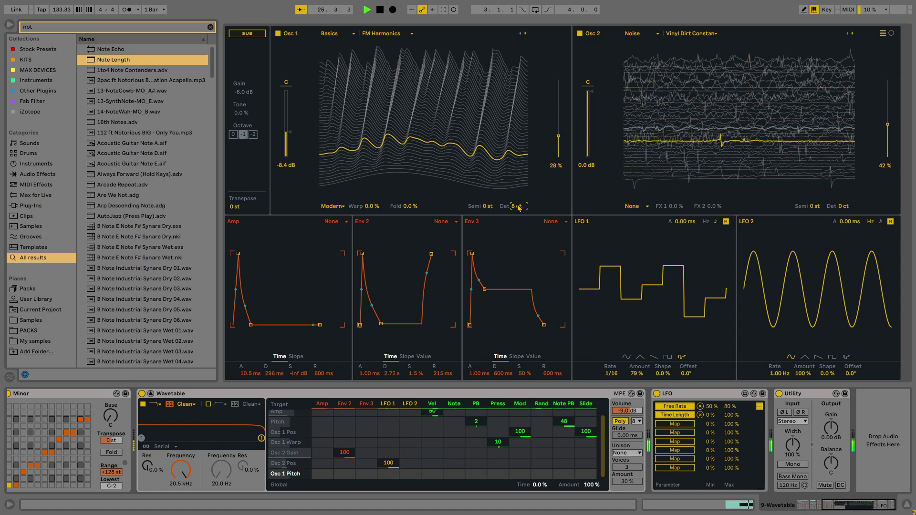
left_click(623, 422)
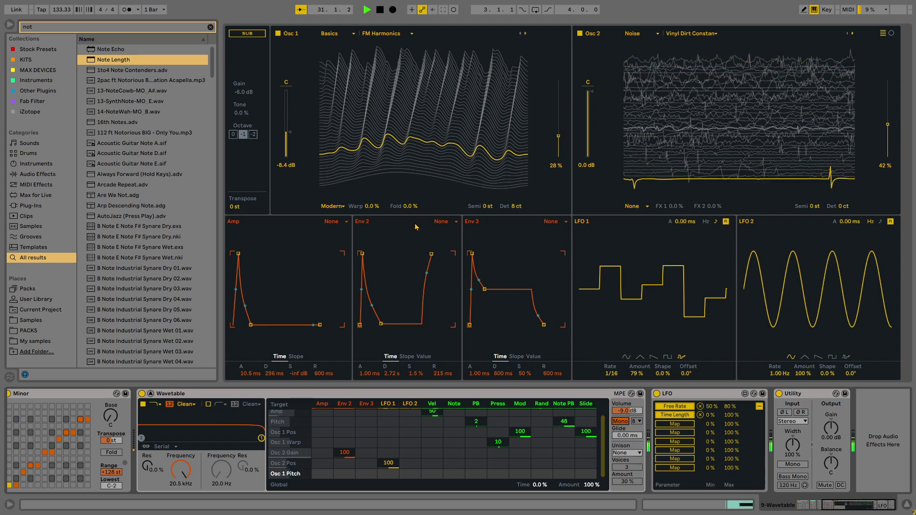
left_click_drag(410, 206, 409, 178)
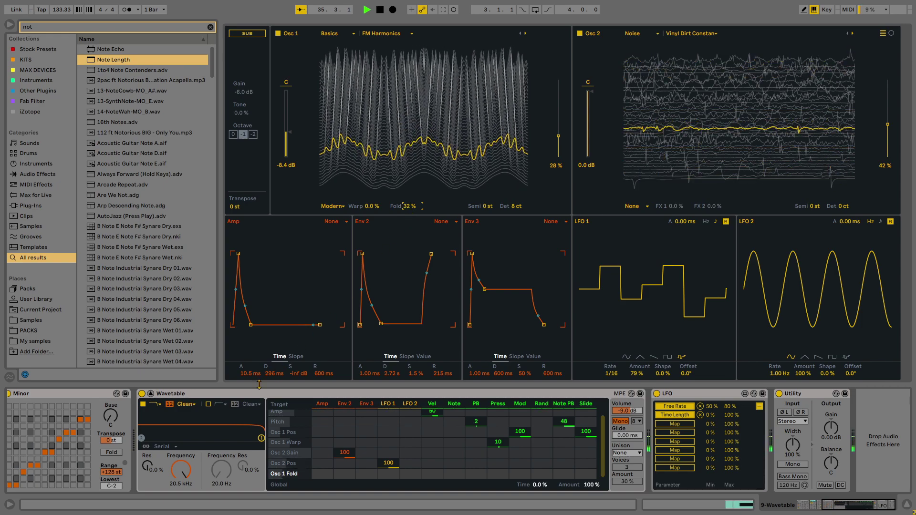
- Set Filter 1 to the morph type and enable Filter 2 in Split routing, at 1.48 kHz and 1.43 kHz with 36% resonance
left_click(194, 404)
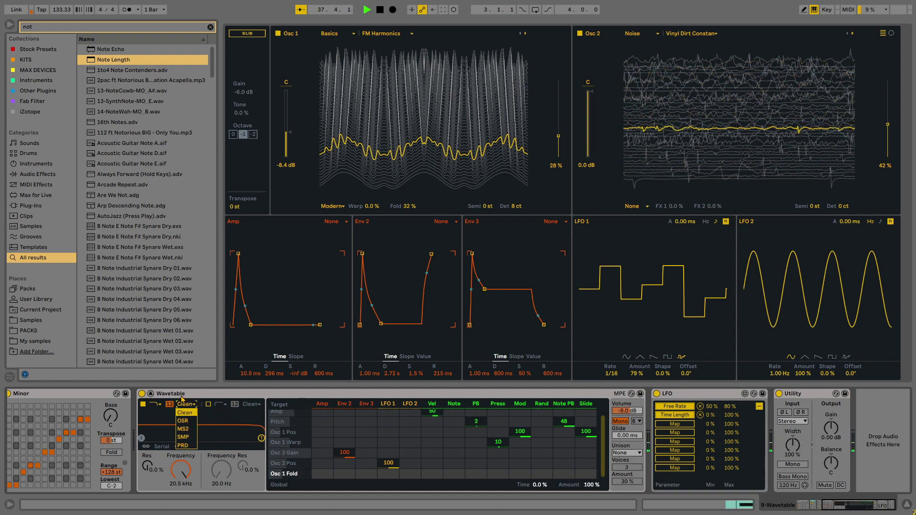
left_click(181, 397)
left_click(155, 404)
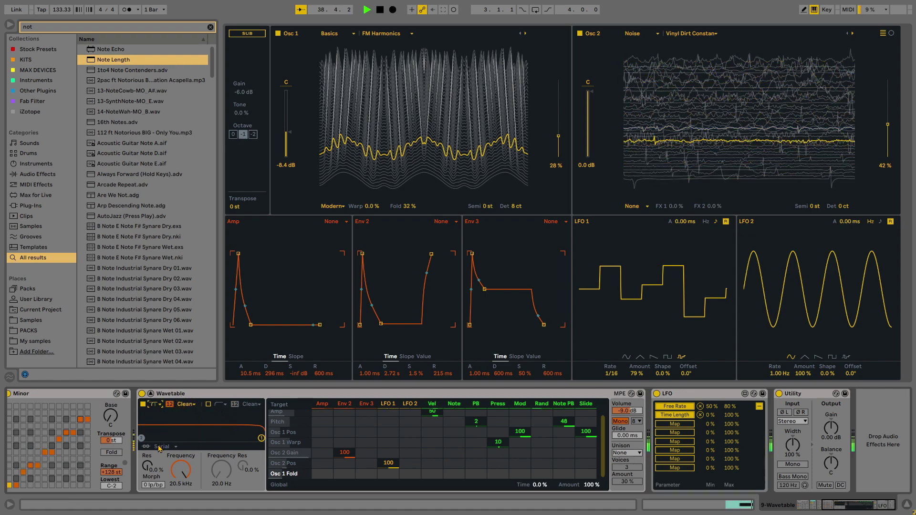
left_click(157, 447)
left_click_drag(240, 438, 215, 430)
key("space")
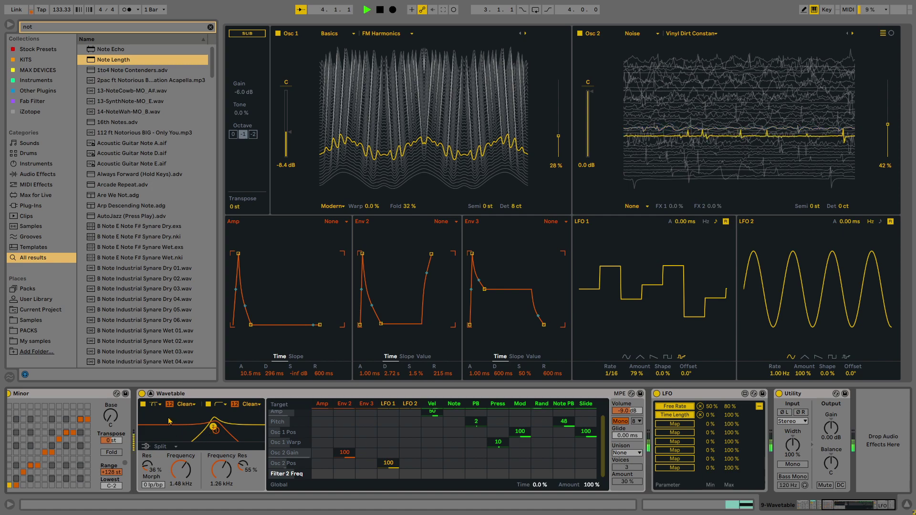
key("space")
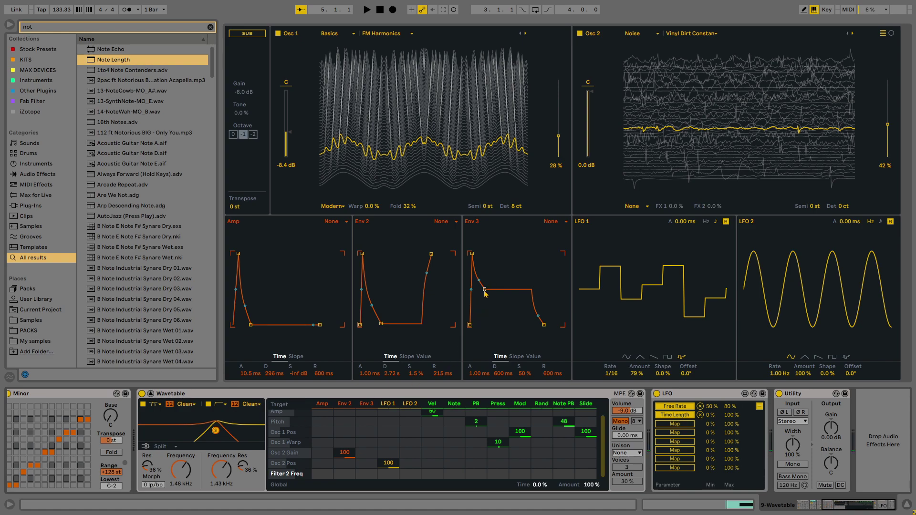
- Shorten Env 3 to 21.8 ms decay with 0% sustain, and raise Filter 2 to 1.63 kHz with -30 Amp envelope modulation
left_click_drag(484, 289, 488, 298)
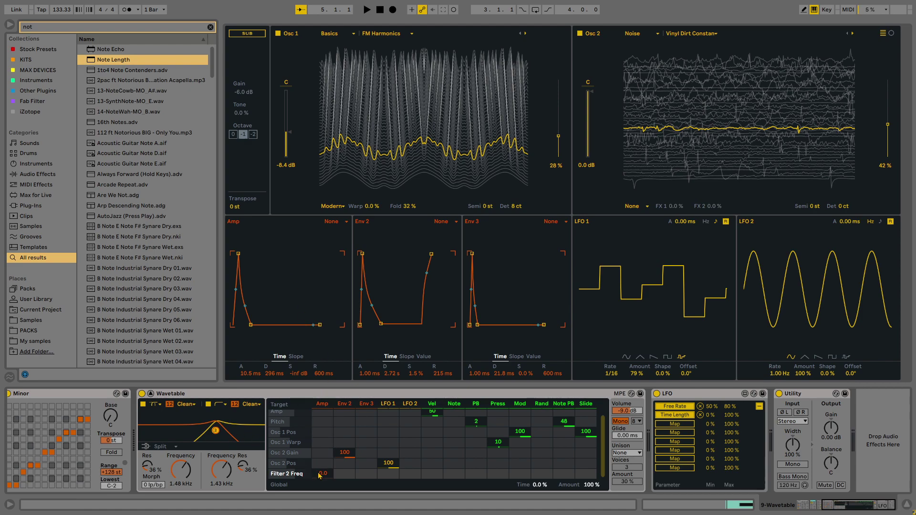
left_click_drag(226, 462, 226, 447)
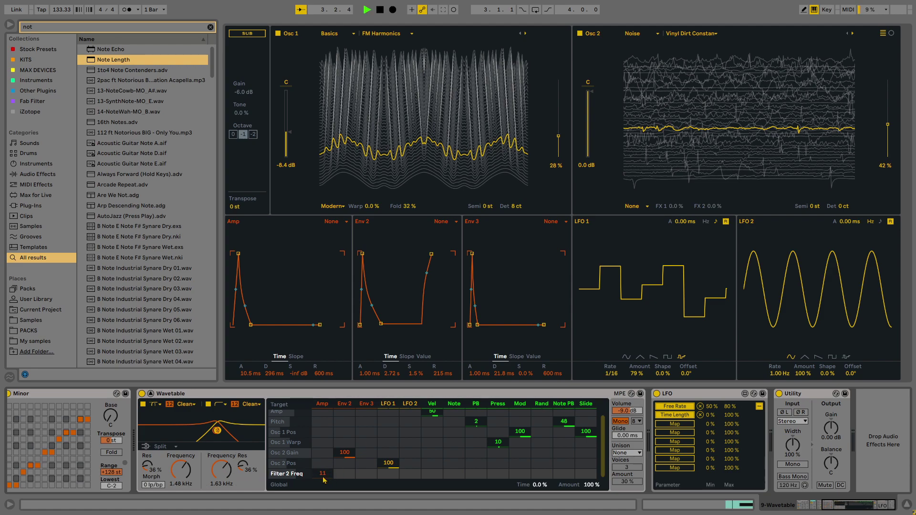
left_click_drag(323, 477, 323, 482)
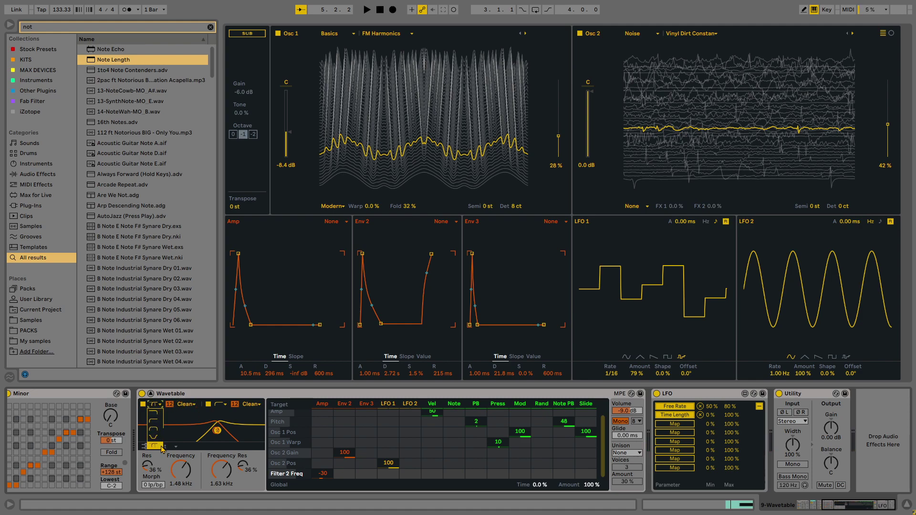
- Set LFO 2 to 0.08 Hz with retrigger off and modulate Filter 1 Morph with it at 84
left_click_drag(158, 481, 158, 464)
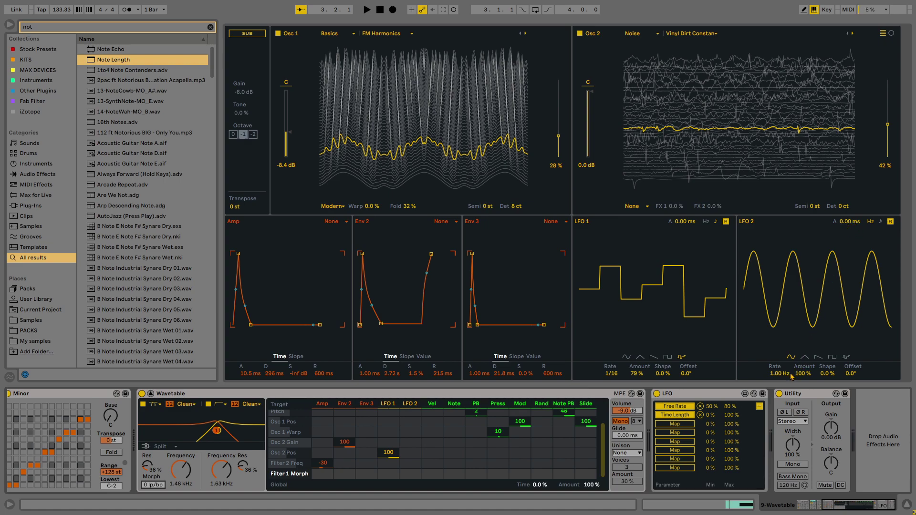
left_click_drag(788, 375, 788, 422)
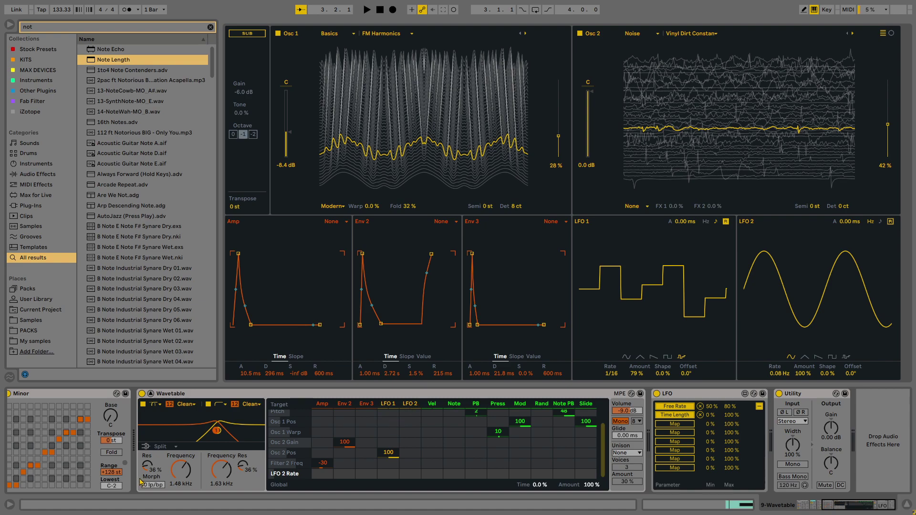
left_click(154, 485)
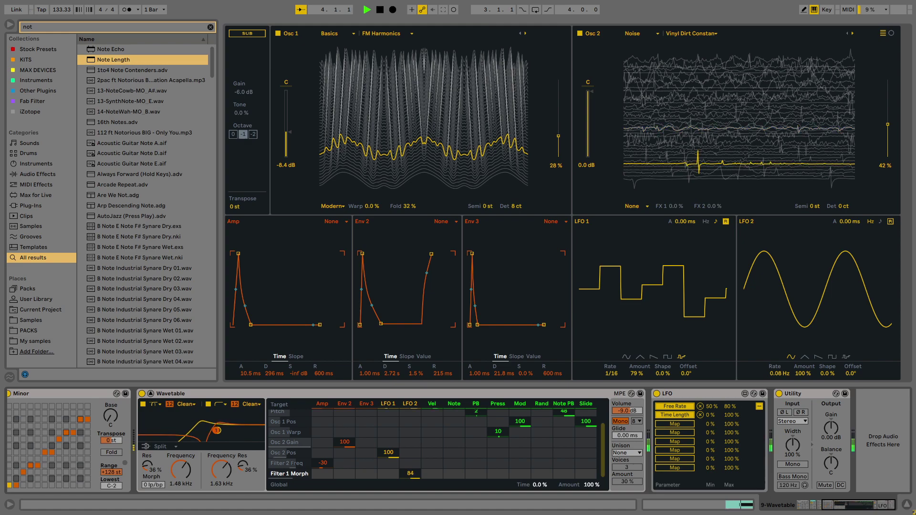
left_click_drag(407, 475, 407, 477)
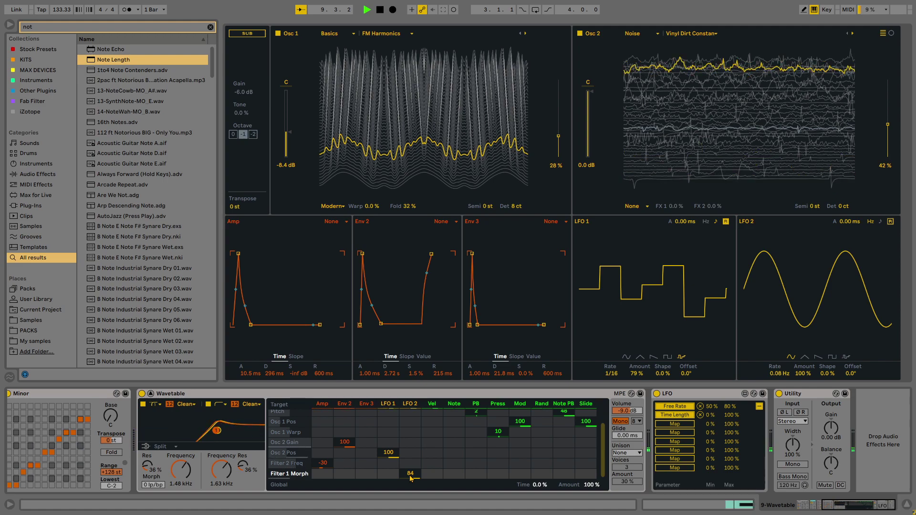
- Try LFO 2 depths of 56 and 100 on Filter 1 Morph while varying LFO 2's amount, and remove the modulation
left_click(389, 474)
left_click_drag(410, 474, 410, 488)
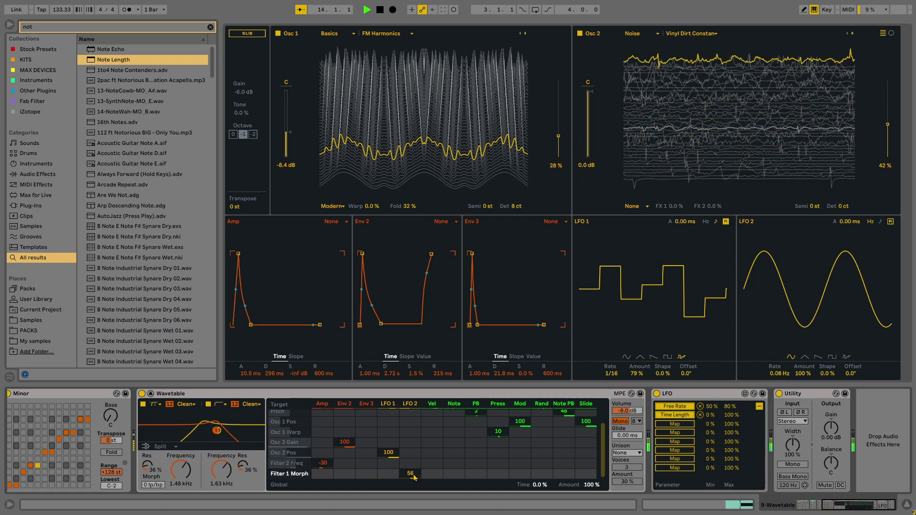
mouse_move(413, 478)
left_mouse_down()
mouse_move(414, 514)
mouse_move(414, 466)
left_mouse_up()
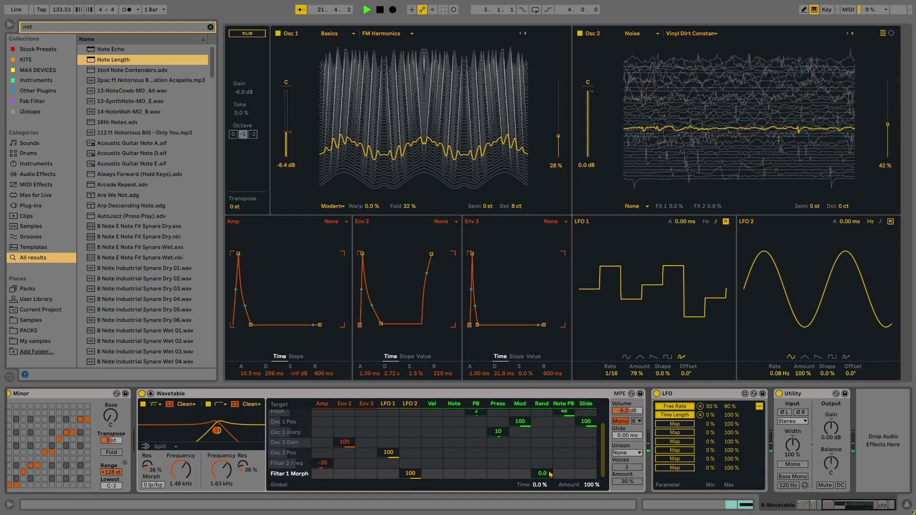
left_click(804, 374)
left_click_drag(804, 374, 804, 415)
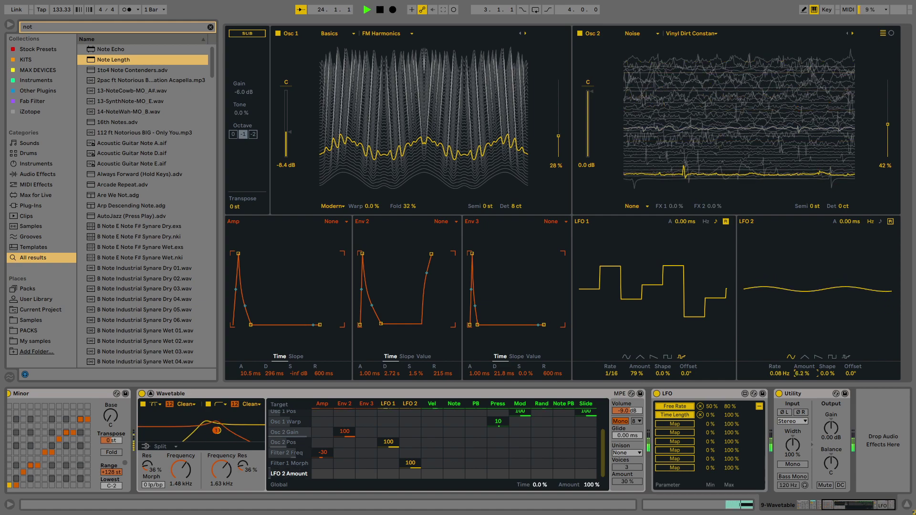
left_click_drag(805, 416, 804, 374)
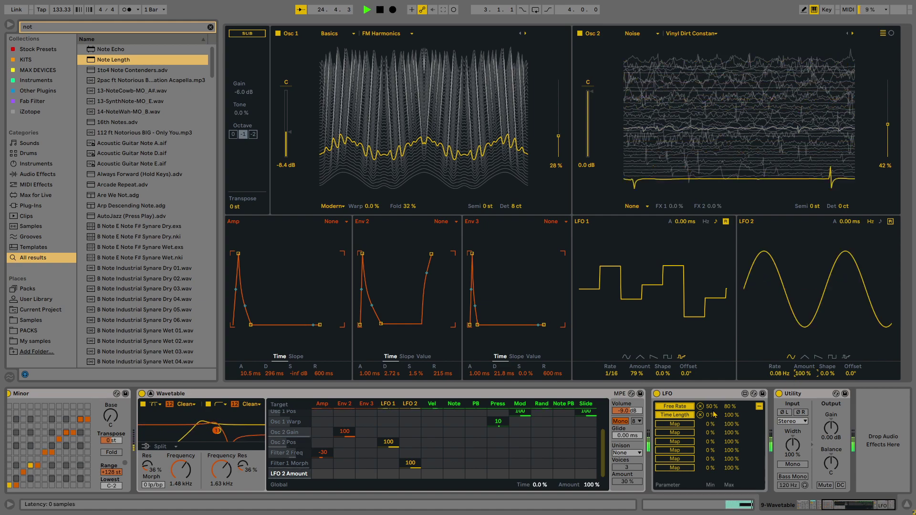
double_click(409, 465)
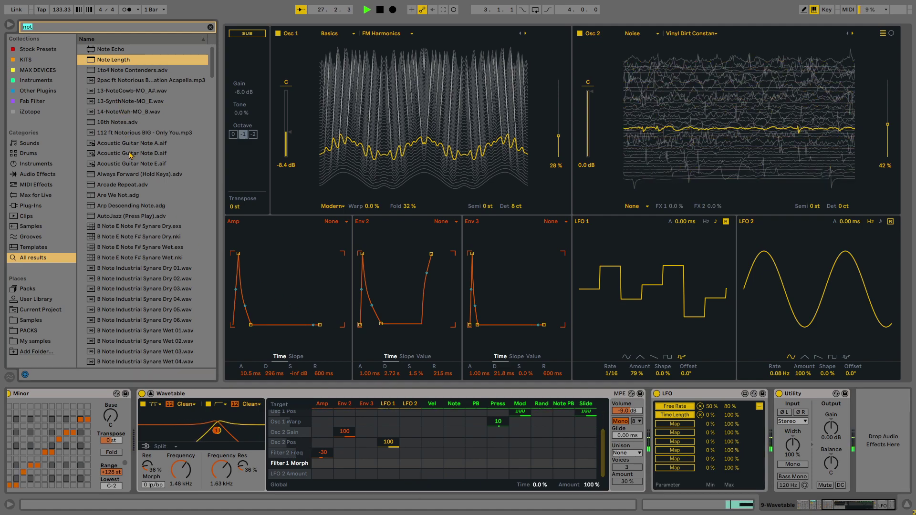
- Search the browser for "lfo" and add a second LFO device to the 9 Wavetable track
key("BackSpace")
key("BackSpace")
key("BackSpace")
type("lfo")
double_click(105, 60)
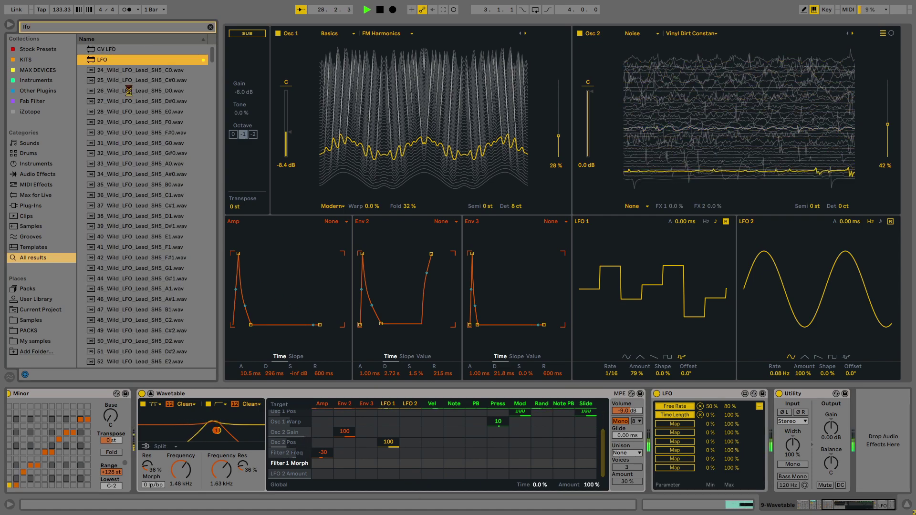
- Map the second LFO to Filter 1 Morph at a rate of 0.18 Hz, and lower Filter 1's frequency to 435 Hz
left_click_drag(767, 404, 707, 411)
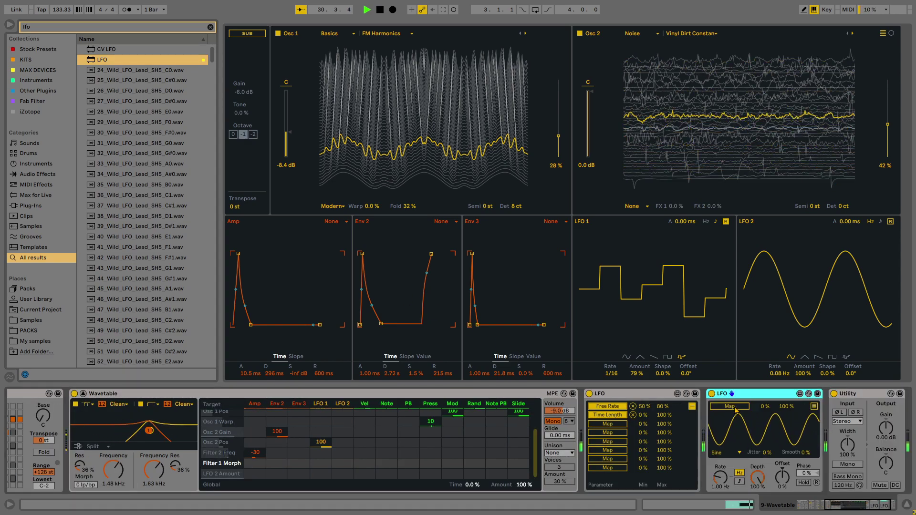
mouse_move(726, 473)
left_mouse_down()
mouse_move(726, 492)
mouse_move(726, 460)
left_mouse_up()
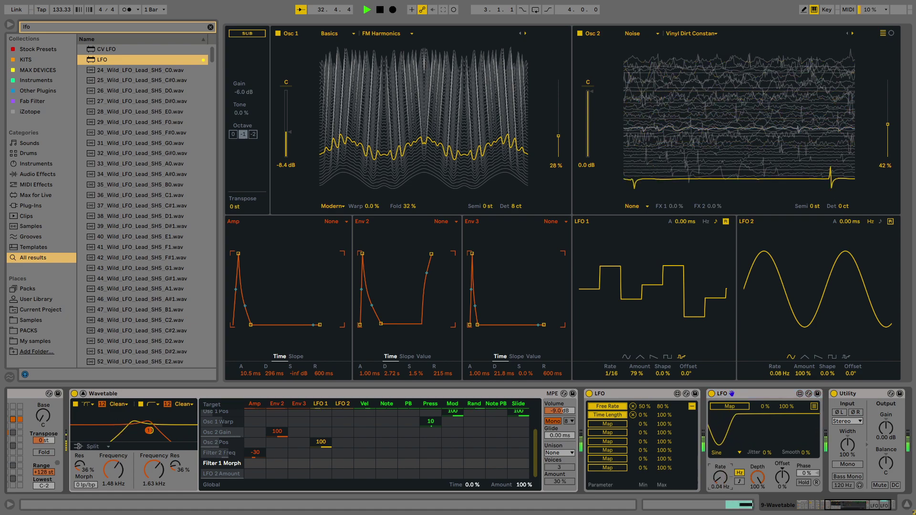
left_click(98, 485)
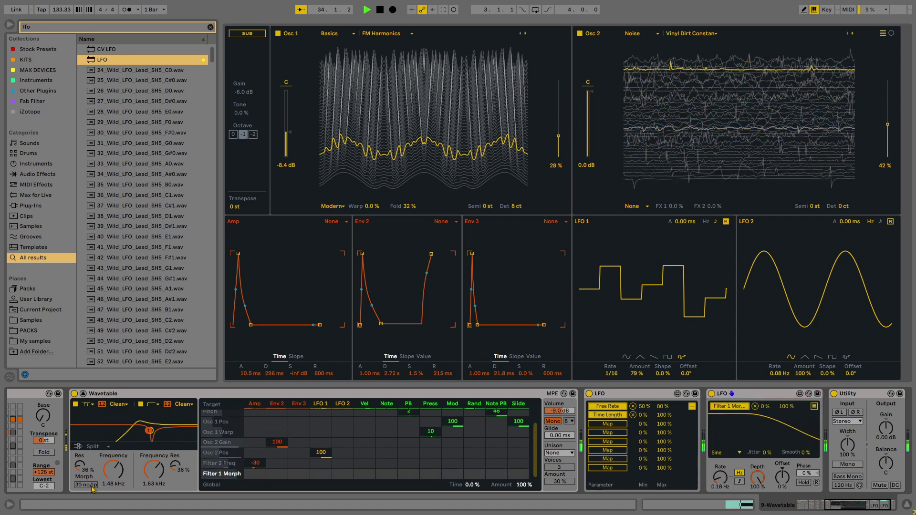
left_click_drag(113, 470, 113, 488)
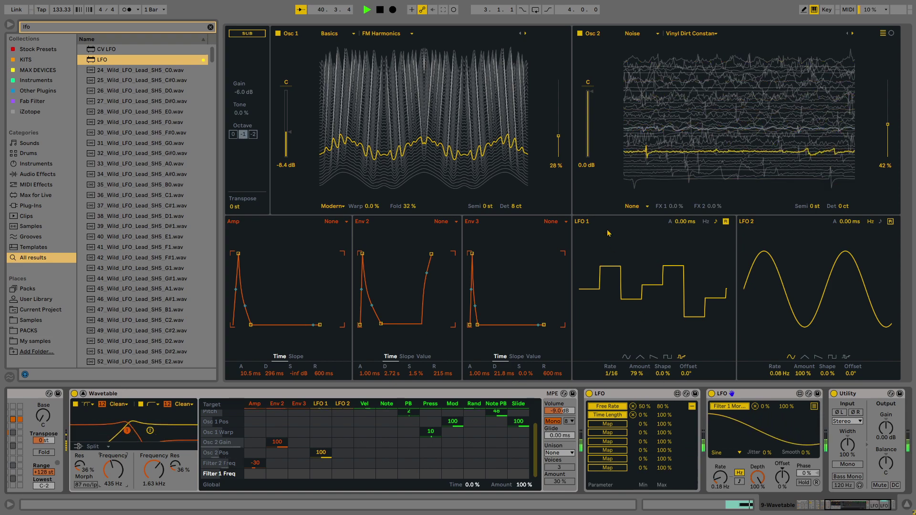
- Map the second LFO to Osc 1's fold as well, with a 0% to 60% range
left_click_drag(405, 206, 406, 206)
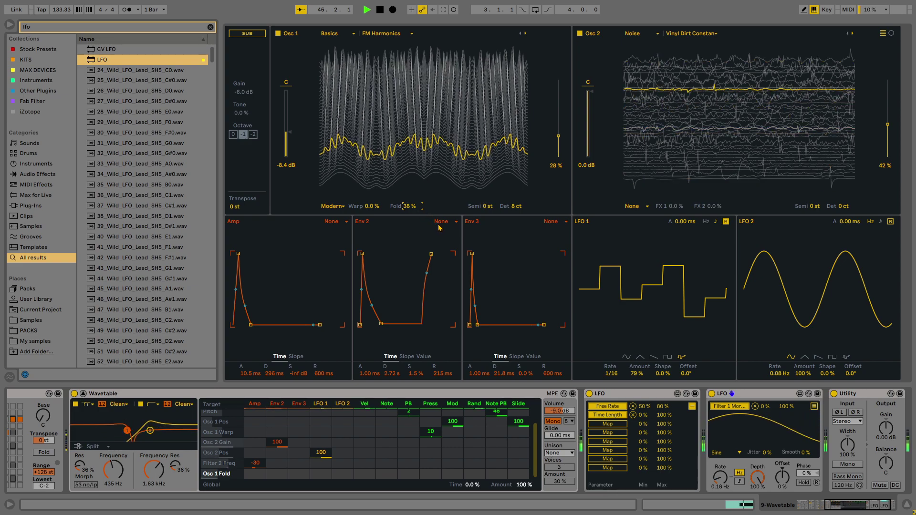
left_click(814, 406)
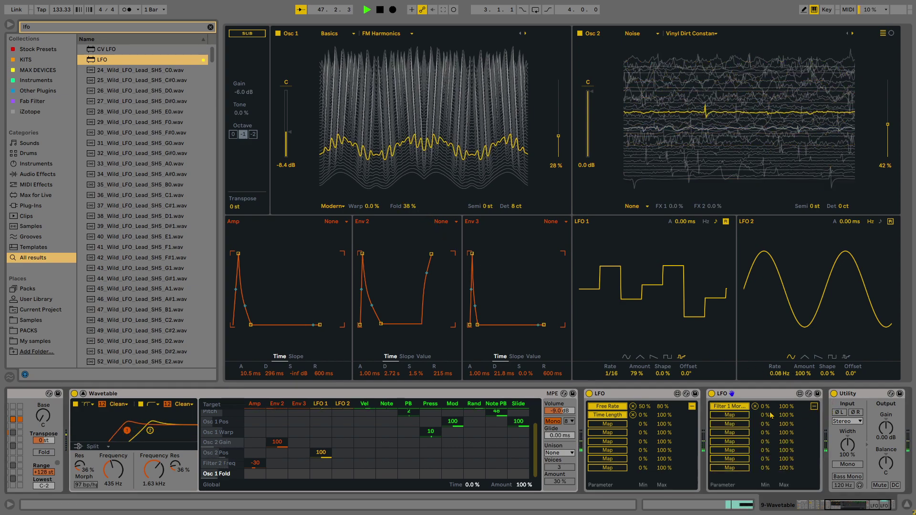
left_click(748, 416)
left_click(406, 206)
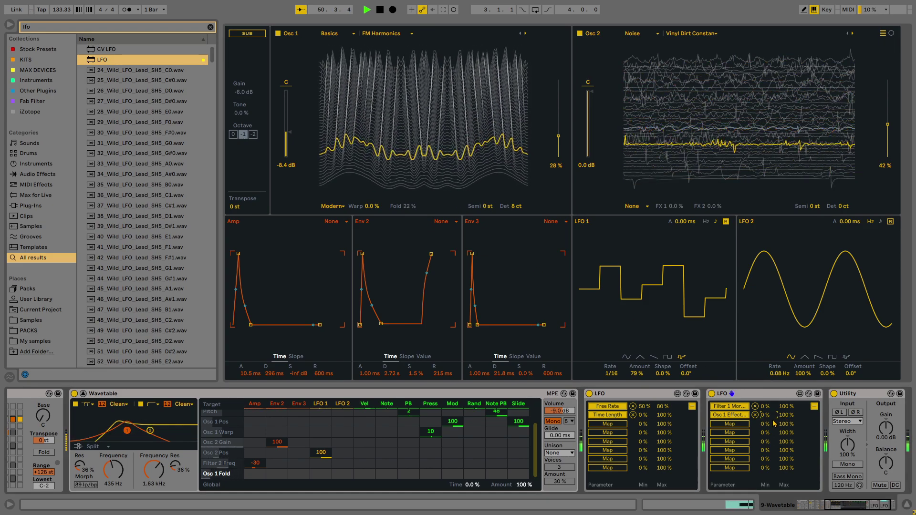
mouse_move(772, 420)
left_mouse_down()
mouse_move(772, 410)
mouse_move(786, 424)
left_mouse_up()
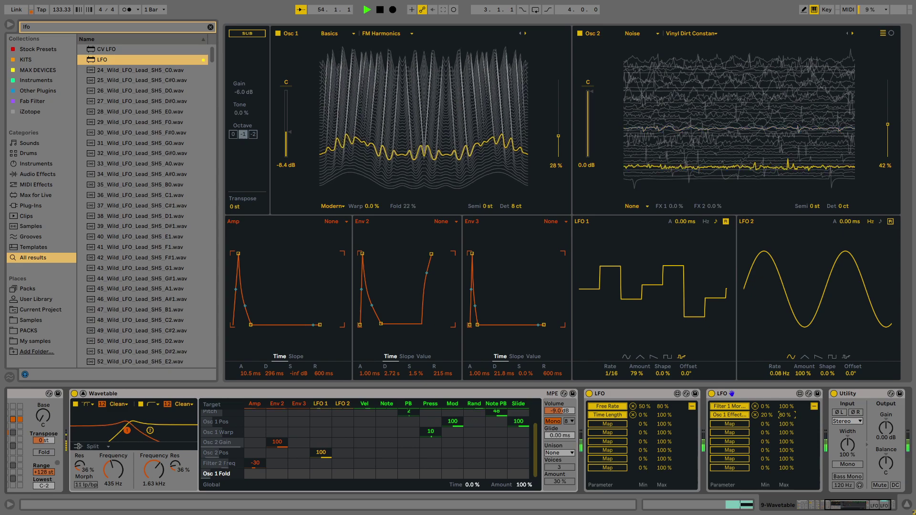
mouse_move(773, 417)
left_mouse_down()
mouse_move(773, 426)
mouse_move(788, 428)
left_mouse_up()
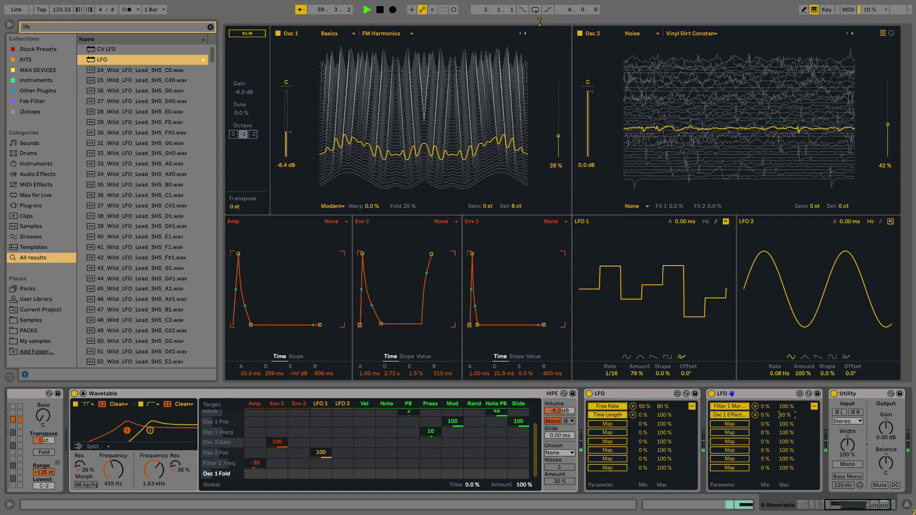
- Collapse the expanded Wavetable view and delete the Utility device from the 9 Wavetable track
left_click_drag(539, 22, 573, 229)
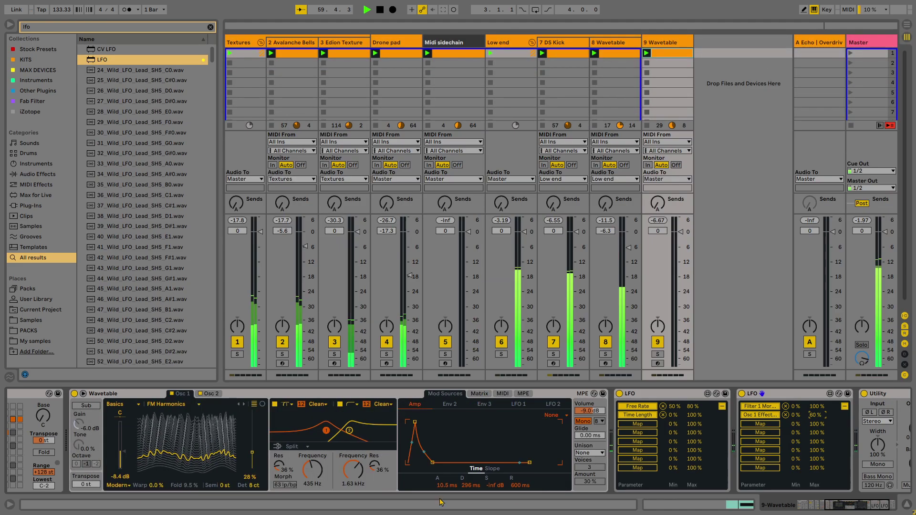
left_click(805, 504)
left_click(822, 398)
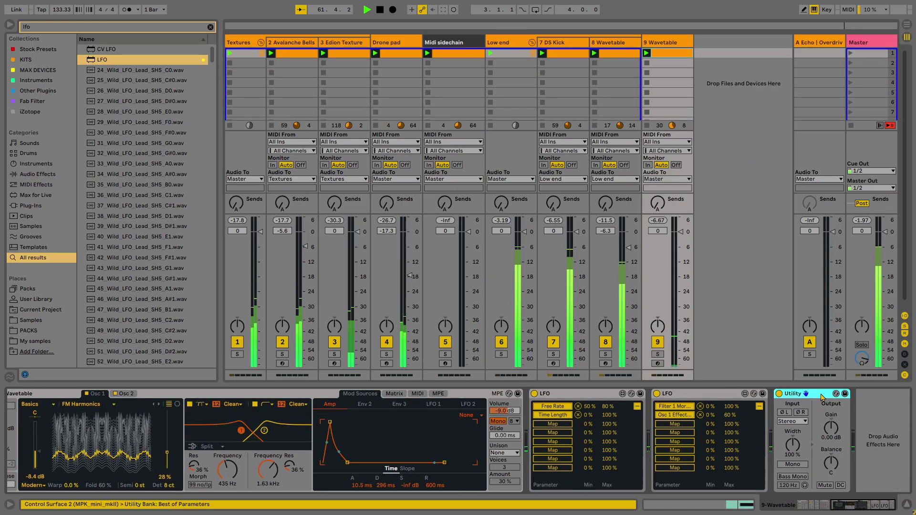
key("Delete")
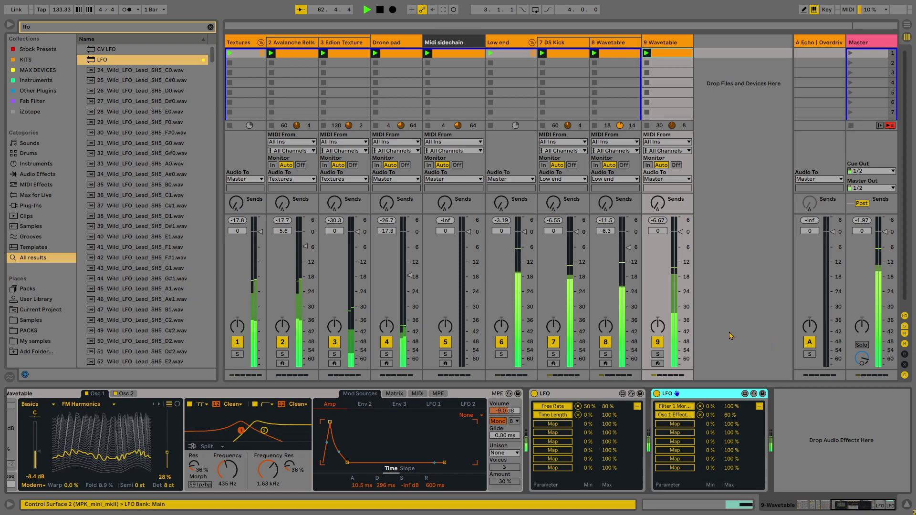
- Search the browser for "rever", add Hybrid Reverb to the 9 Wavetable track and set its Dry/Wet to 100%
key("ctrl+f")
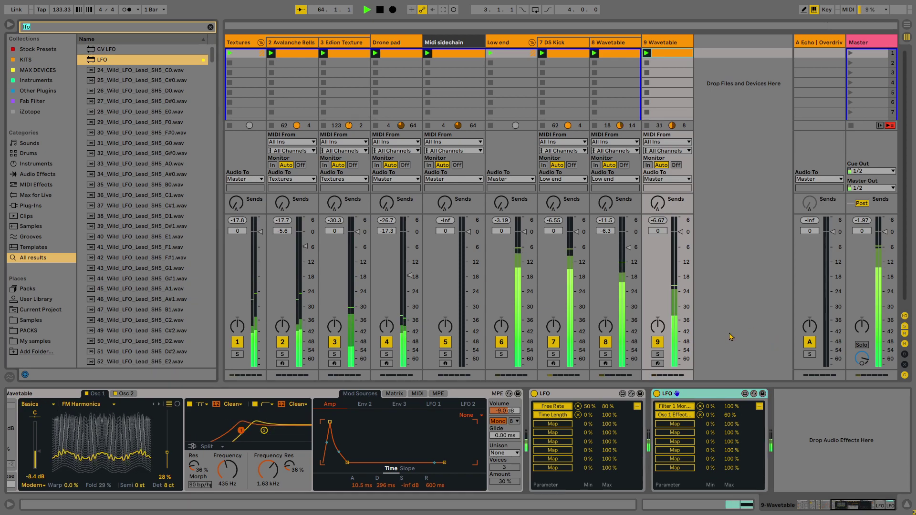
type("rever")
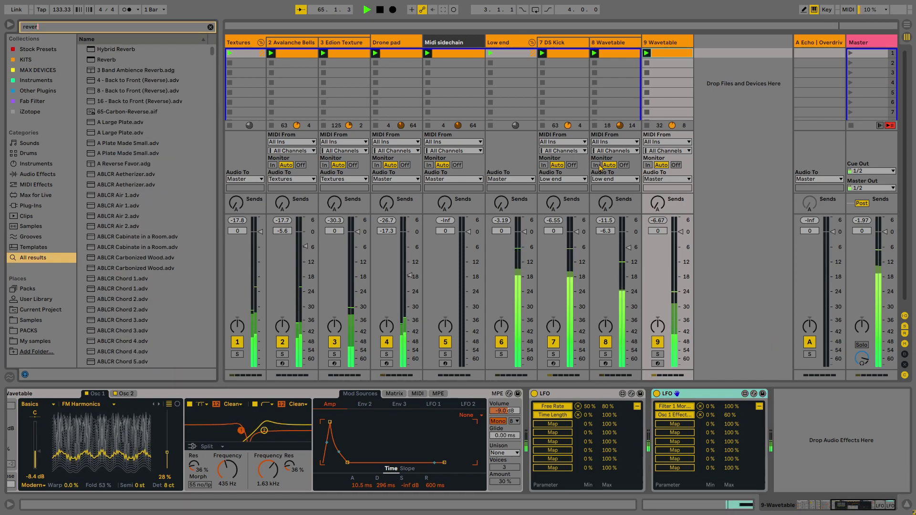
key("Down")
key("Return")
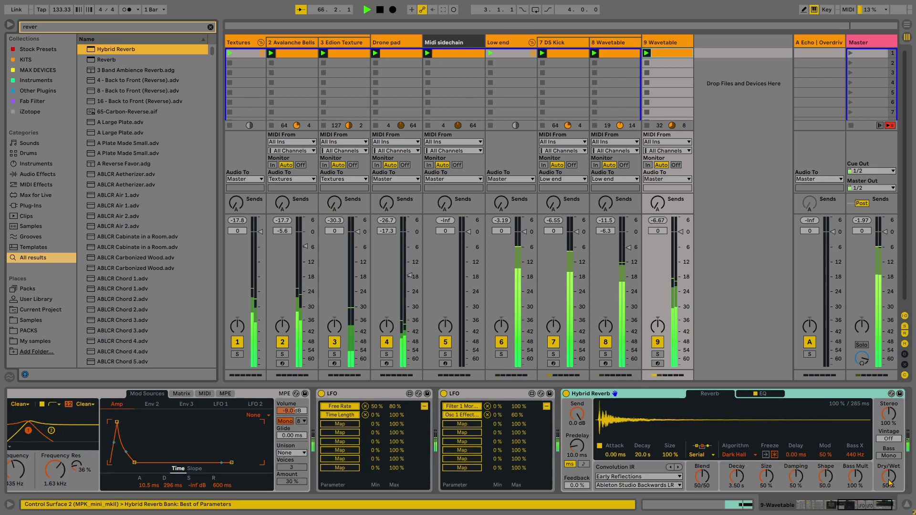
left_click_drag(889, 480, 888, 432)
left_click(882, 502)
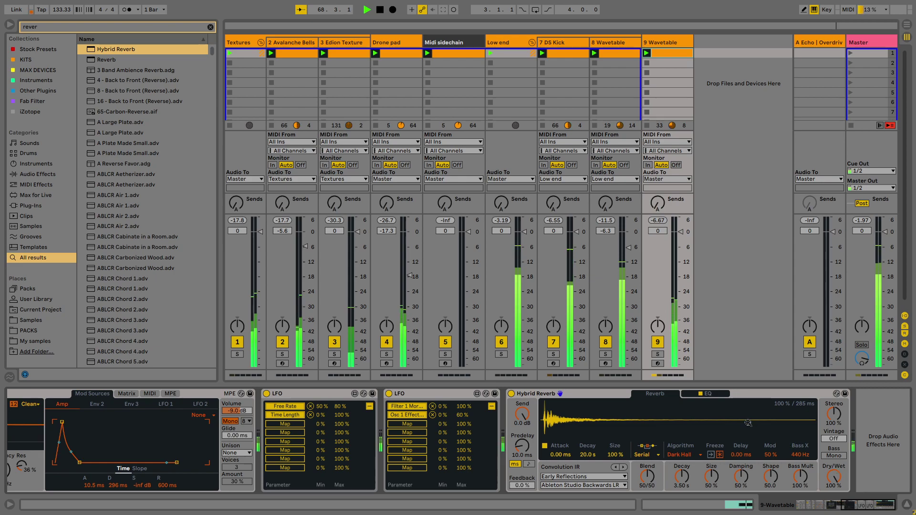
left_click(704, 396)
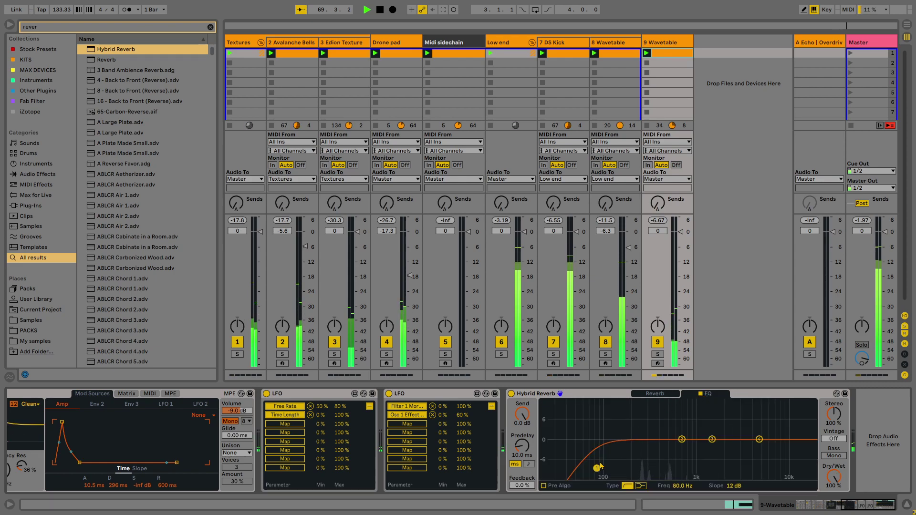
left_click(655, 395)
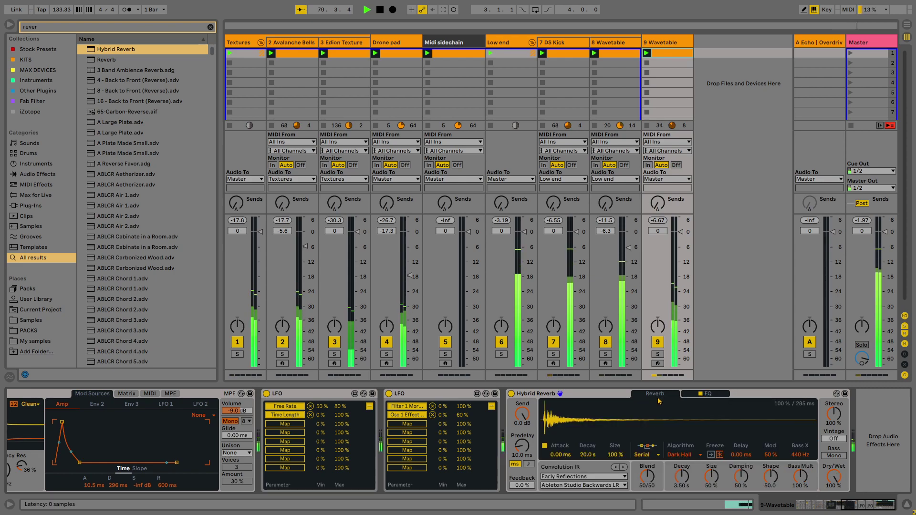
left_click(662, 53)
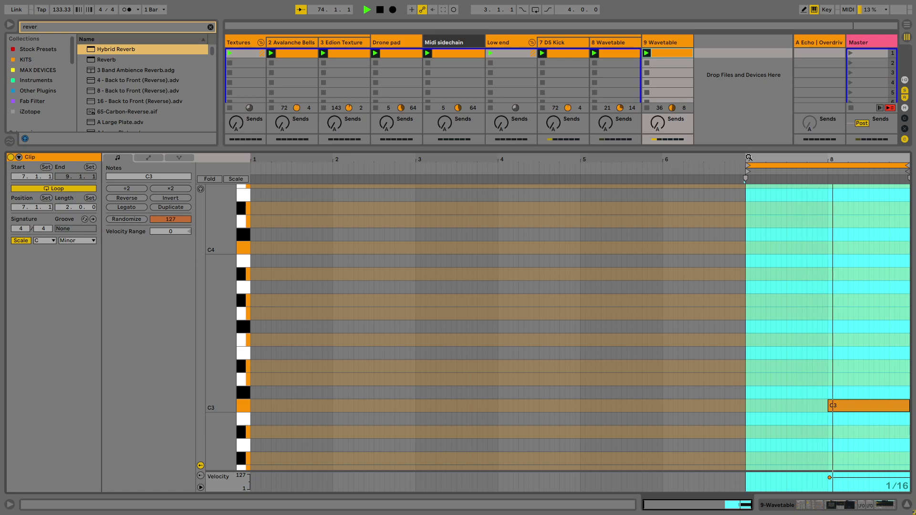
double_click(661, 43)
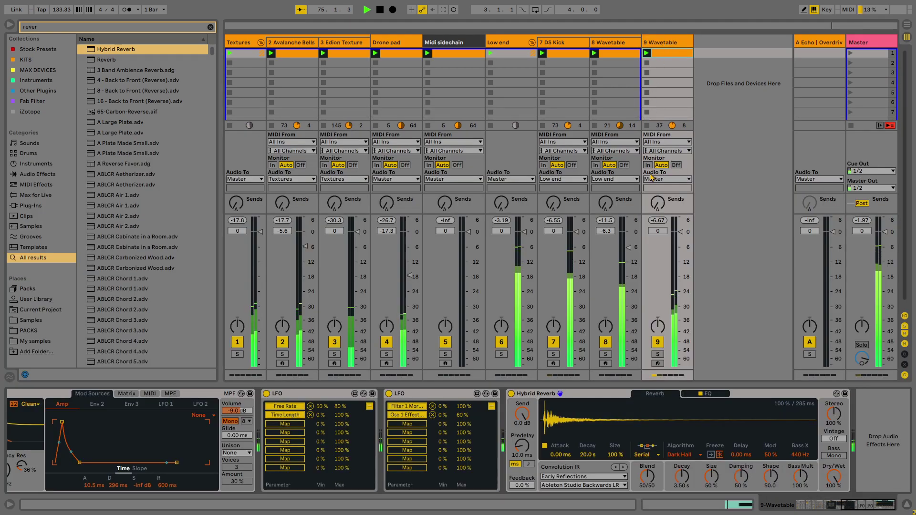
key("shift+Tab")
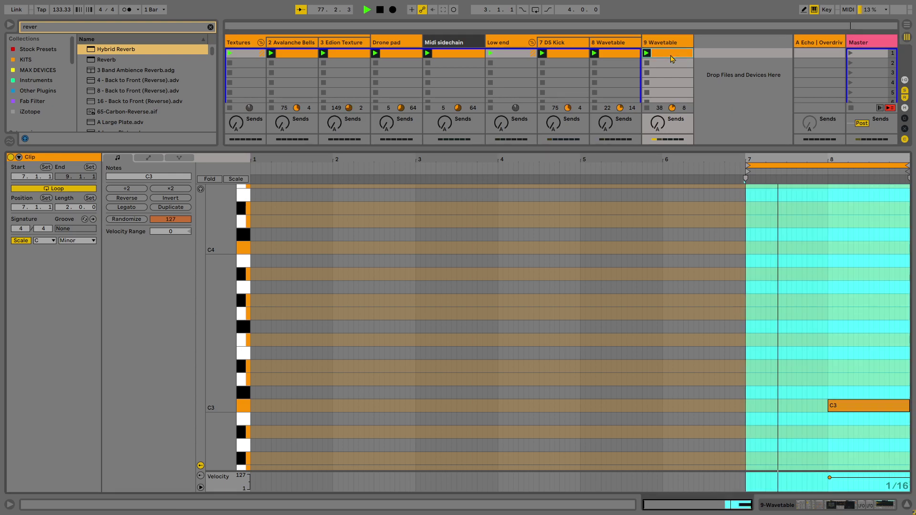
left_click(661, 43)
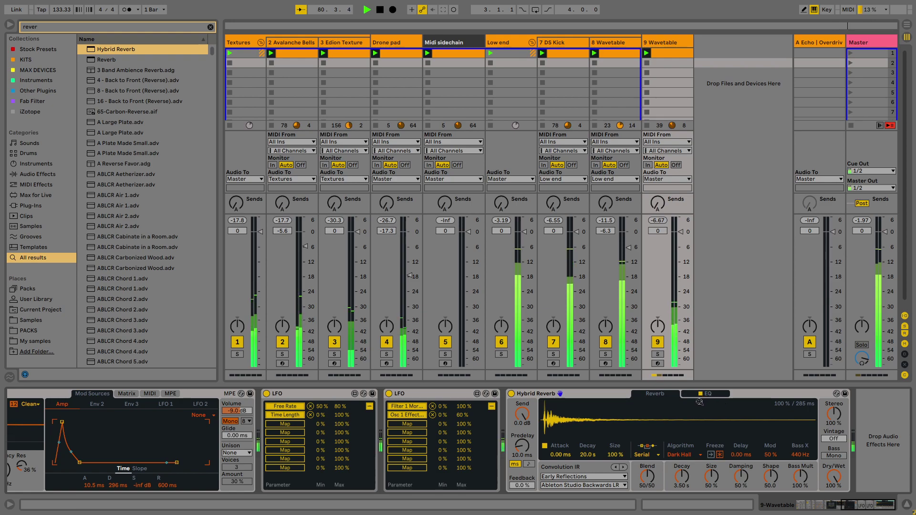
- Switch Hybrid Reverb's routing to Convolution and choose the Bigger Spaces impulse response category with Arena Hall 20s
left_click(645, 456)
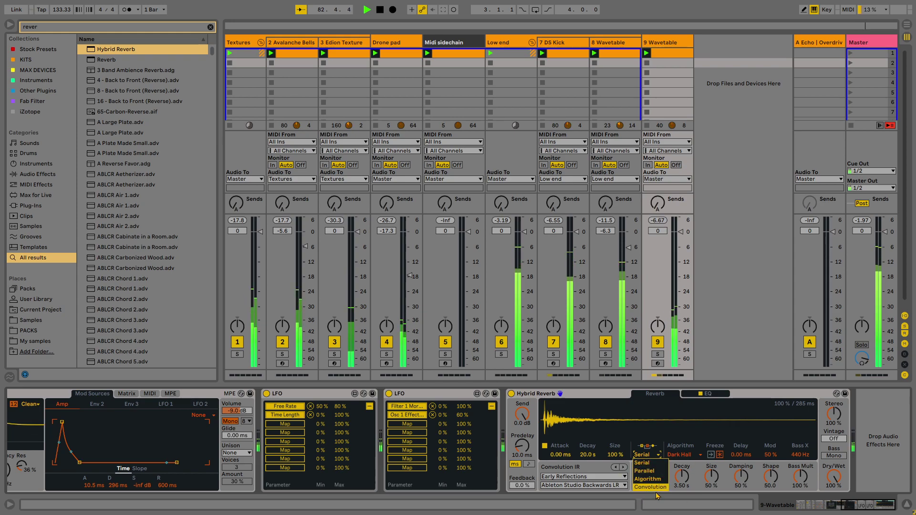
left_click(652, 488)
left_click(582, 477)
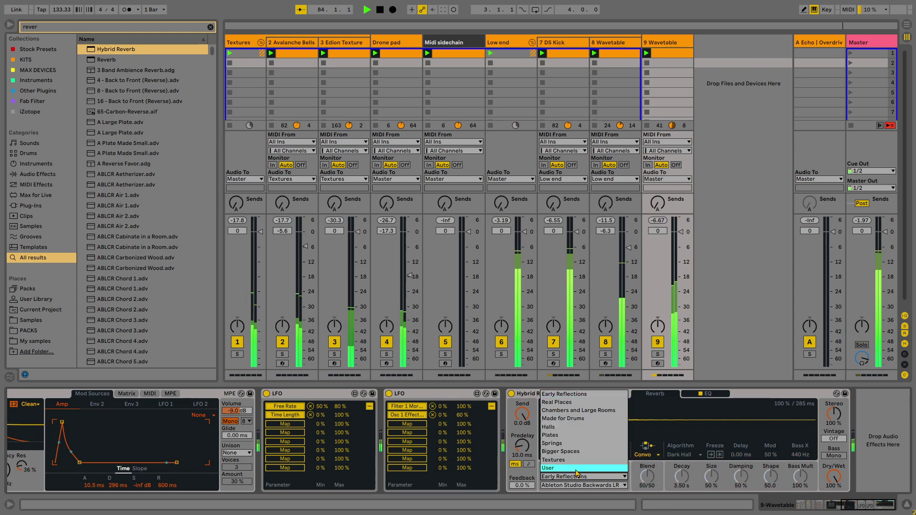
left_click(561, 452)
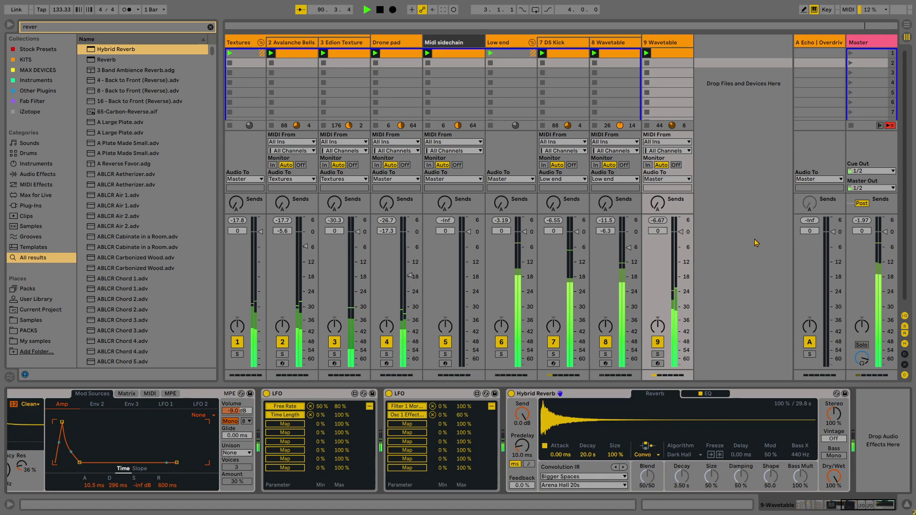
double_click(680, 55)
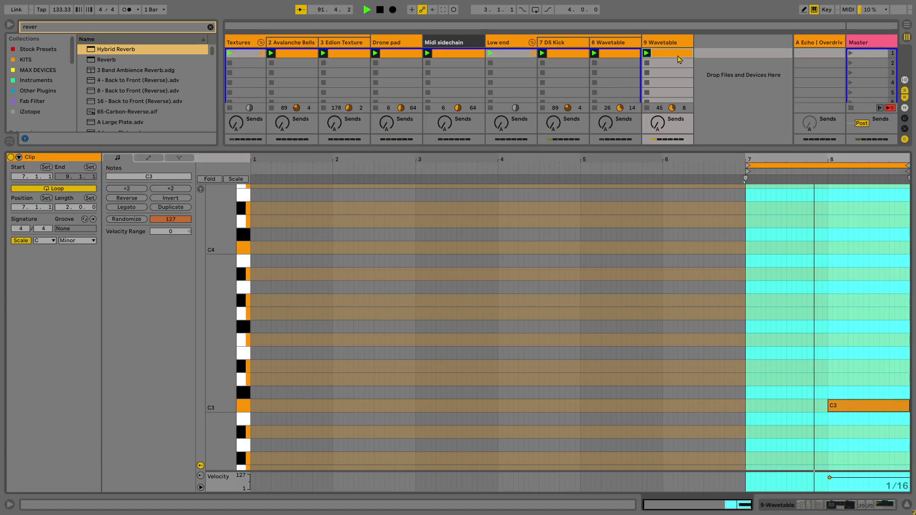
left_click(673, 46)
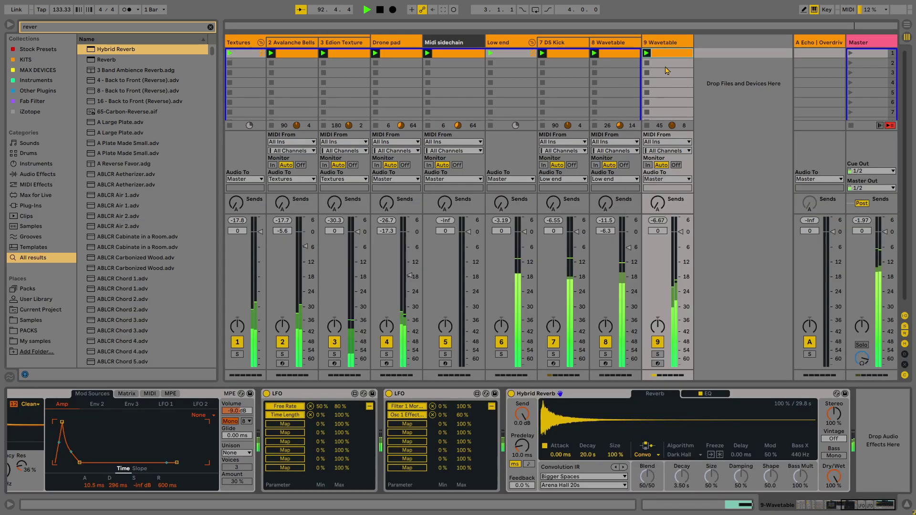
- Search the browser for "amp", add an Amp device after Hybrid Reverb and set its Dry/Wet to 70.6%
left_click(875, 439)
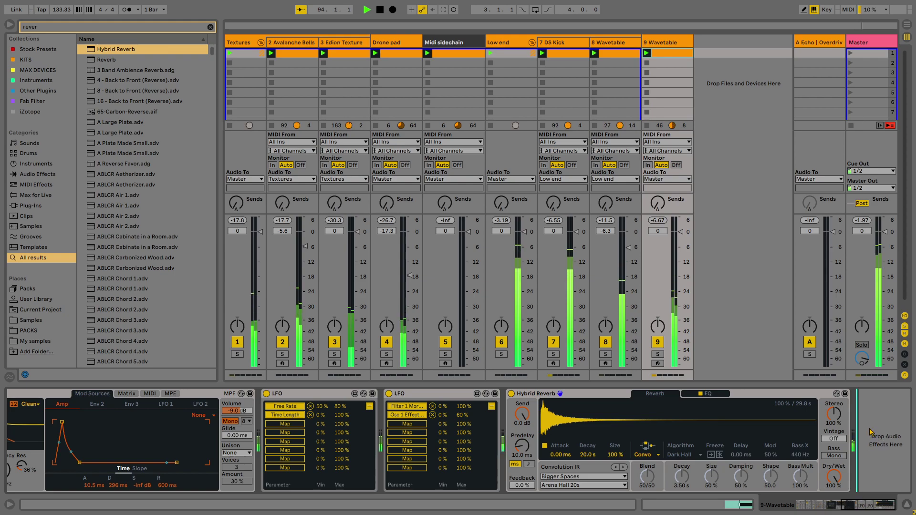
key("ctrl+f")
type("amp")
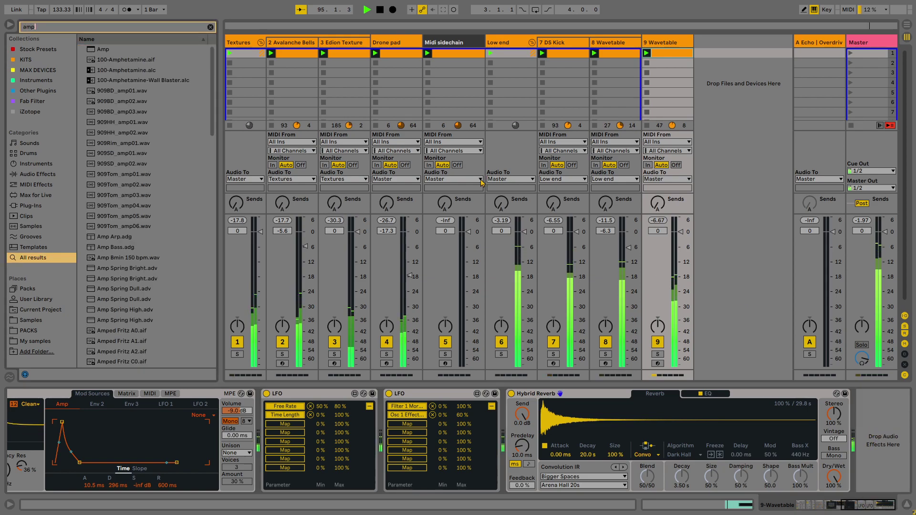
double_click(115, 49)
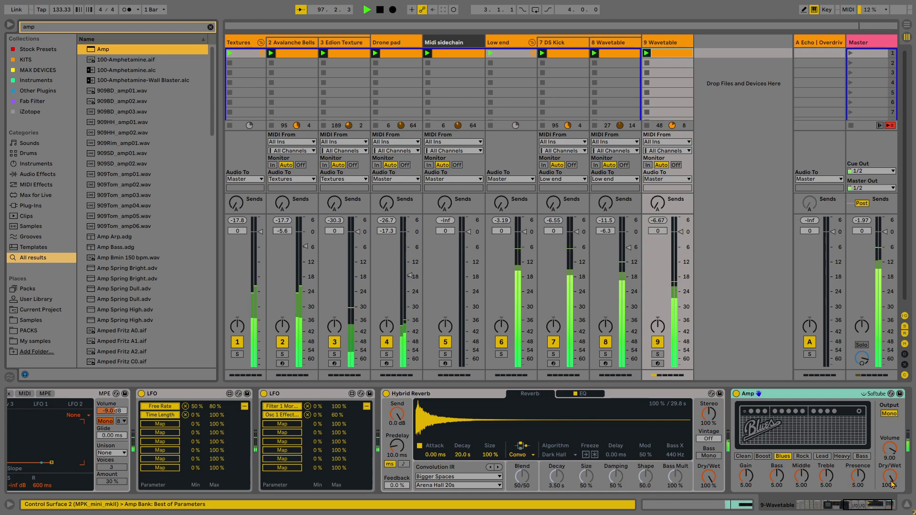
left_click_drag(892, 485, 891, 494)
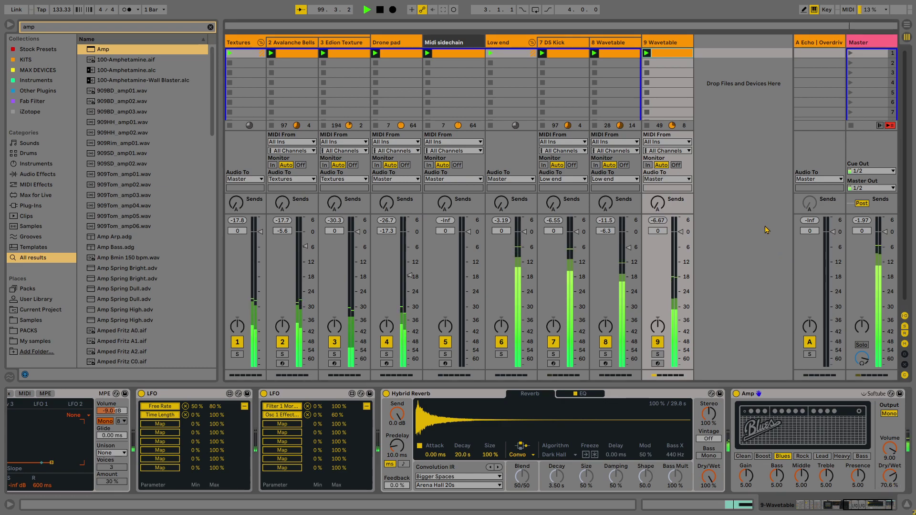
left_click(897, 504)
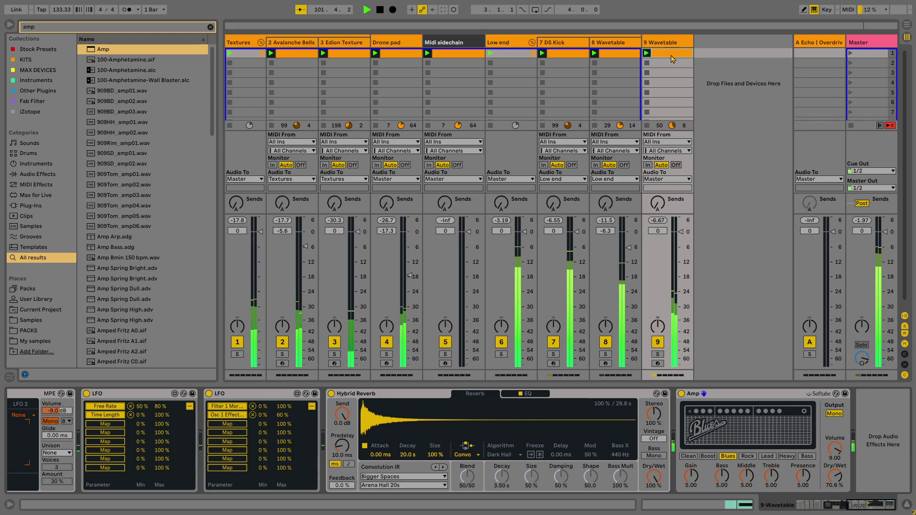
- Lower the 9 Wavetable track's volume to -5.4 dB and return to its device chain
double_click(673, 56)
left_click(707, 76)
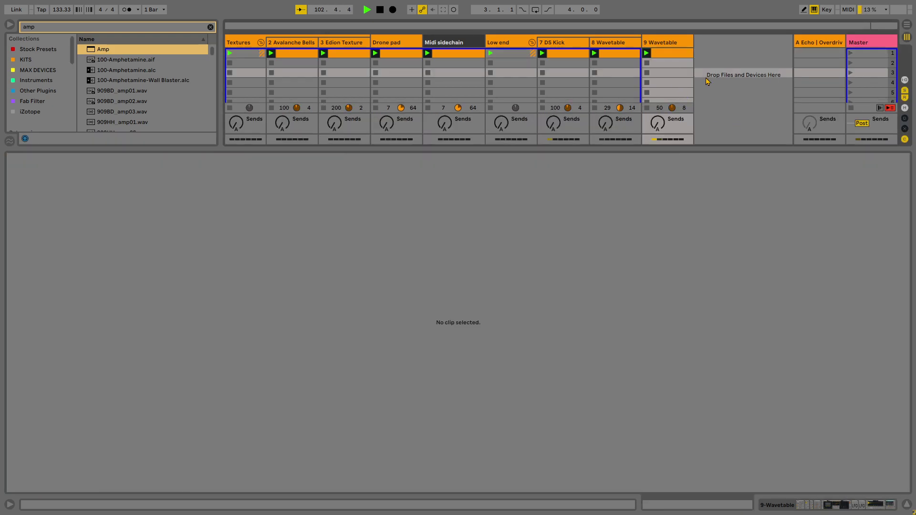
left_click_drag(727, 149, 740, 403)
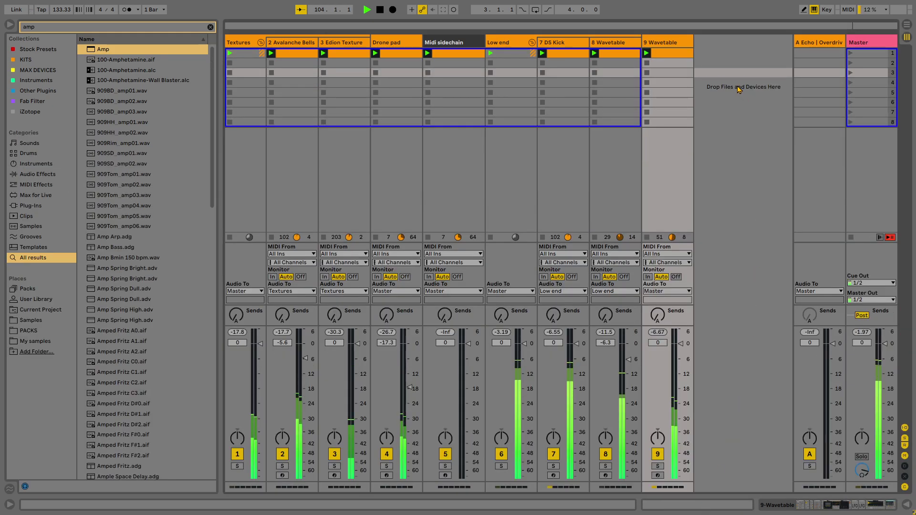
left_click_drag(682, 346, 682, 359)
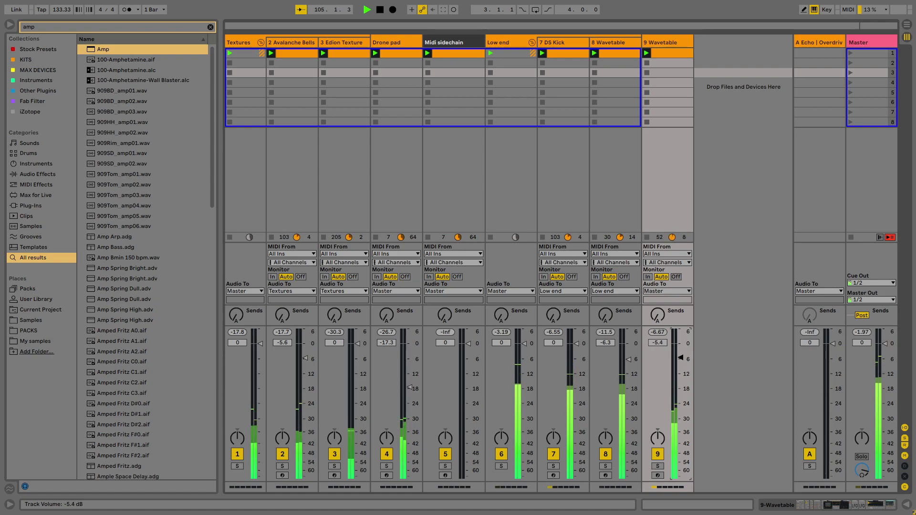
double_click(680, 46)
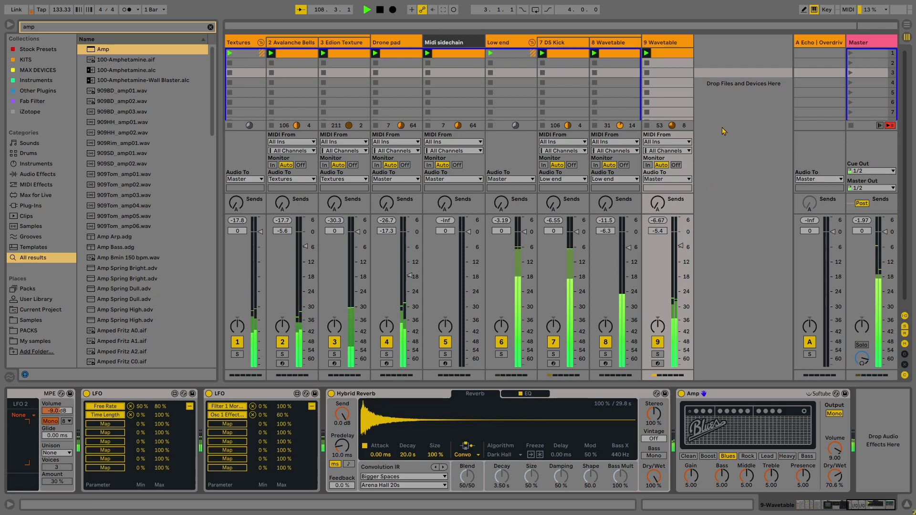
- Insert a new MIDI track after the 9 Wavetable track
right_click(730, 93)
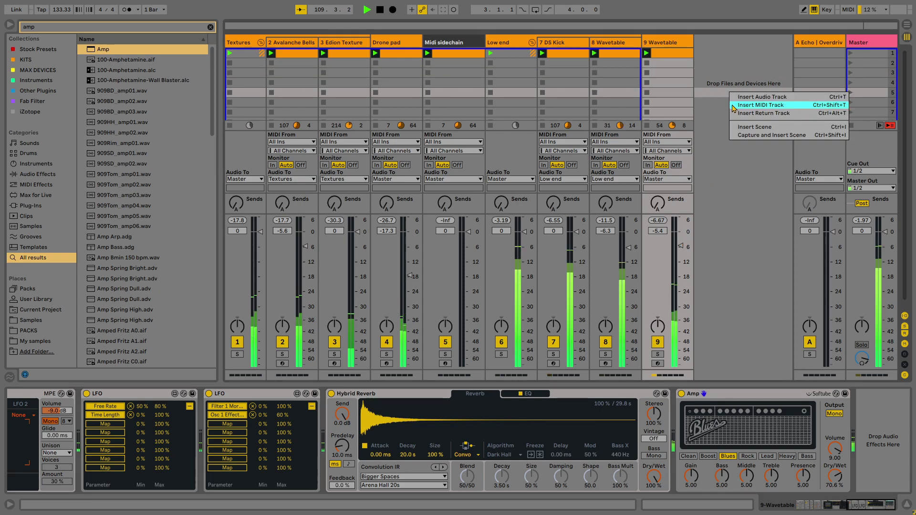
left_click(735, 105)
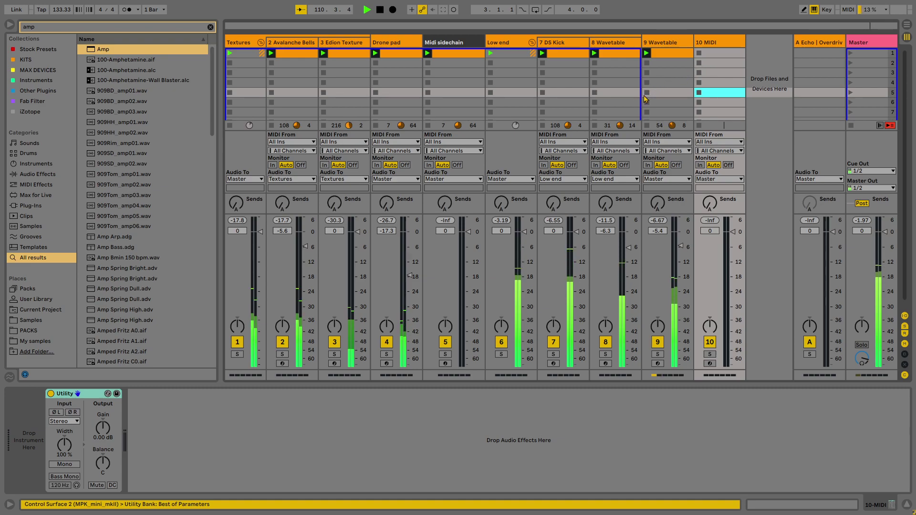
- Search the browser for "eq" and add EQ Eight after Amp on the 9 Wavetable track
left_click(667, 48)
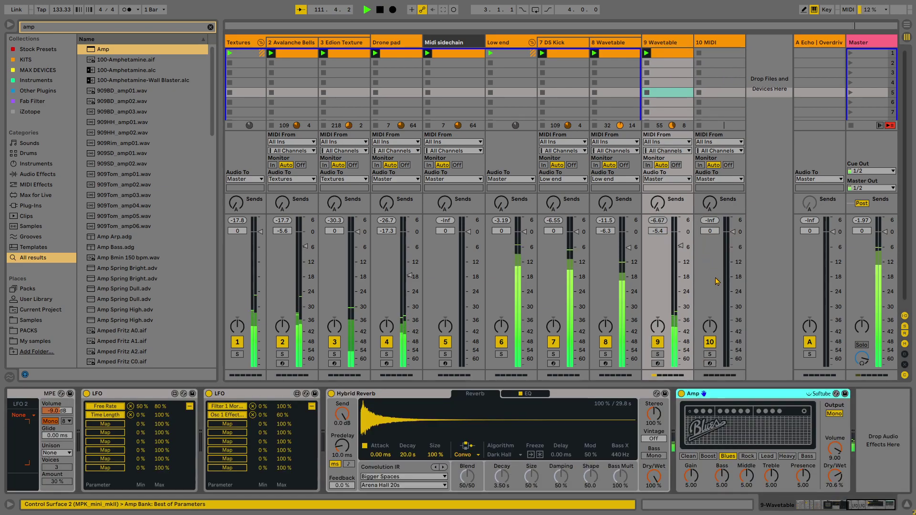
key("ctrl+f")
type("eq")
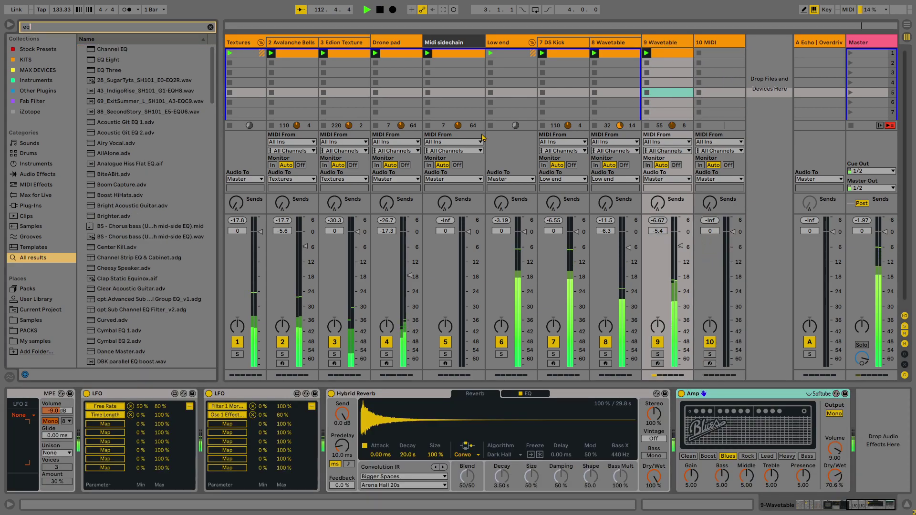
left_click_drag(109, 61, 686, 480)
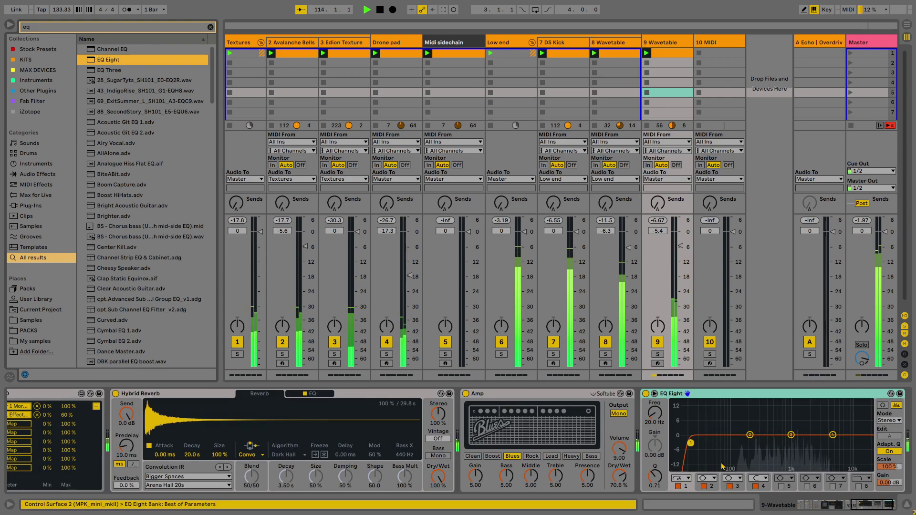
- Change EQ Eight's band 1 to a gentler low cut and raise its frequency to 346 Hz
left_click(686, 481)
left_click(680, 422)
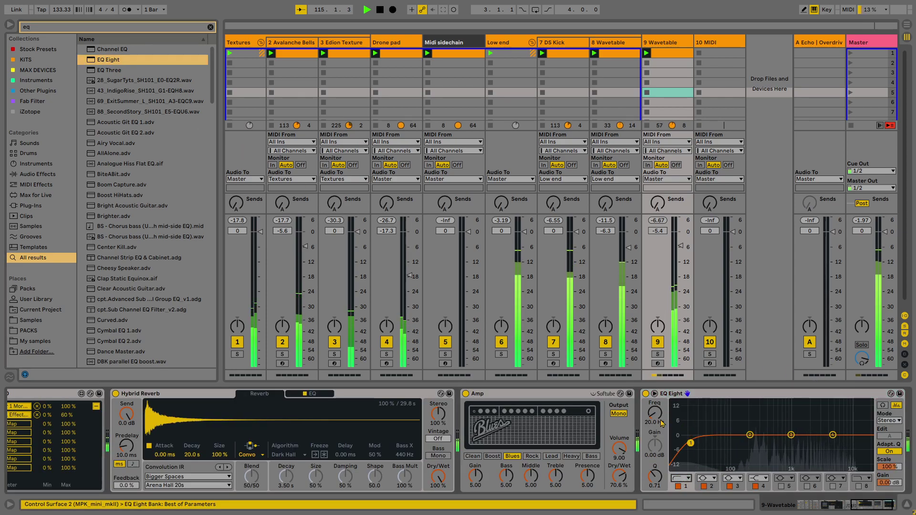
left_click_drag(656, 414, 656, 394)
left_click_drag(731, 444, 764, 443)
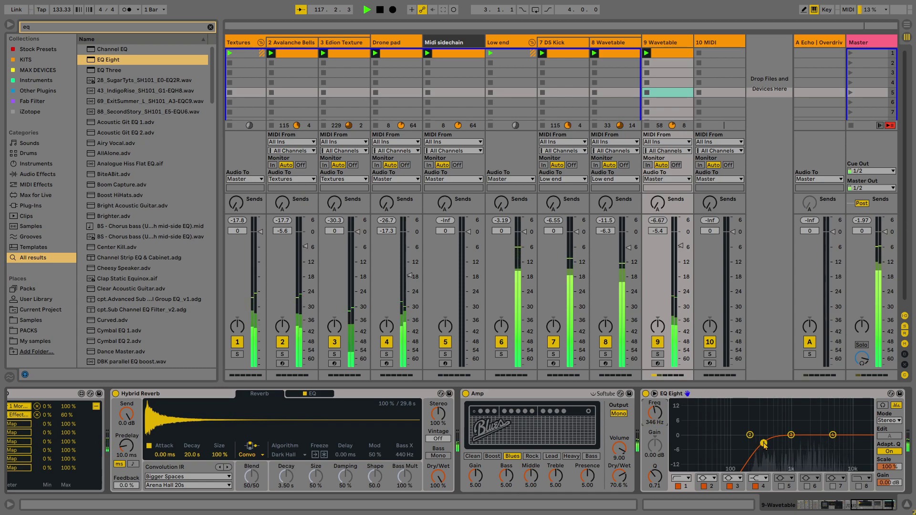
- Boost EQ Eight's band 3 by 2.60 dB at 979 Hz and make band 4 a high cut at 11.1 kHz
left_click_drag(791, 435, 791, 430)
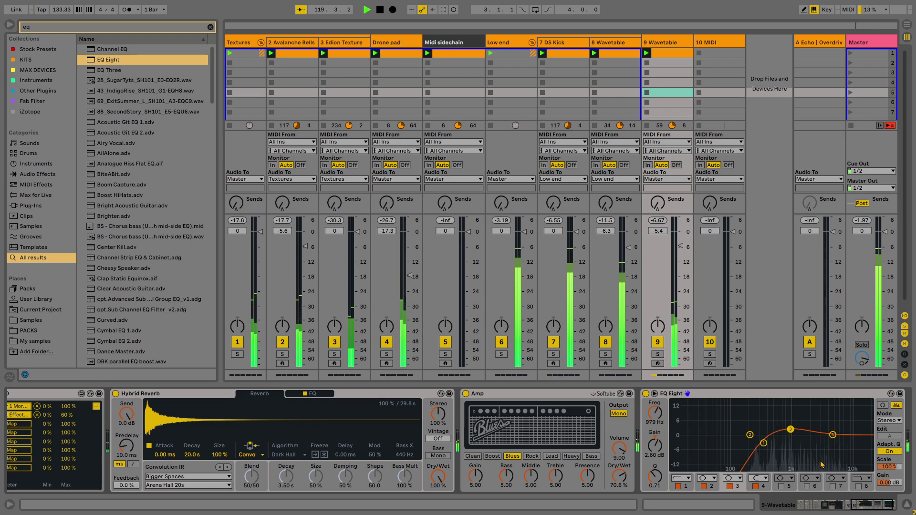
left_click(757, 478)
left_click(759, 465)
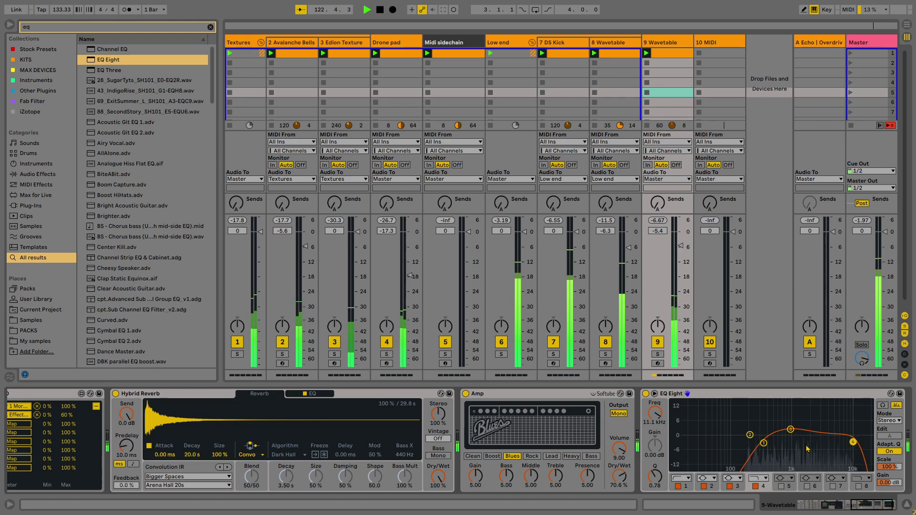
left_click(721, 45)
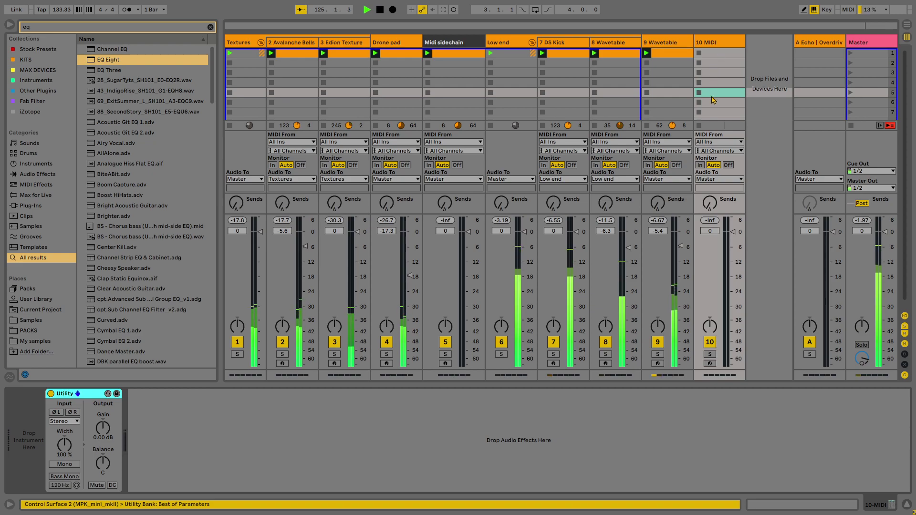
left_click(654, 45)
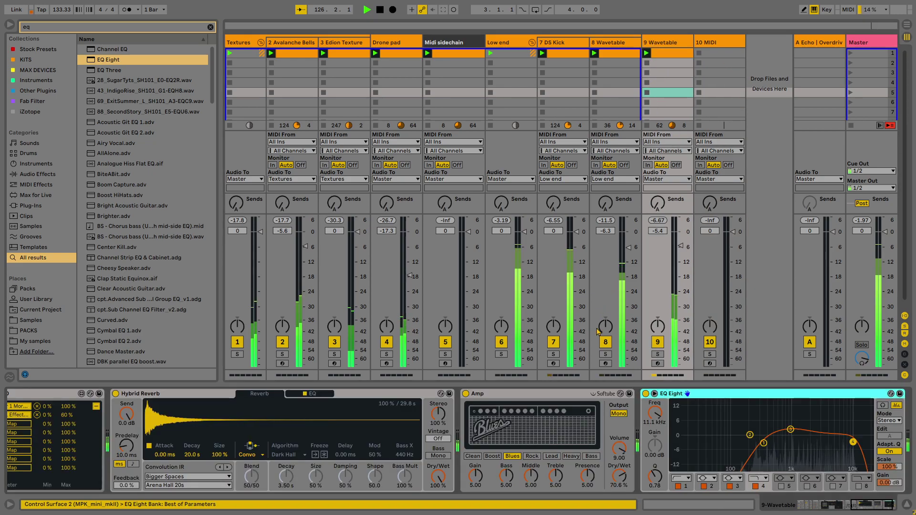
- Try Amp ahead of Hybrid Reverb, return it to its place after the reverb, and switch its model to Clean
left_click_drag(552, 400, 143, 422)
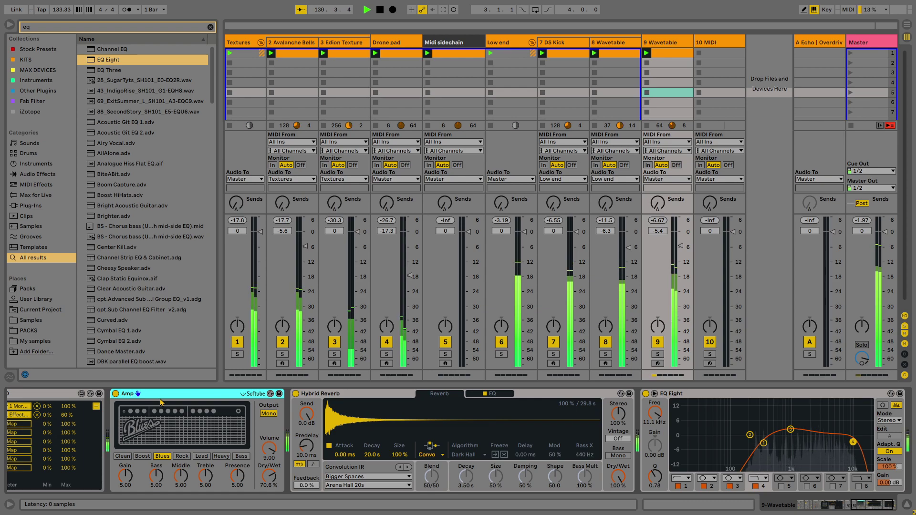
left_click_drag(334, 402, 613, 438)
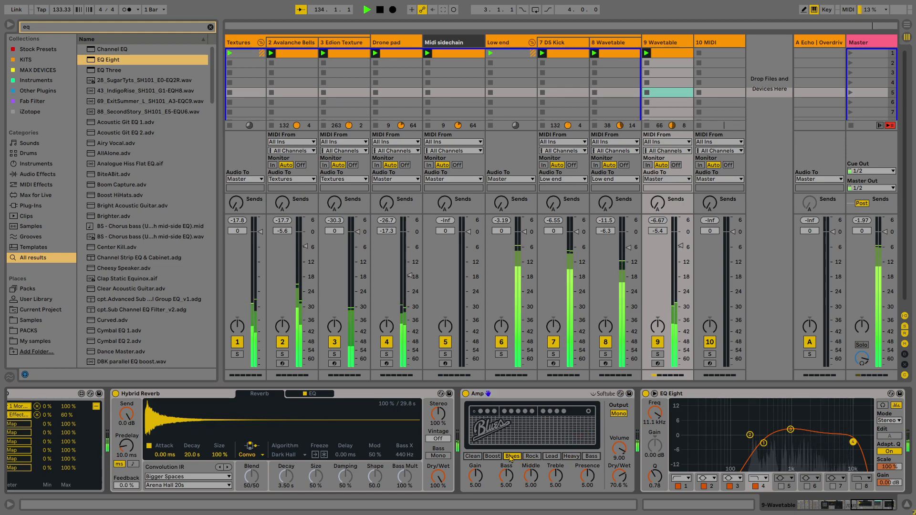
left_click(493, 457)
left_click(473, 457)
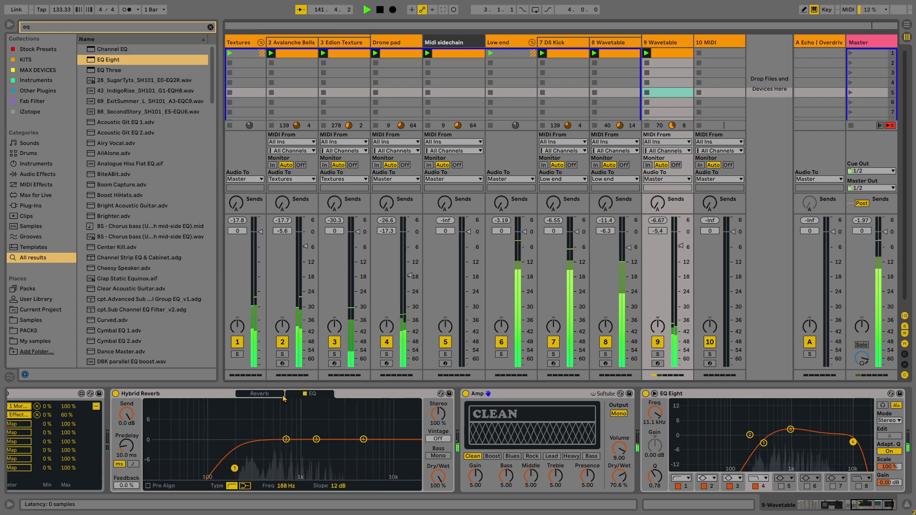
- Step through Hybrid Reverb's Bigger Spaces convolution impulses and settle on Open Space LR
left_click(228, 468)
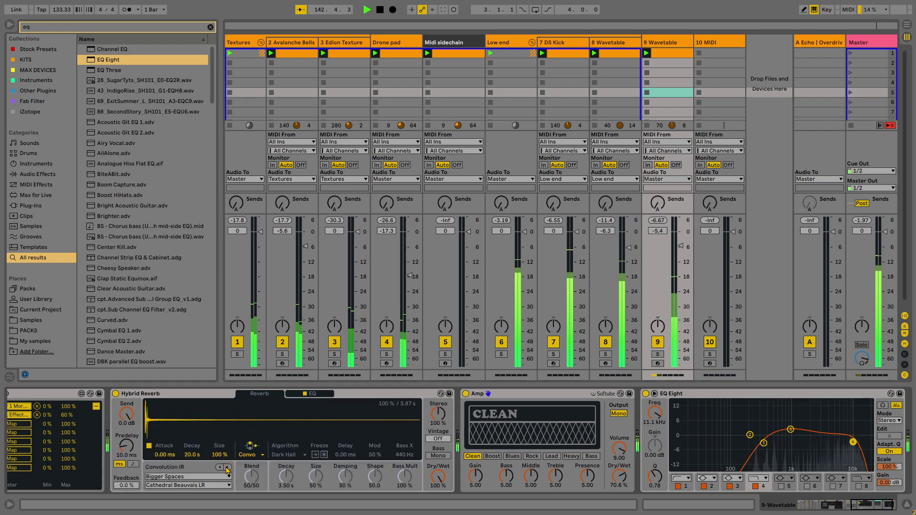
left_click(228, 469)
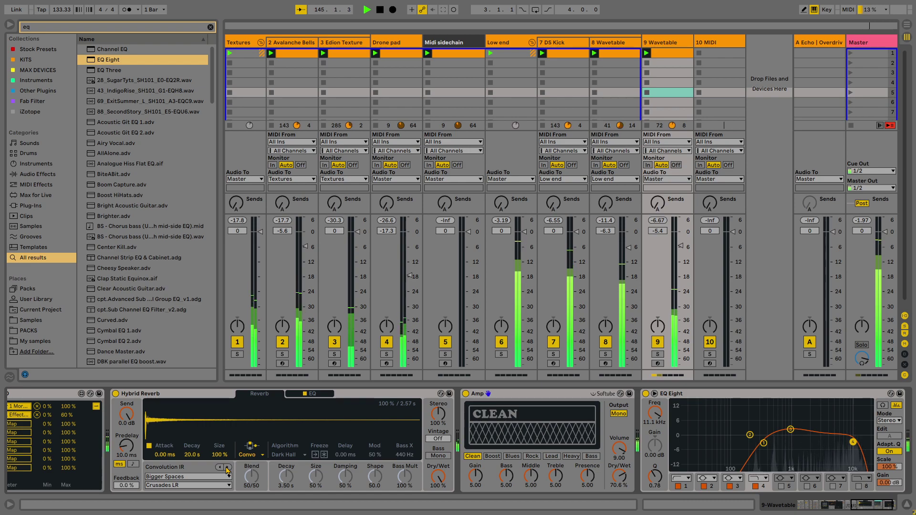
left_click(227, 470)
left_click(228, 469)
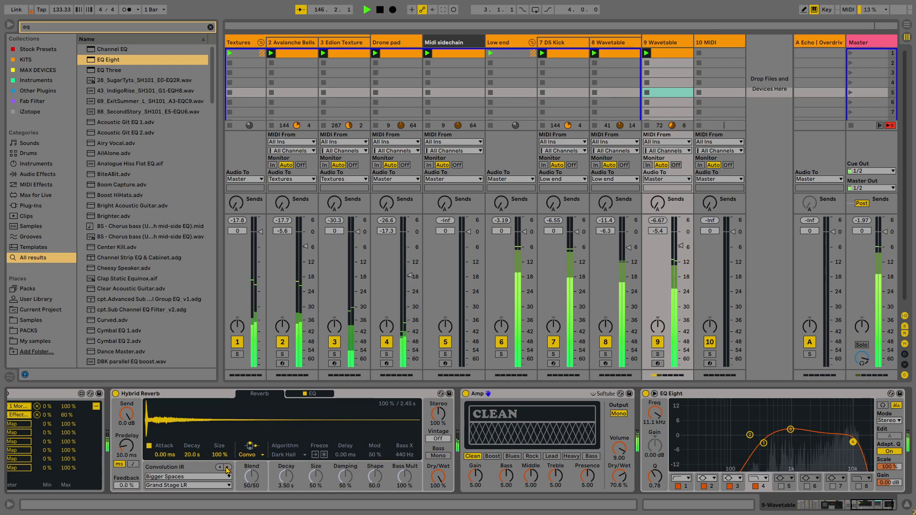
left_click(227, 470)
left_click(227, 470)
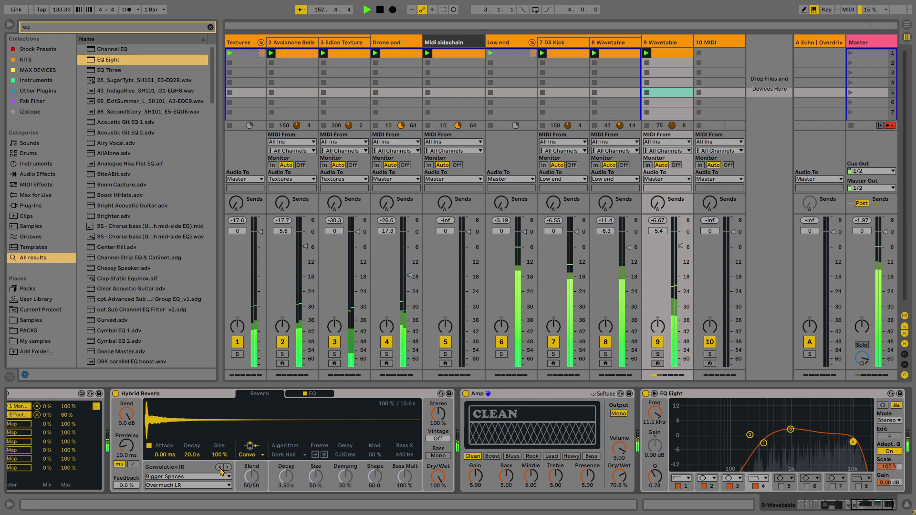
left_click(220, 468)
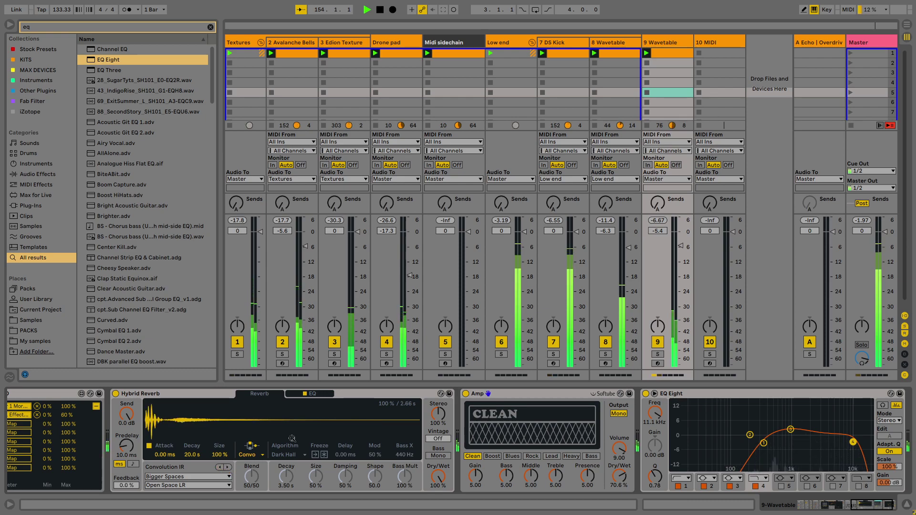
- Raise send A on the 9 Wavetable track and lower EQ Eight's band 4 high cut to 6.12 kHz
left_click_drag(657, 203, 658, 188)
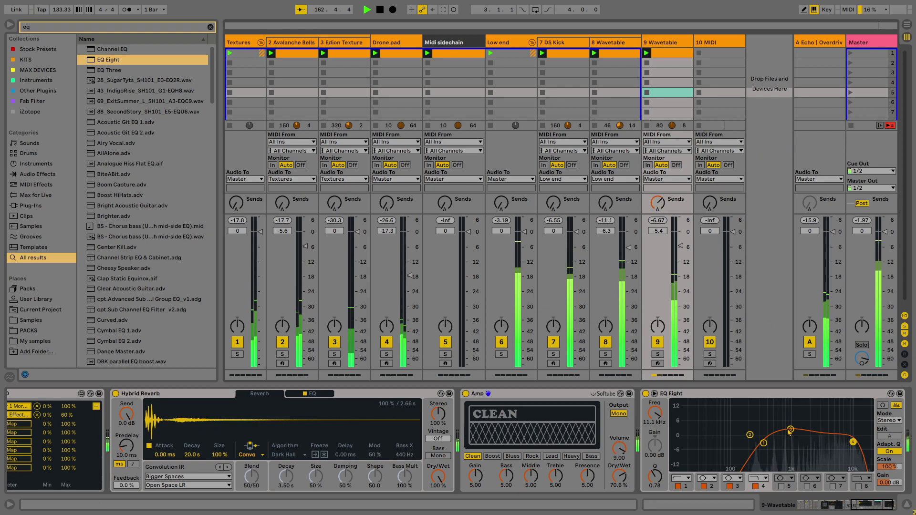
left_click_drag(853, 442, 838, 446)
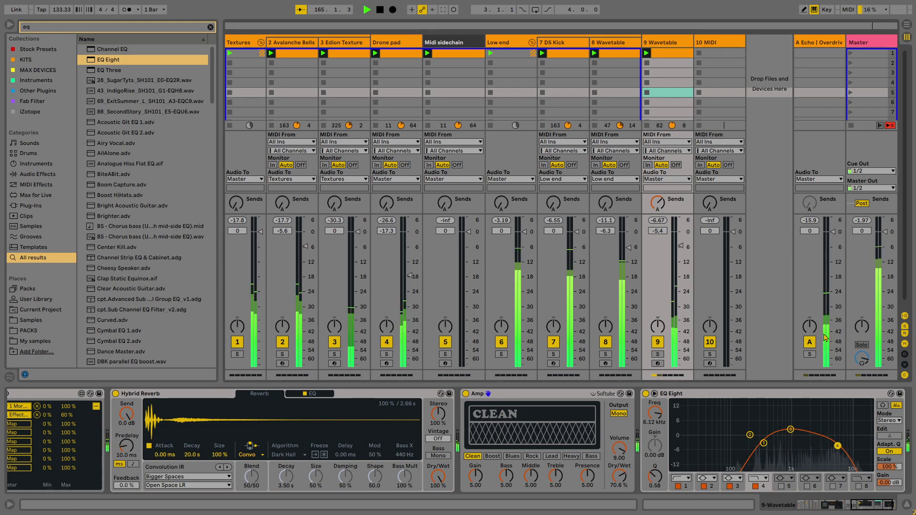
left_click_drag(846, 507, 859, 507)
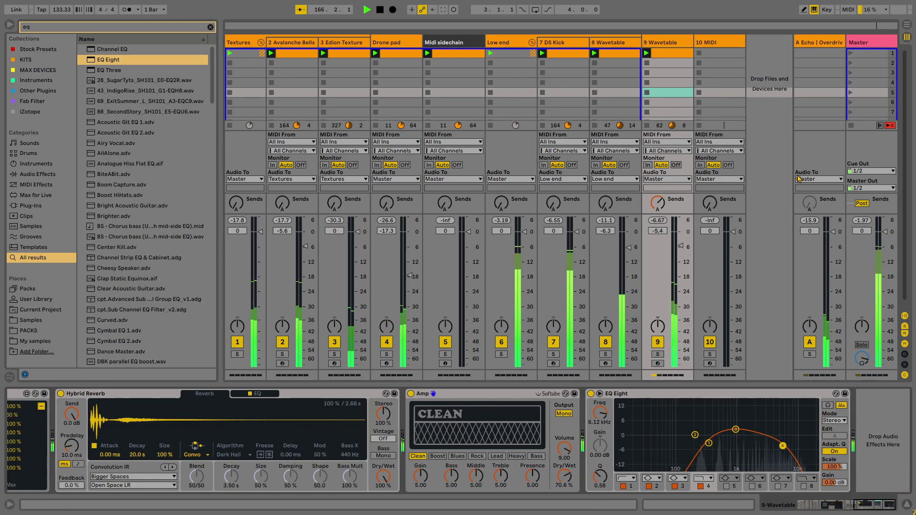
key("Up")
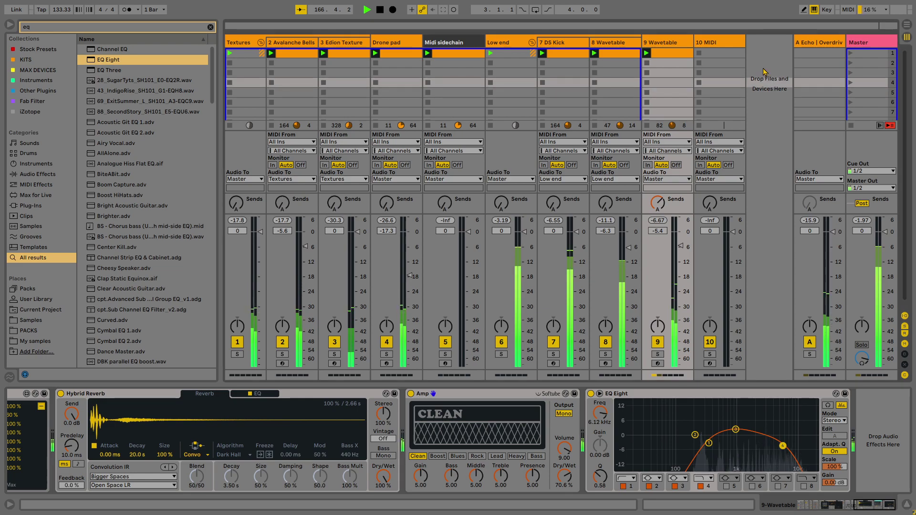
- Create an empty MIDI clip in the first slot of 10 MIDI and raise the 2 Avalanche Bells track's volume to -0.6 dB
left_click(728, 46)
double_click(720, 53)
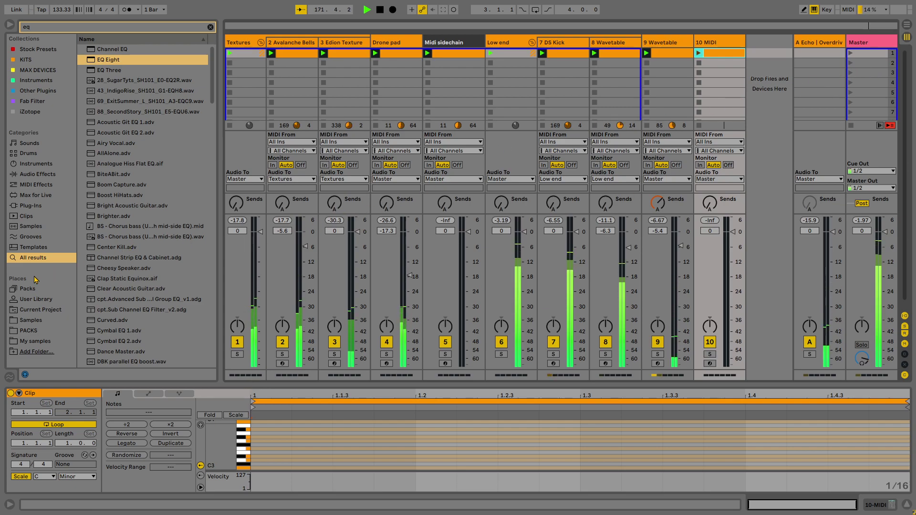
left_click_drag(305, 247, 305, 233)
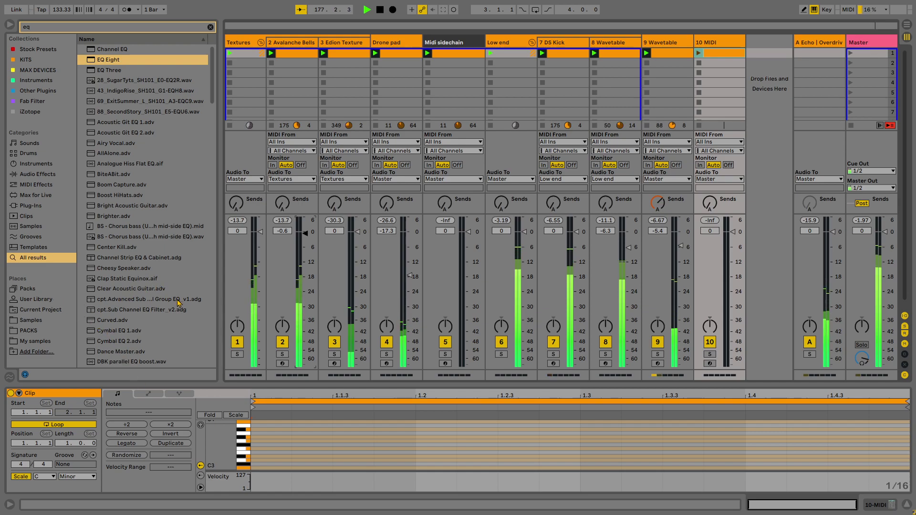
- Stop the playing clip on the 9 Wavetable track and rename the track "washed out arp"
left_click(663, 79)
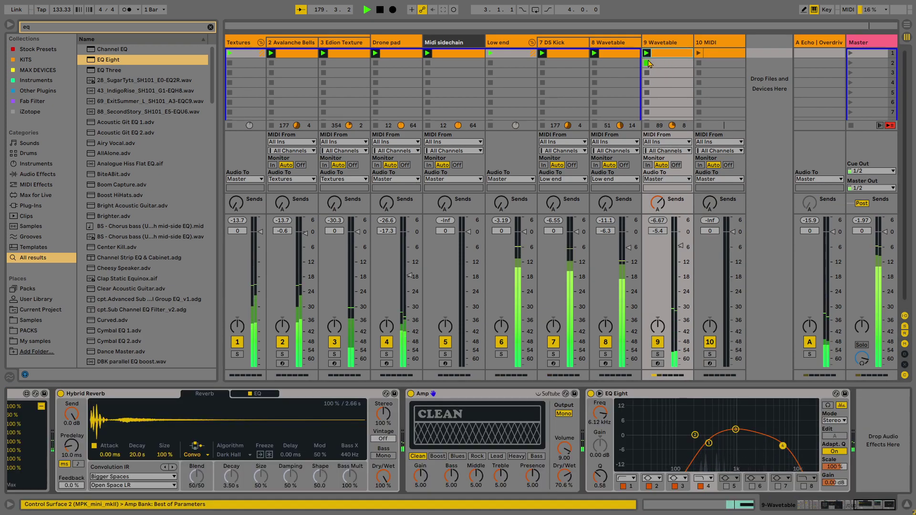
left_click(671, 48)
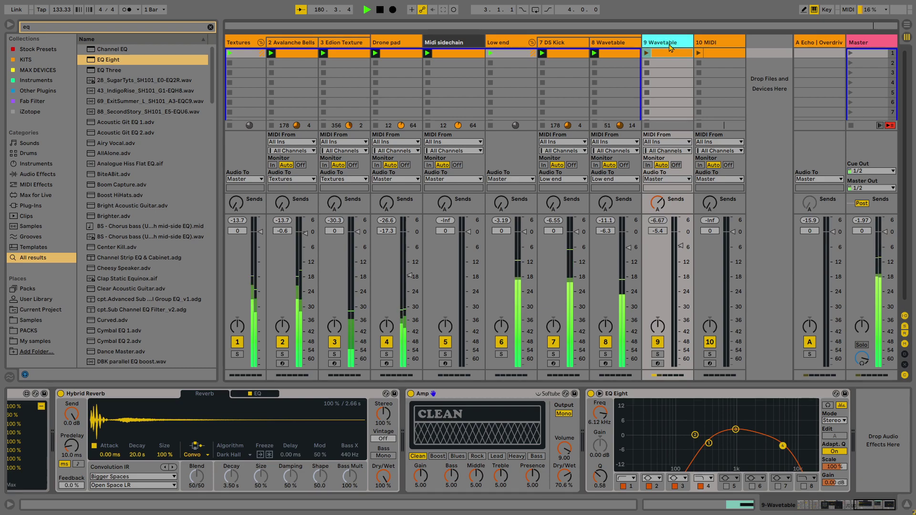
right_click(671, 47)
left_click(698, 91)
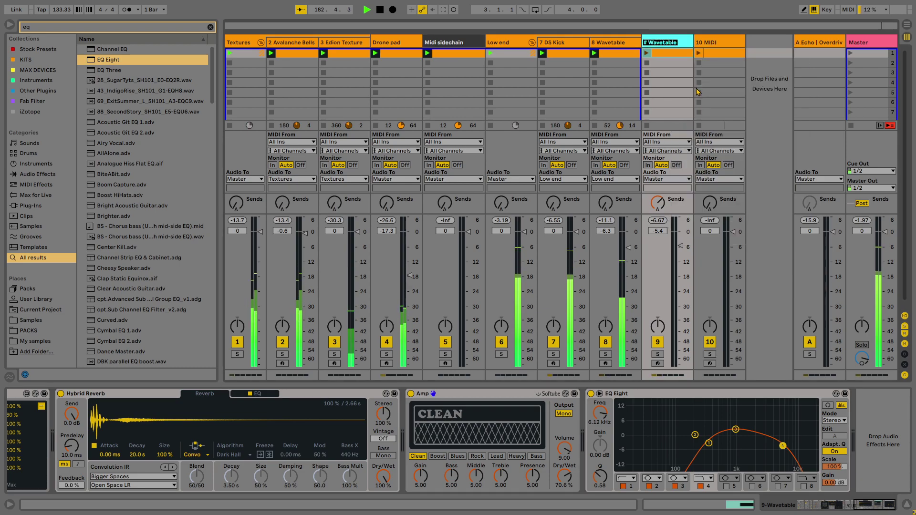
type("wash")
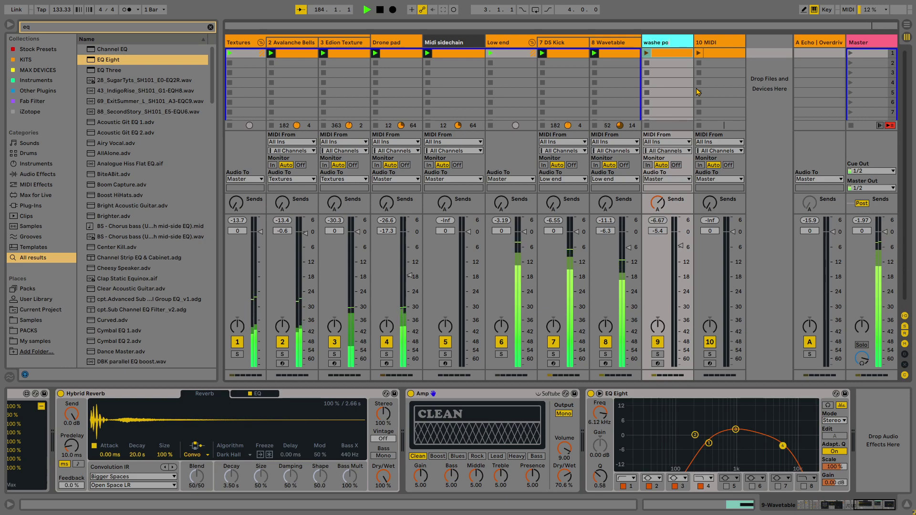
type("e p")
key("BackSpace")
type("o")
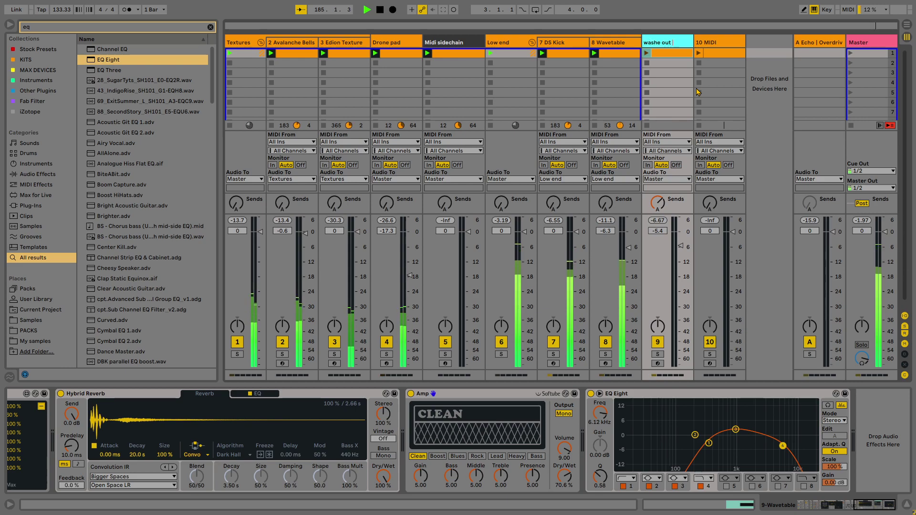
key("BackSpace")
key("BackSpace")
key("BackSpace")
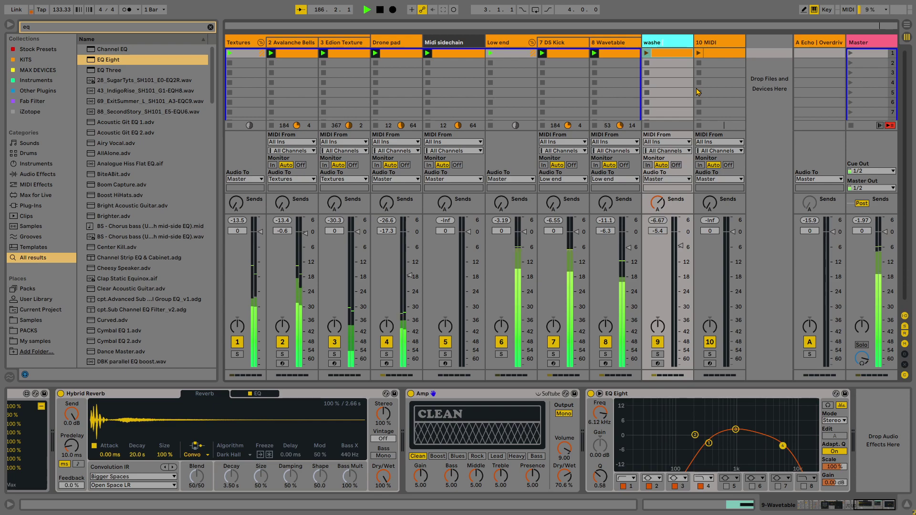
type("d out arp")
key("Return")
- Select the 10 MIDI track, search all browser results for "c minor", look through them and clear the search
left_click(728, 42)
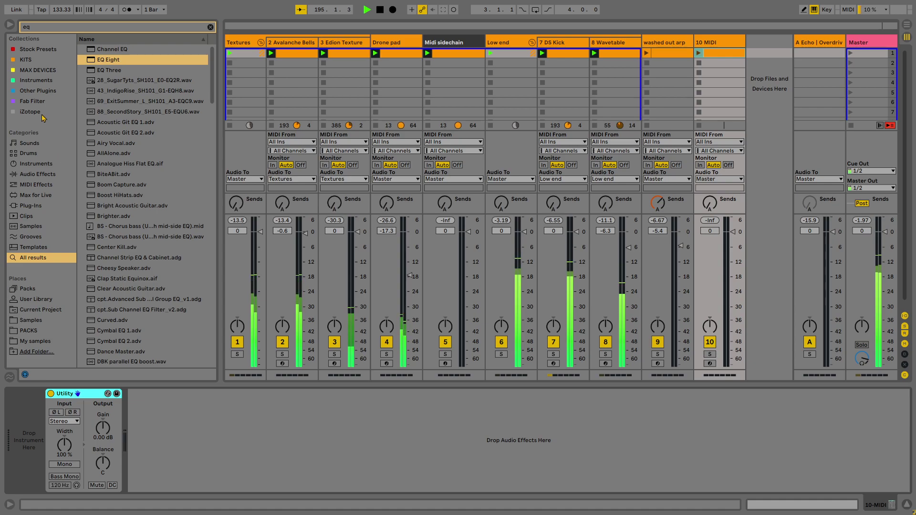
left_click(40, 333)
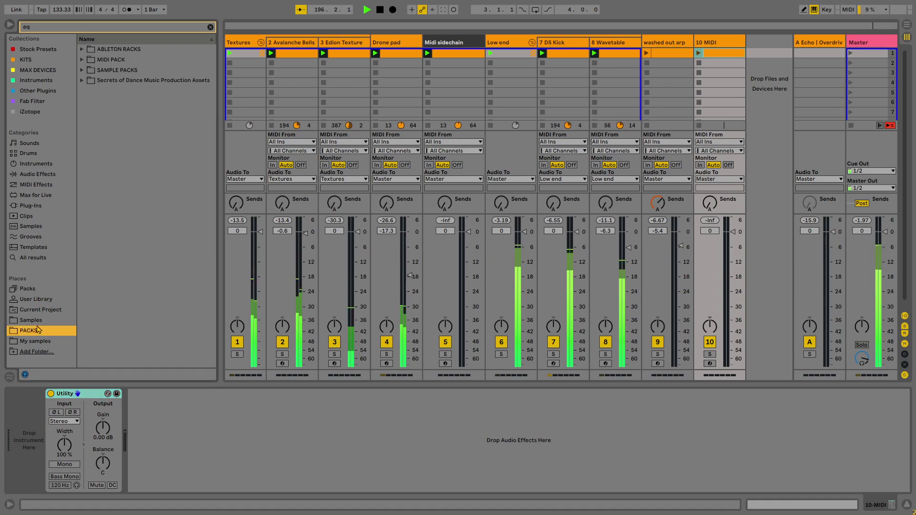
left_click(44, 258)
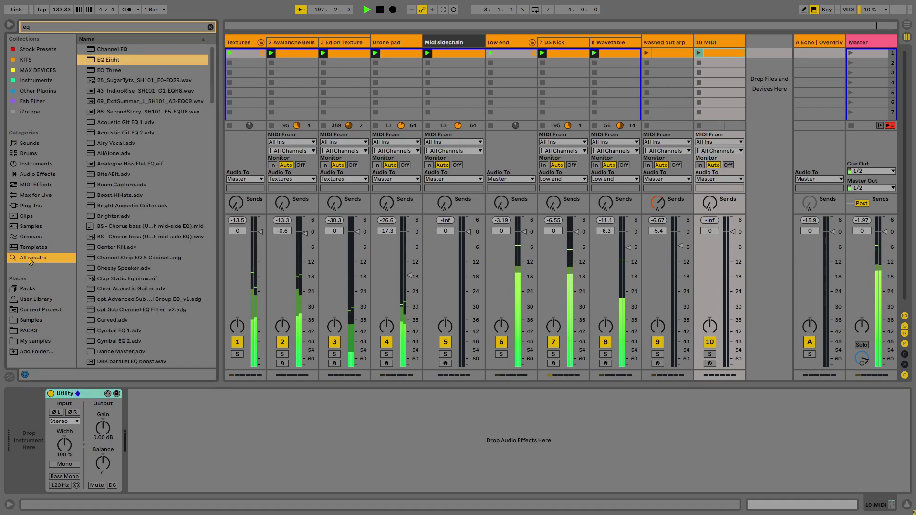
key("BackSpace")
key("BackSpace")
type("c minor")
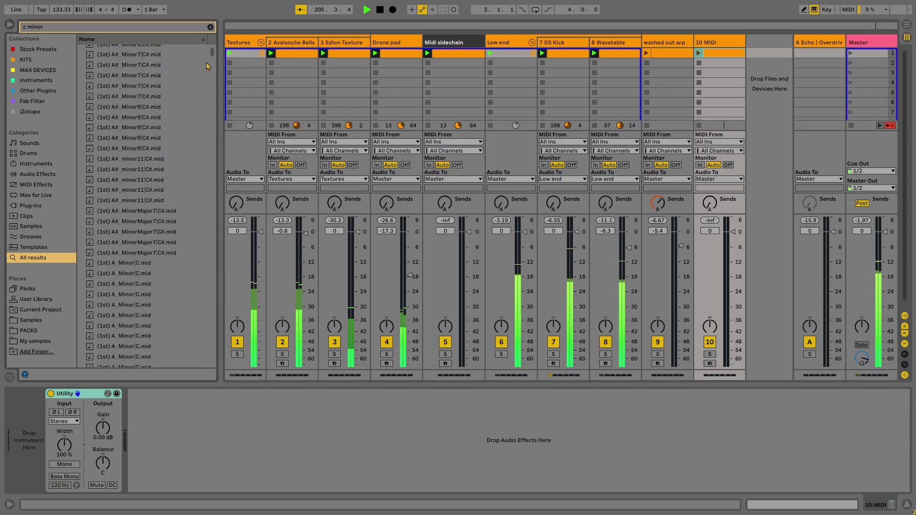
scroll(213, 98, "down", 5)
left_click_drag(213, 89, 212, 50)
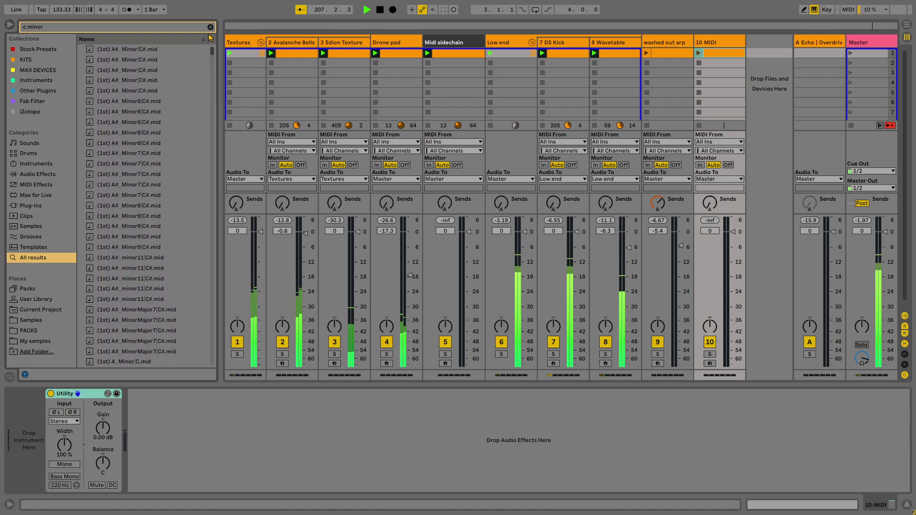
left_click(211, 27)
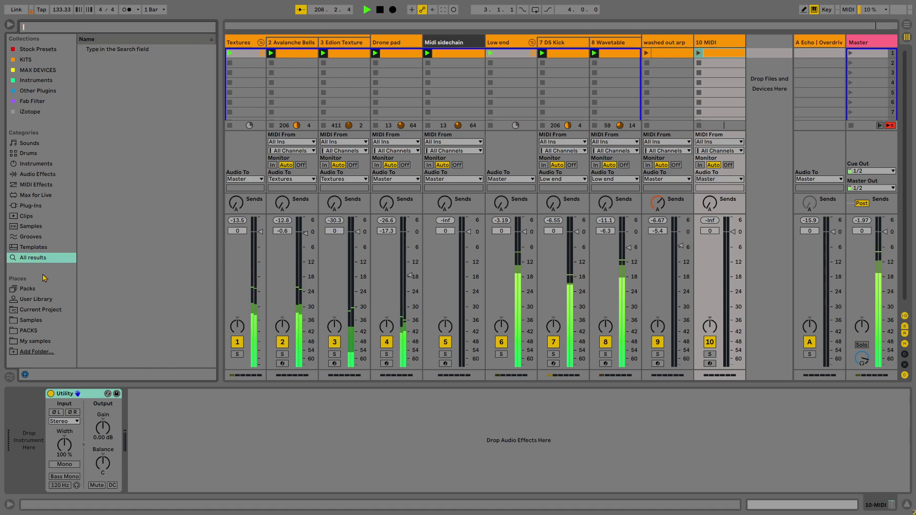
- Open the packs folder under the Samples place and search it for "c minor"
left_click(38, 330)
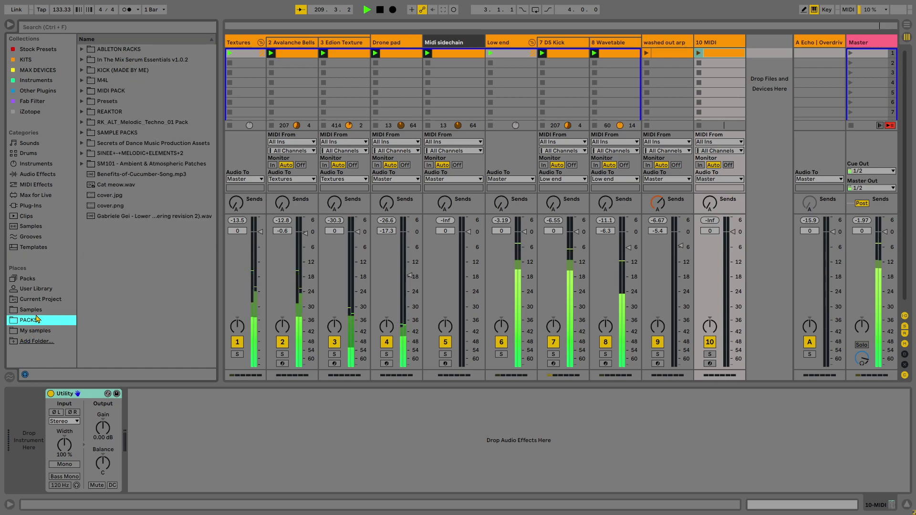
left_click(31, 310)
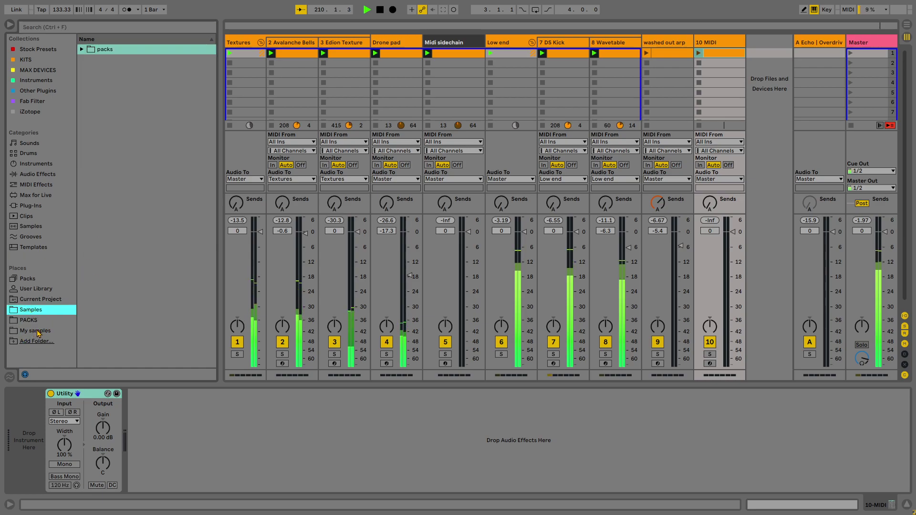
left_click(82, 50)
key("ctrl+f")
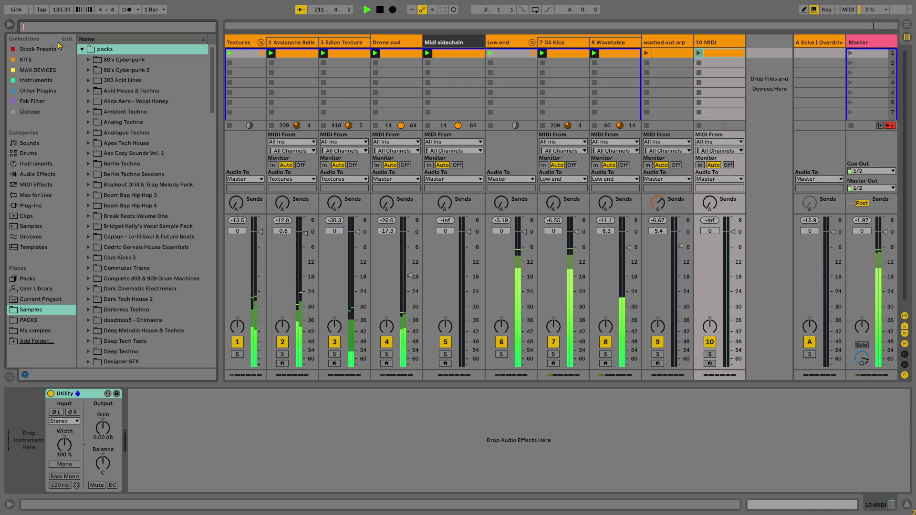
type("c minor")
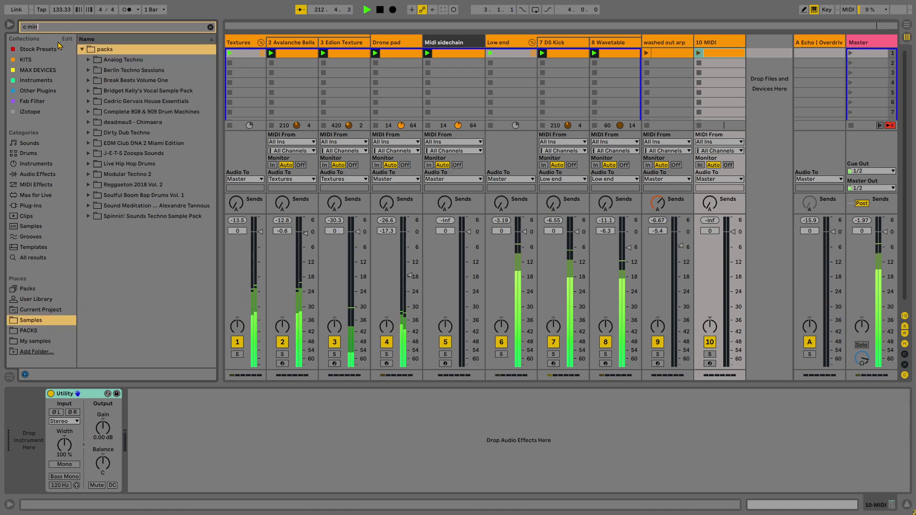
- Change the Samples search term to "cm"
key("BackSpace")
key("BackSpace")
key("BackSpace")
key("BackSpace")
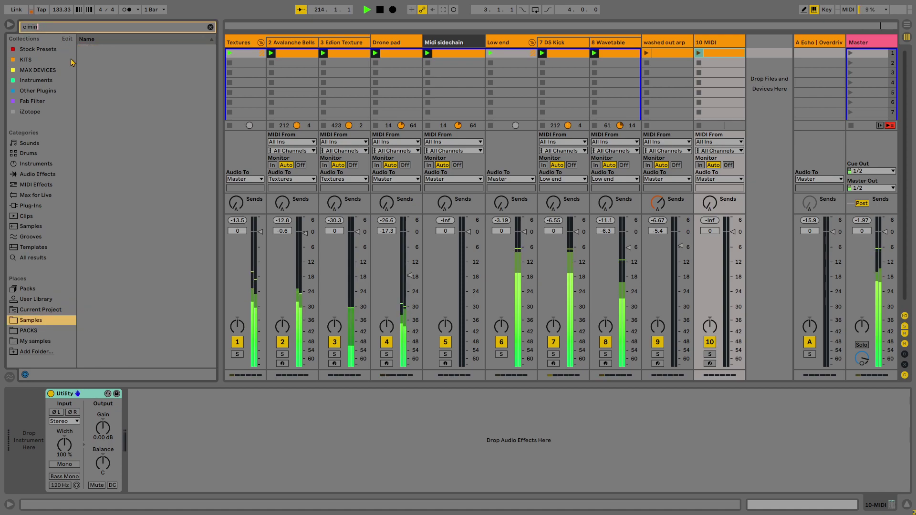
key("BackSpace")
key("BackSpace")
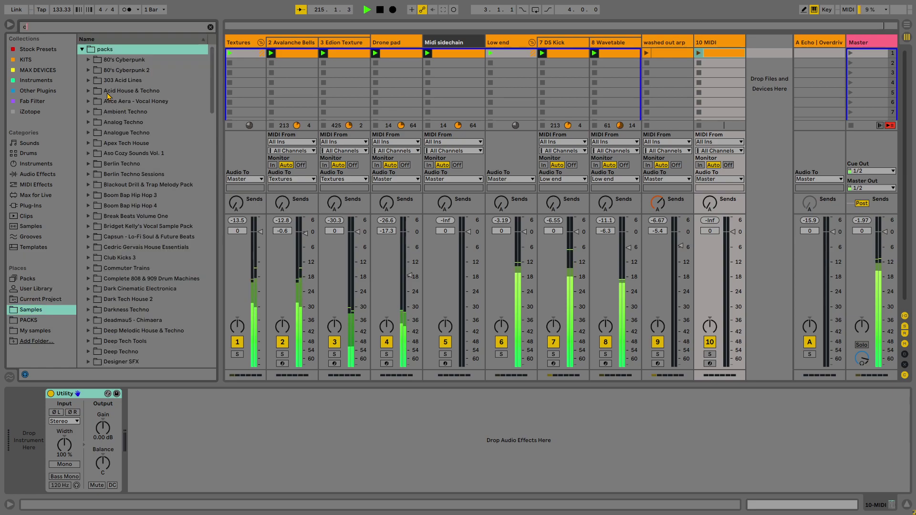
type("m")
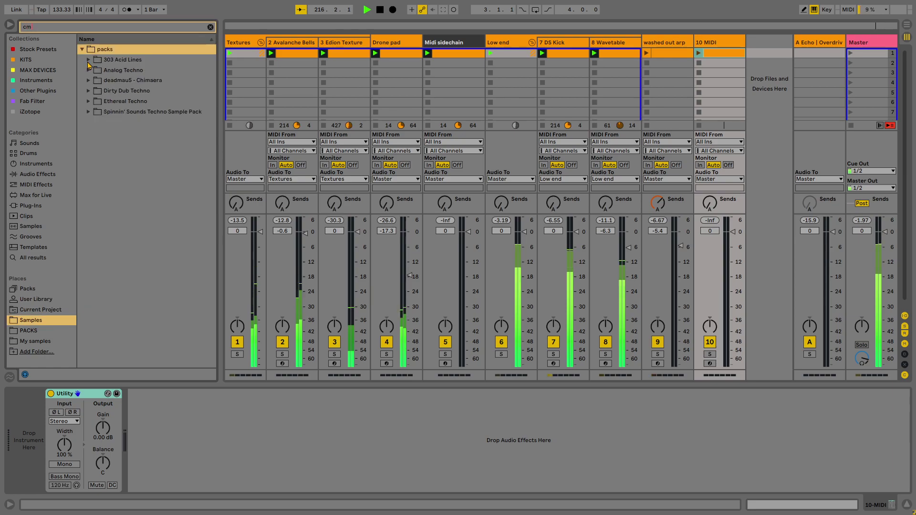
- Open Analog Techno's Toolroom Academy folder down to Stab_Loops and preview the 127 BPM Cm stab loop
key("Down")
left_click(91, 70)
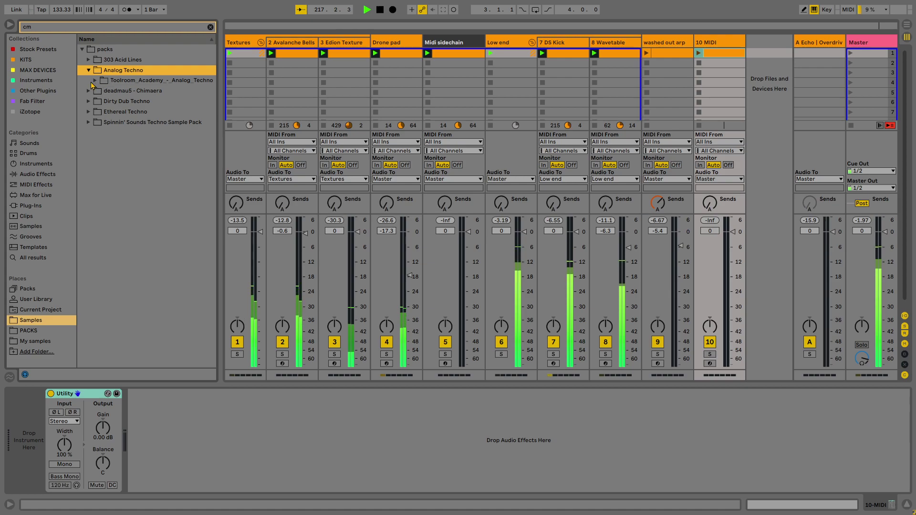
left_click(94, 80)
left_click(101, 90)
left_click(120, 101)
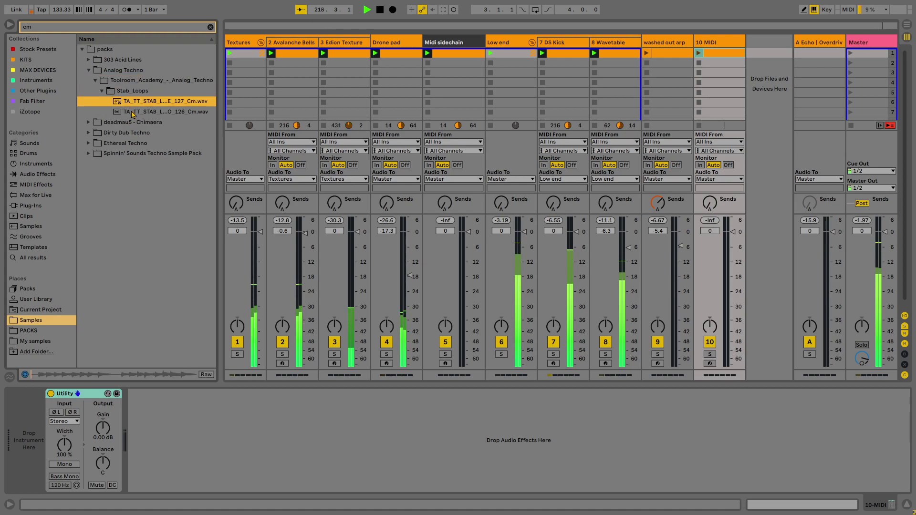
- Preview the 126 BPM Cm stab loop, and open Dirty Dub Techno down to synth_loops to preview the calmpad loop
left_click(134, 112)
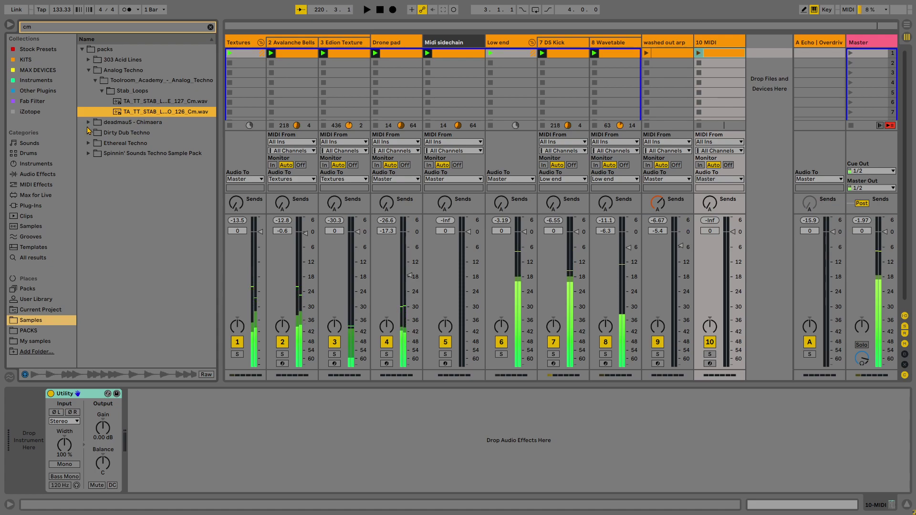
left_click(127, 133)
left_click(95, 101)
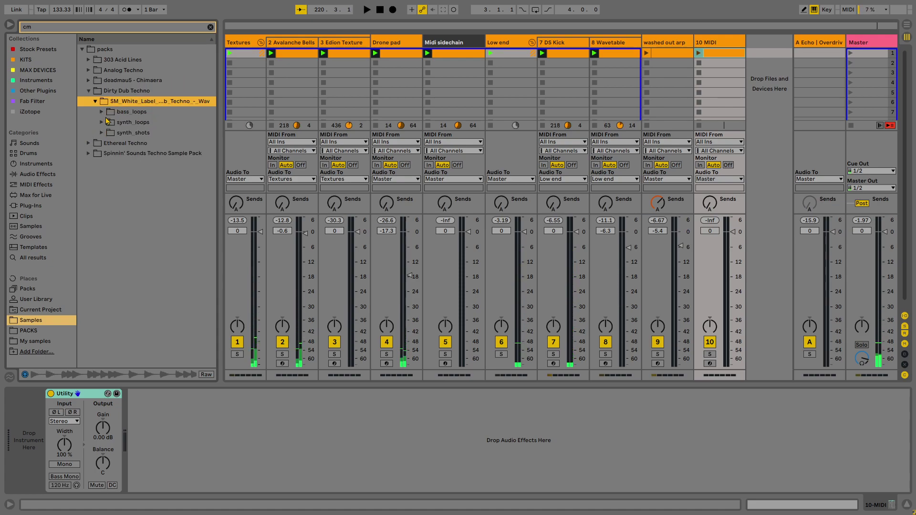
left_click(102, 122)
left_click(132, 139)
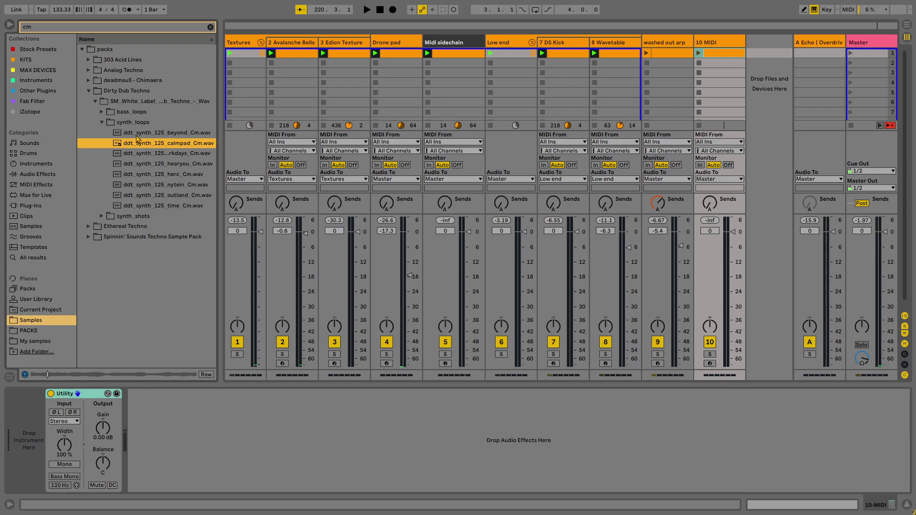
- Preview the beyond, hearyou and herc Cm loops in the synth_loops folder
left_click(146, 134)
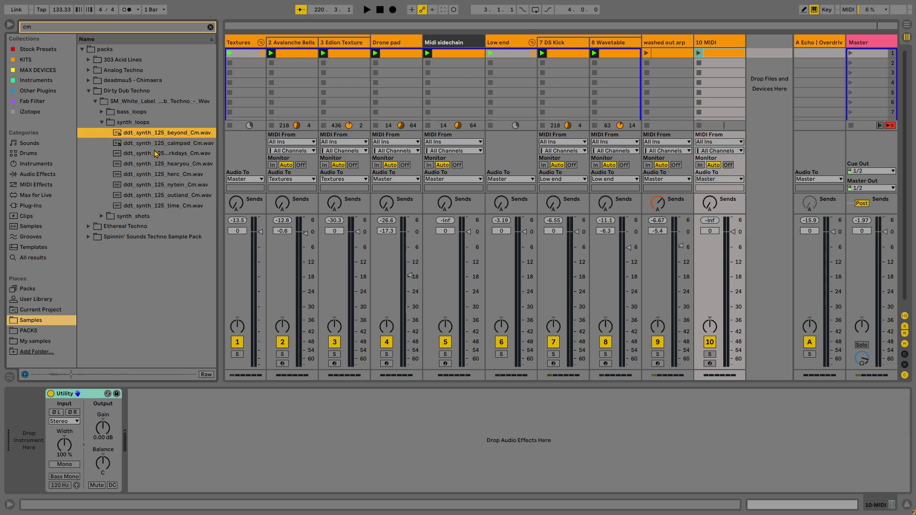
left_click(160, 165)
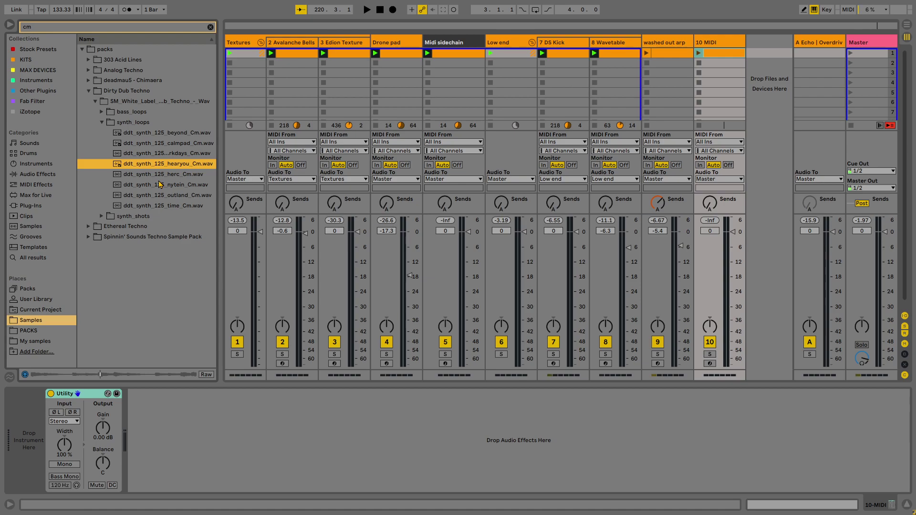
left_click(158, 176)
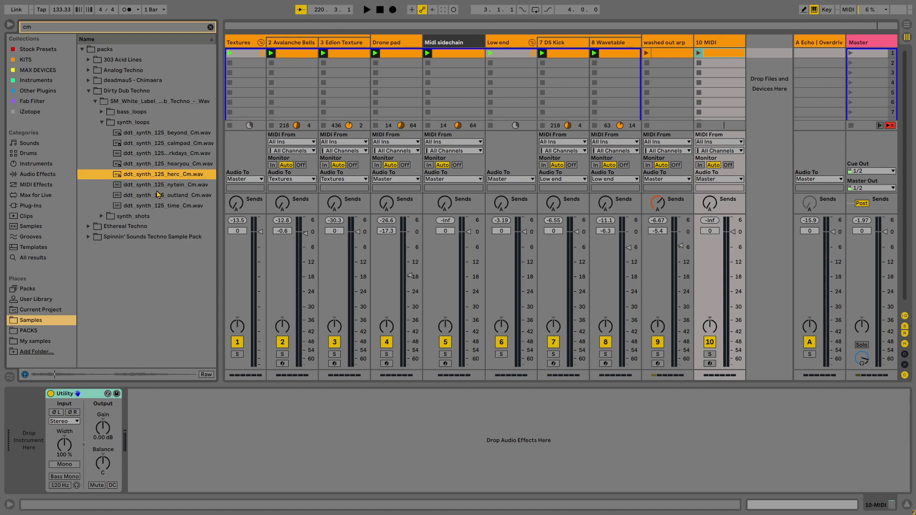
- Launch the first scene and audition the nytein, outland, time and beyond Cm synth loops against the track
left_click(844, 55)
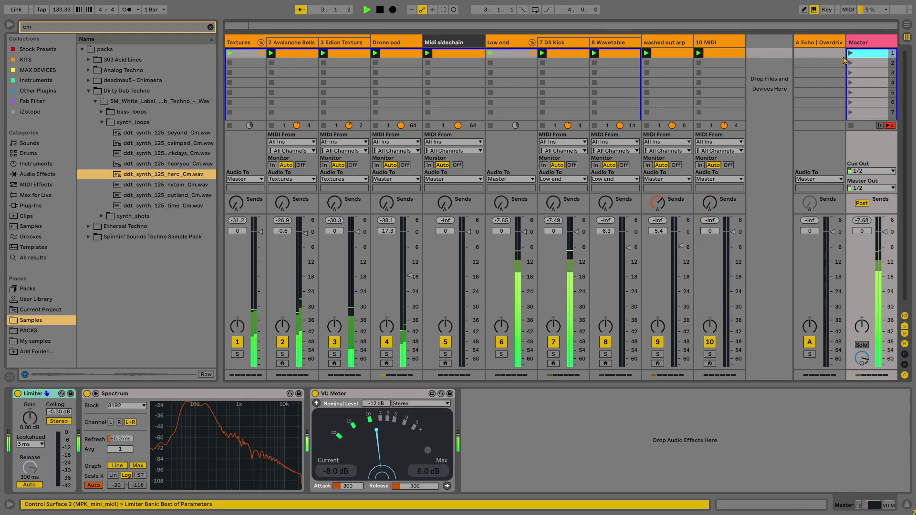
left_click(181, 186)
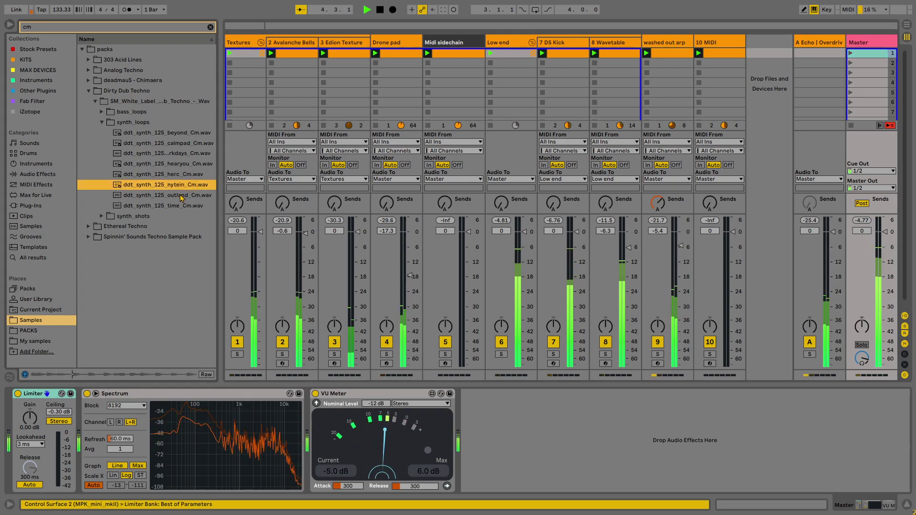
left_click(181, 196)
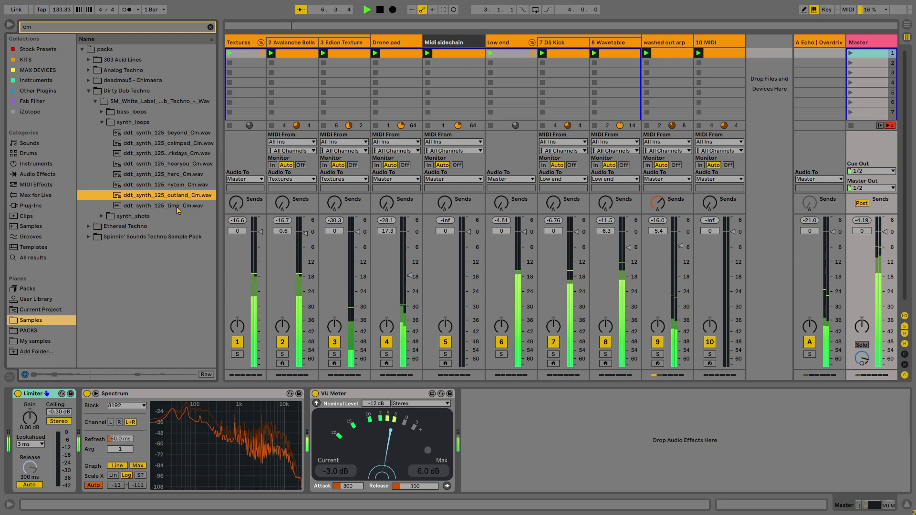
left_click(178, 210)
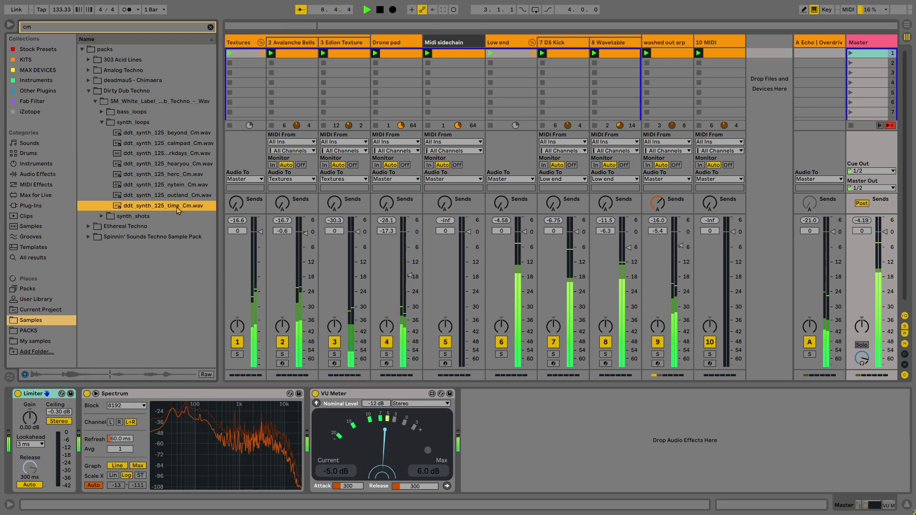
left_click(168, 135)
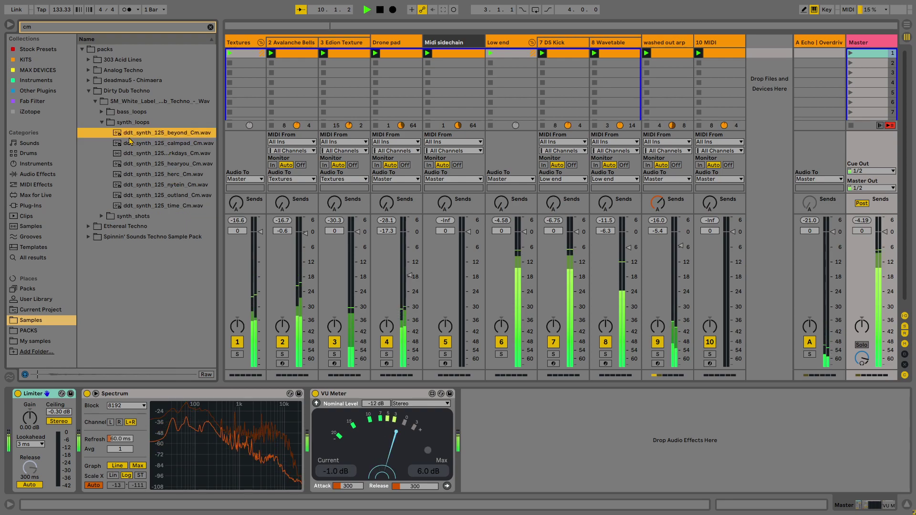
- Open Dirty Dub Techno's synth_shots folder and preview its calm, hear, tim and top Cm shots
left_click(100, 216)
left_click(146, 148)
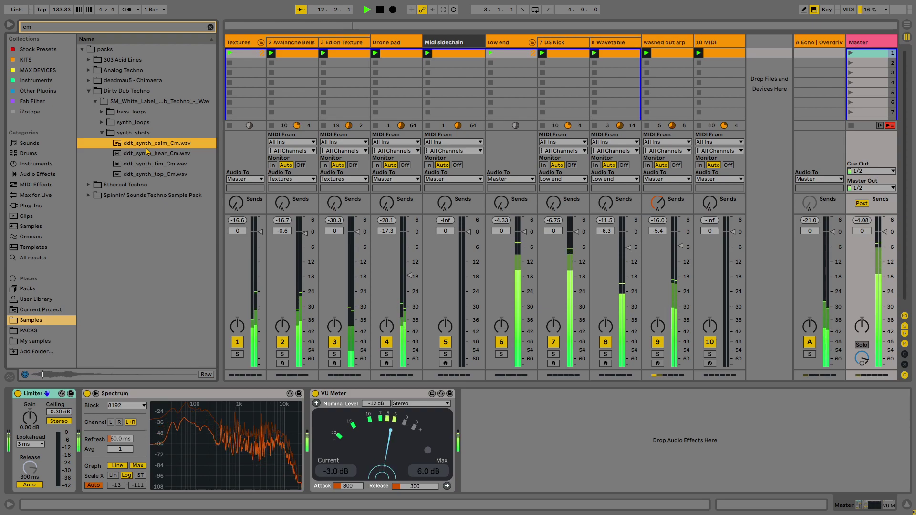
left_click(146, 156)
left_click(147, 166)
left_click(155, 174)
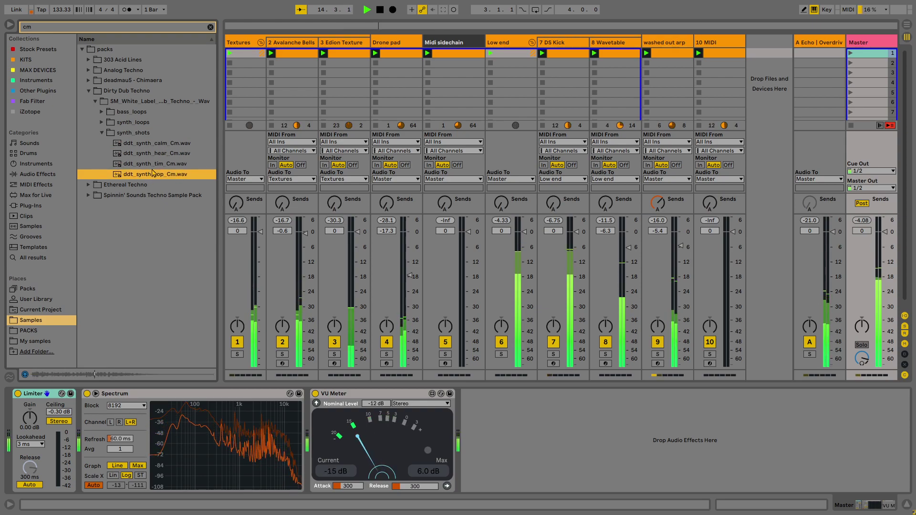
- Open Ethereal Techno's music_loops folder down to the 124 BPM citadel kit and preview both of its Cmin loops
left_click(101, 133)
left_click(88, 143)
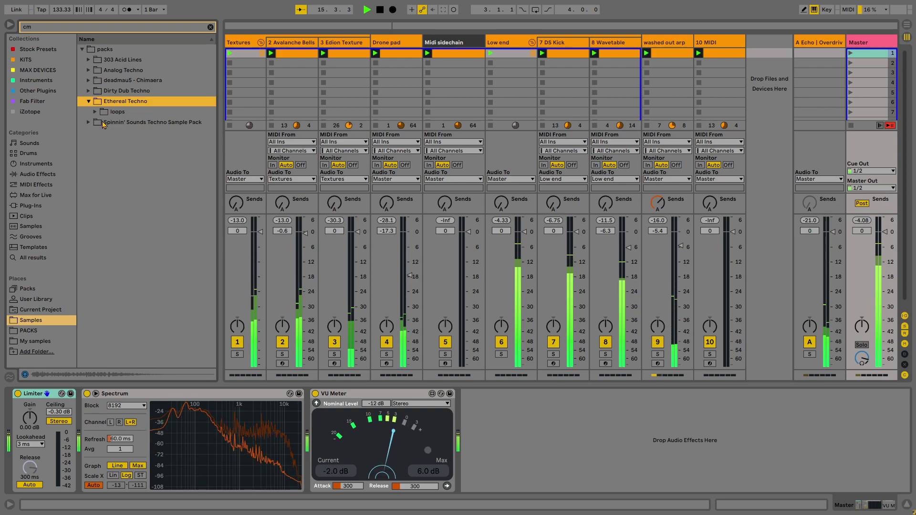
left_click(95, 112)
left_click(102, 133)
left_click(101, 133)
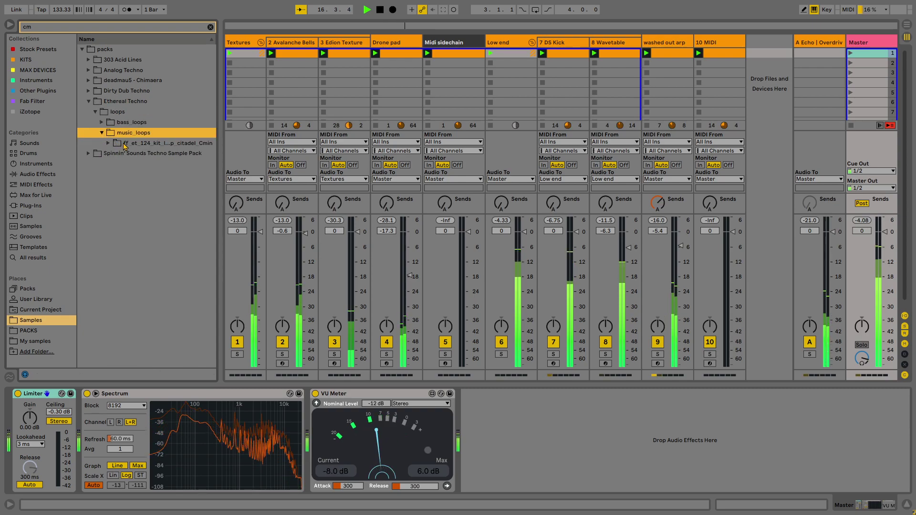
left_click(117, 144)
left_click(109, 144)
left_click(137, 155)
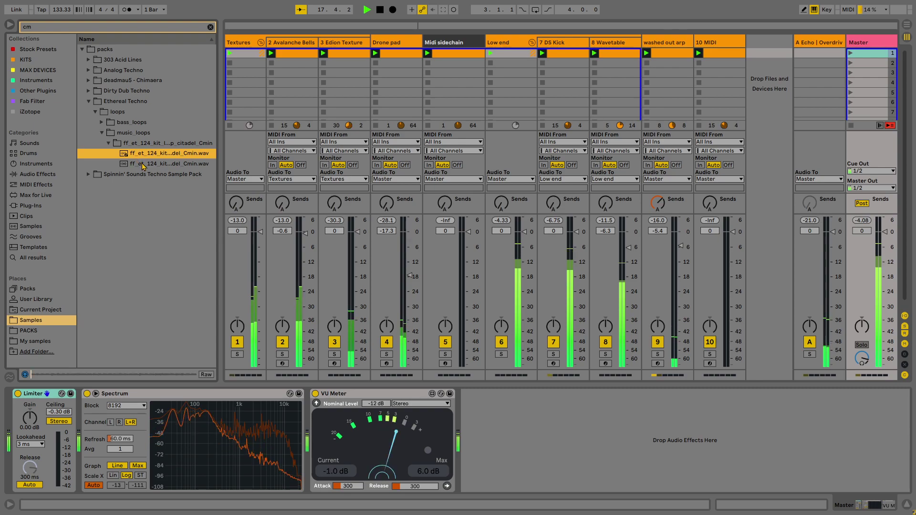
left_click(144, 164)
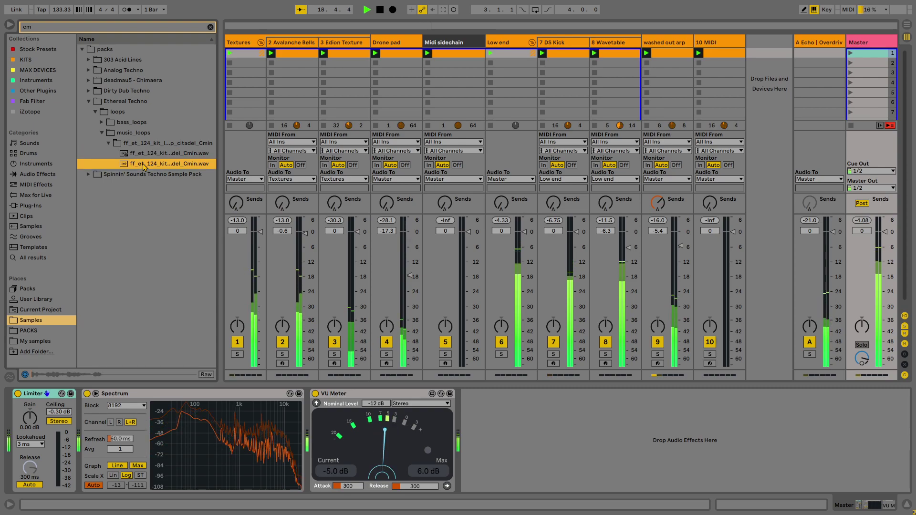
left_click(134, 154)
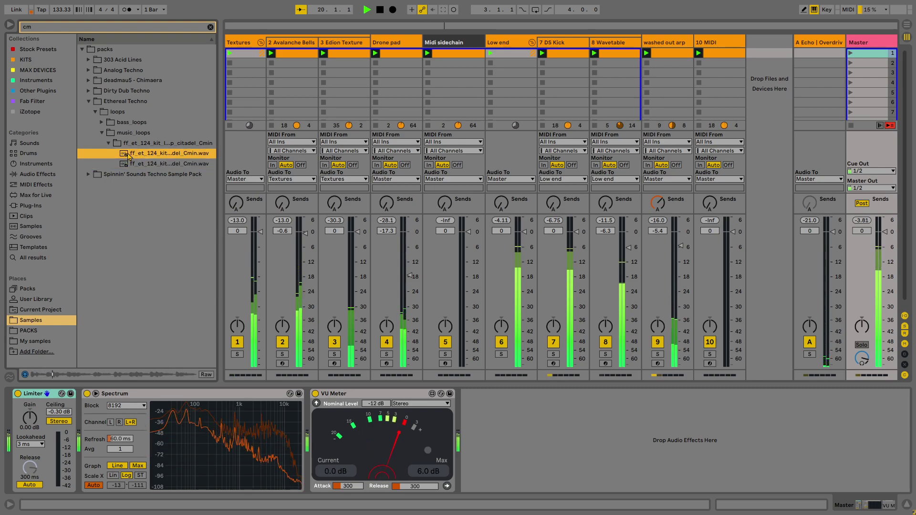
- Open the Spinnin' Sounds Techno Sample Pack down to SPINNIN_melody_loops and preview the first Cmin loop
left_click(89, 175)
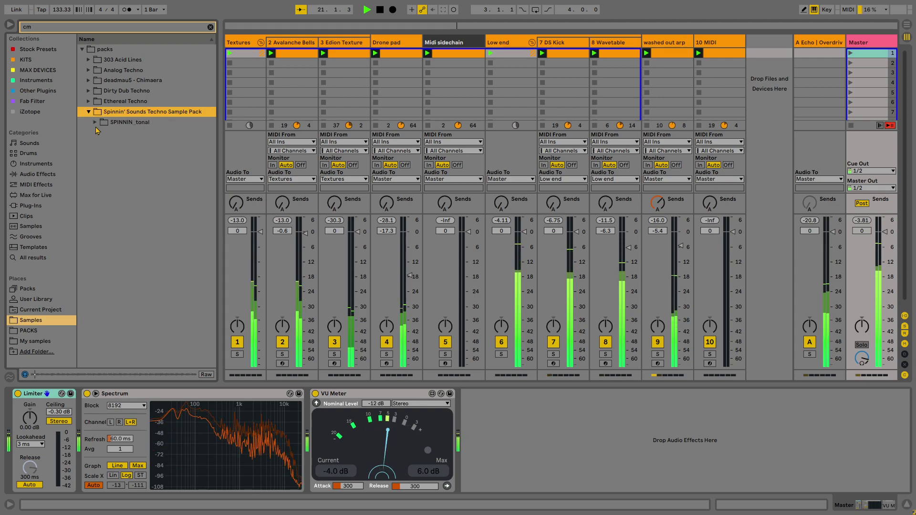
left_click(95, 123)
left_click(102, 133)
left_click(105, 153)
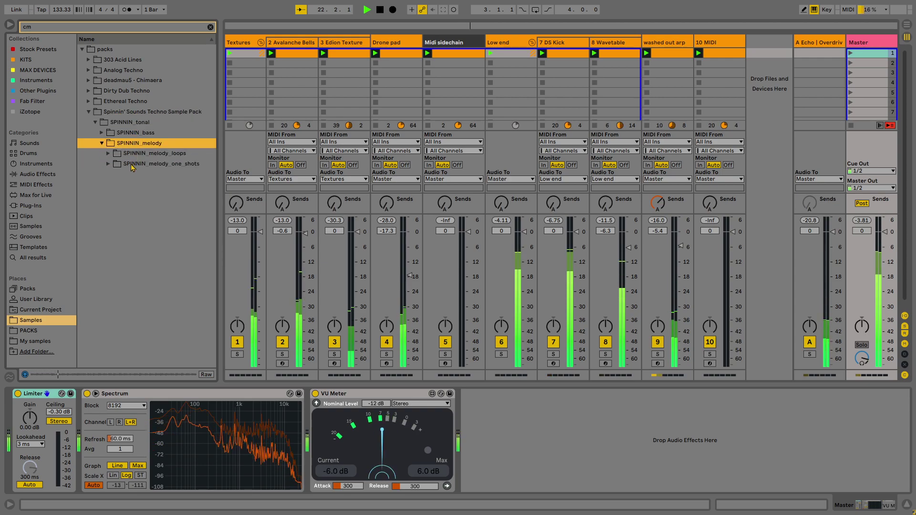
left_click(108, 154)
left_click(134, 165)
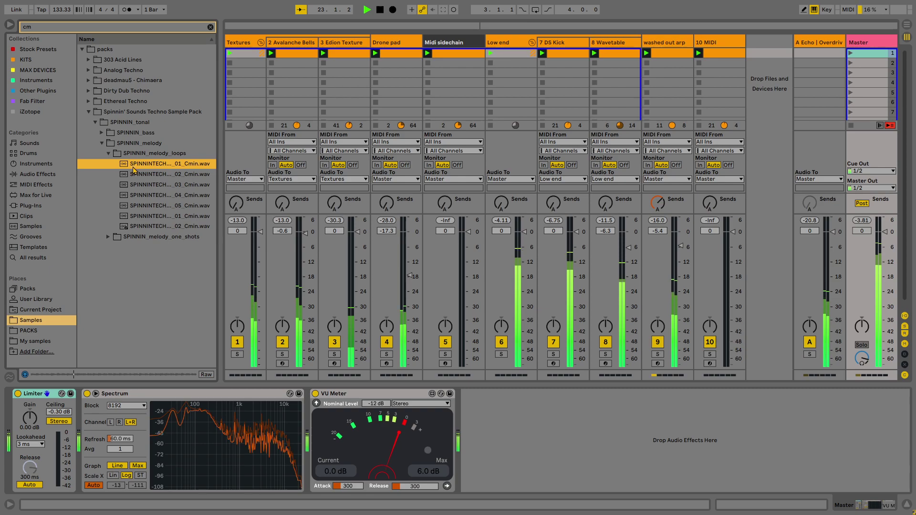
- Audition the remaining Cmin loops in SPINNIN_melody_loops, comparing loop 05 with the last two loops
key("Down")
left_click(160, 185)
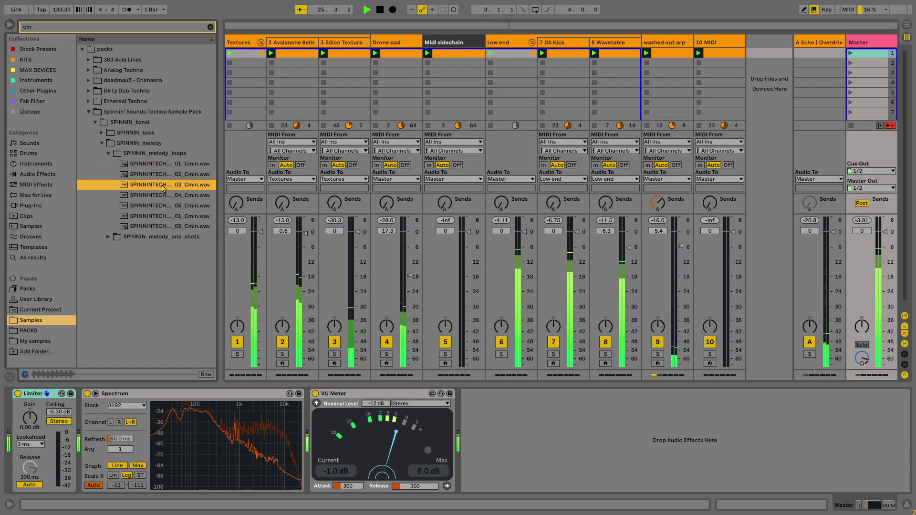
left_click(165, 198)
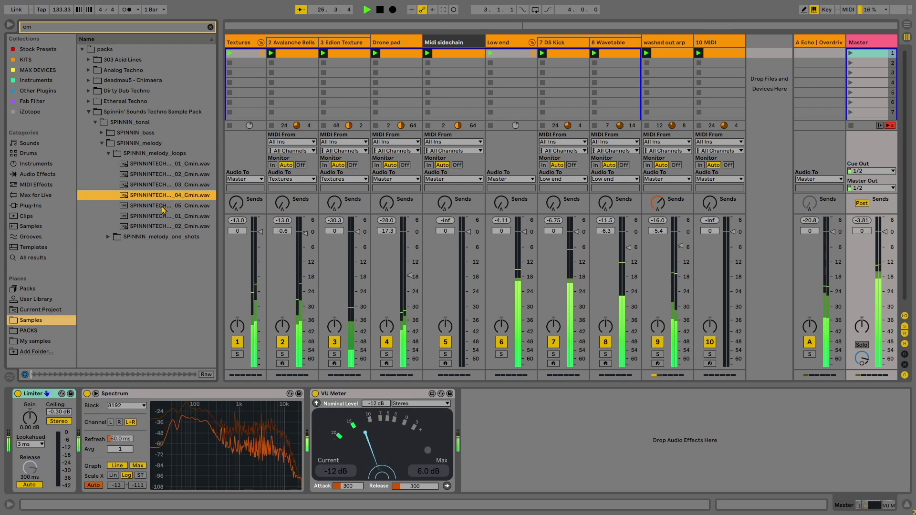
left_click(163, 207)
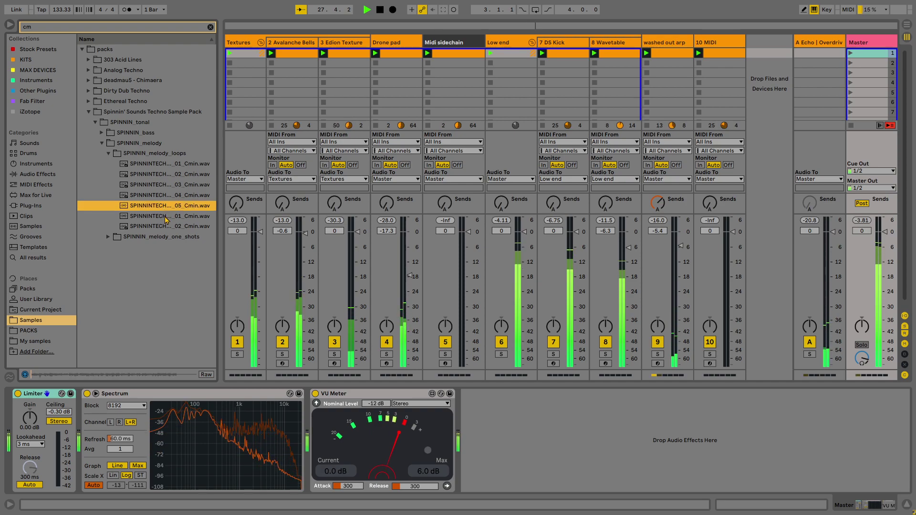
left_click(166, 218)
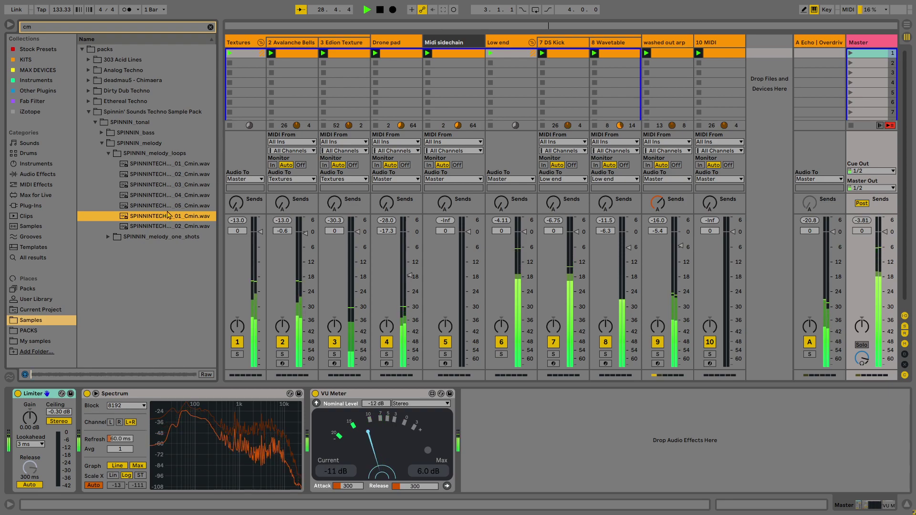
left_click(169, 208)
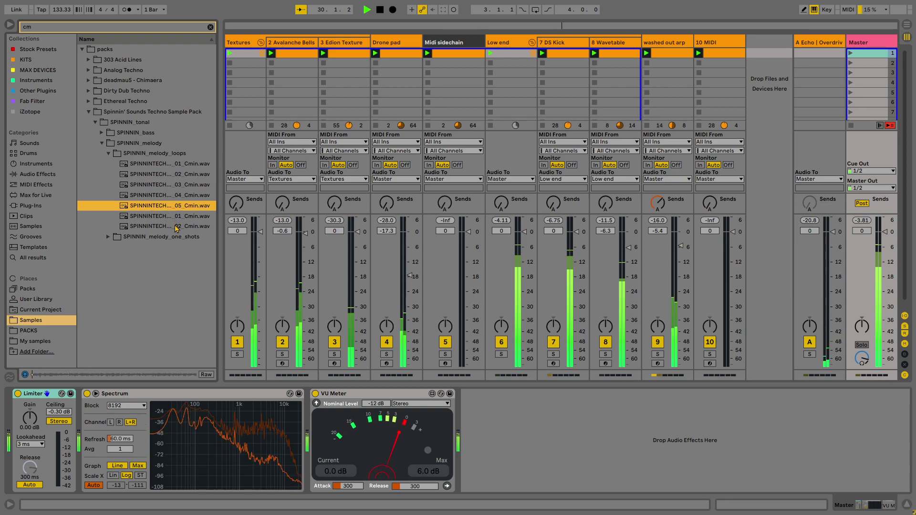
left_click(176, 227)
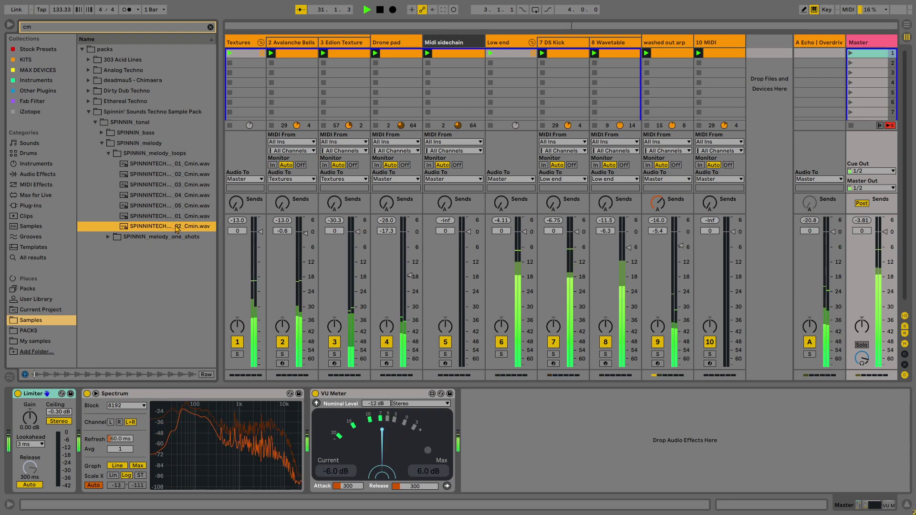
- Add the Spinnin' 05 Cmin melody loop as a clip in the first scene of a new audio track
left_click(179, 208)
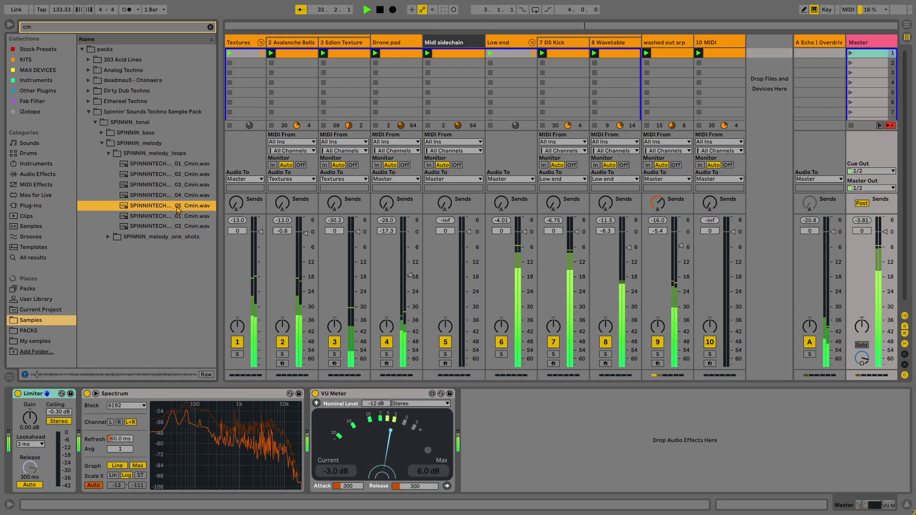
left_click_drag(176, 206, 764, 53)
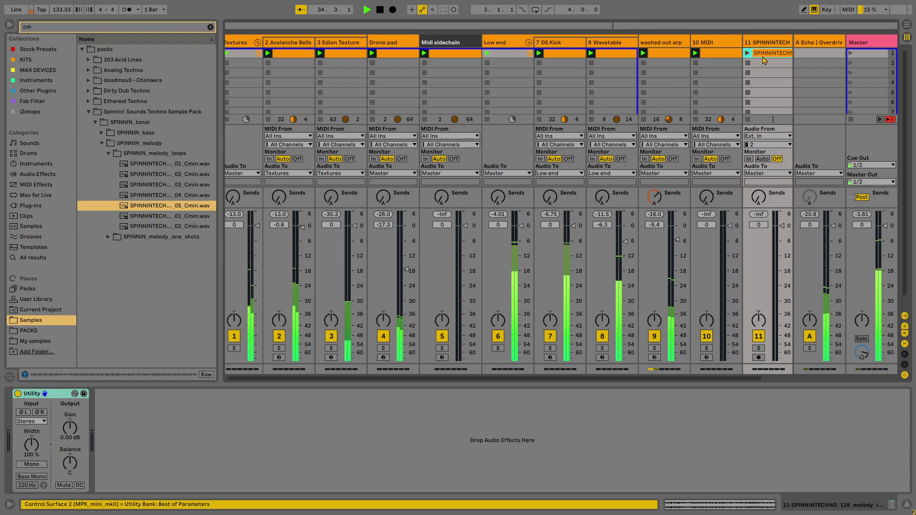
scroll(457, 382, "right", 3)
- Load the 05 melody loop clip into Simpler on a new MIDI track and delete the original audio track
right_click(772, 68)
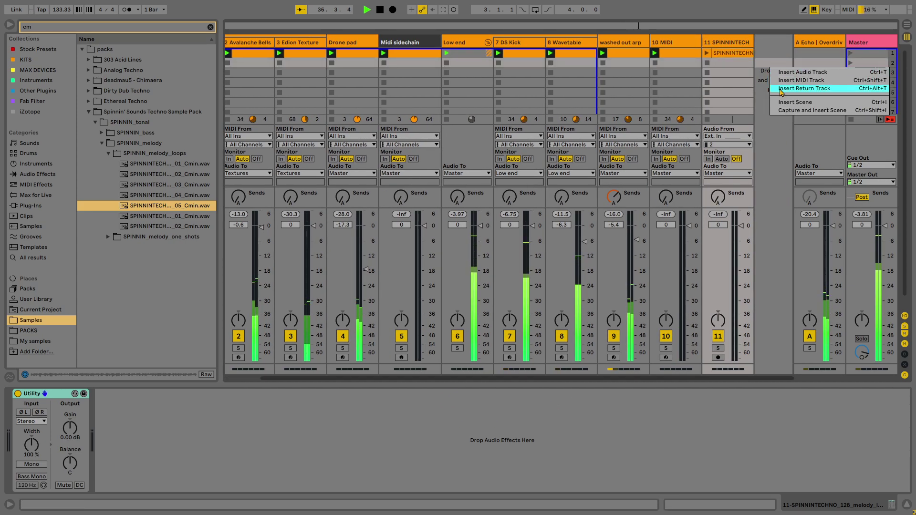
left_click(793, 81)
left_click_drag(736, 55, 23, 465)
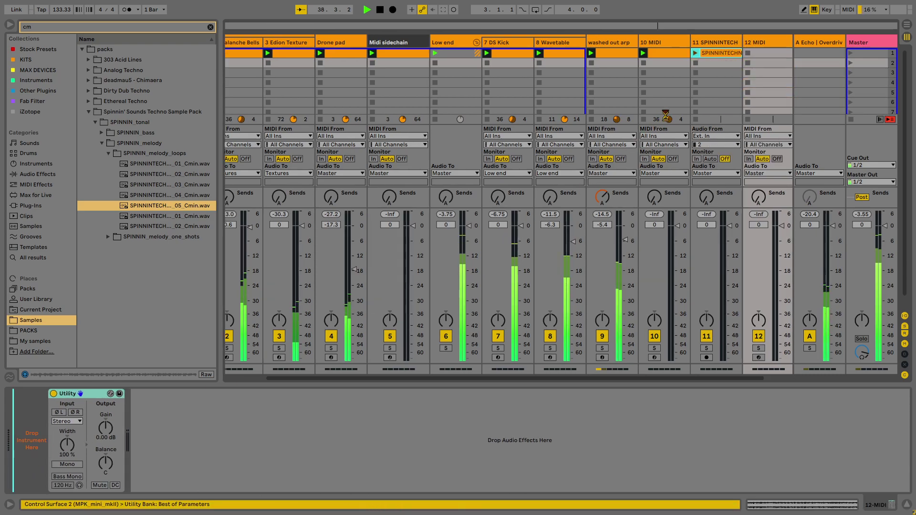
left_click(720, 44)
key("Delete")
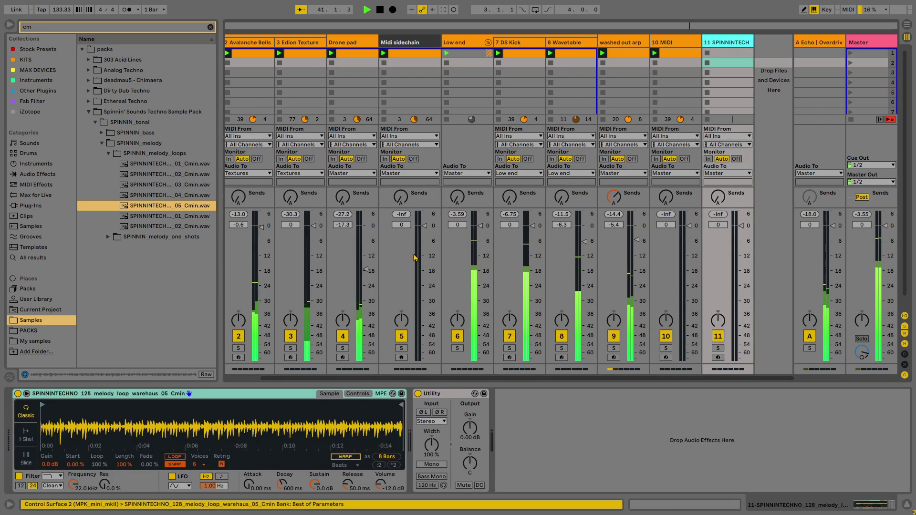
- Switch Simpler to Slice mode and slice the melody loop by Beat
left_click(27, 460)
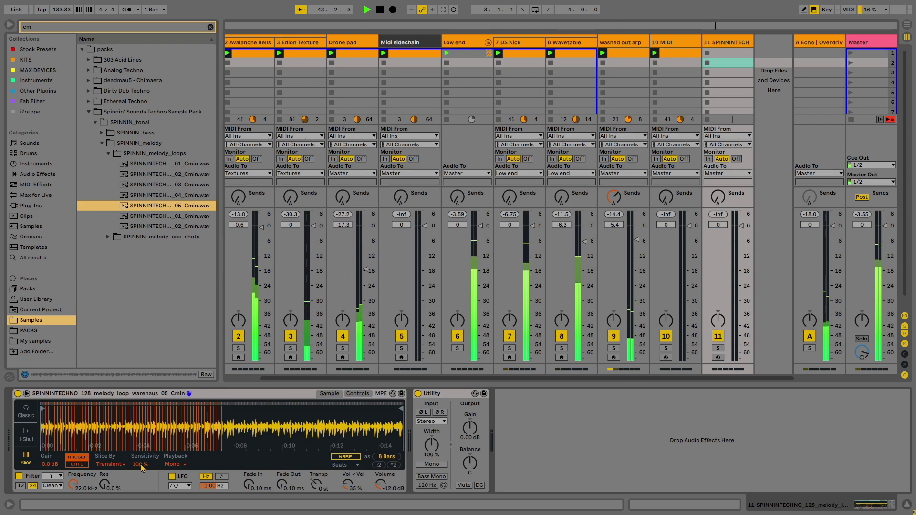
left_click(175, 470)
left_click(148, 469)
left_click(109, 464)
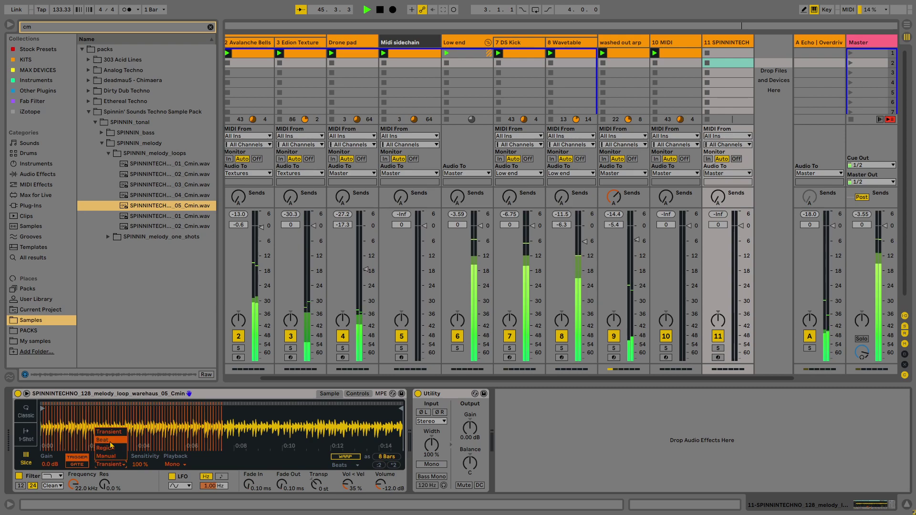
left_click(111, 441)
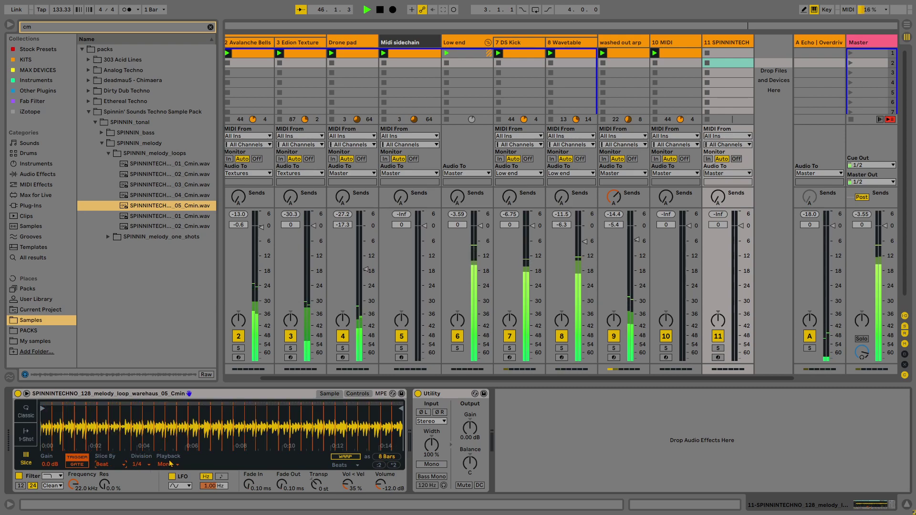
- Set Simpler's slice division to 1/16 for the melody loop
left_click(145, 466)
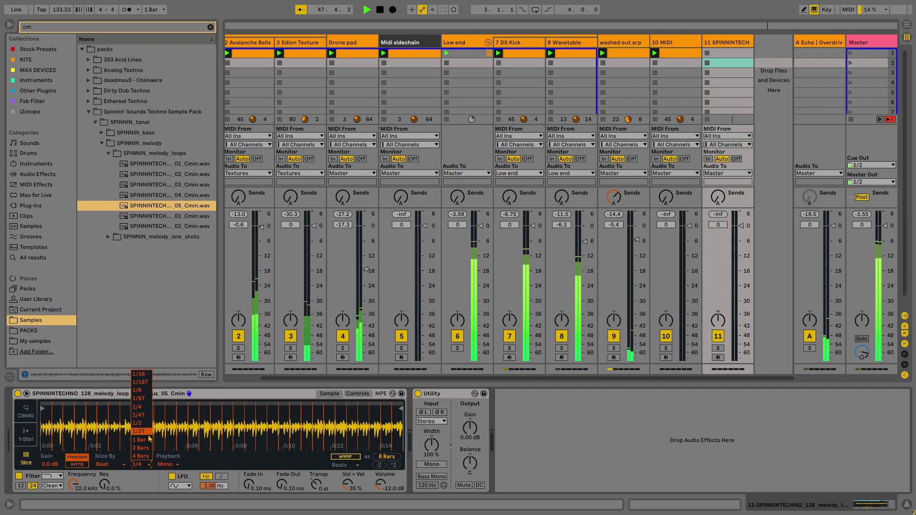
left_click(139, 374)
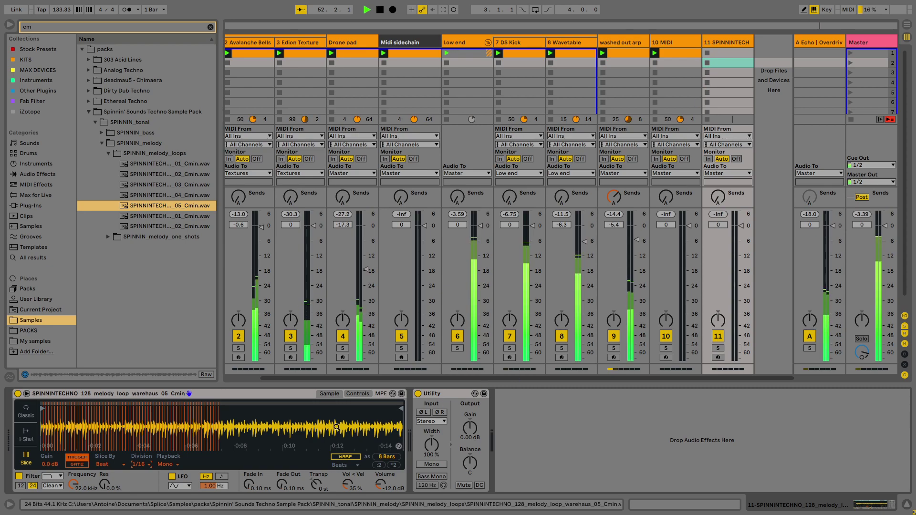
key("ctrl+f")
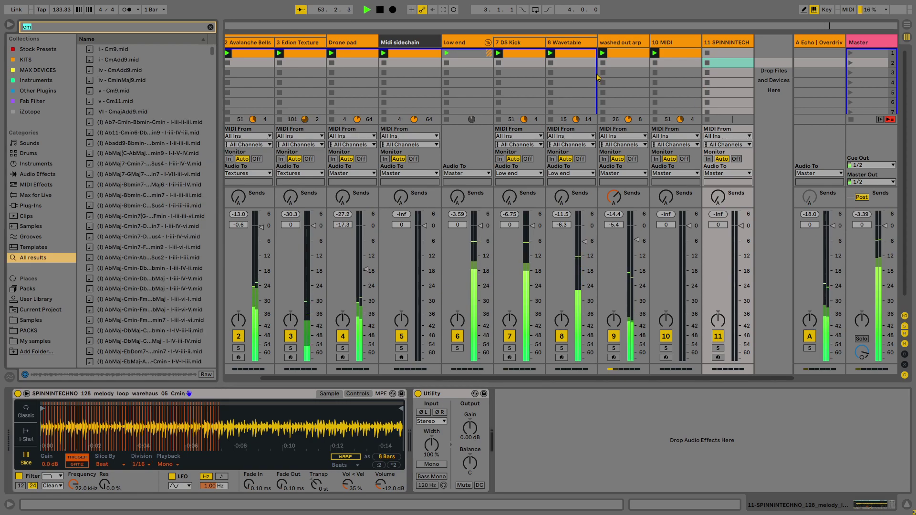
- Create a MIDI clip in the first slot of the sliced melody track, fill its bar with one C1 note and launch it
double_click(727, 52)
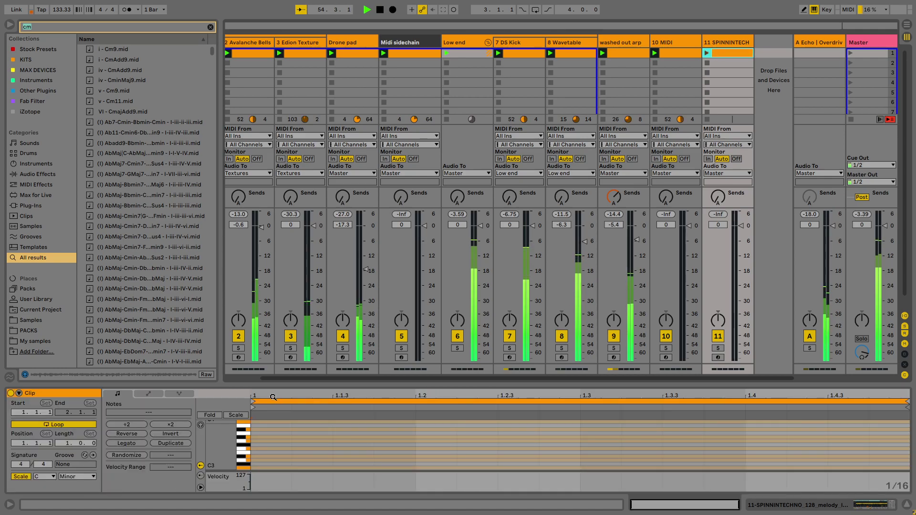
left_click_drag(276, 385, 279, 119)
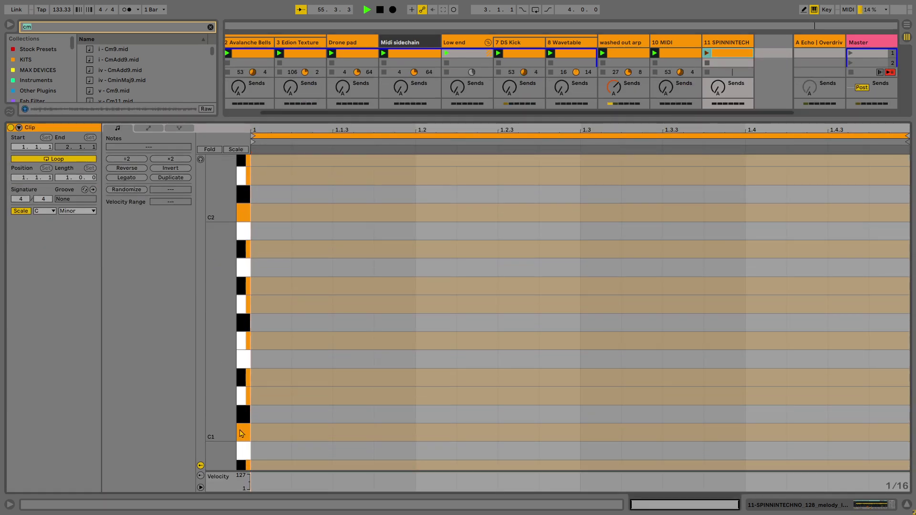
double_click(276, 441)
left_click_drag(290, 433, 910, 425)
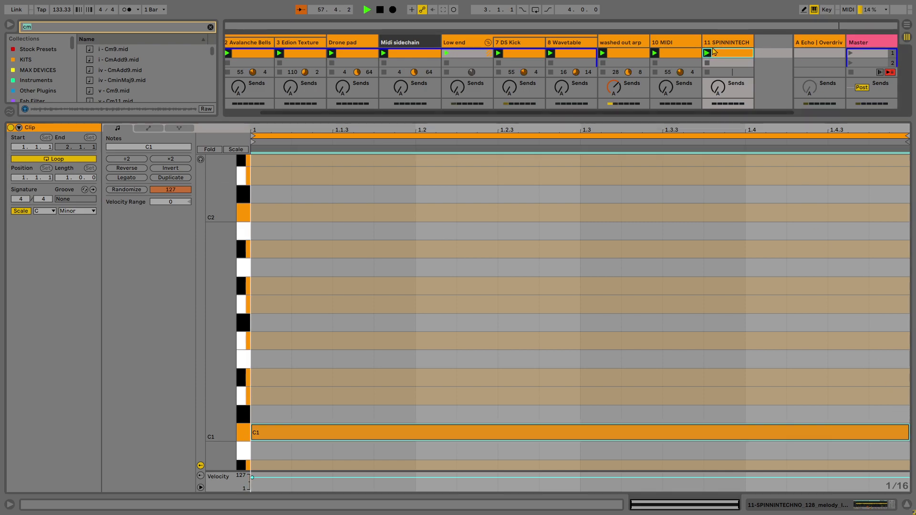
left_click(719, 44)
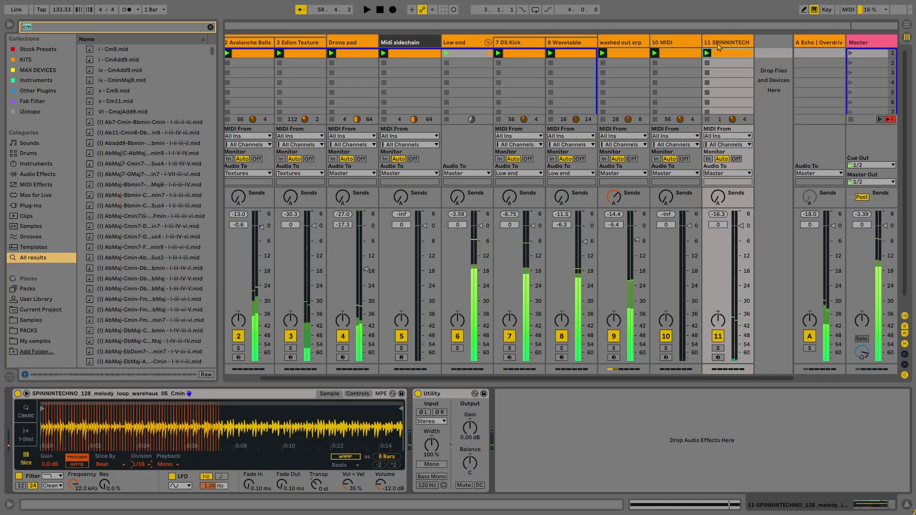
key("space")
key("space")
key("space")
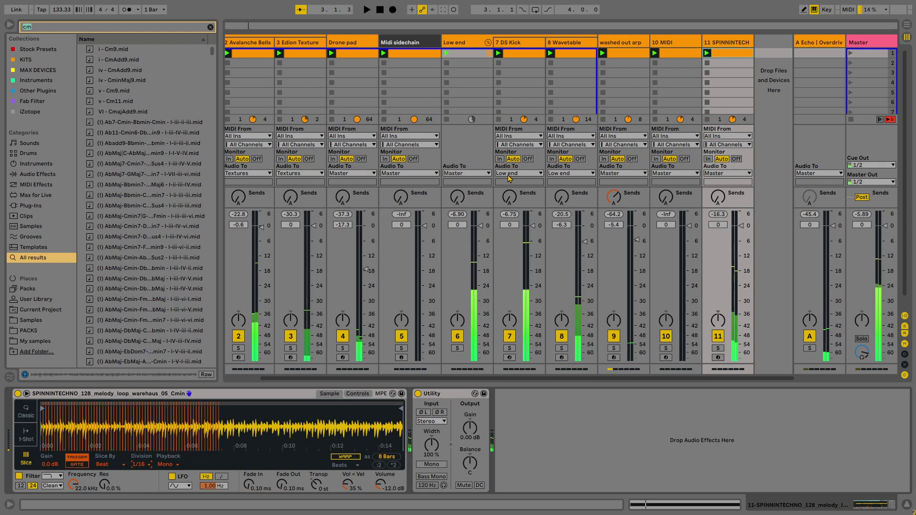
- Find the Random MIDI effect in the browser and load it onto the sliced melody track
key("ctrl+f")
type("arep")
key("Escape")
type("random")
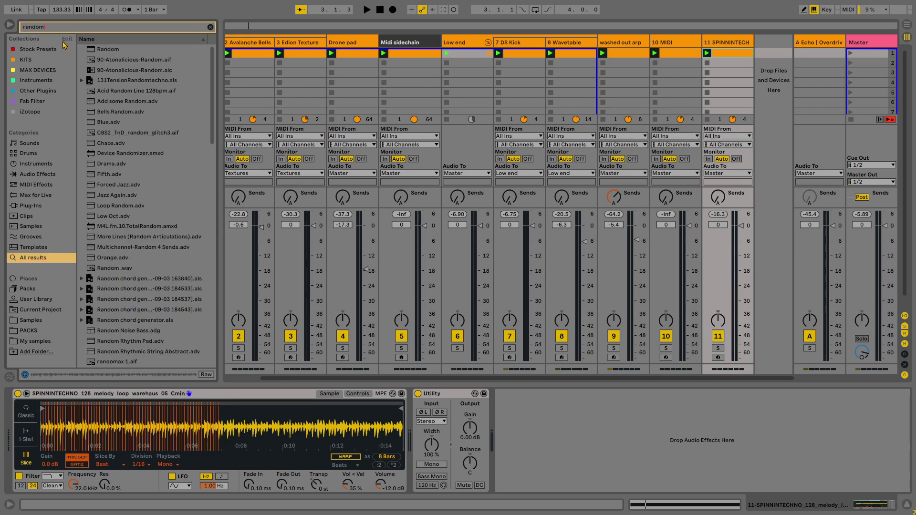
key("Down")
key("Return")
- Shorten the clip's C1 note to three sixteenths and duplicate it back to back until five notes run across the bar
double_click(713, 58)
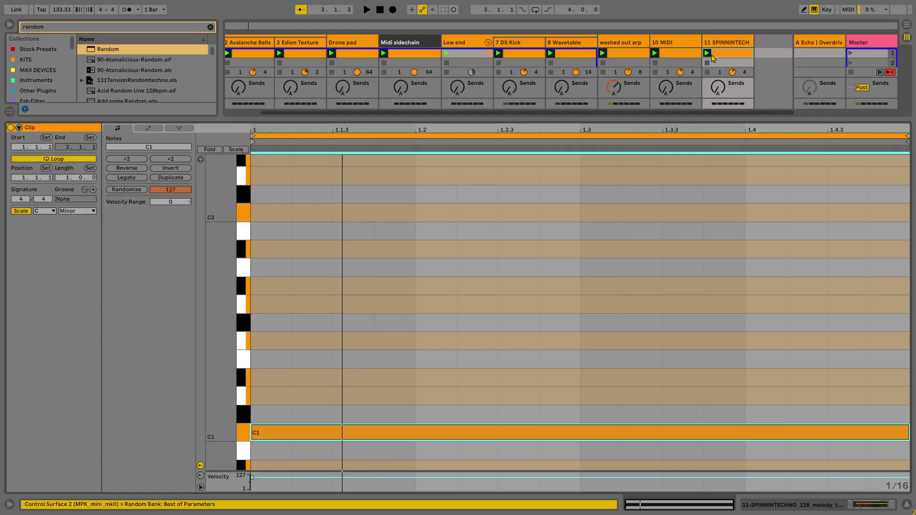
left_click_drag(911, 438, 310, 453)
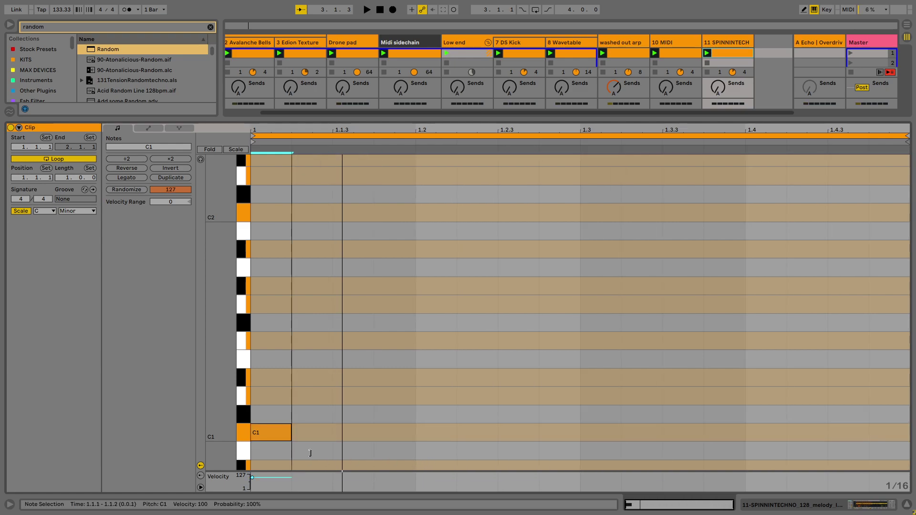
mouse_move(256, 457)
left_mouse_down()
mouse_move(363, 459)
mouse_move(251, 445)
left_mouse_up()
left_click_drag(305, 447, 372, 446)
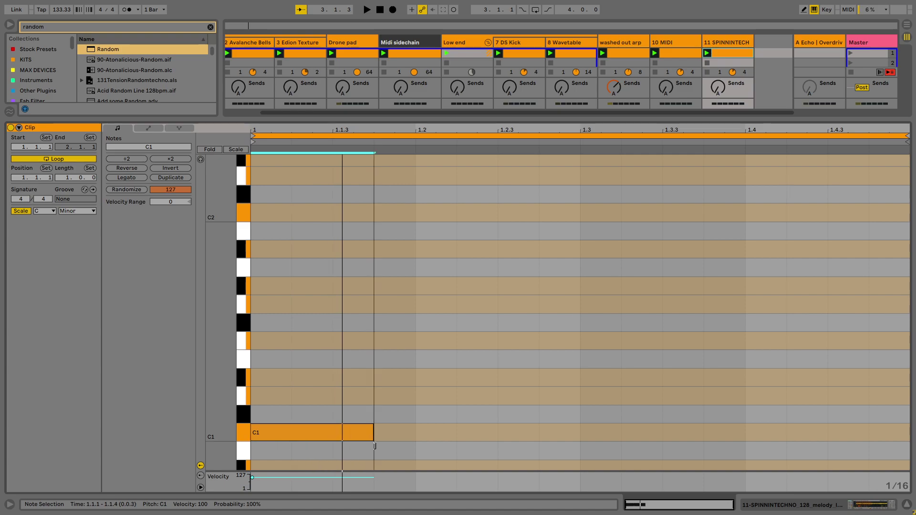
key("ctrl+d")
key("ctrl+d")
key("ctrl+d")
key("ctrl+d")
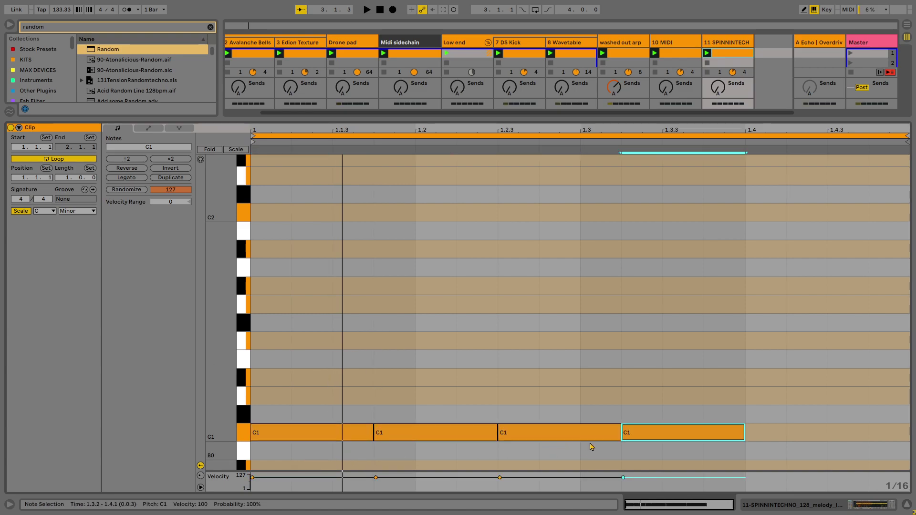
double_click(883, 435)
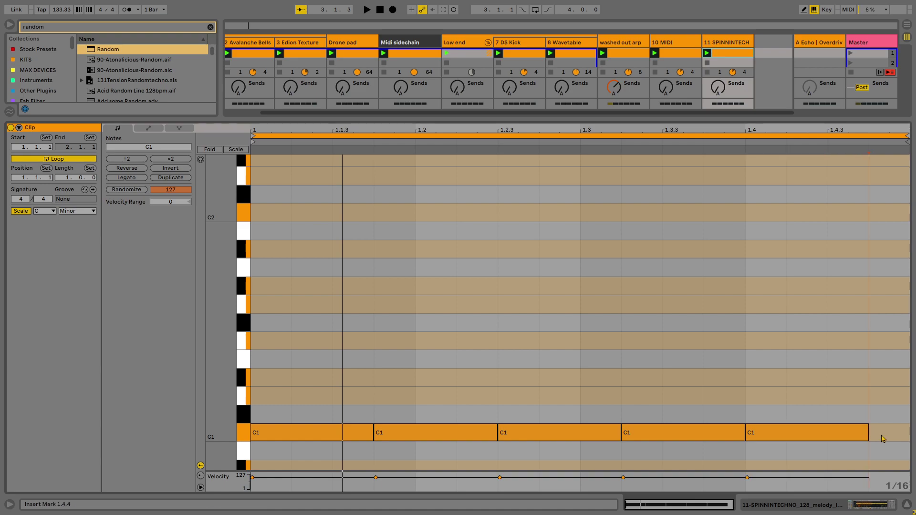
- Play the clip, set Random's Chance to 100 %, Choices to 24 and Scale to 2, and show Simpler's Controls page
left_click(707, 53)
left_click(718, 44)
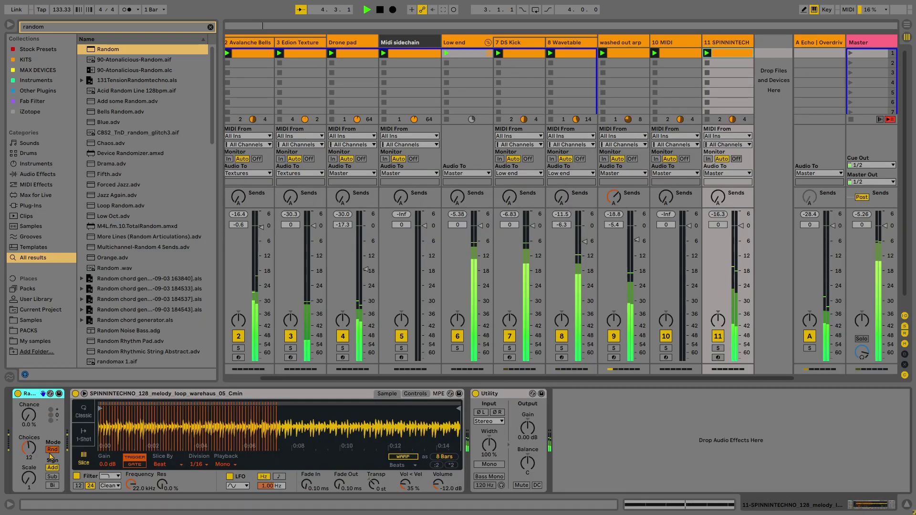
left_click_drag(31, 430, 32, 426)
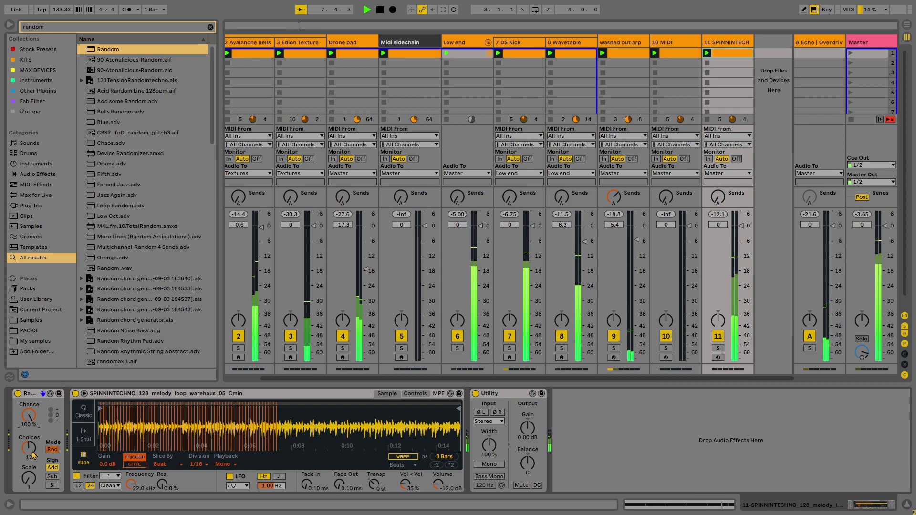
left_click_drag(28, 448, 28, 441)
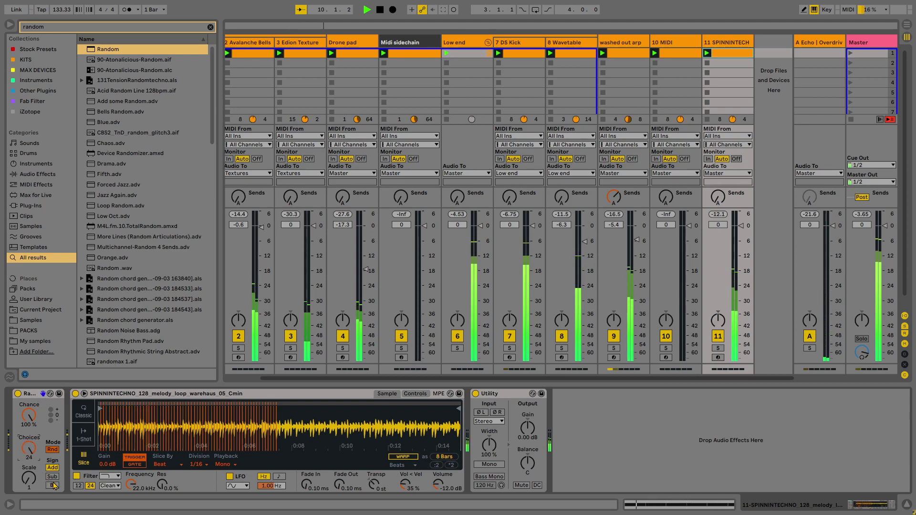
left_click_drag(29, 478, 29, 475)
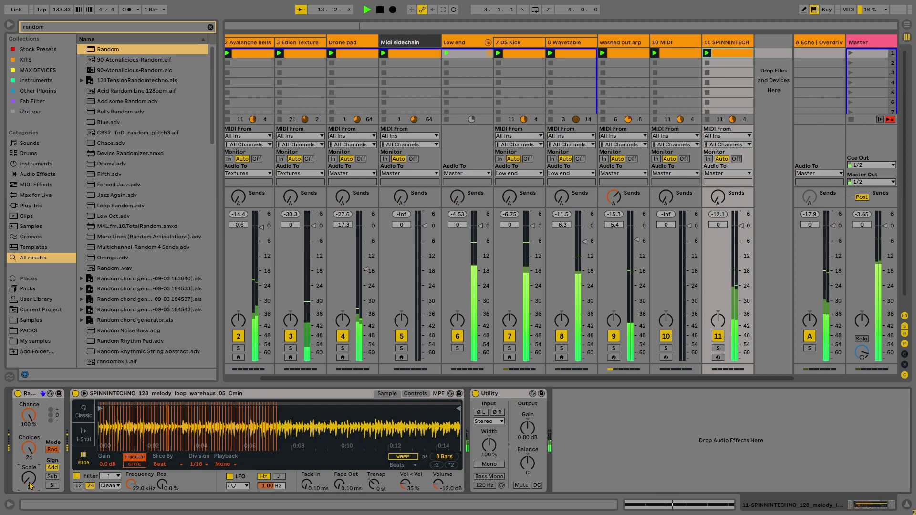
left_click(423, 397)
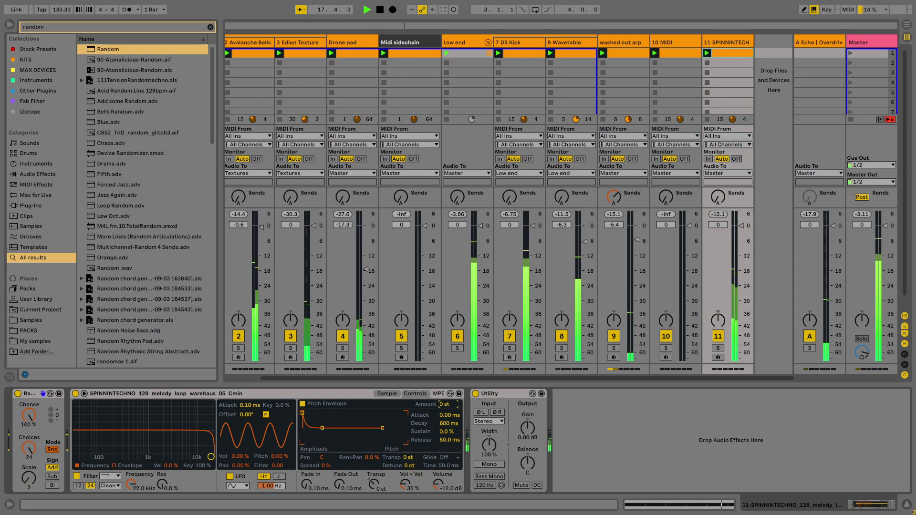
- Add an LFO device after Utility, set its shape to Square and map it to Simpler's Transpose
key("ctrl+f")
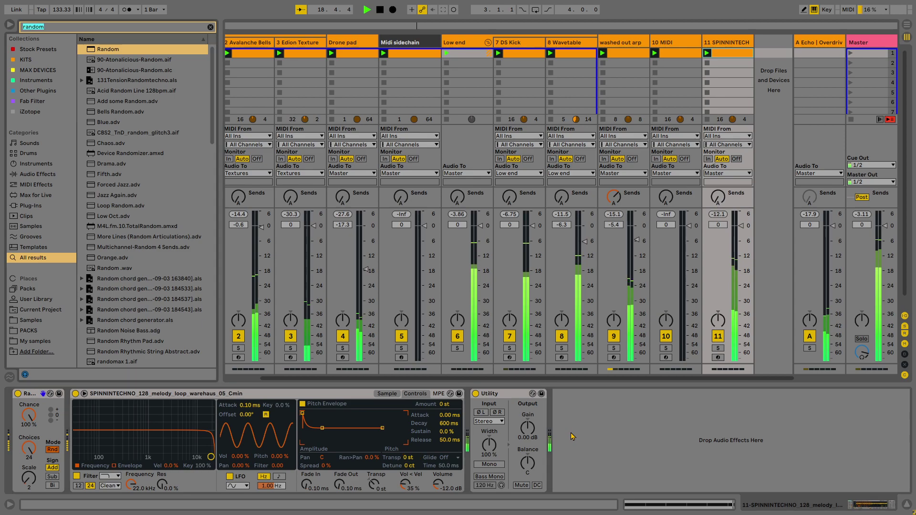
type("lfo")
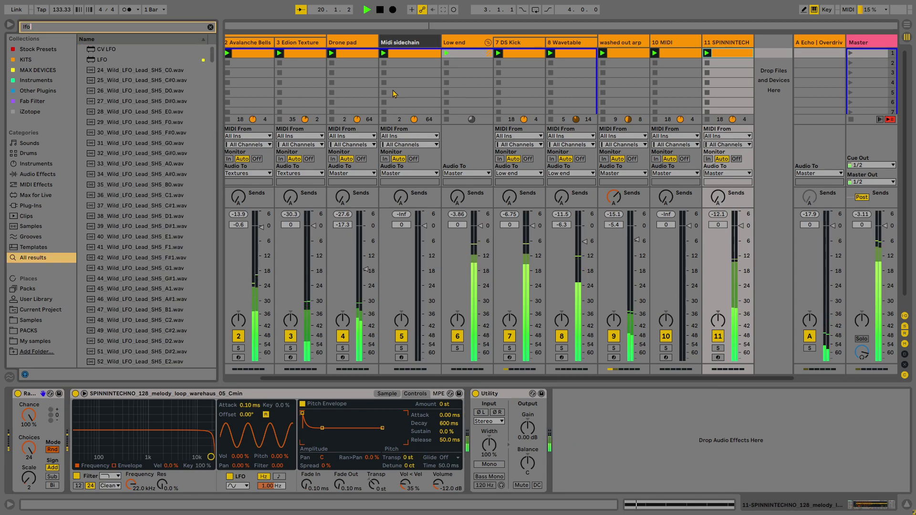
left_click_drag(126, 62, 587, 393)
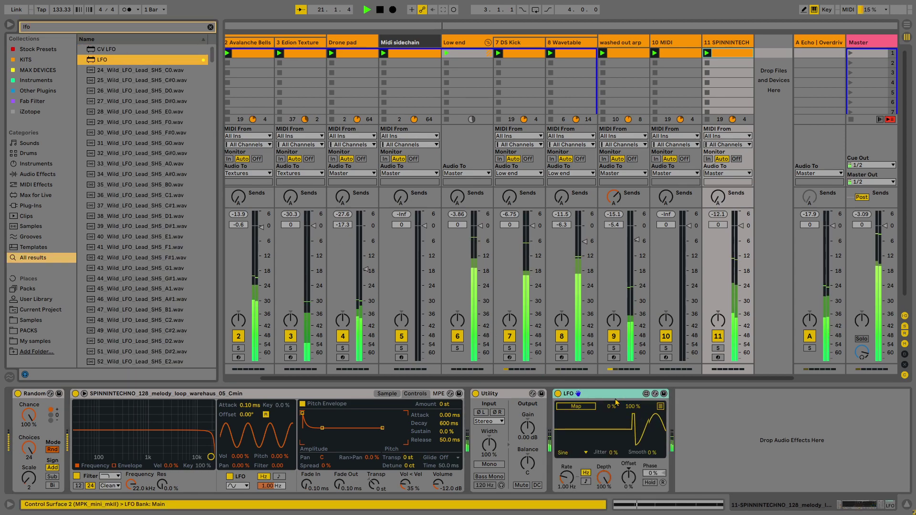
left_click(570, 452)
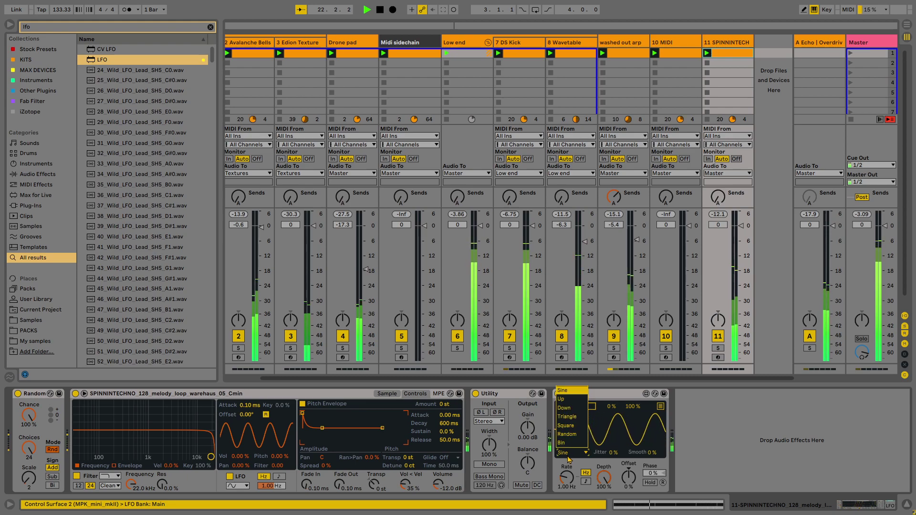
left_click(572, 427)
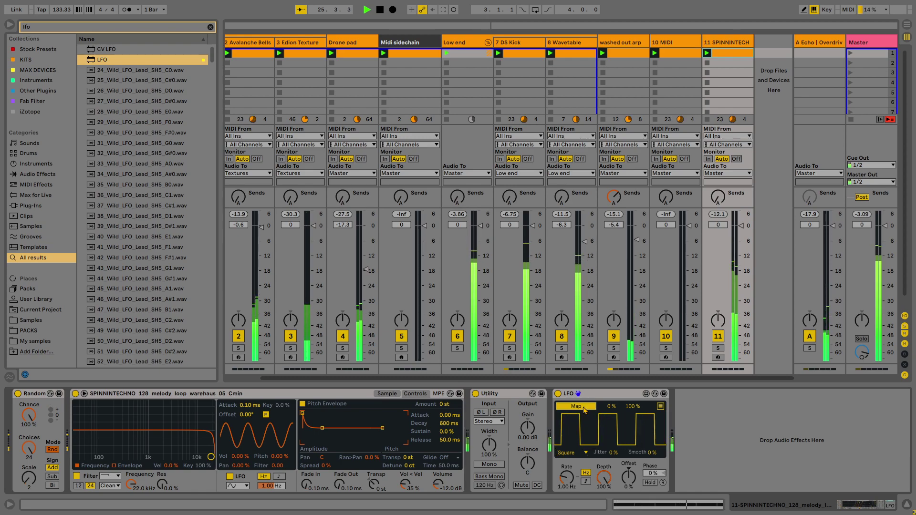
left_click(410, 458)
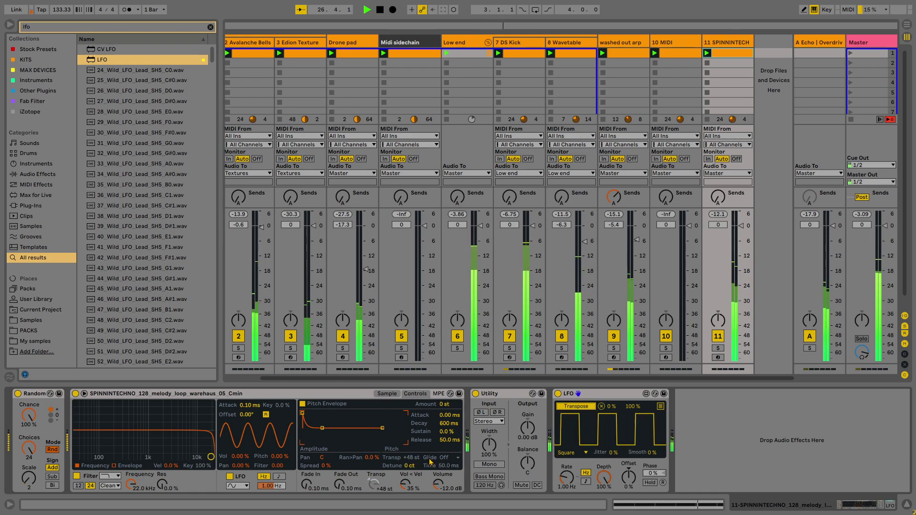
- Limit the LFO's Transpose mapping range to a minimum of 50 % and a maximum of 58 %
left_click_drag(612, 407, 612, 383)
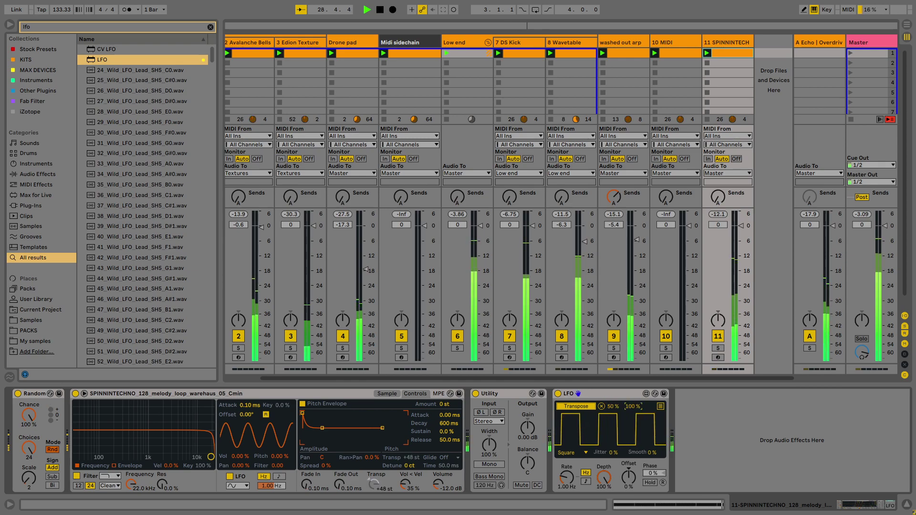
left_click_drag(641, 409, 641, 431)
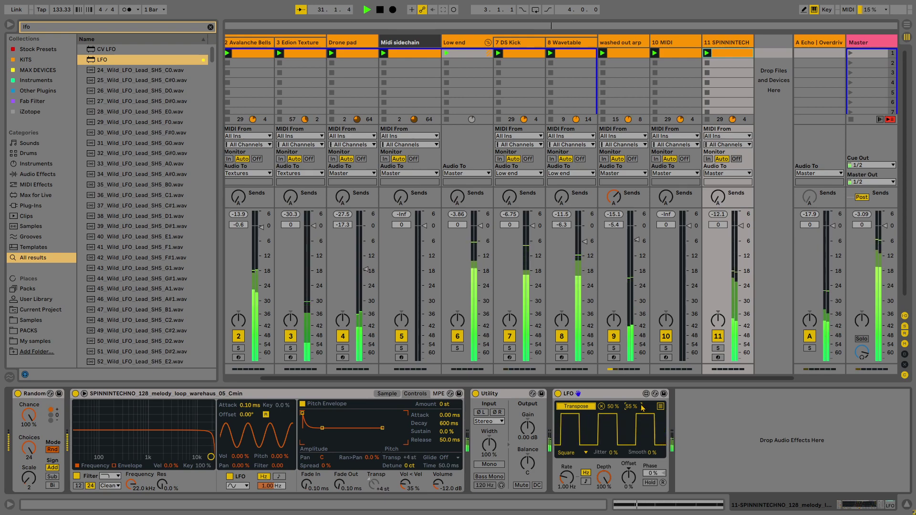
type("58")
key("Return")
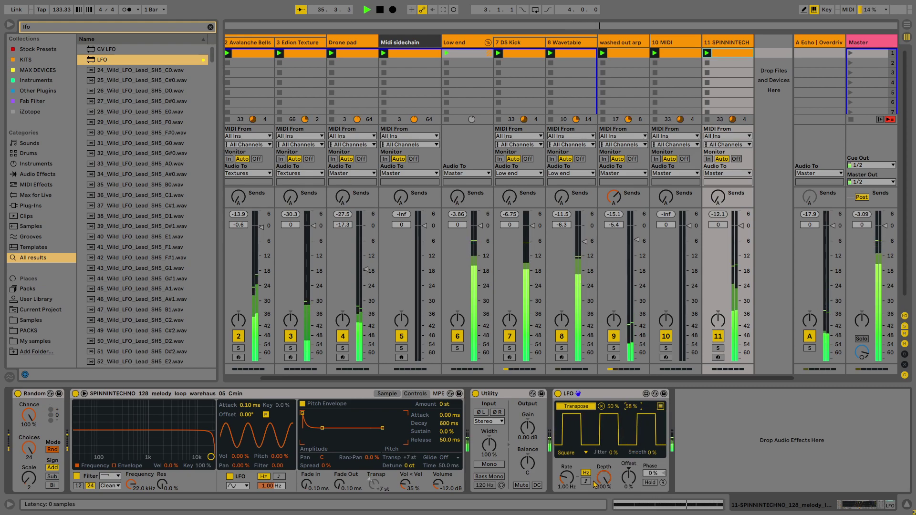
- Slow the LFO's rate to 0.09 Hz and delete the LFO device
left_click_drag(567, 477, 567, 497)
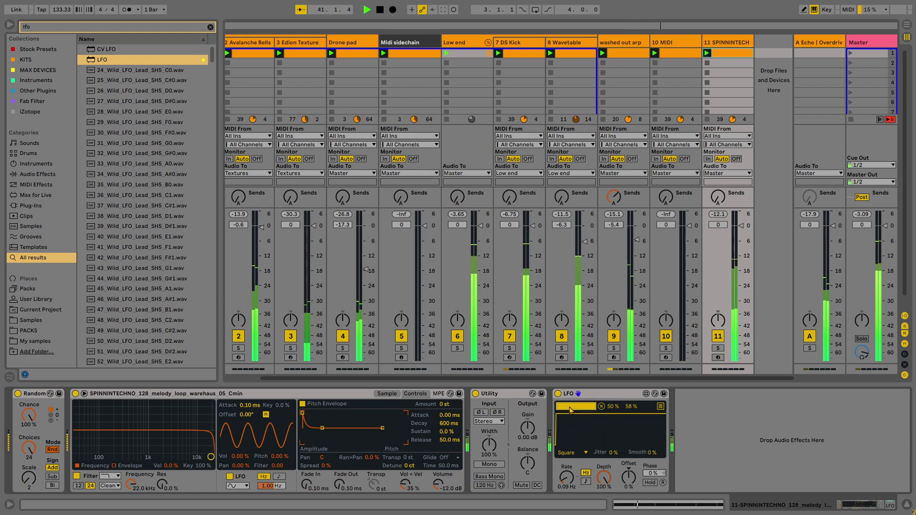
left_click(558, 394)
key("Delete")
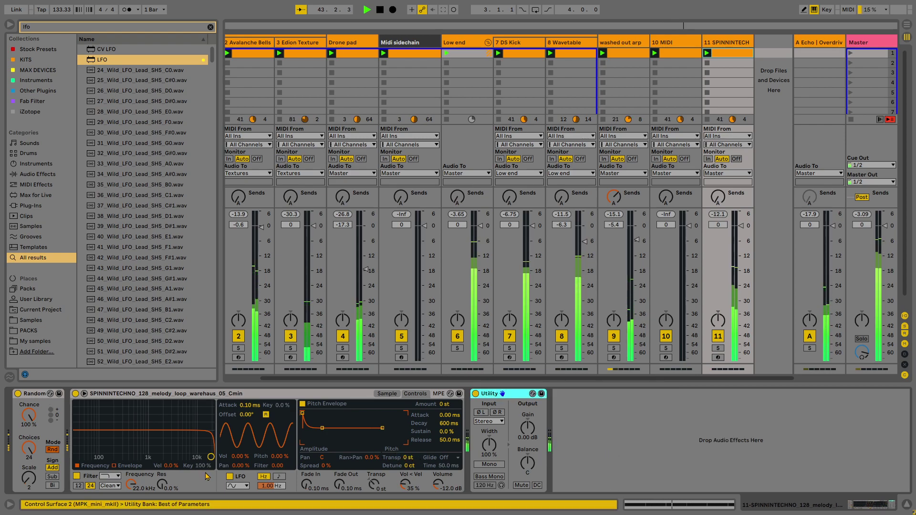
- Make Simpler's filter a high-pass at about 4.61 kHz with 41 % resonance and set the fade-in to about 39.3 ms
left_click(111, 476)
left_click(110, 444)
left_click_drag(211, 457, 174, 450)
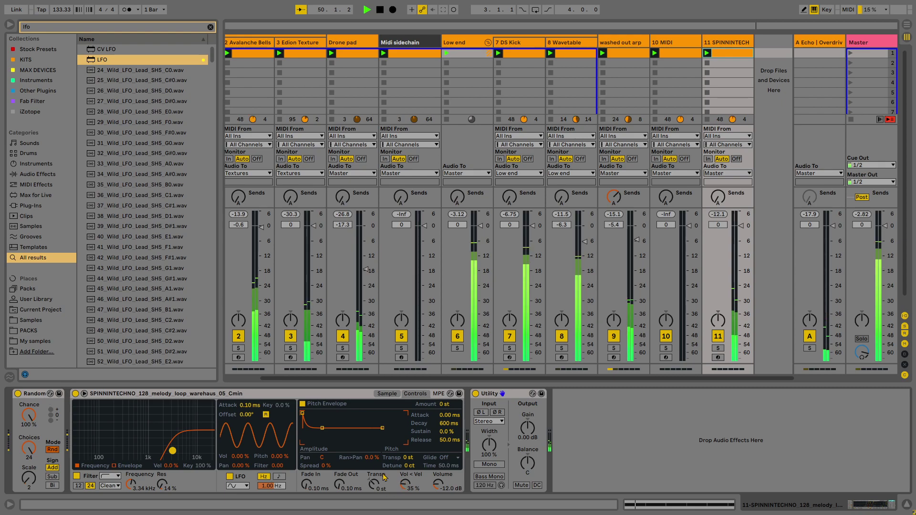
left_click_drag(172, 451, 180, 440)
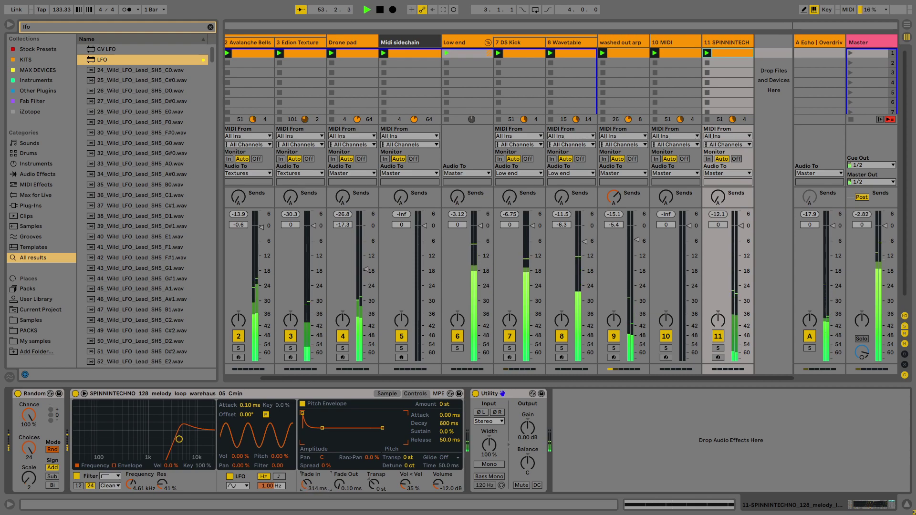
left_click_drag(308, 489, 308, 498)
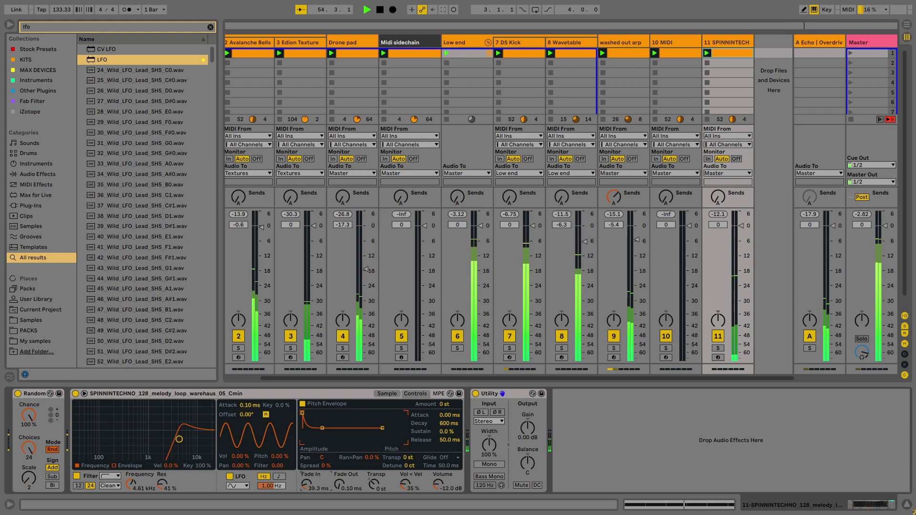
- Solo the melody loop track and add a Limiter after Utility
left_click(718, 348)
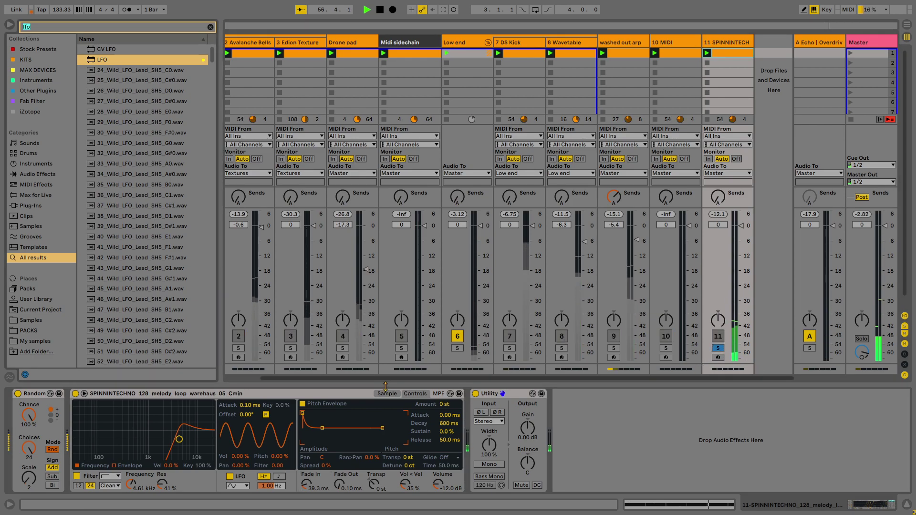
type("limti")
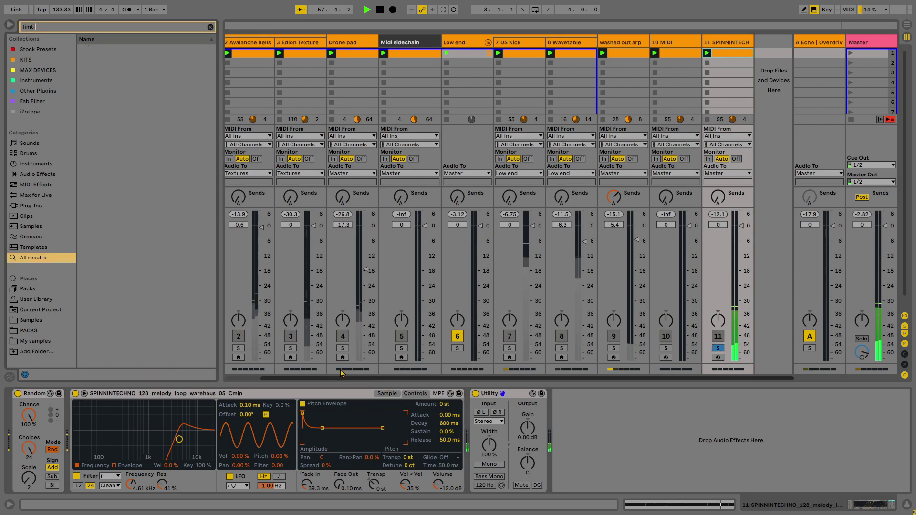
key("BackSpace")
key("BackSpace")
double_click(106, 59)
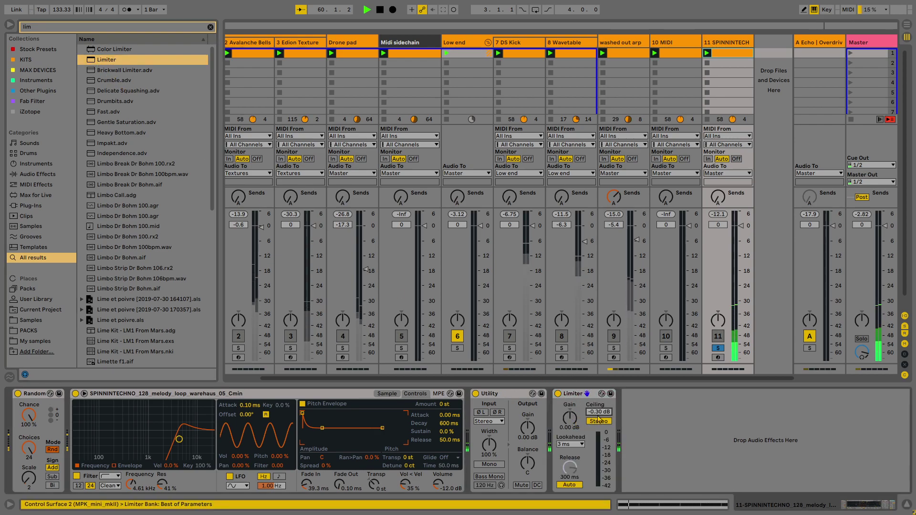
- Set the Limiter's ceiling to -20 dB and gain to 12.5 dB, and place it before Utility
type("-20")
key("Return")
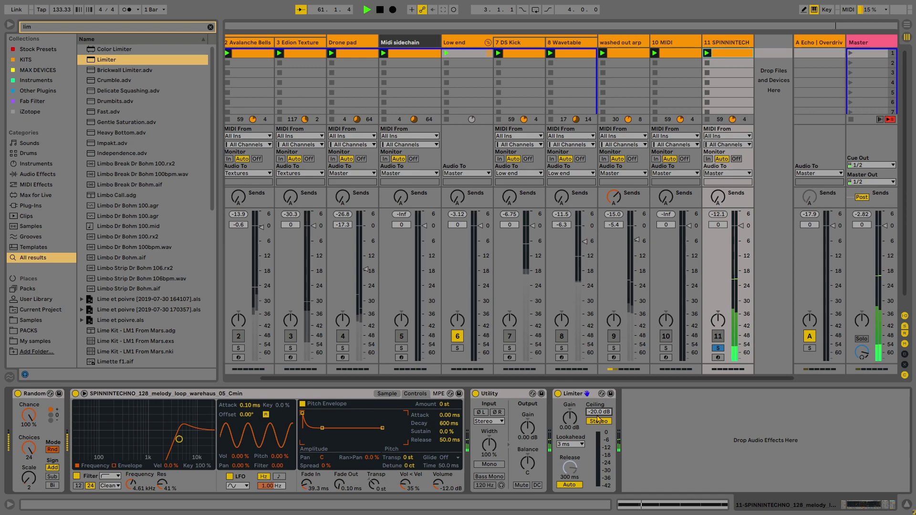
left_click_drag(578, 432, 578, 411)
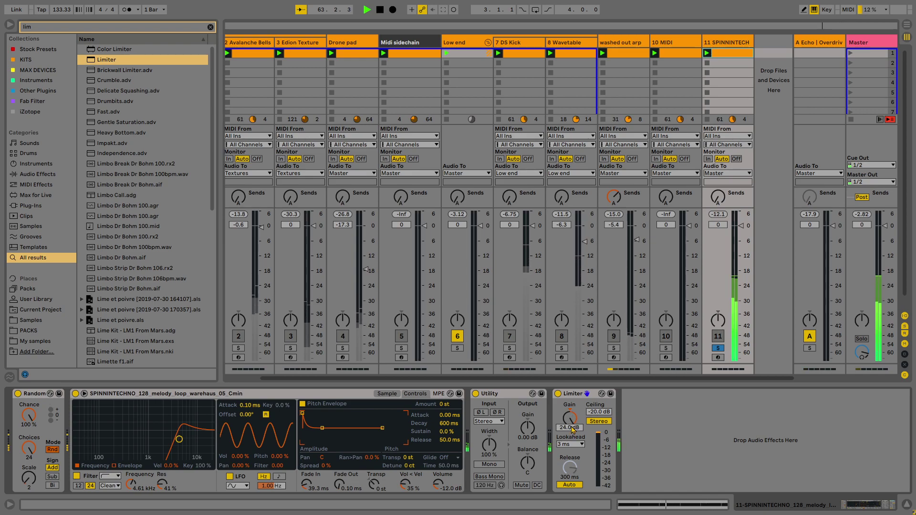
left_click_drag(573, 394, 507, 404)
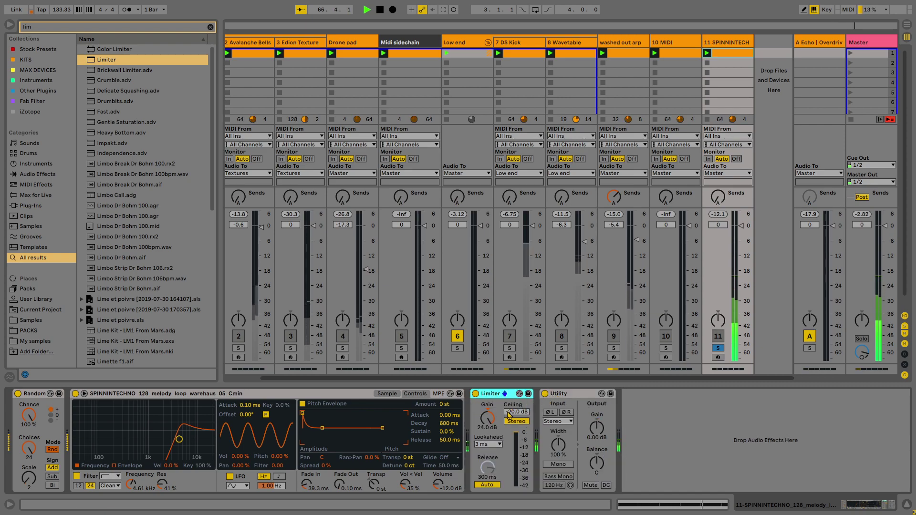
left_click_drag(488, 418, 487, 423)
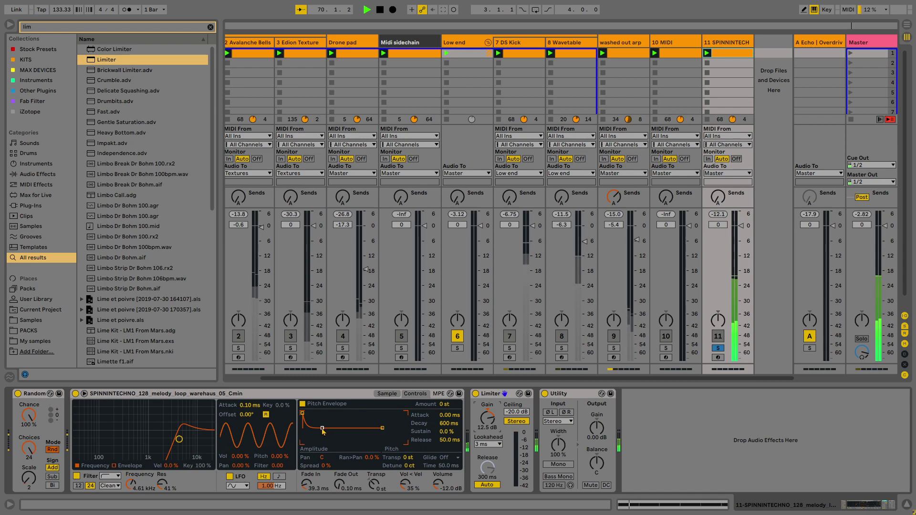
- Turn off Simpler's pitch envelope and set its fade-in to 0 ms
left_click(395, 395)
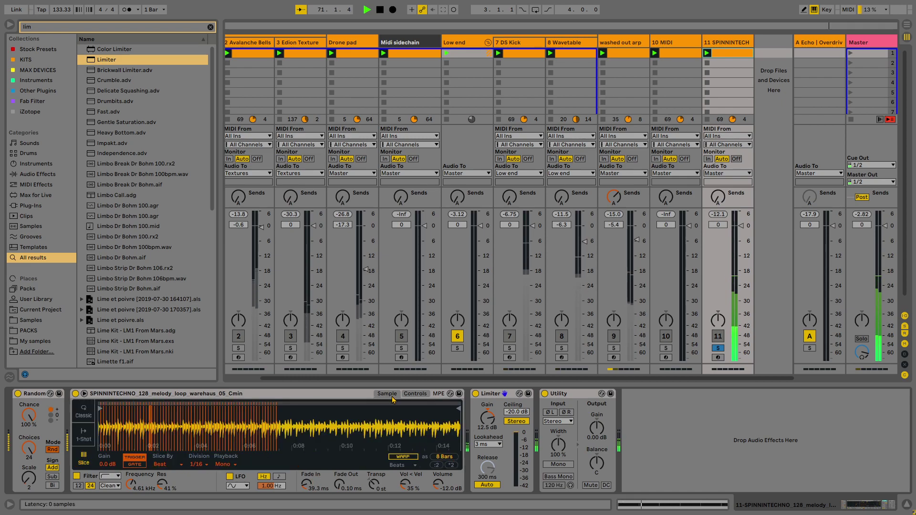
left_click(412, 396)
left_click(303, 405)
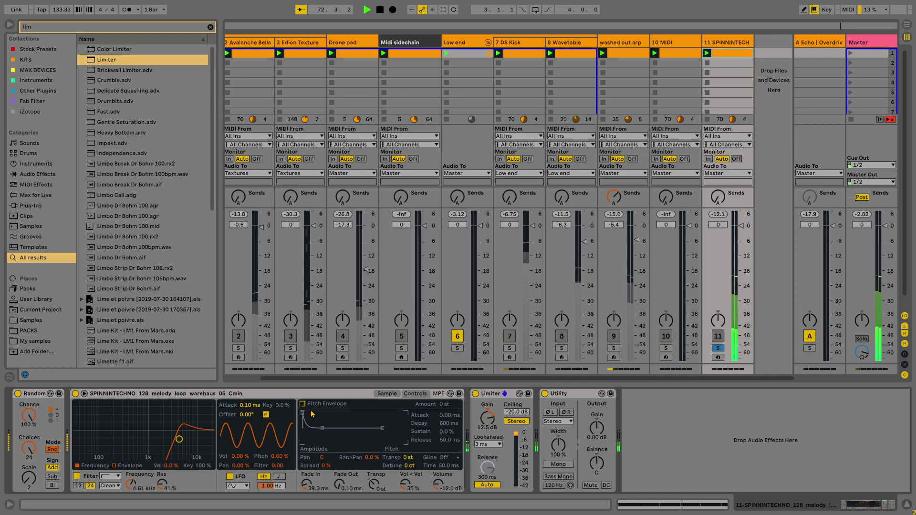
left_click(387, 395)
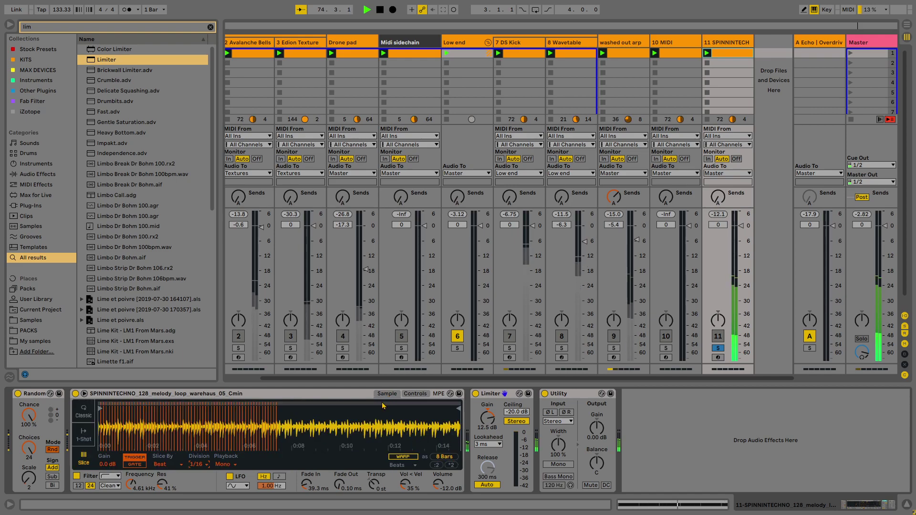
left_click_drag(315, 485, 315, 506)
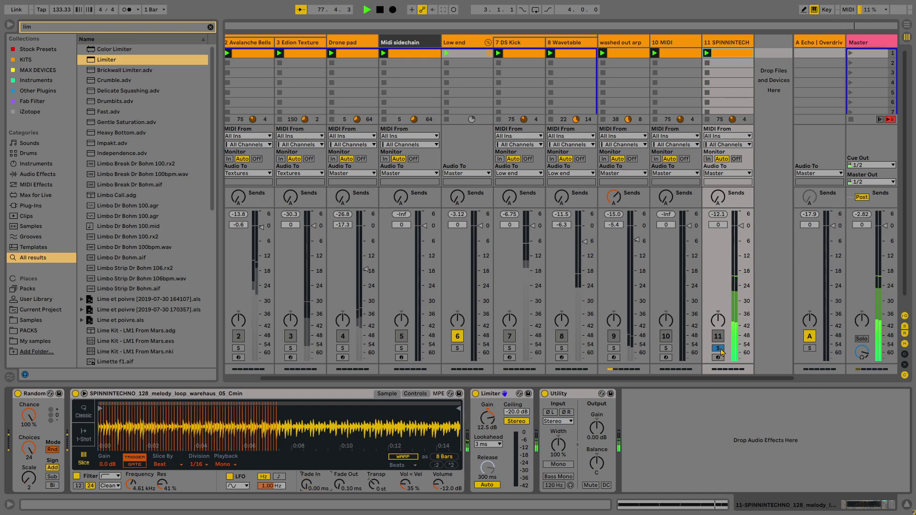
- Lower the Limiter's gain to -6.50 dB, bypass it and delete it from the chain
left_click_drag(487, 419, 487, 448)
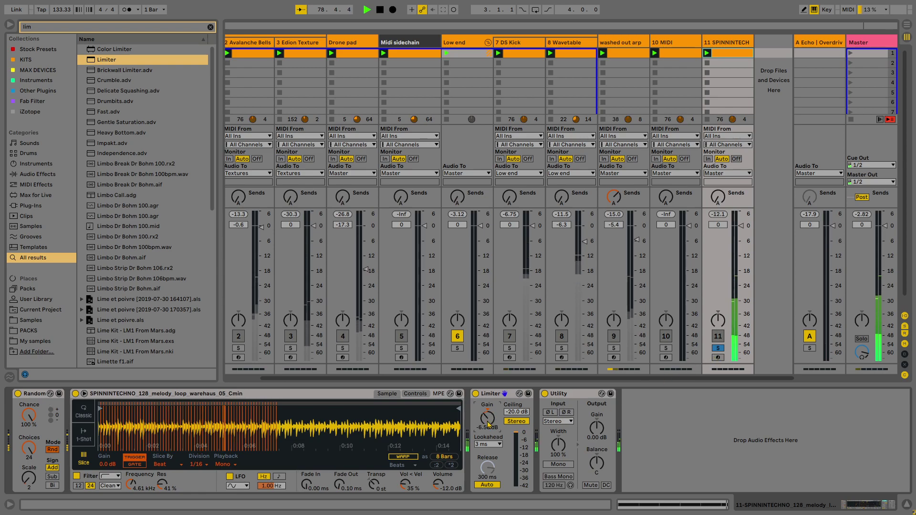
left_click(476, 394)
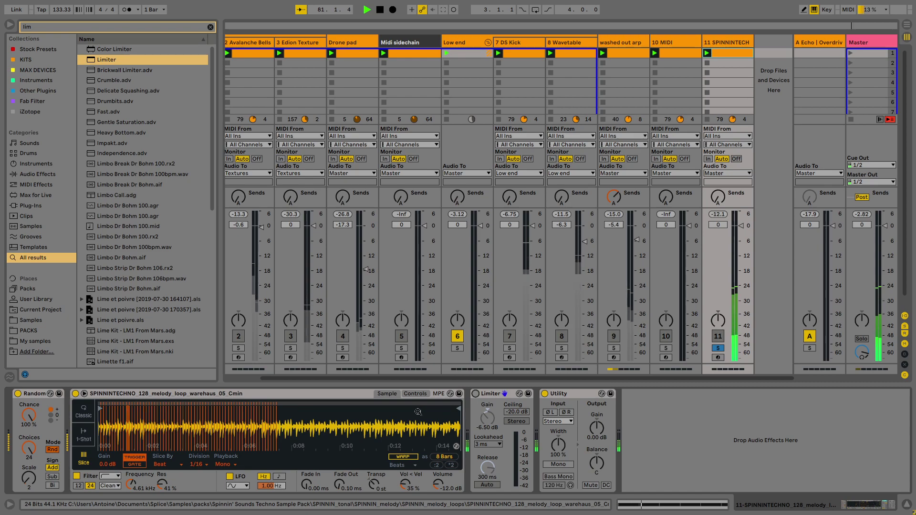
left_click(496, 394)
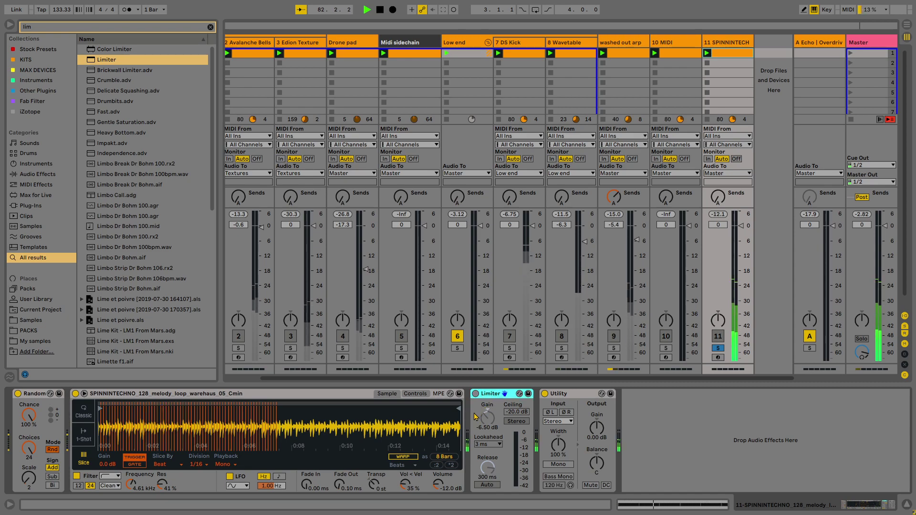
key("Delete")
- Set Simpler's fade-in to about 185 ms and its high-pass filter to about 2.62 kHz with 37 % resonance
mouse_move(315, 490)
left_mouse_down()
mouse_move(315, 470)
mouse_move(306, 479)
left_mouse_up()
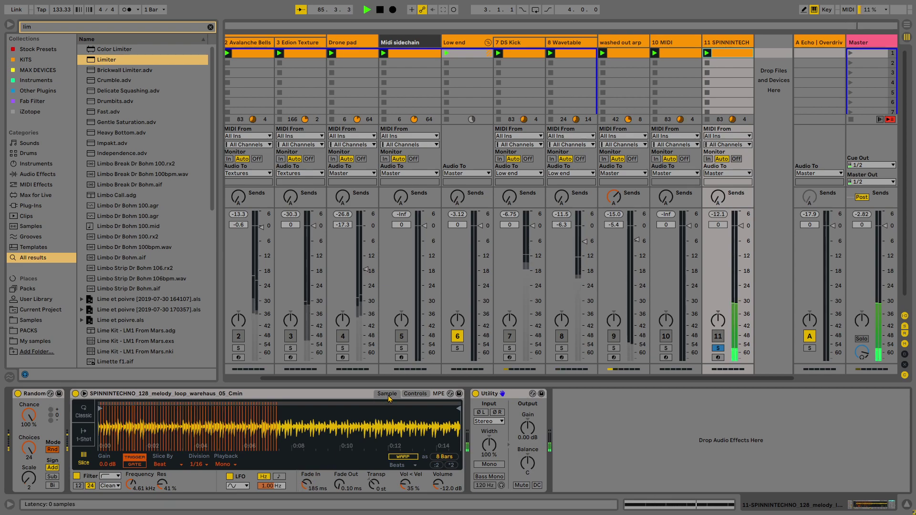
left_click(414, 394)
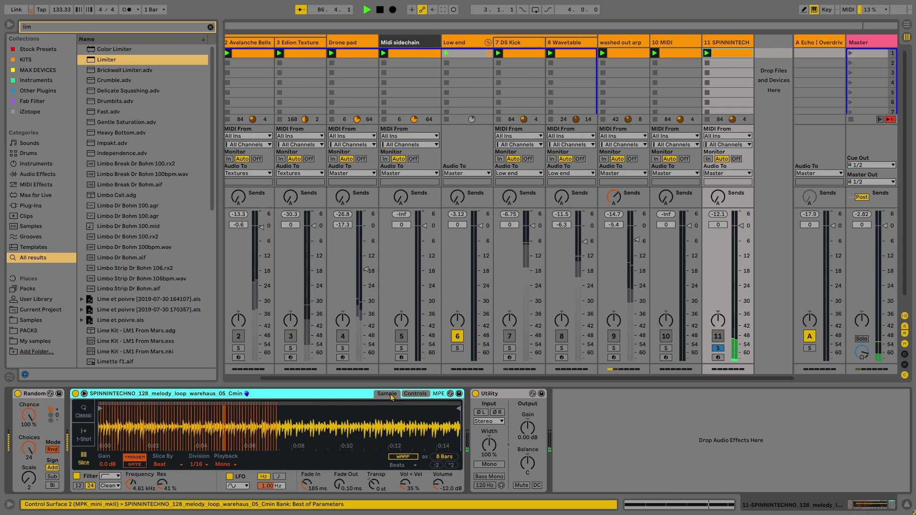
mouse_move(181, 441)
left_mouse_down()
mouse_move(133, 452)
mouse_move(78, 447)
mouse_move(204, 449)
mouse_move(168, 441)
left_mouse_up()
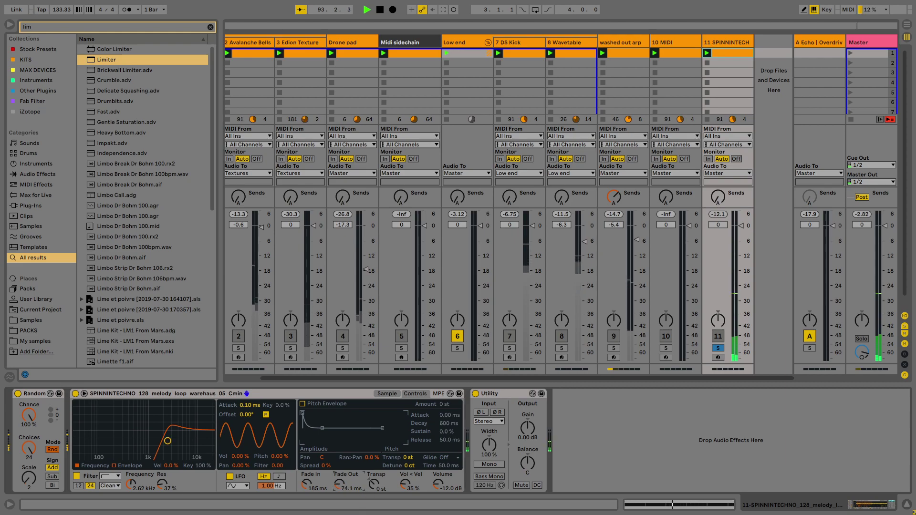
- Add a Drum Buss between Simpler and Utility and enable its compressor, keeping Transients at 0
key("ctrl+f")
type("drum")
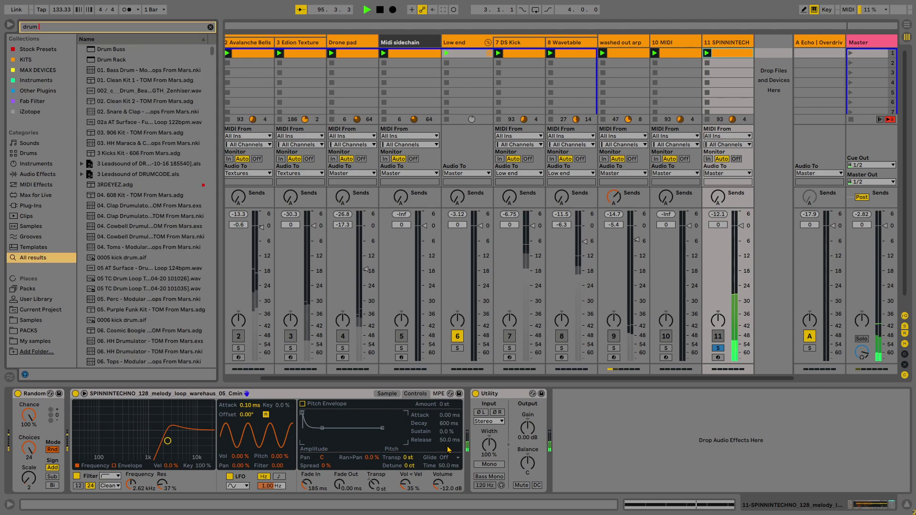
double_click(108, 53)
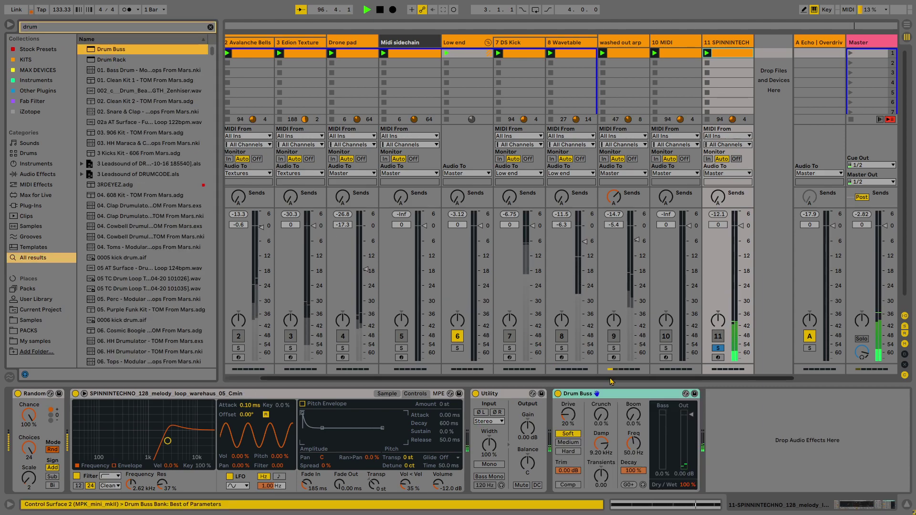
left_click_drag(540, 408, 501, 401)
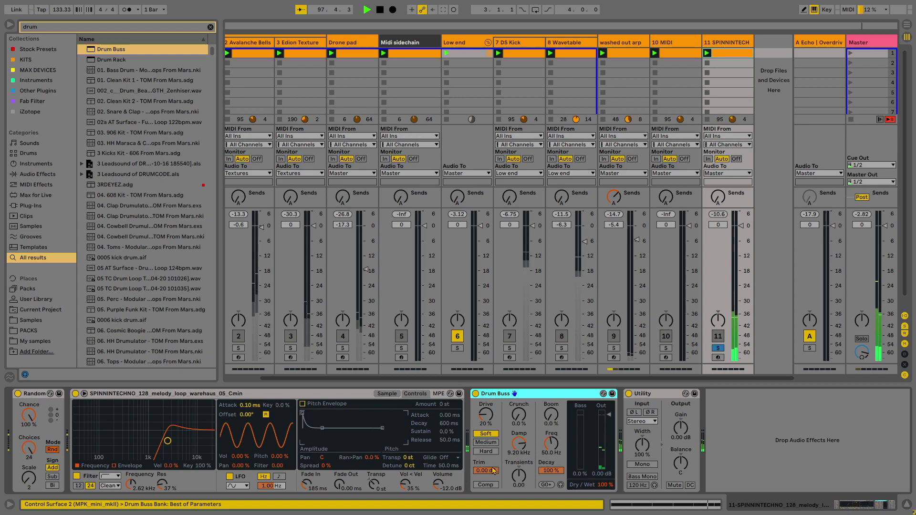
left_click(486, 485)
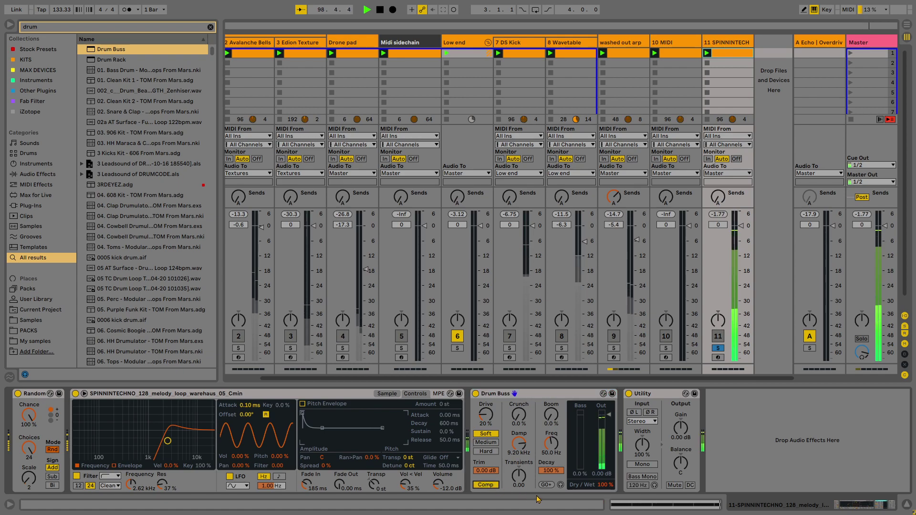
mouse_move(523, 480)
left_mouse_down()
mouse_move(522, 501)
mouse_move(519, 470)
left_mouse_up()
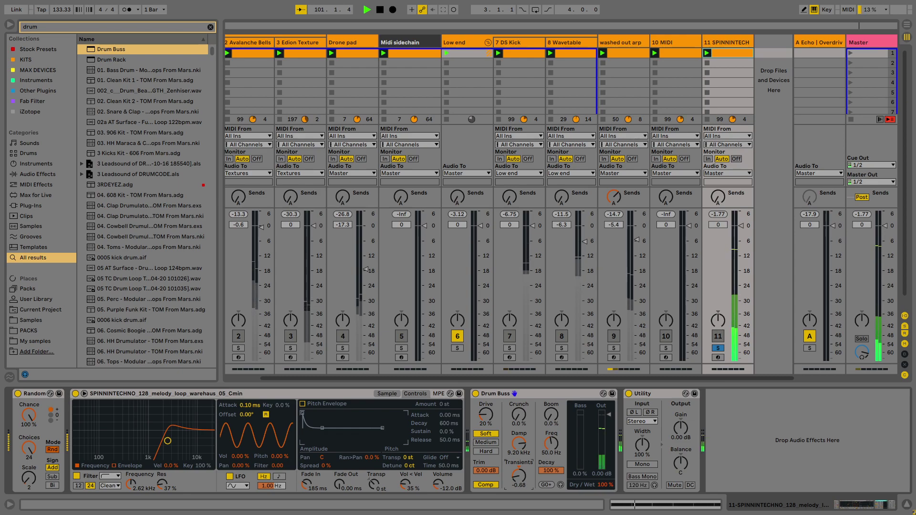
double_click(526, 476)
- Add the RX 7 De-click plug-in after Utility with its default settings and close its window
key("ctrl+f")
type("de click")
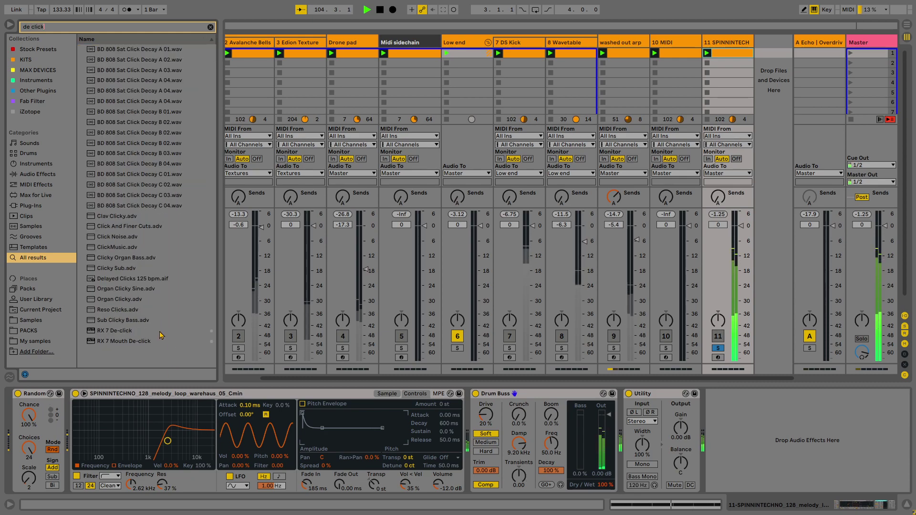
double_click(116, 331)
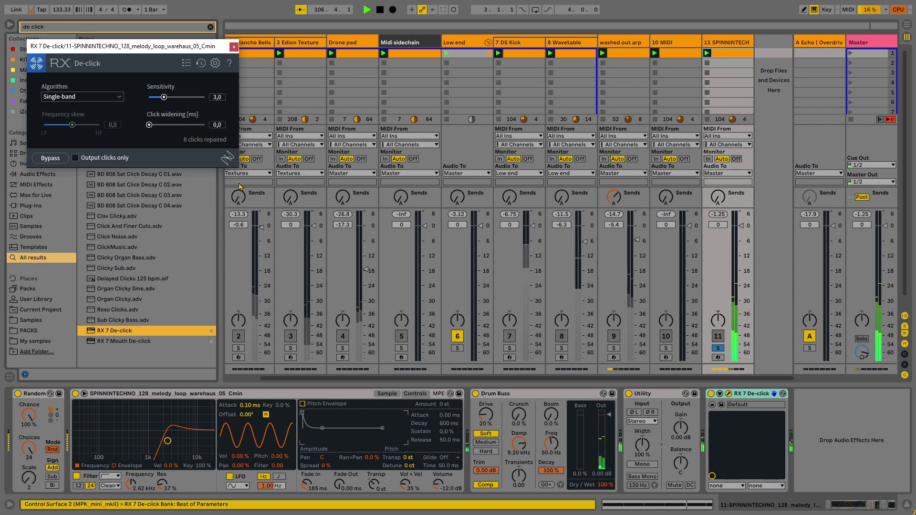
left_click(234, 46)
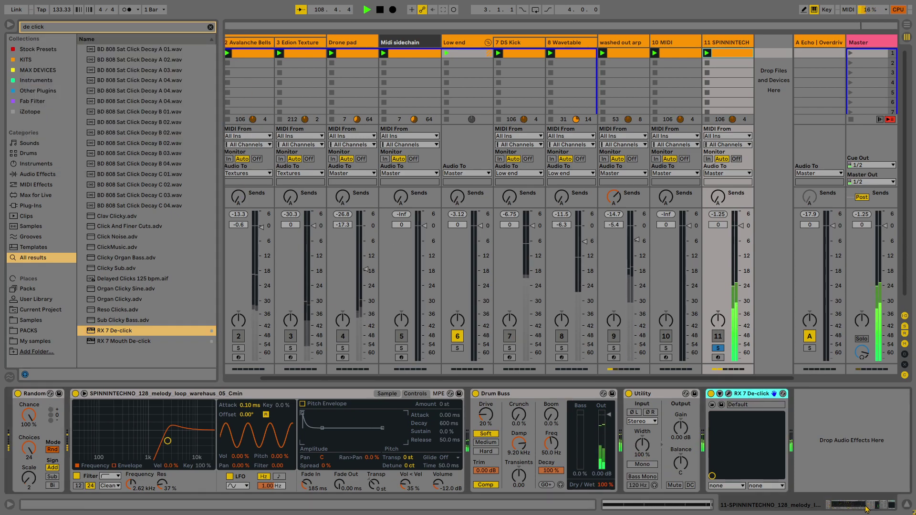
- Try different transpose and detune amounts in Simpler's pitch settings
key("ctrl+f")
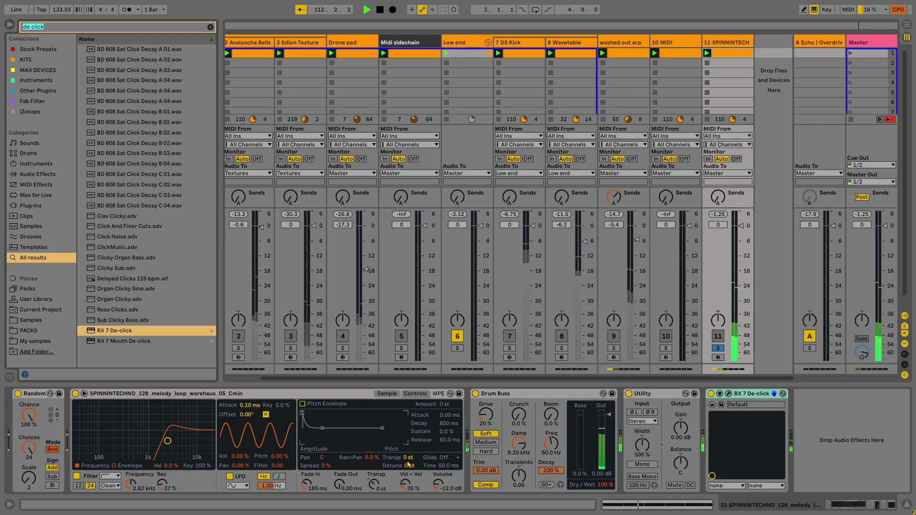
left_click_drag(409, 461, 409, 454)
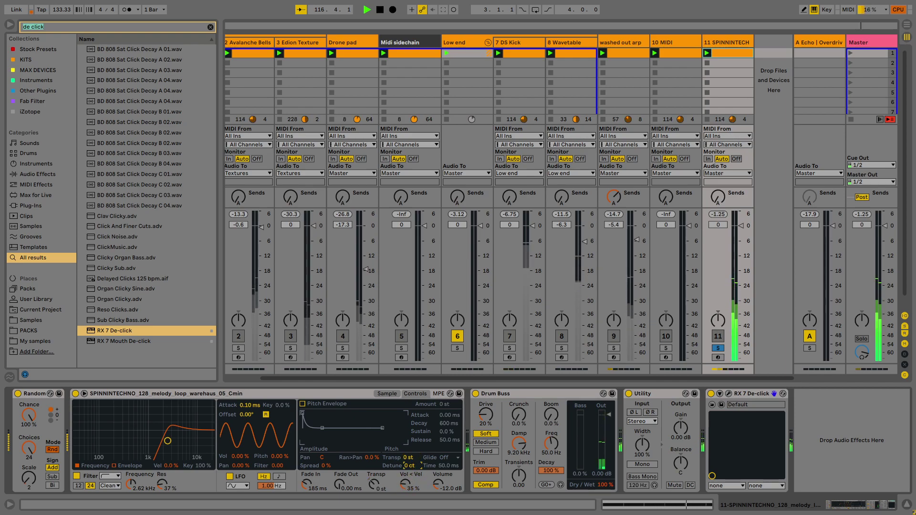
left_click_drag(413, 466, 413, 464)
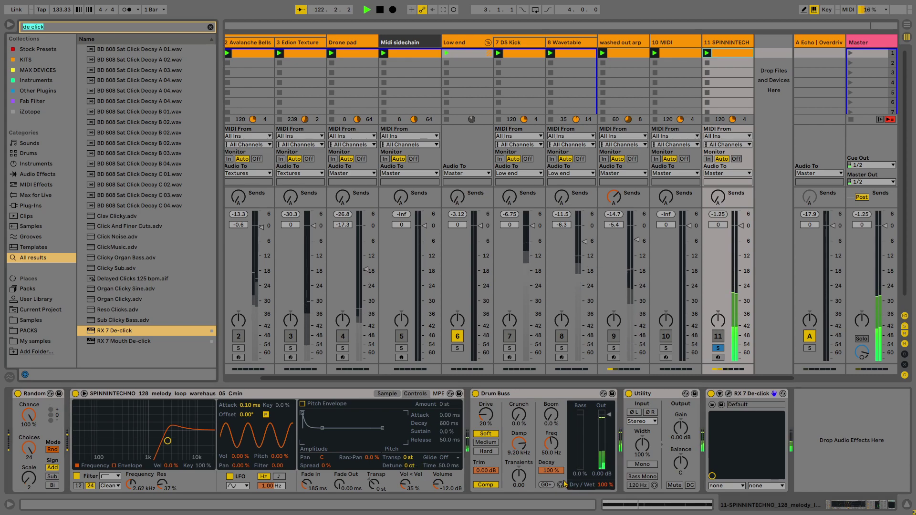
- Add a Delay effect after RX 7 De-click
type("delay")
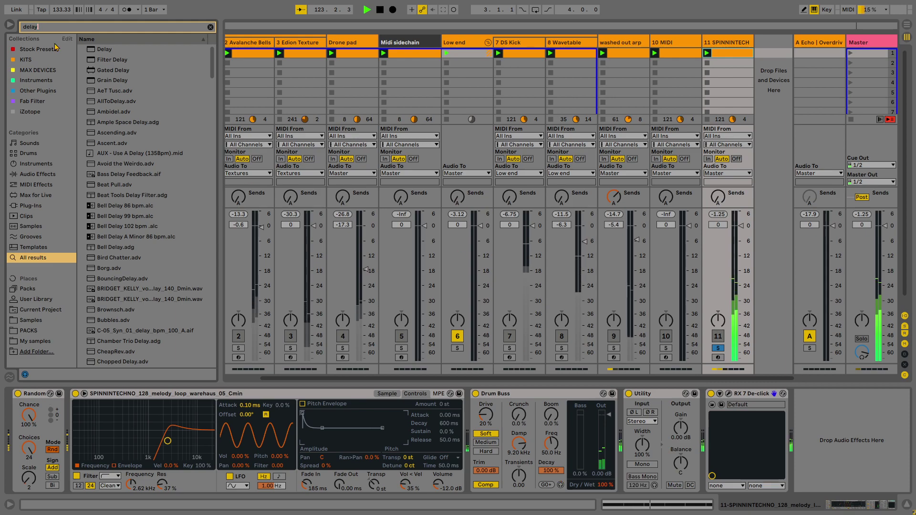
key("Down")
key("Return")
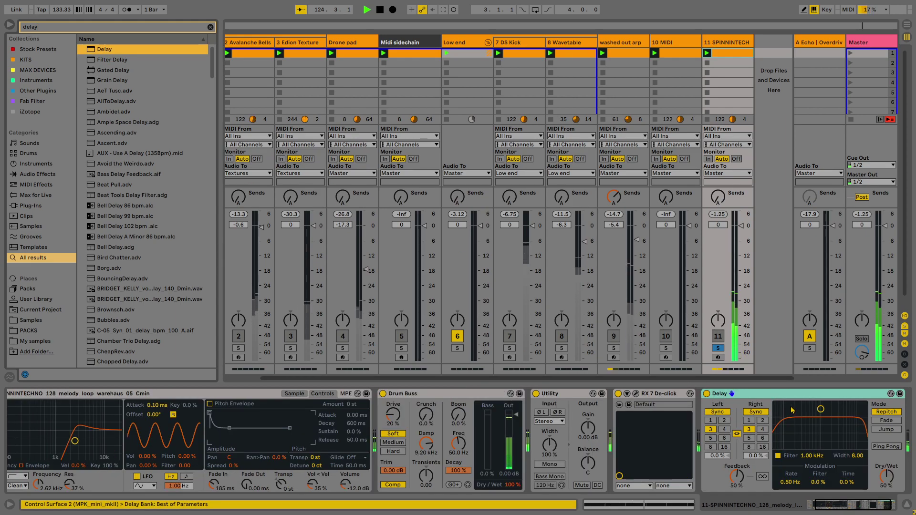
- Set the Delay's filter to about 2.69 kHz with width 3.63, feedback to 17 % and dry/wet to 23 %
left_click_drag(818, 414, 836, 431)
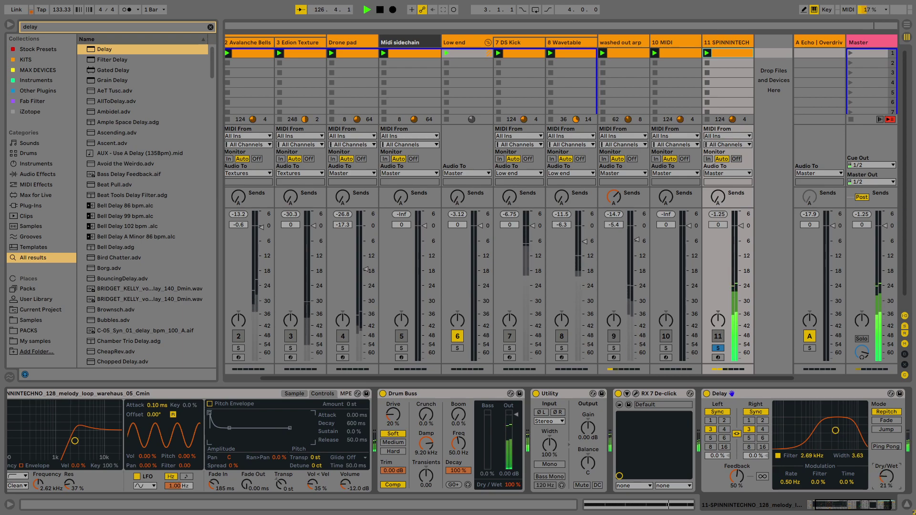
left_click_drag(738, 477, 738, 494)
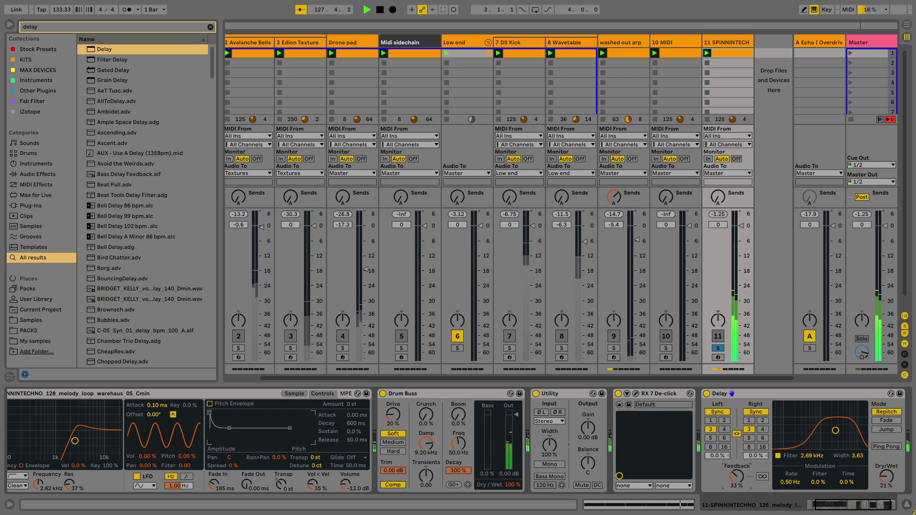
left_click(886, 479)
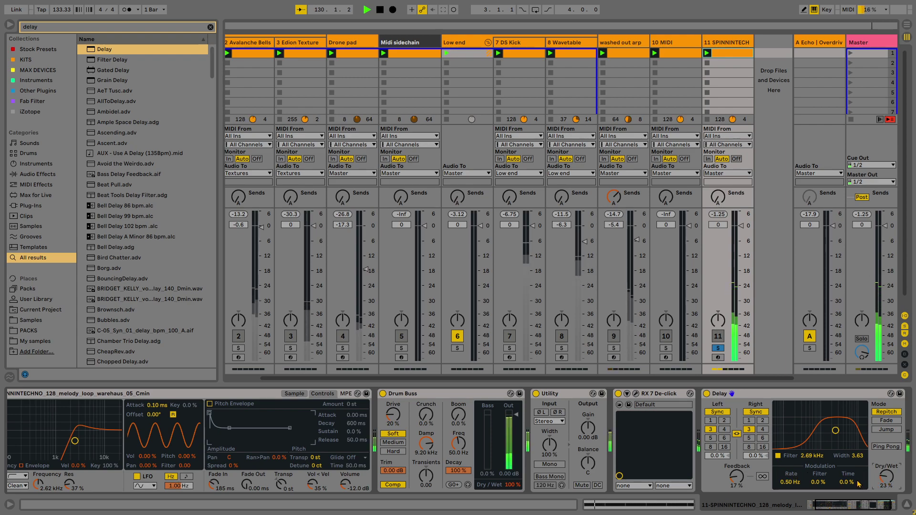
- Unsolo the melody loop track to play it with the full mix
left_click(719, 349)
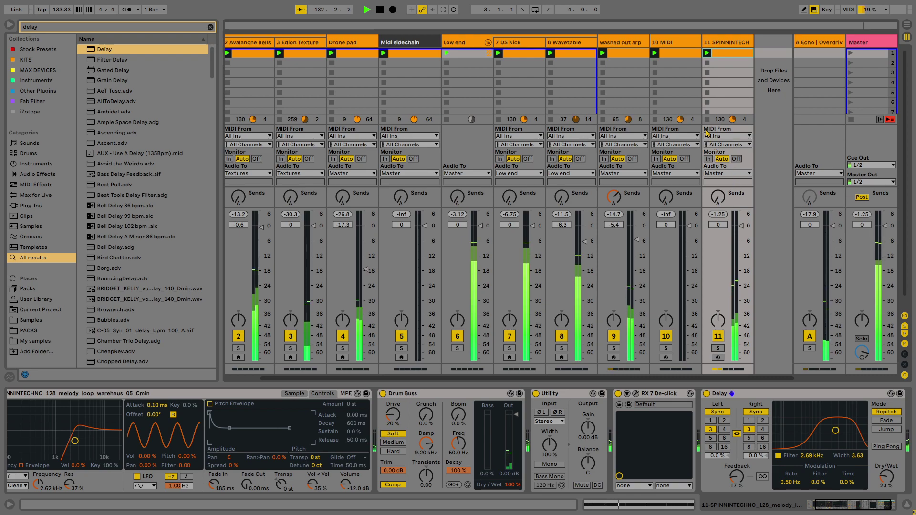
left_click(851, 499)
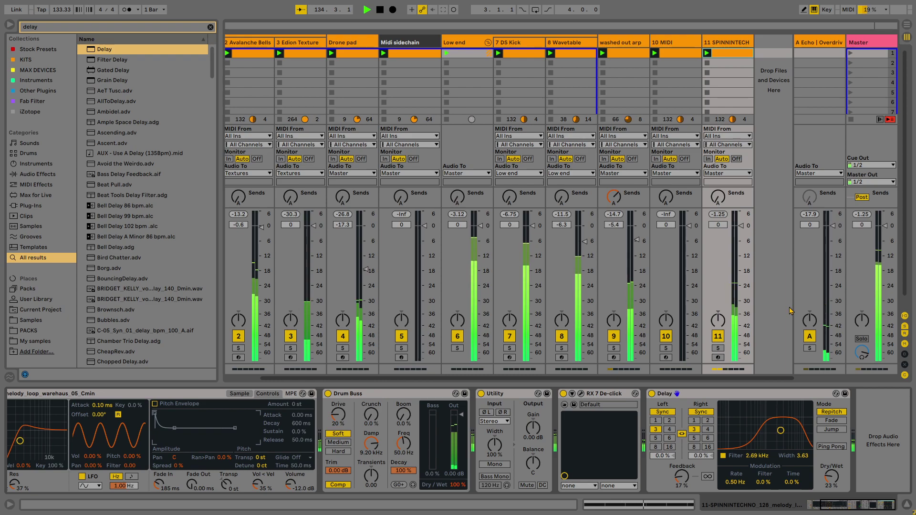
- On the washed out arp track, set EQ Eight's band 4 high cut to about 7.74 kHz with Q 0.10
left_click(672, 43)
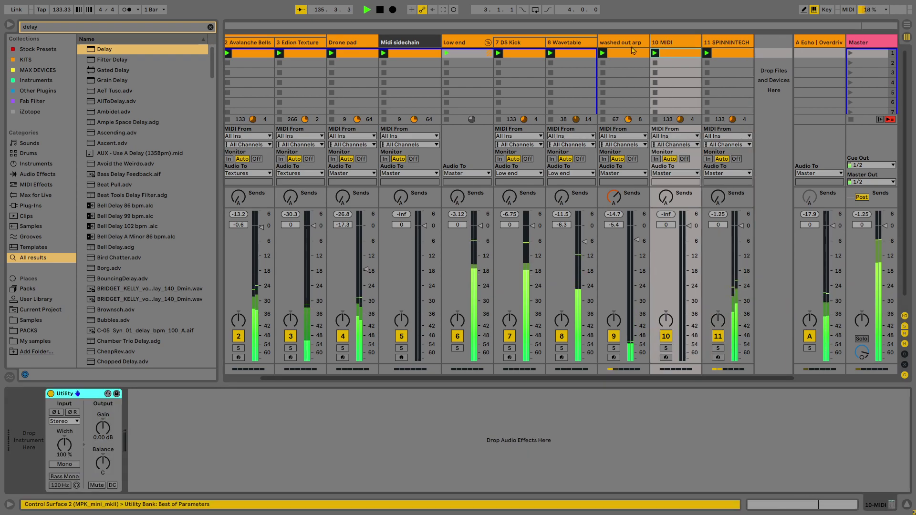
left_click(633, 51)
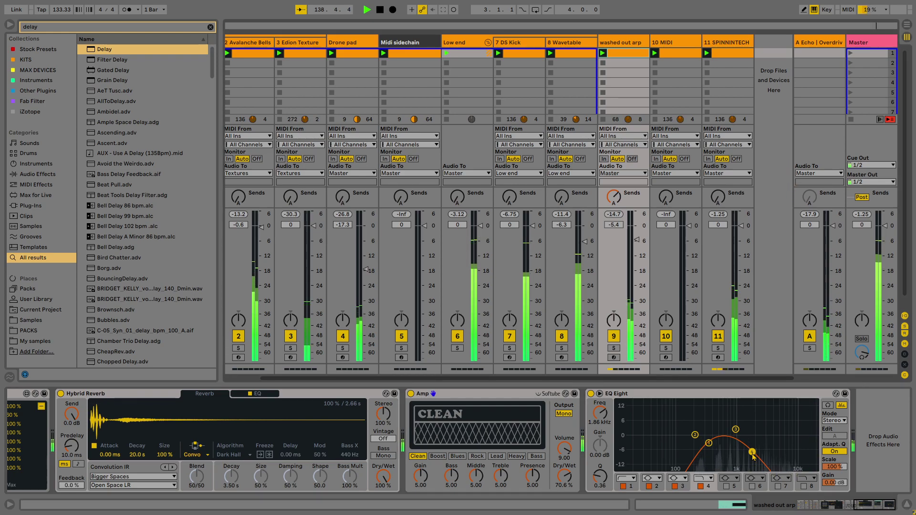
left_click_drag(753, 457, 789, 469)
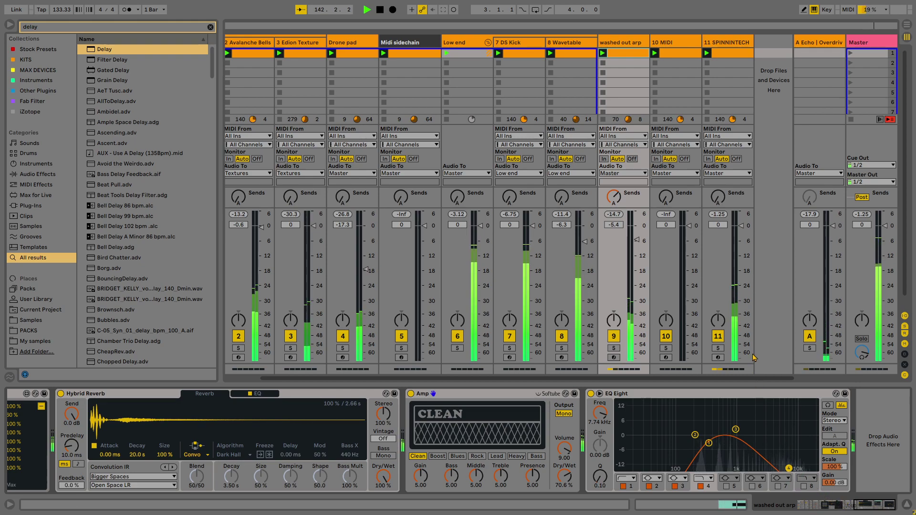
- Set the 11 SPINNINTECH melody loop track's volume to -8.3 dB and show its device chain
left_click_drag(748, 228, 747, 257)
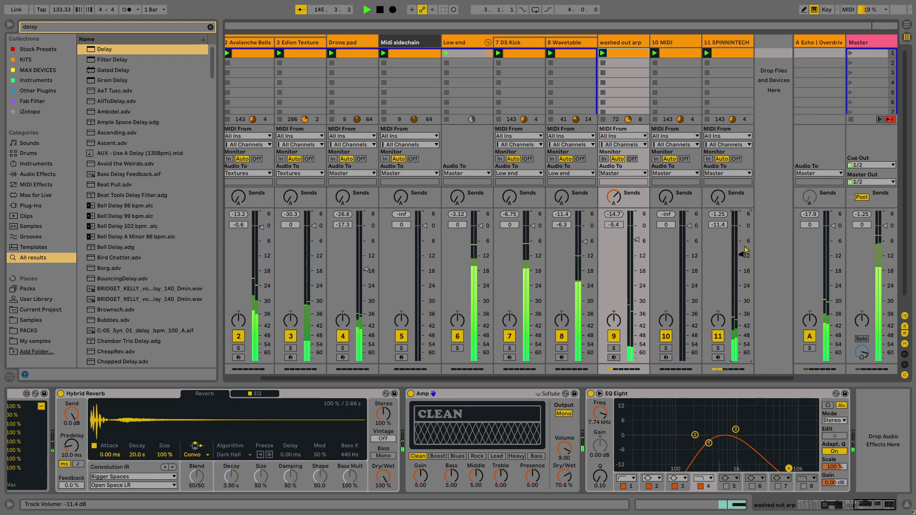
left_click_drag(745, 251, 743, 248)
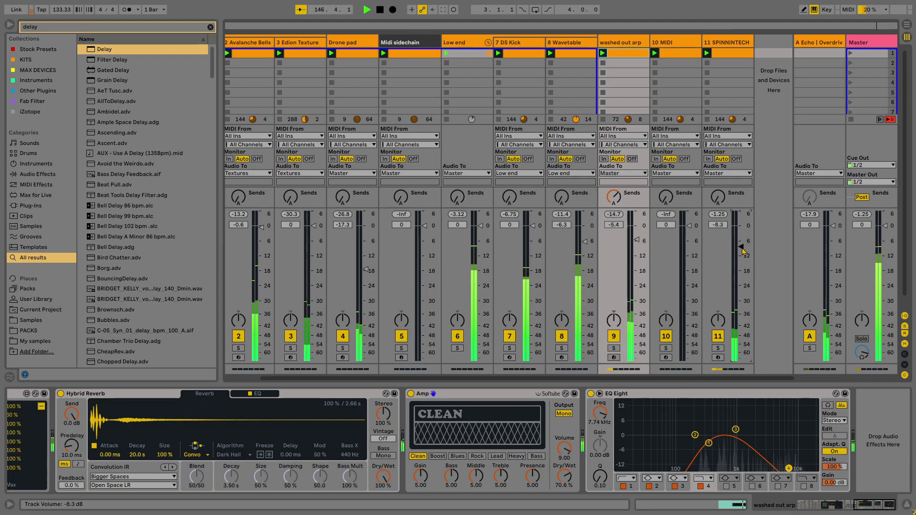
left_click(731, 42)
left_click_drag(859, 506, 895, 509)
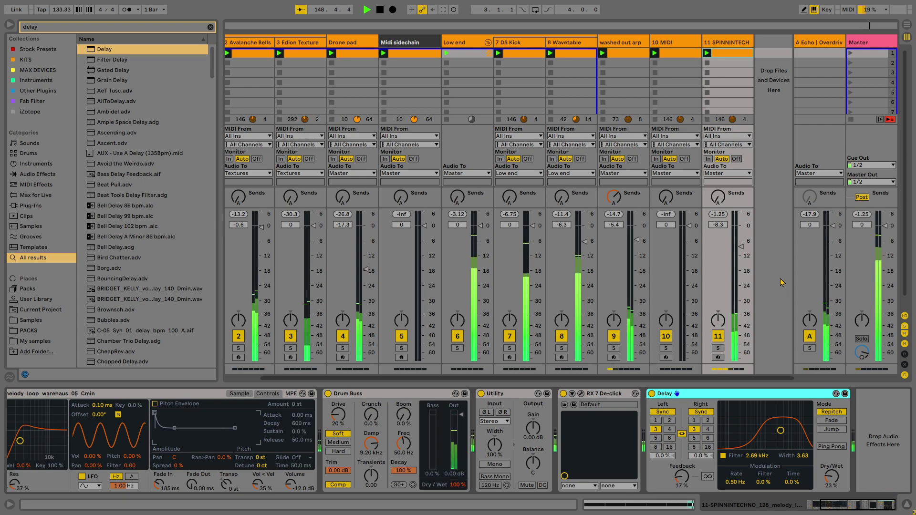